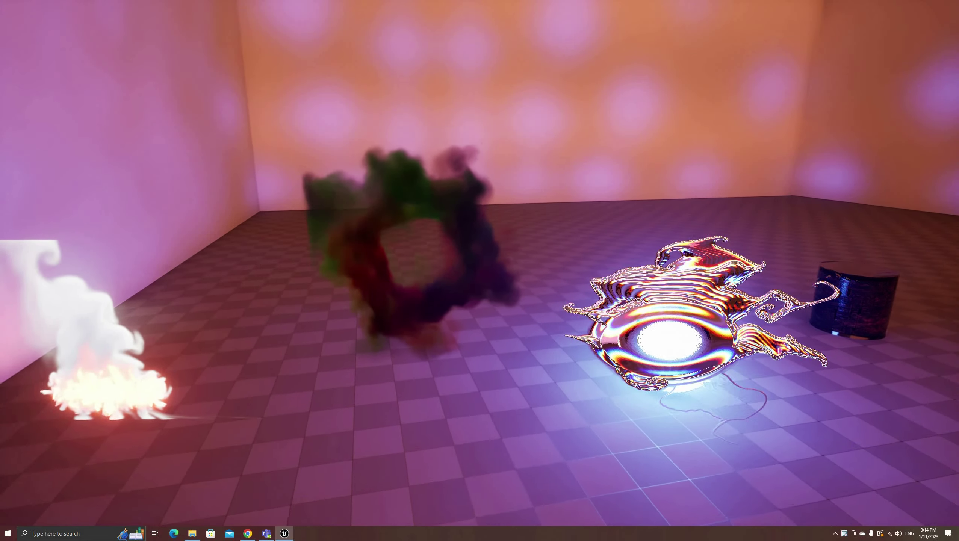
Move through the running level up to the coloured smoke ring to examine it closely.
key("w")
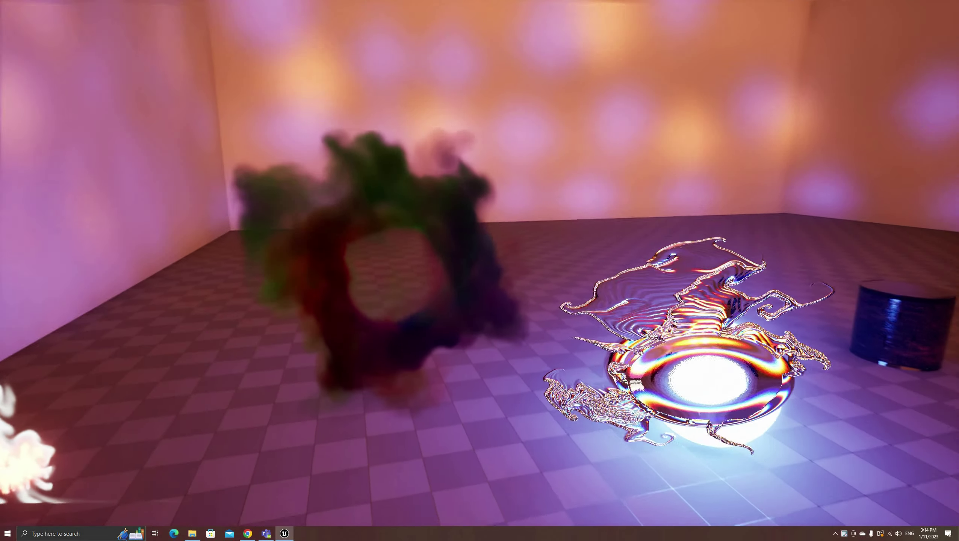
key("w")
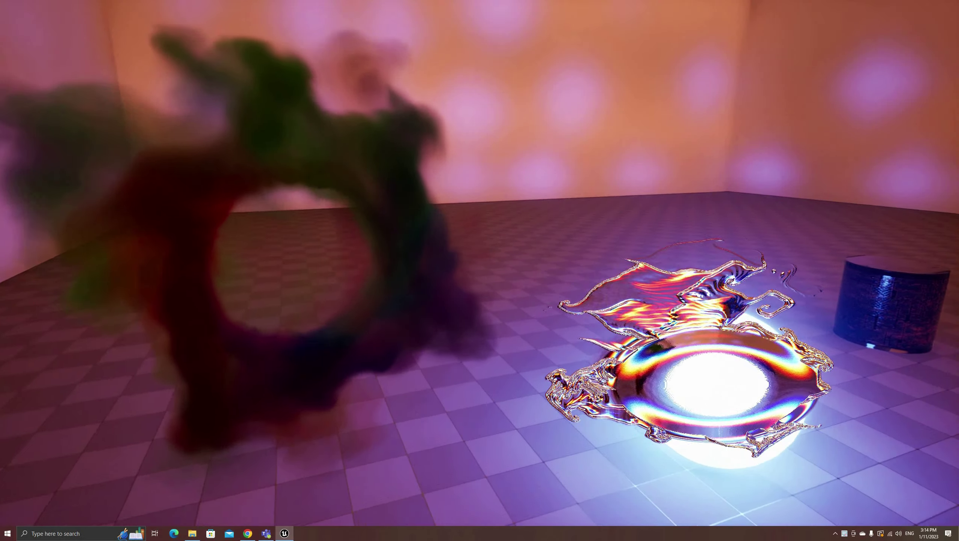
key("w")
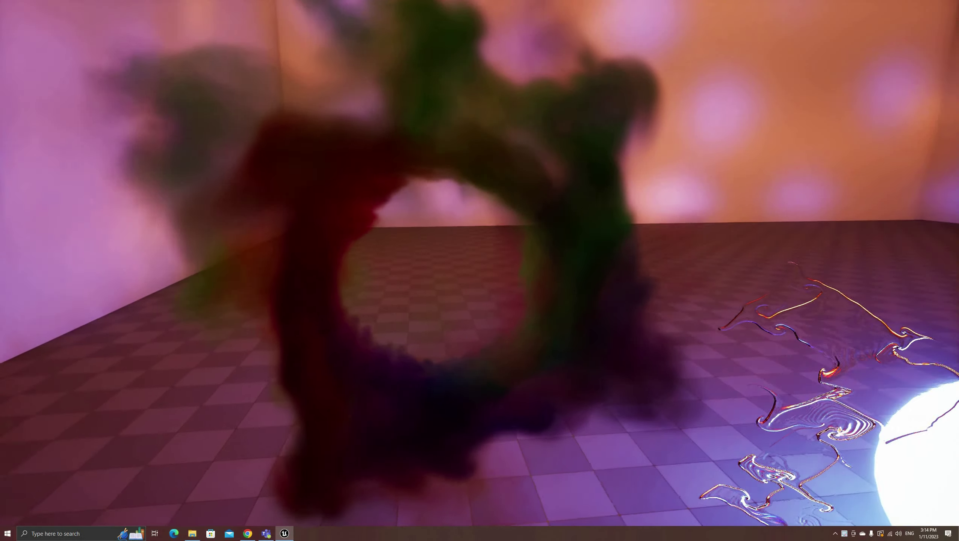
key("w")
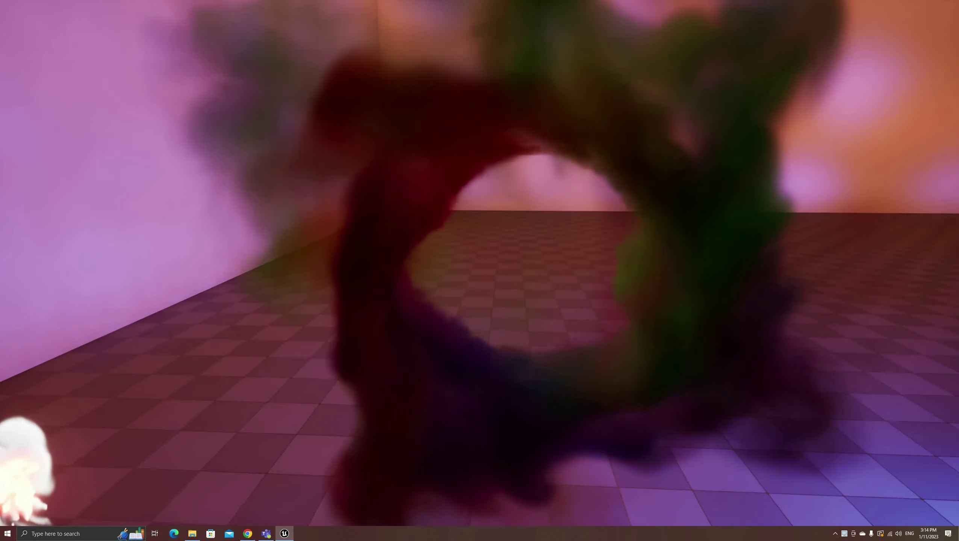
Change the running simulation's speed with the slomo console command.
key("grave")
key("Up")
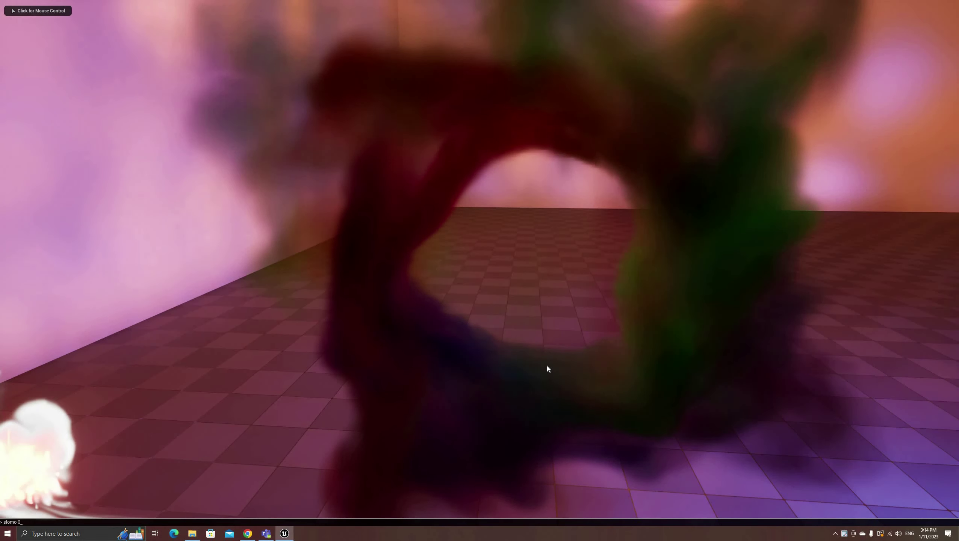
key("Return")
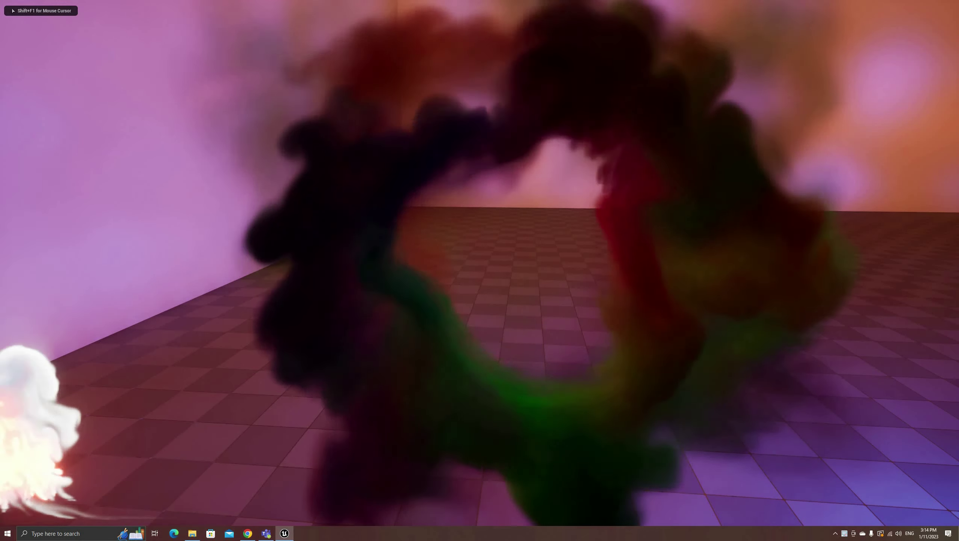
Back away from the smoke ring and look over the fire, smoke and distortion effects together.
key("s")
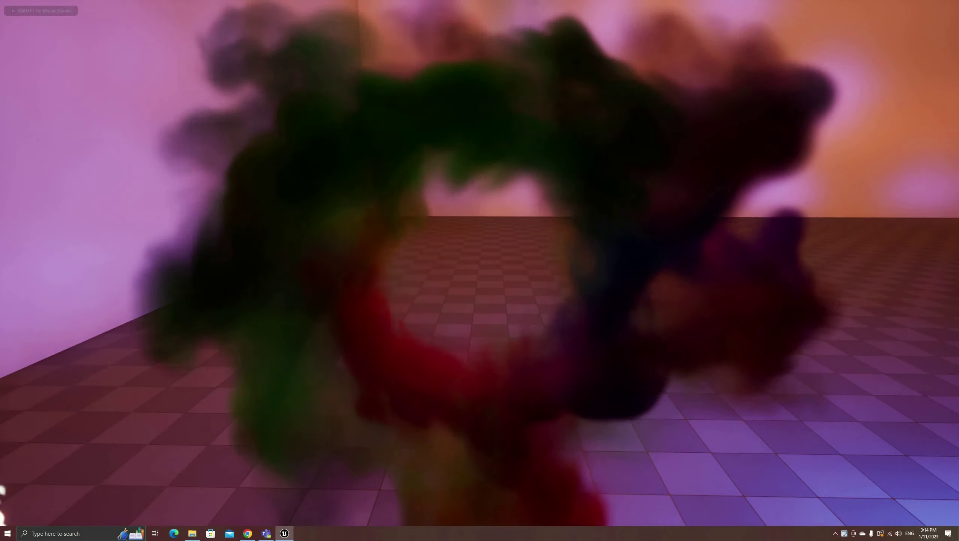
key("s")
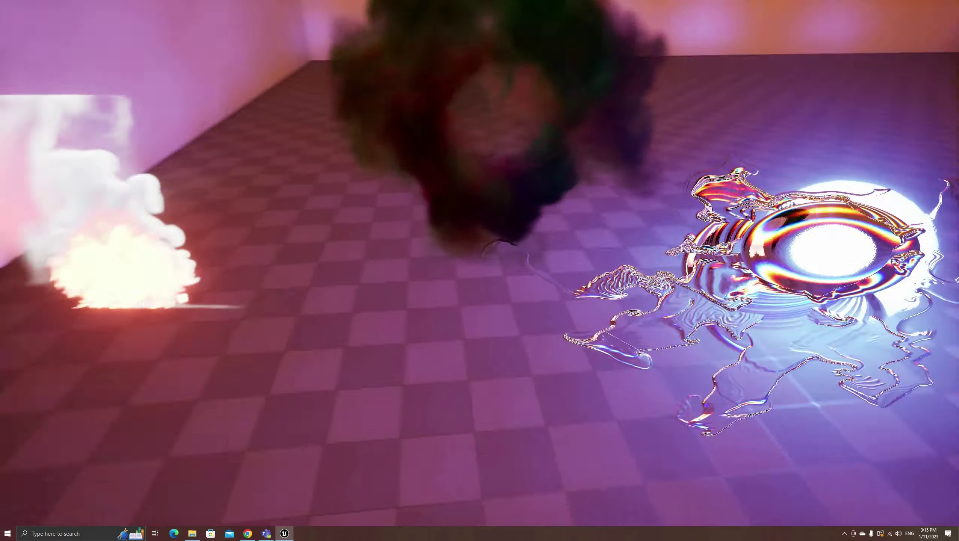
key("a")
key("w")
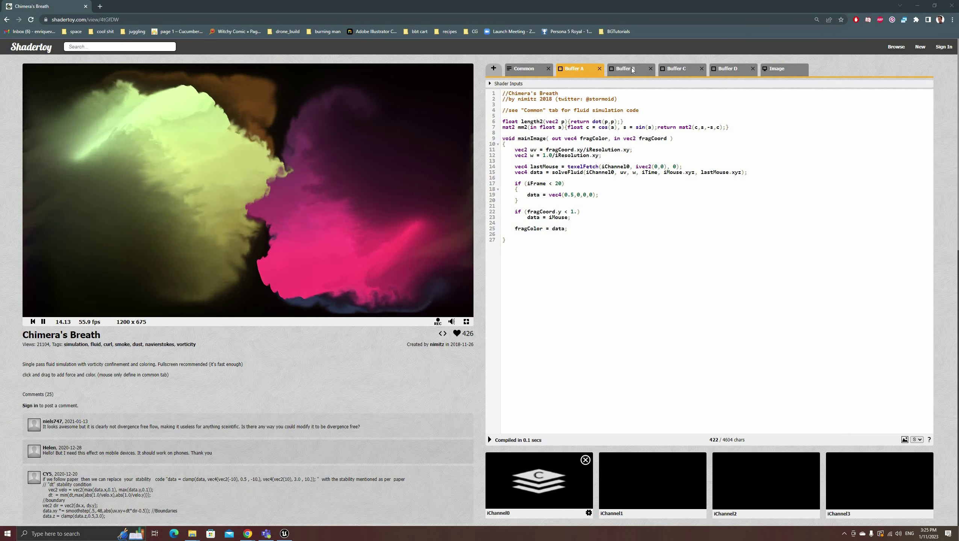
Switch to the Chimera's Breath shader on Shadertoy and review the code of its Buffers A to D and Image passes.
left_click(626, 69)
left_click(677, 69)
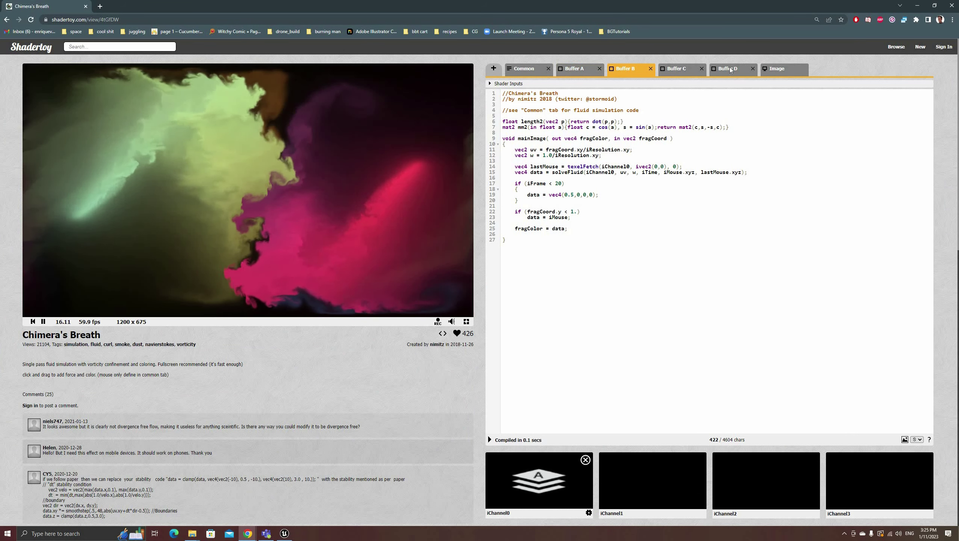
left_click(727, 69)
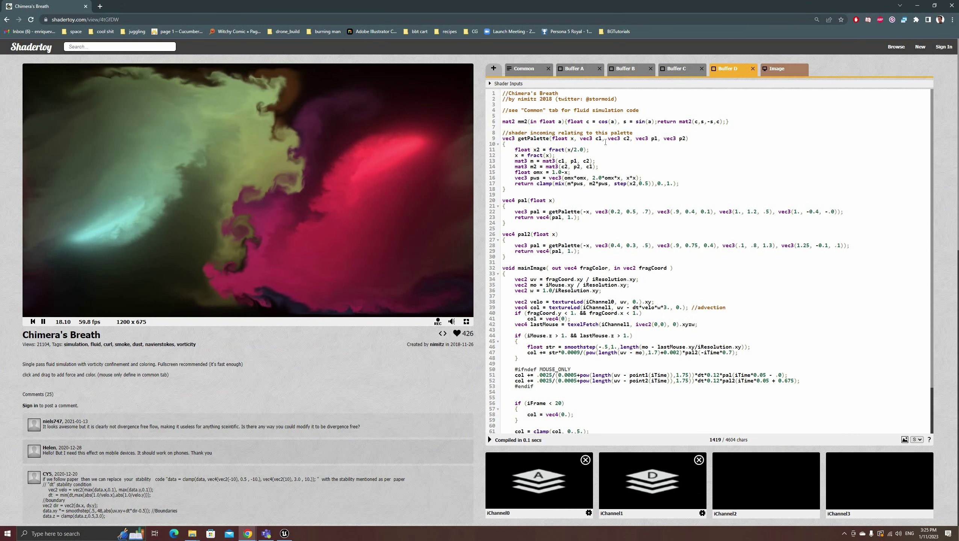
left_click(776, 69)
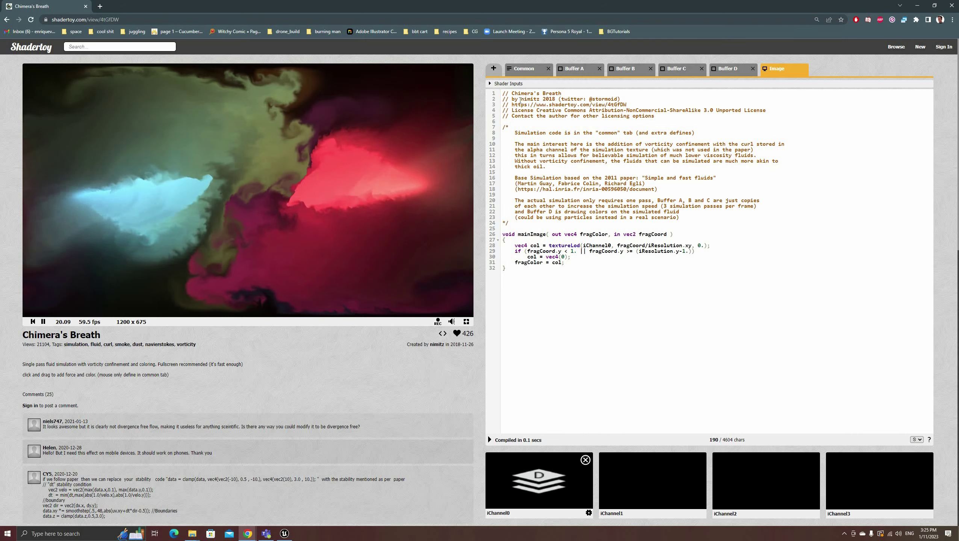
left_click(574, 69)
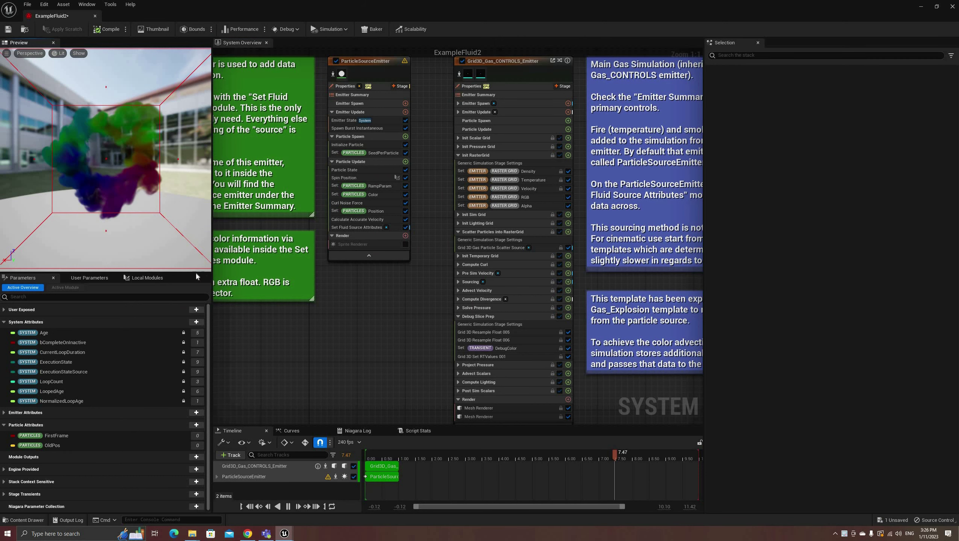
In the ExampleFluid2 system, collapse the gas emitter's Init RasterGrid, Scatter Particles into RasterGrid and Debug Slice Prep stages.
right_click_drag(391, 334, 399, 367)
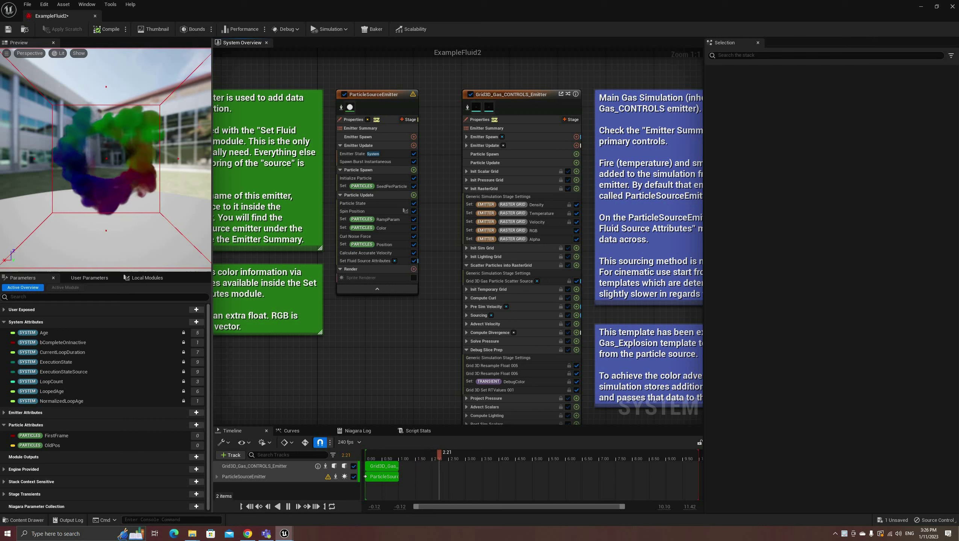
scroll(132, 210, "up", 3)
left_click_drag(133, 210, 152, 213)
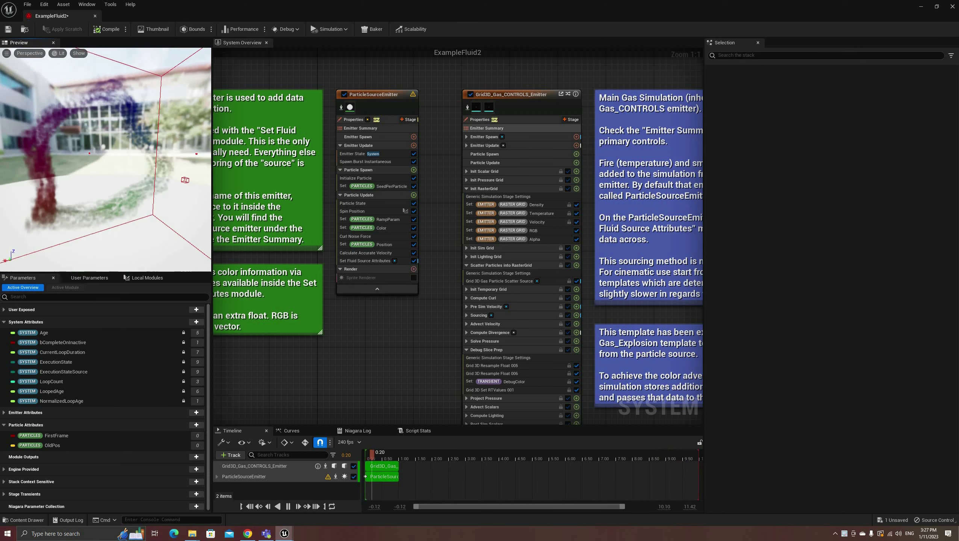
right_click_drag(446, 250, 371, 208)
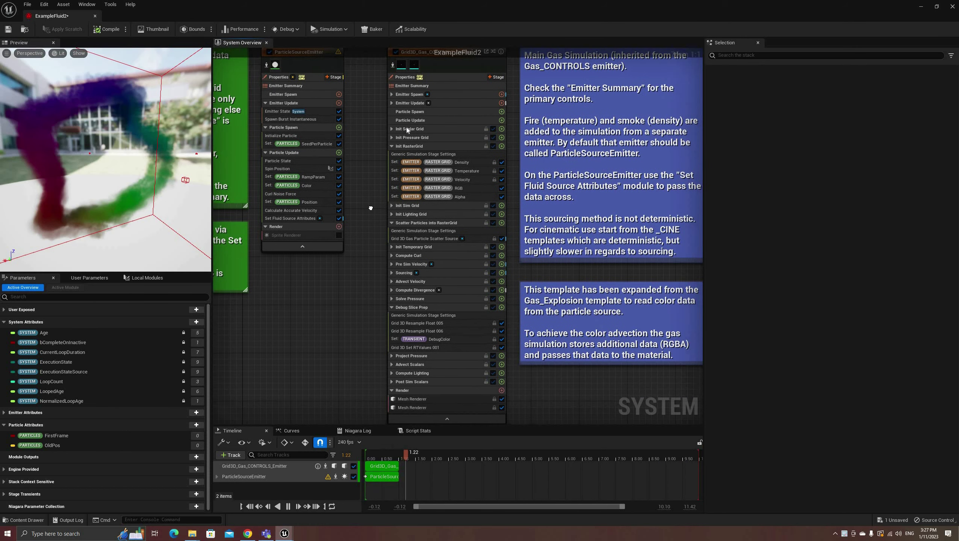
left_click(392, 146)
left_click(392, 173)
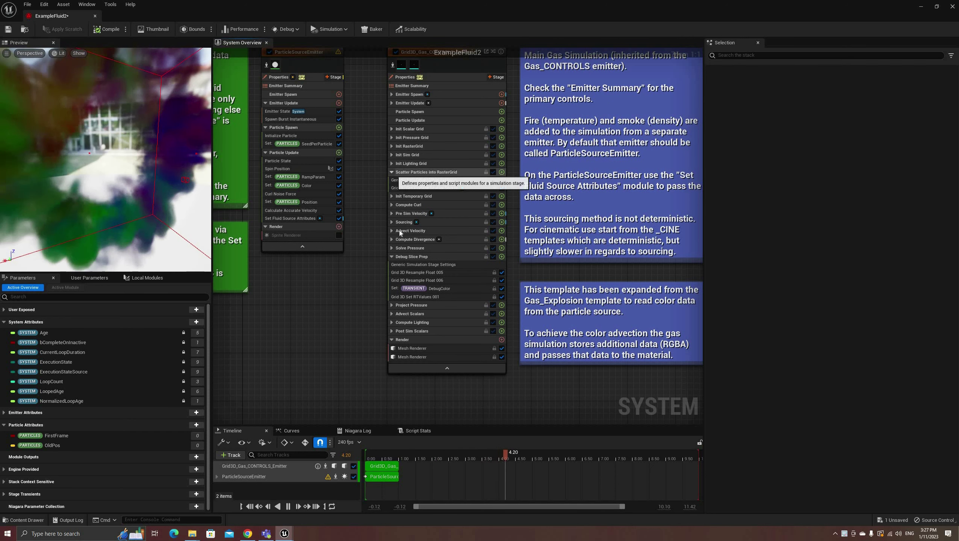
left_click(392, 242)
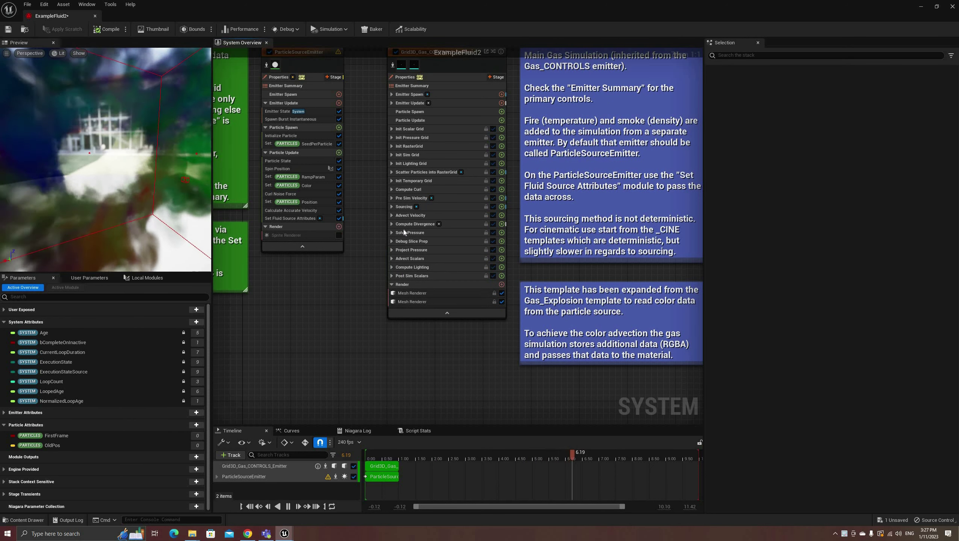
right_click_drag(351, 191, 348, 250)
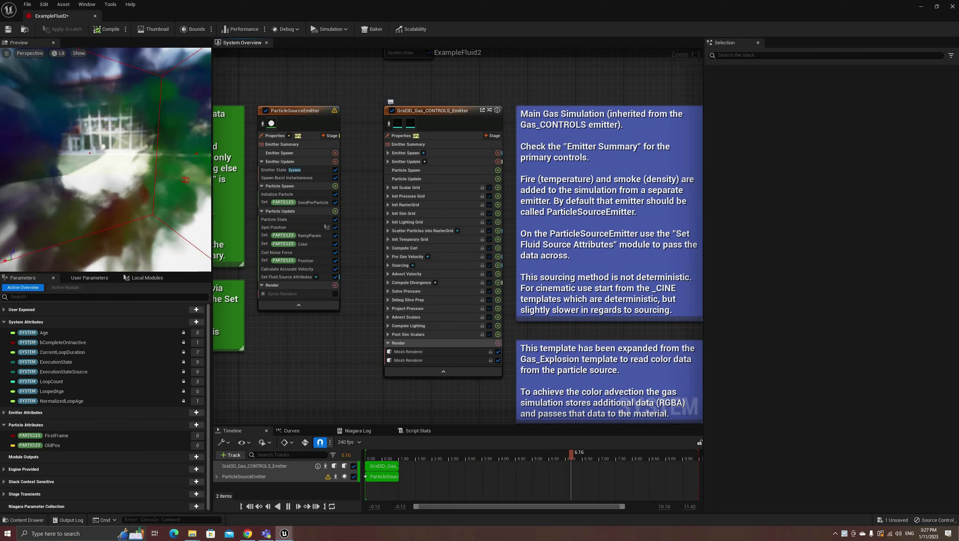
Inspect the override material of the gas emitter's first Mesh Renderer and view the smoke simulation from several angles.
left_click_drag(167, 230, 68, 230)
left_click(428, 353)
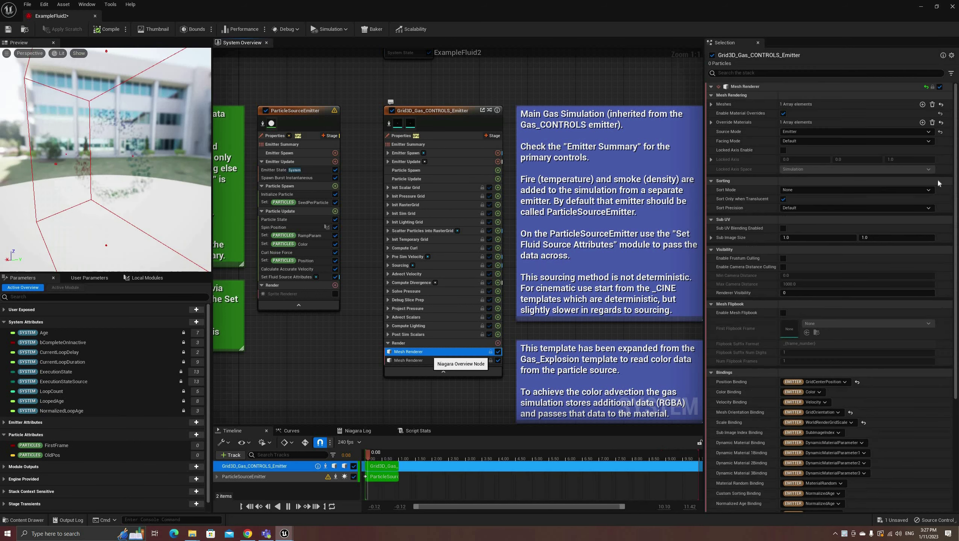
left_click(711, 122)
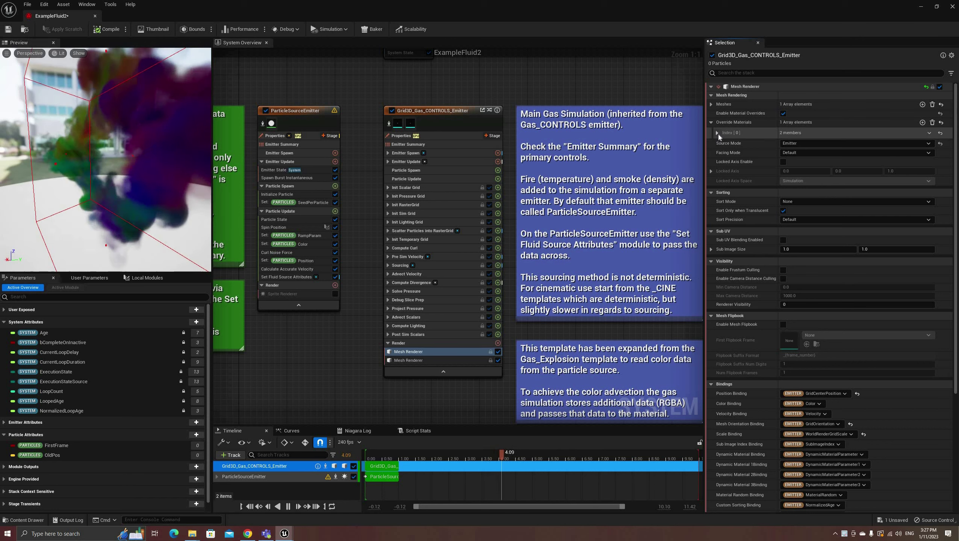
left_click(717, 133)
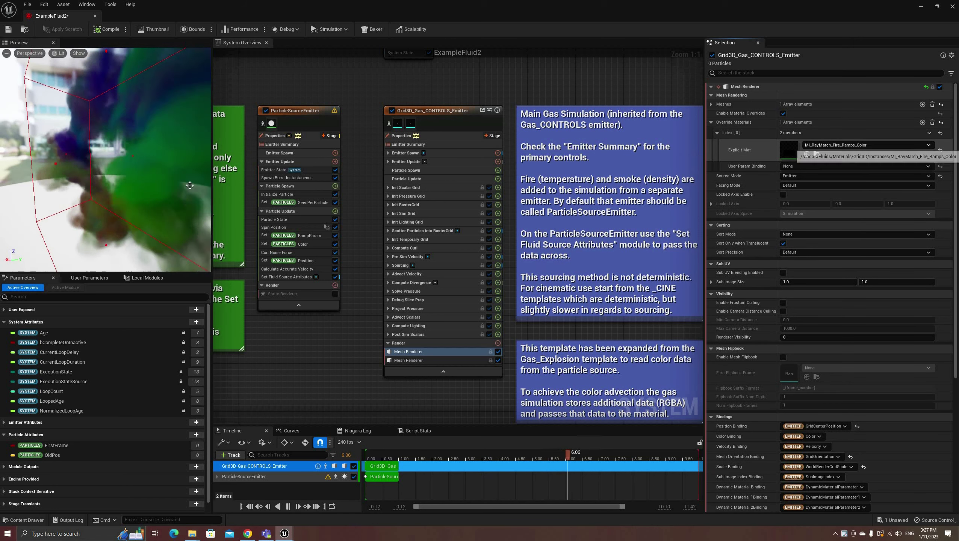
scroll(162, 178, "down", 2)
left_click_drag(162, 178, 192, 168)
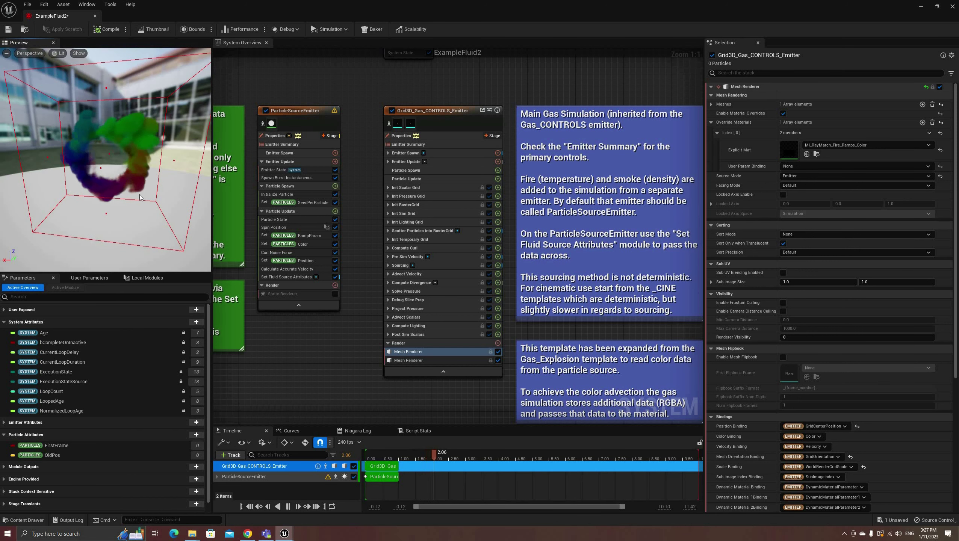
left_click_drag(139, 194, 166, 197)
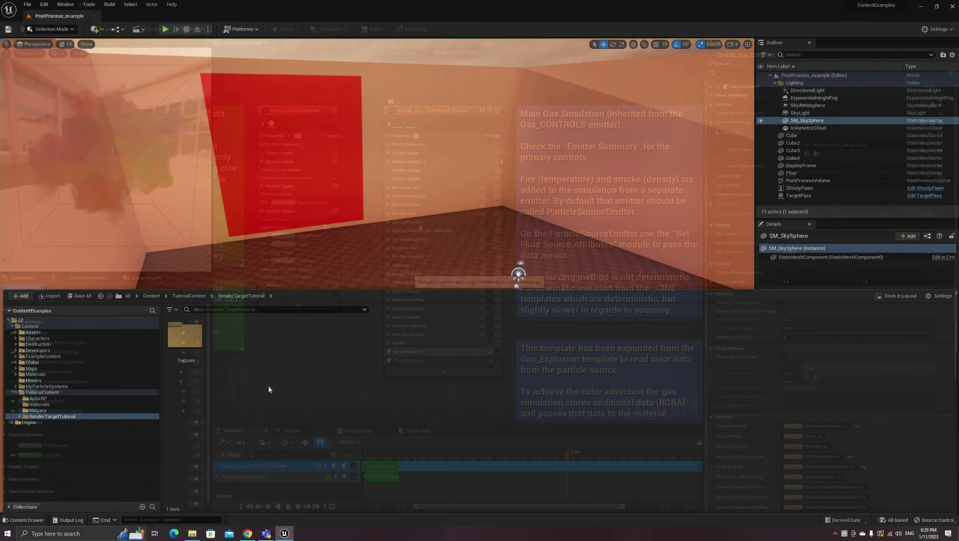
Create a Render Target texture named RT_Density in the RenderTargetTutorial folder.
right_click(269, 385)
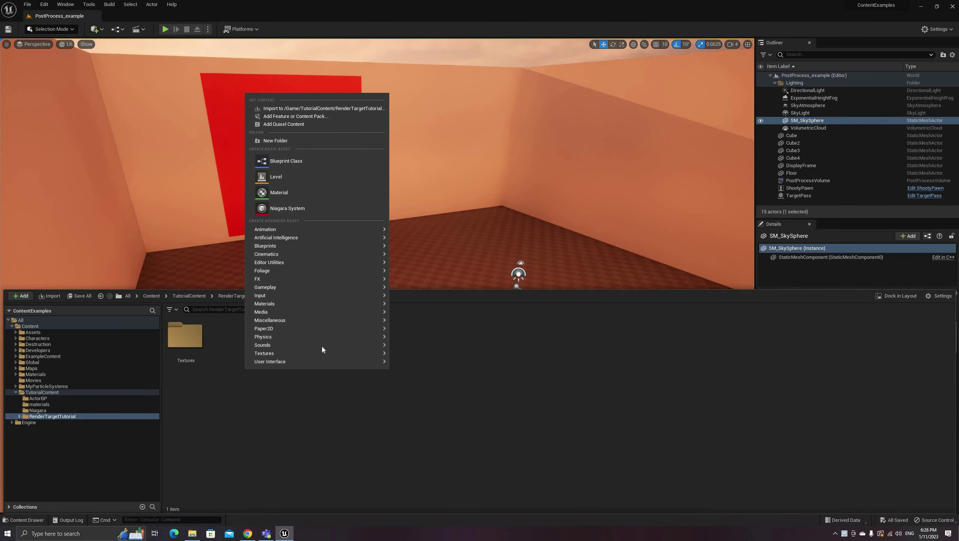
mouse_move(323, 353)
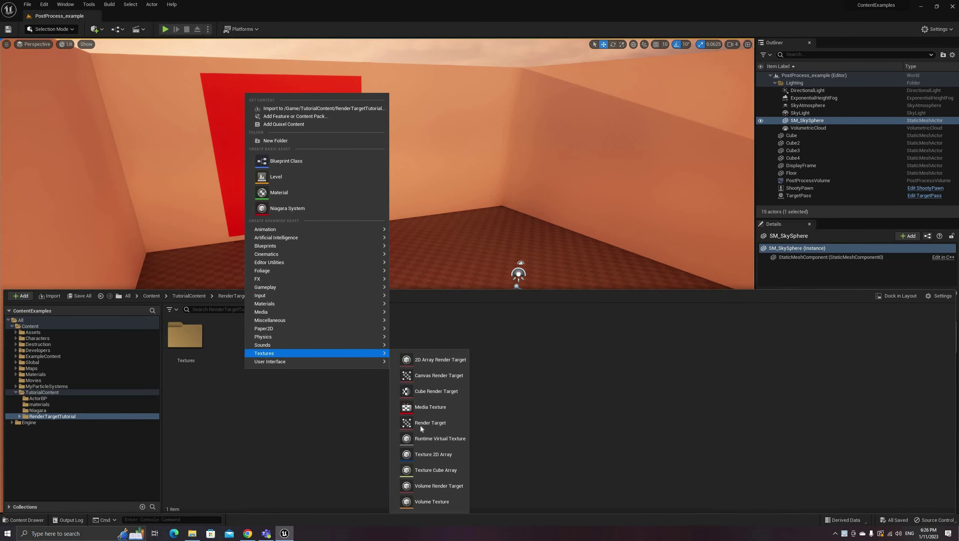
left_click(394, 423)
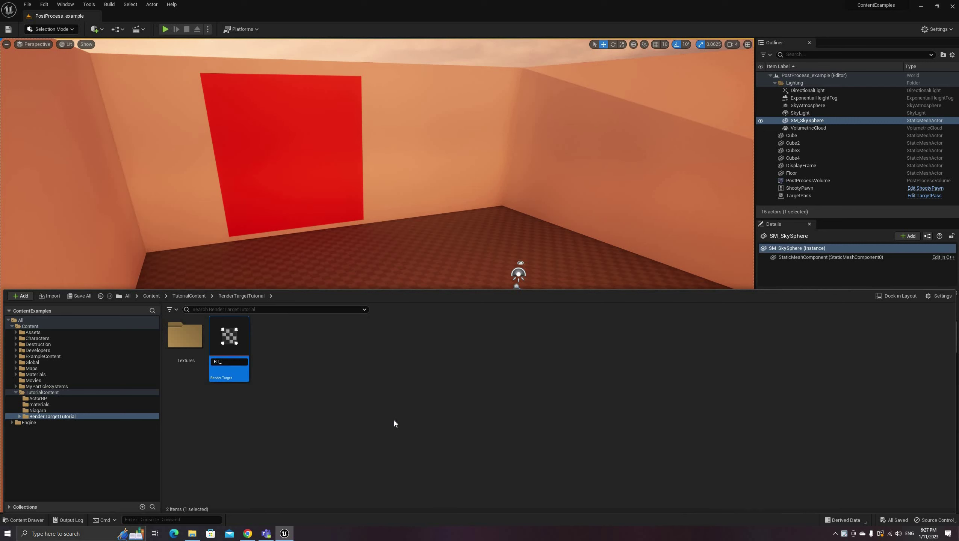
key("Return")
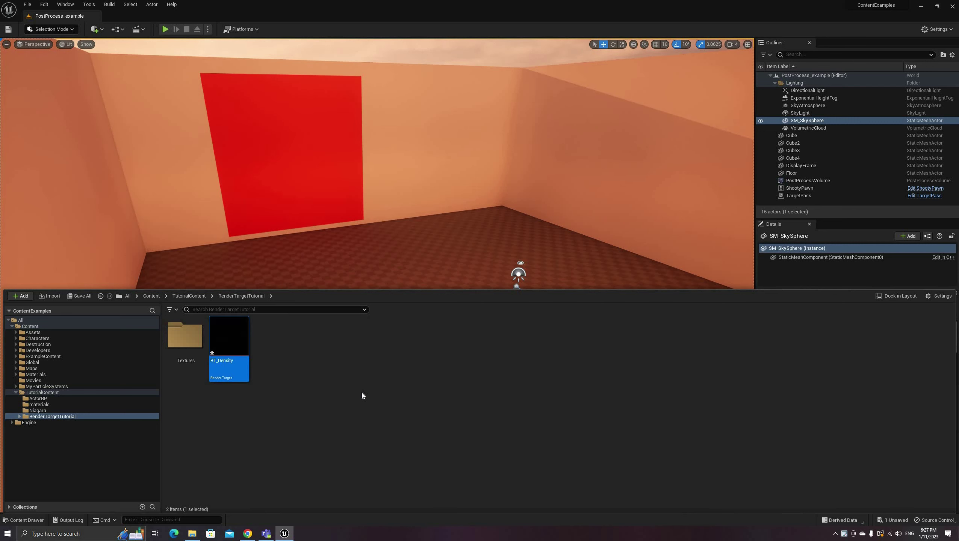
Create a material named M_RT_Density_Test in the RenderTargetTutorial folder.
right_click(272, 354)
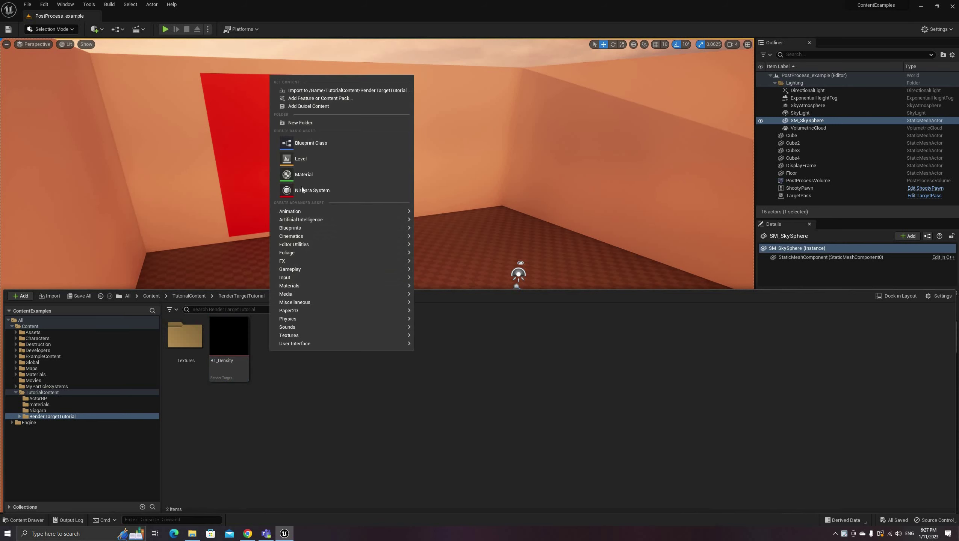
left_click(303, 175)
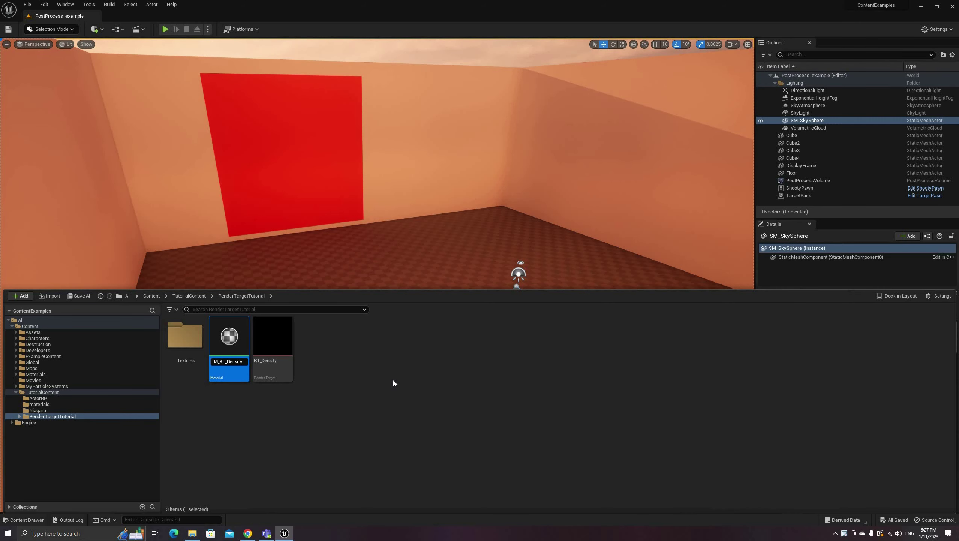
type("M_RT_Density_Test")
key("Return")
key("Return")
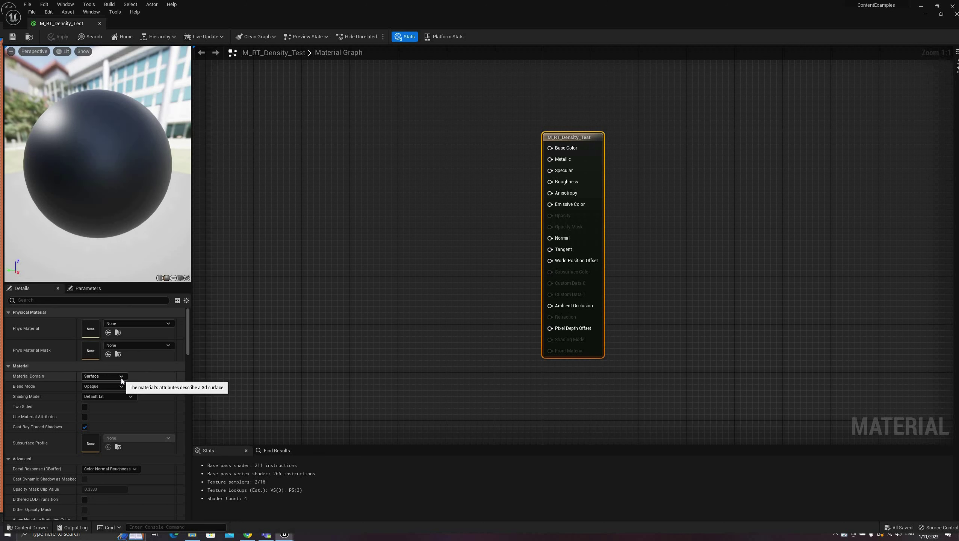
Open the M_RT_Density_Test material for editing and set its shading model to Unlit.
left_click(107, 397)
left_click(105, 403)
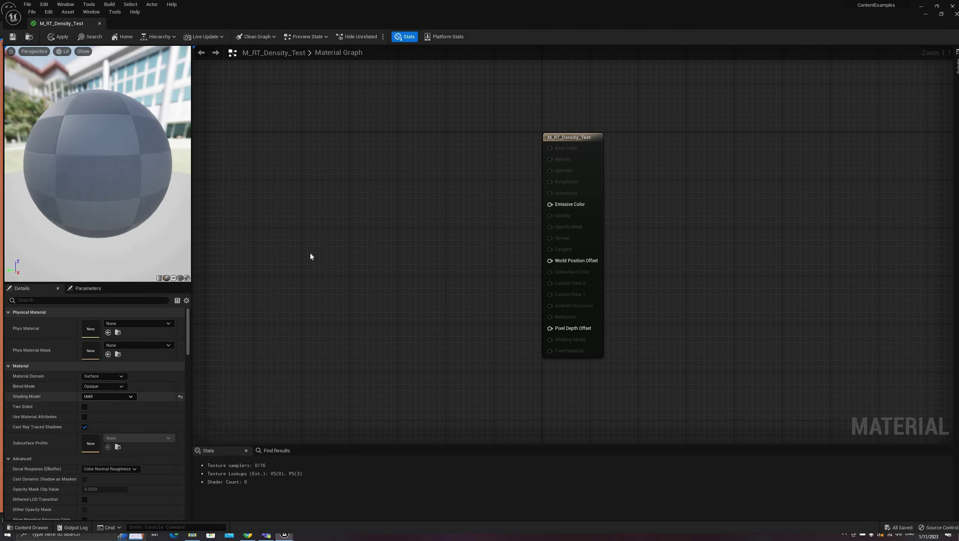
Add a Texture Sample node to the material graph and assign RT_Density as its texture.
right_click(295, 238)
type("sample tex")
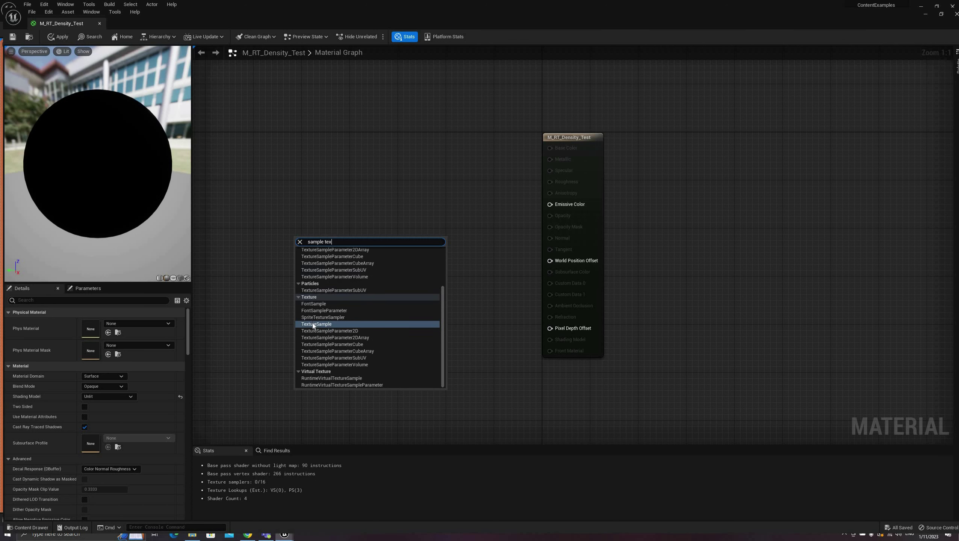
left_click(314, 325)
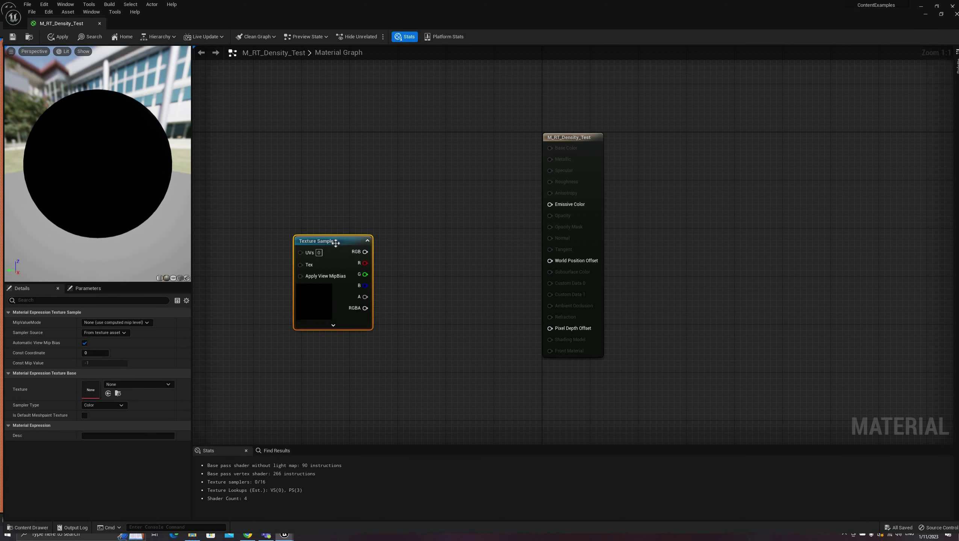
left_click(129, 384)
type("rt_de")
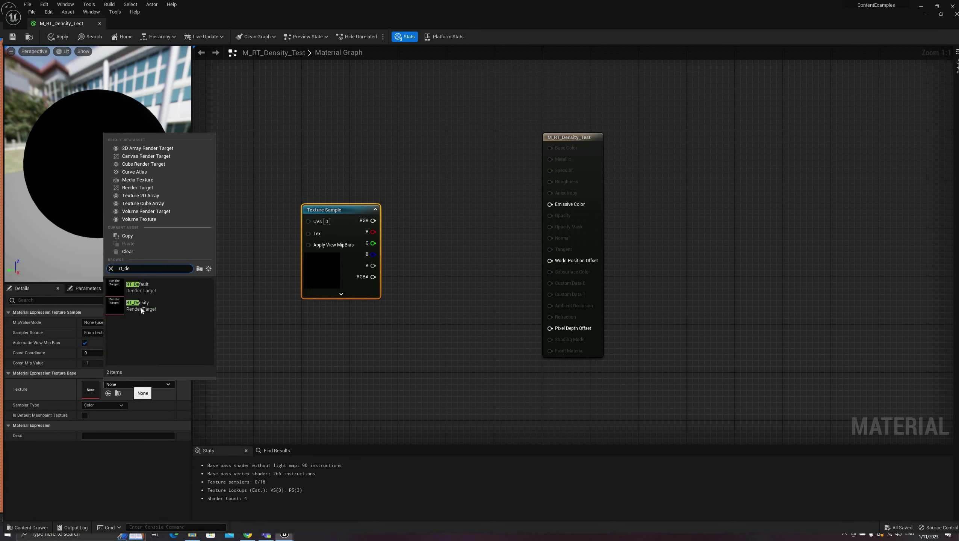
left_click(141, 304)
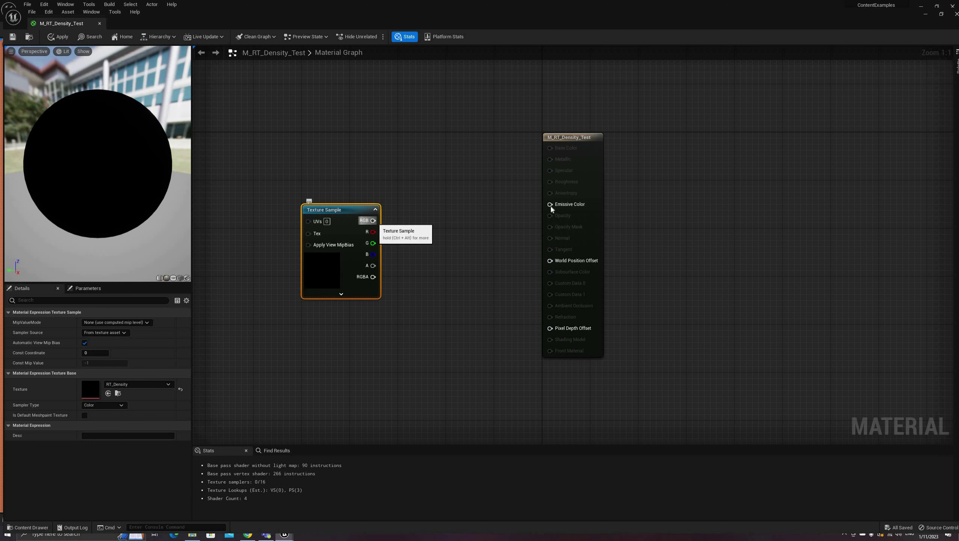
Connect the Texture Sample's RGB output to Emissive Color, and set RT_Density's size to 1024 by 1024.
left_click_drag(341, 213, 341, 142)
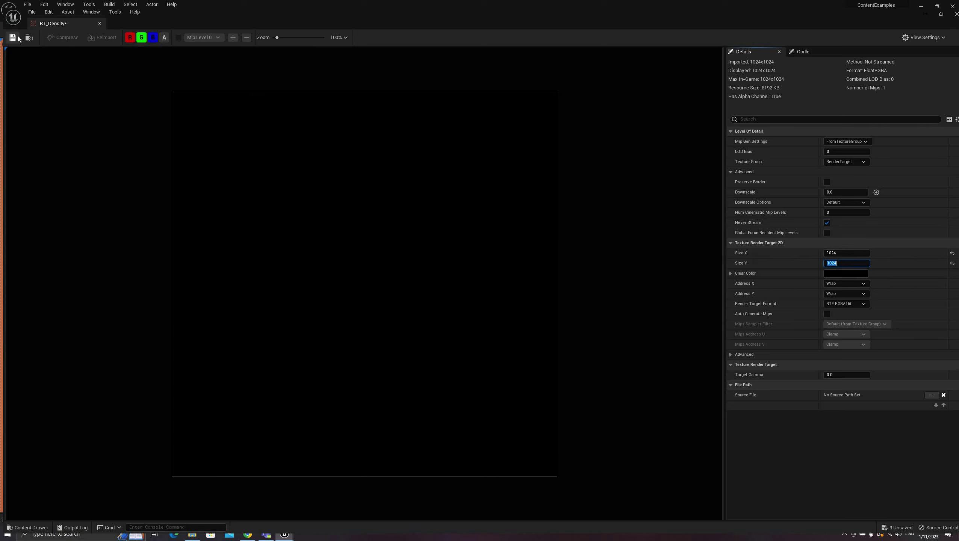
left_click(100, 24)
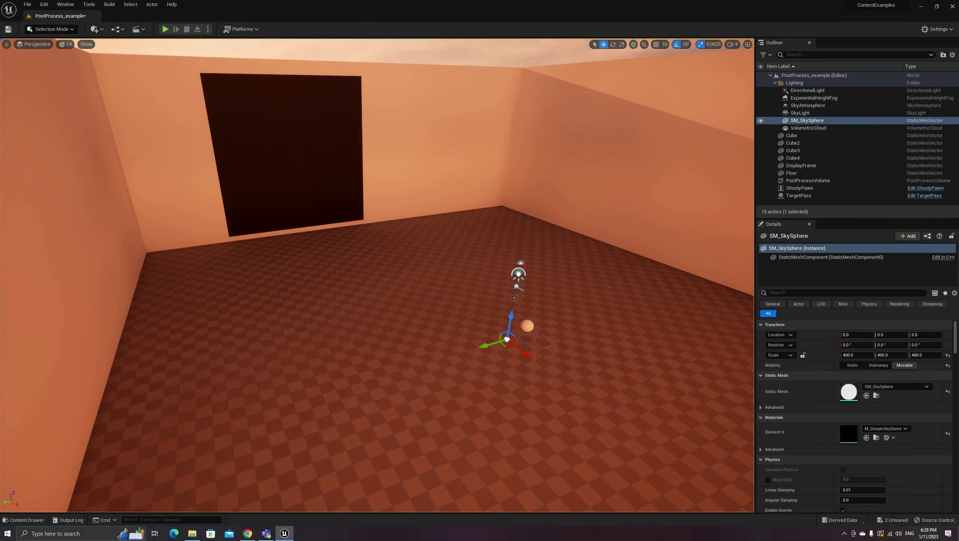
Create a material named M_Brush_Guy in the RenderTargetTutorial folder and open it for editing.
right_click_drag(389, 286, 390, 271)
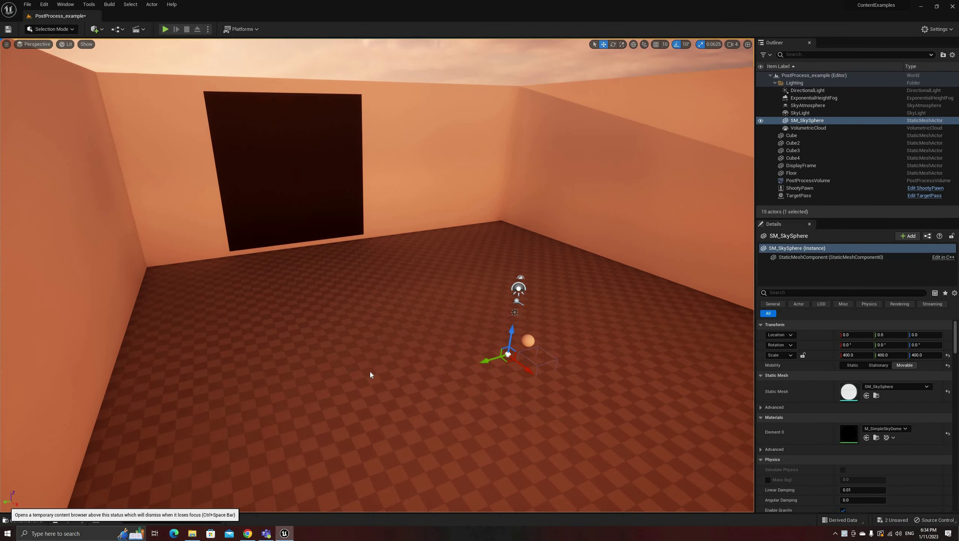
key("ctrl+space")
right_click(369, 344)
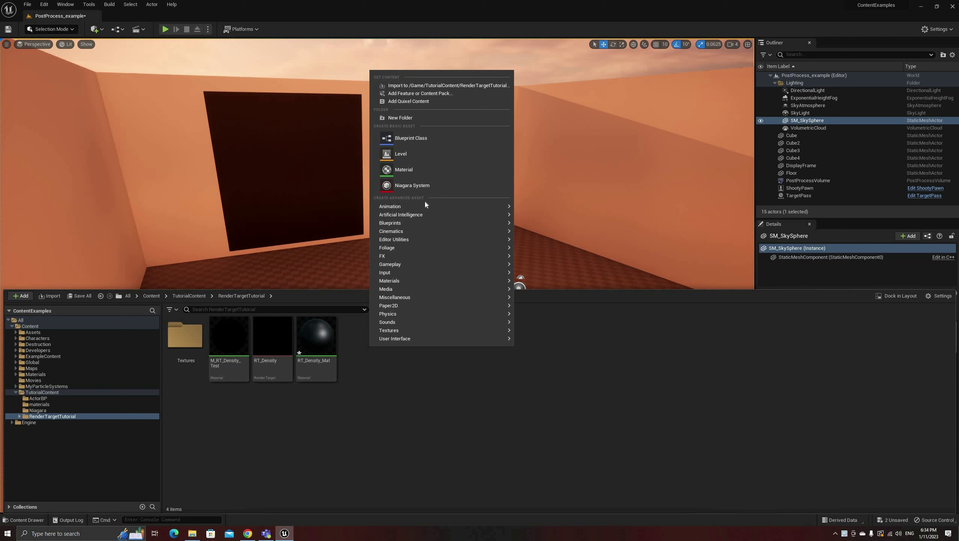
left_click(414, 169)
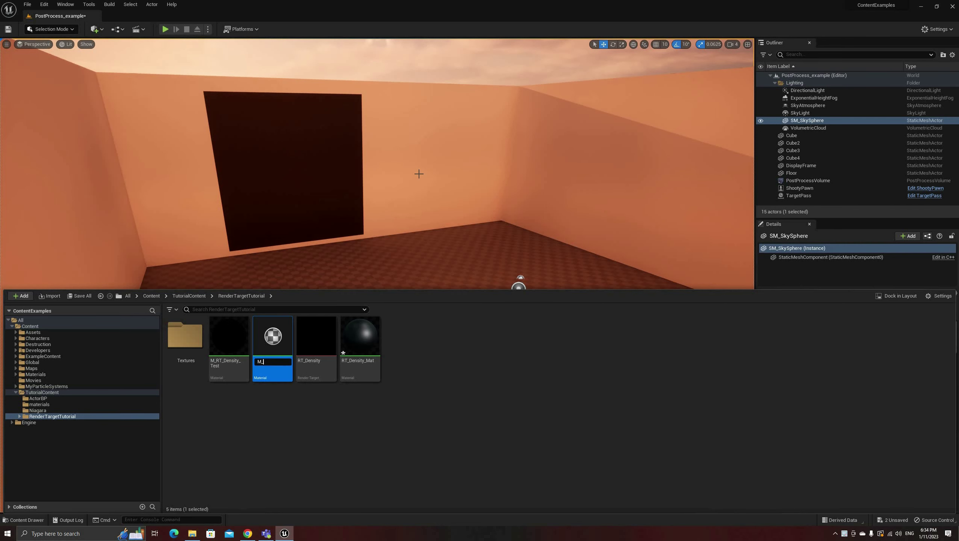
left_click(374, 332)
double_click(236, 343)
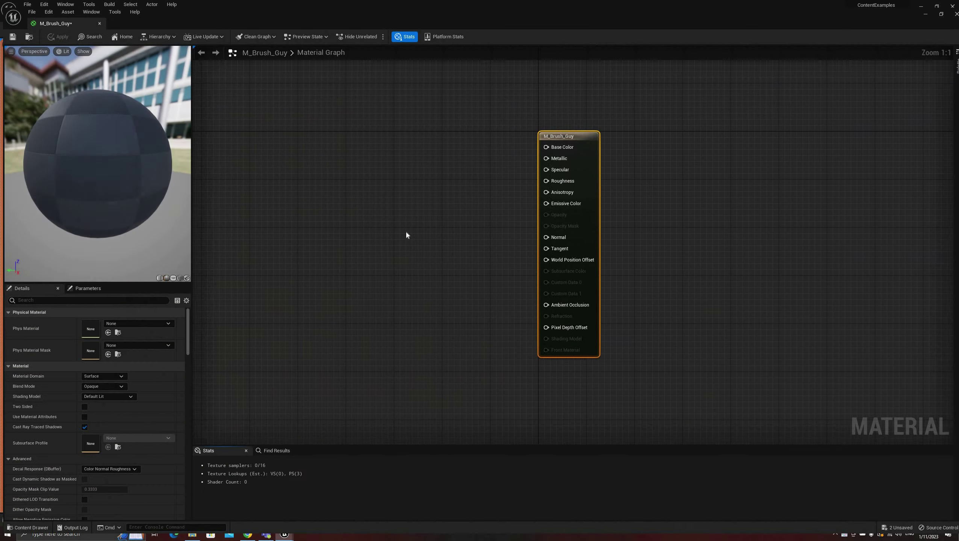
Add a Texture Sample node to the M_Brush_Guy graph and assign the guybrush texture to it.
right_click(333, 197)
type("sa")
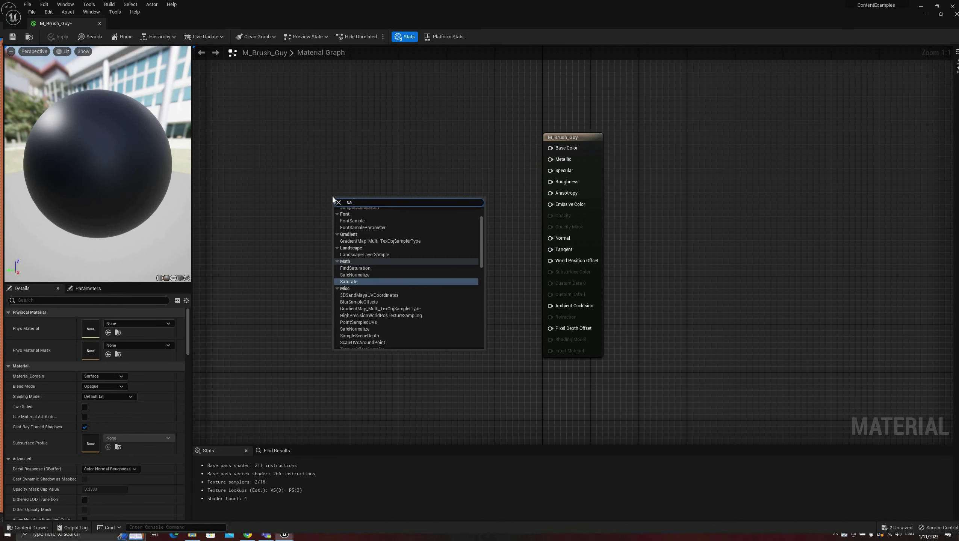
type("mple tex")
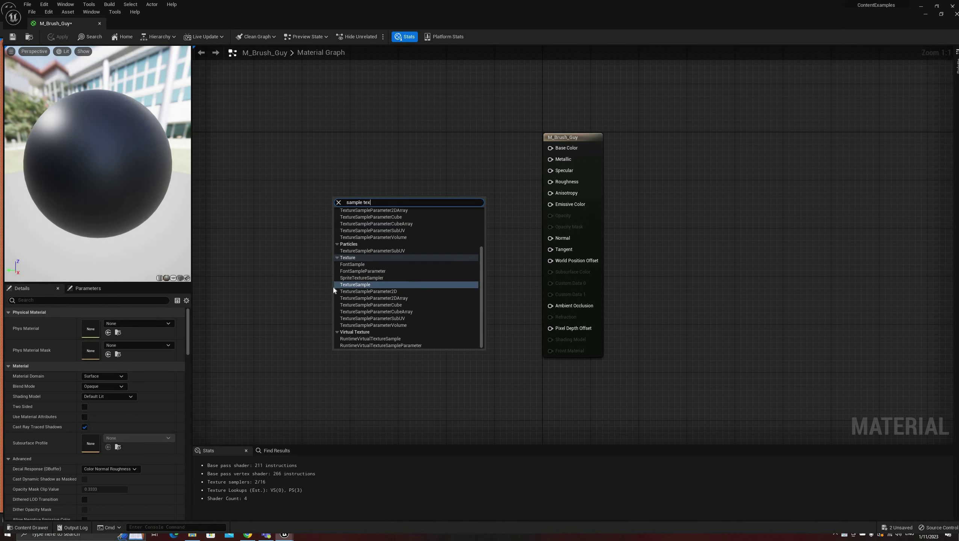
left_click(348, 285)
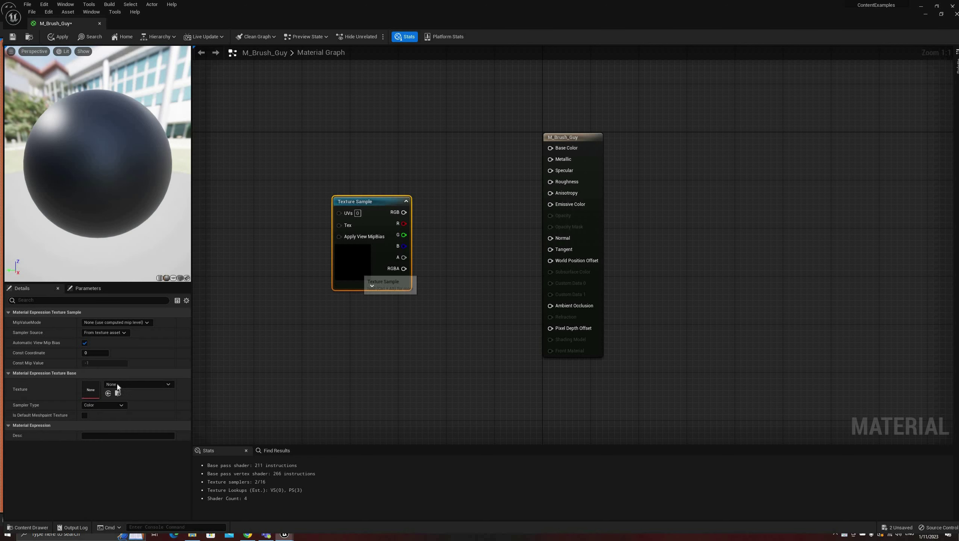
left_click(122, 385)
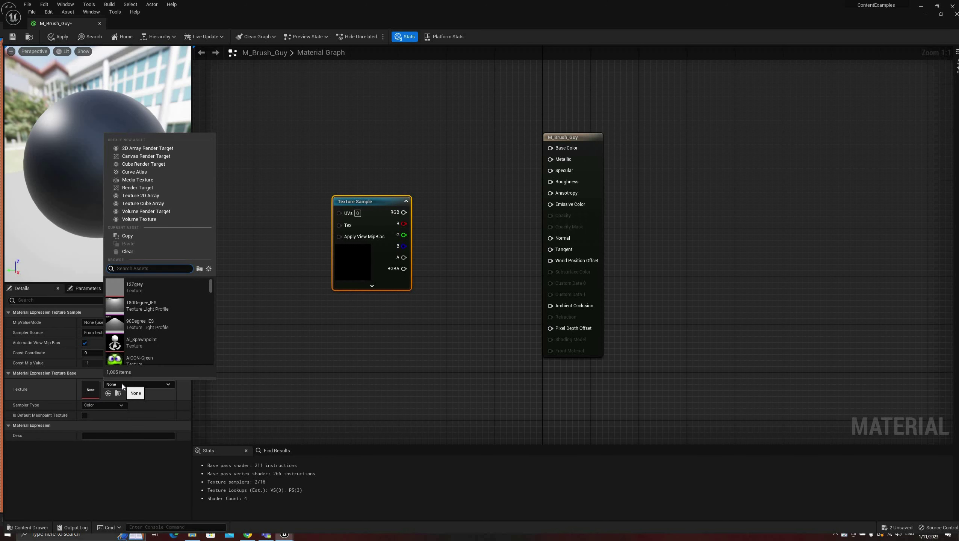
left_click(134, 288)
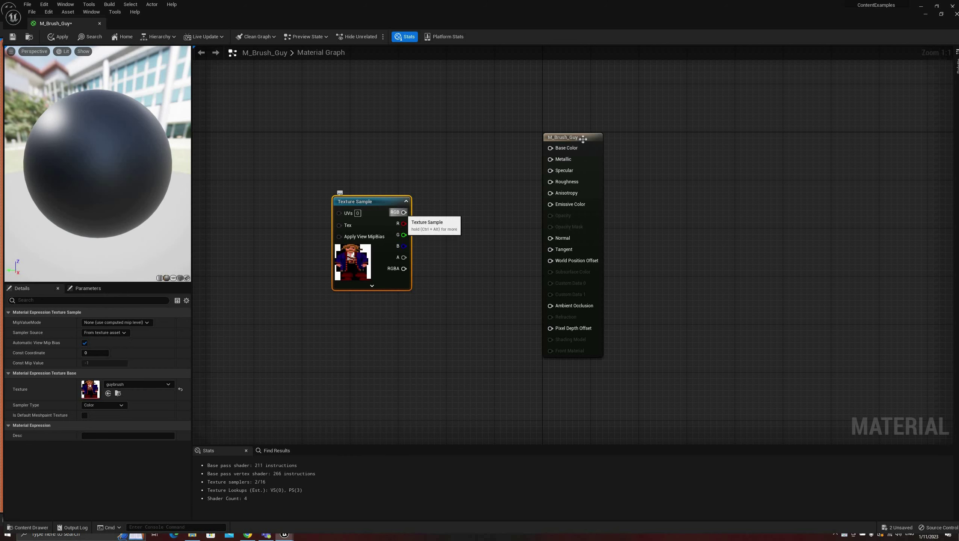
Set the M_Brush_Guy material's shading model to Unlit and its blend mode to Masked.
left_click(222, 330)
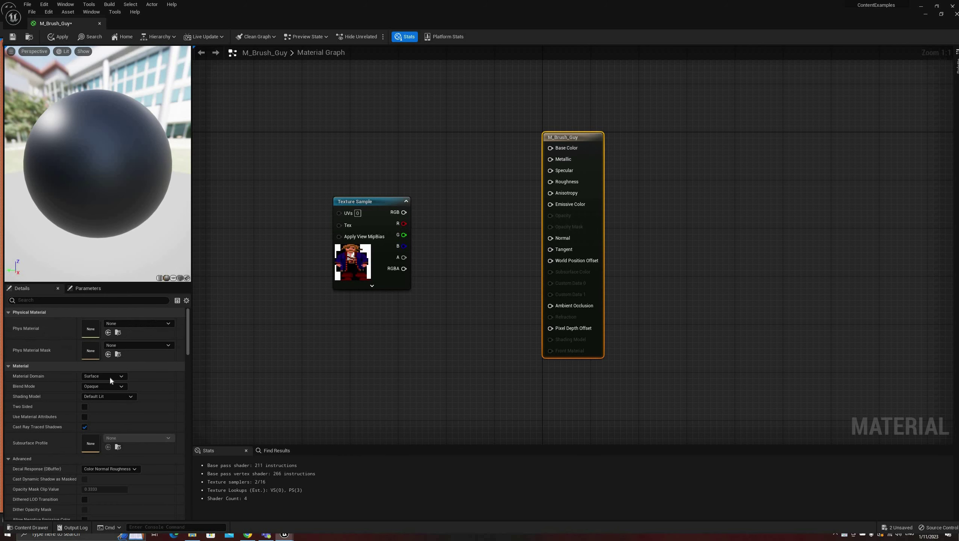
left_click(110, 398)
left_click(110, 405)
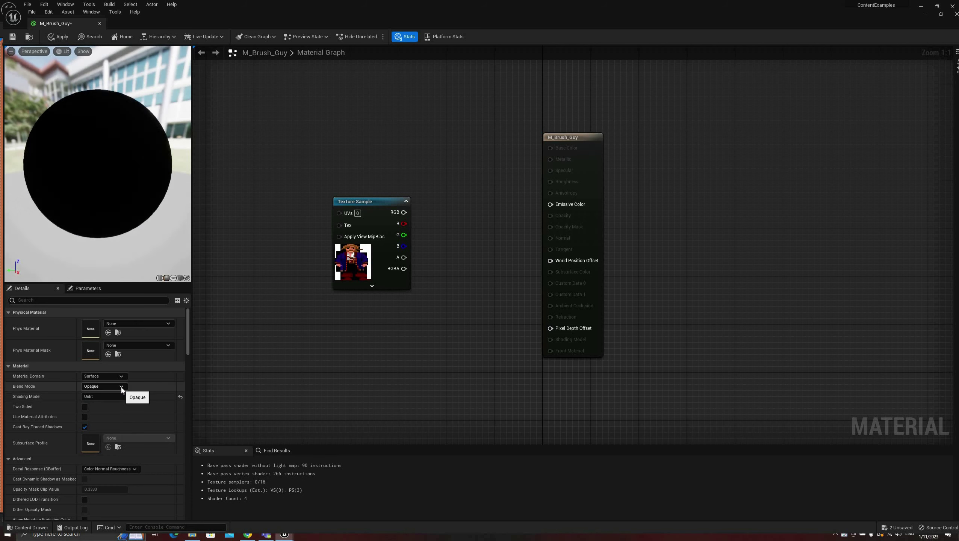
left_click(105, 386)
left_click(119, 401)
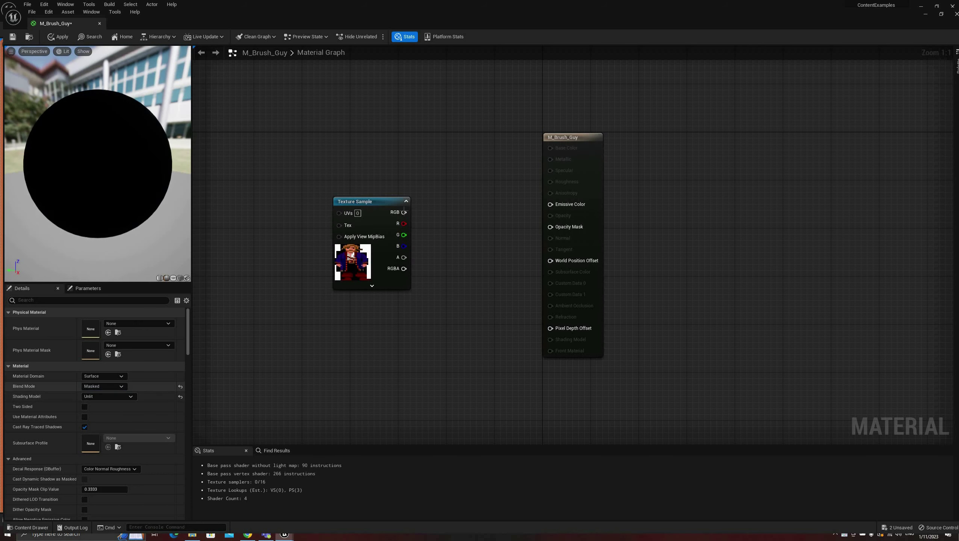
Connect the guybrush texture's RGB to Emissive Color and its alpha to Opacity Mask, and preview the material on a plane.
left_click_drag(557, 206, 550, 205)
left_click_drag(404, 257, 550, 226)
left_click(174, 279)
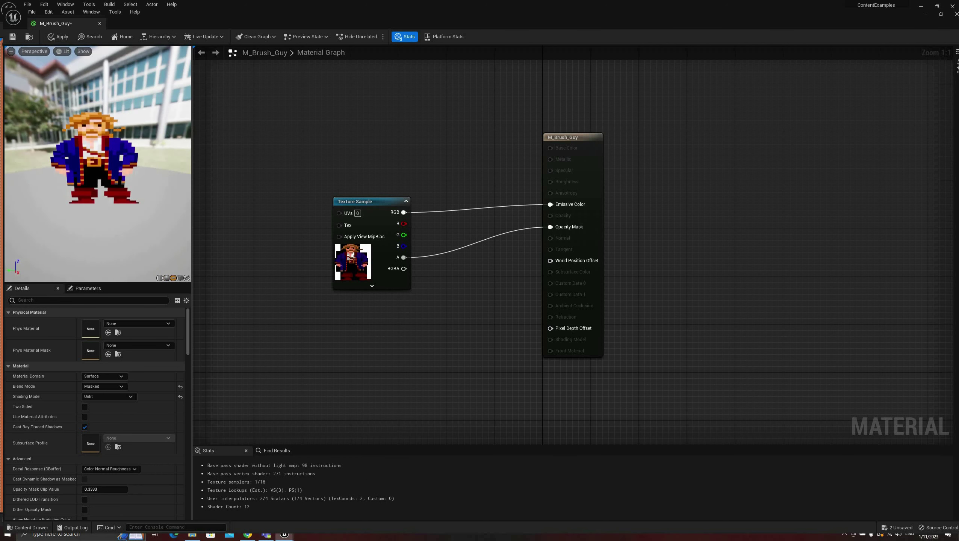
left_click_drag(98, 163, 49, 155)
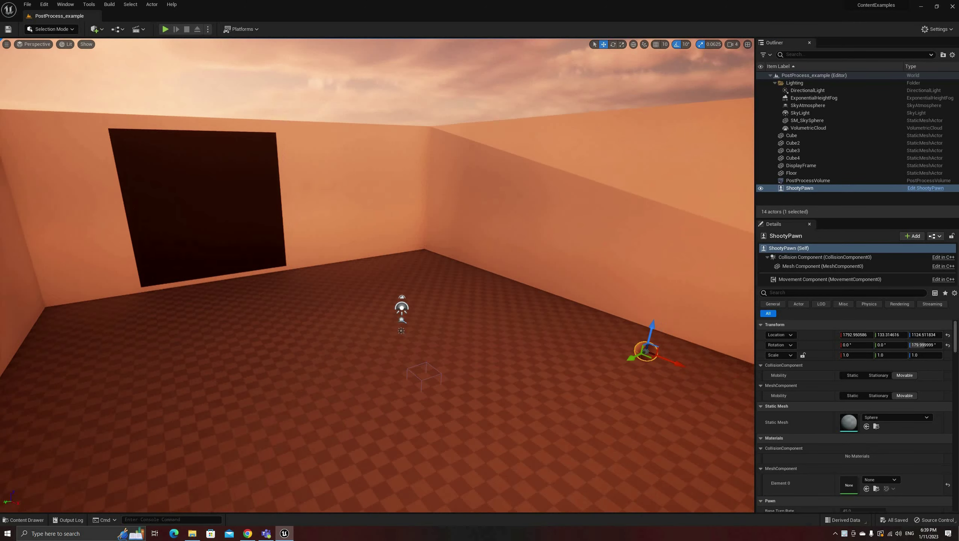
Select the ShootyPawn actor in the level and examine its collision, mesh and movement components.
right_click_drag(408, 344, 408, 366)
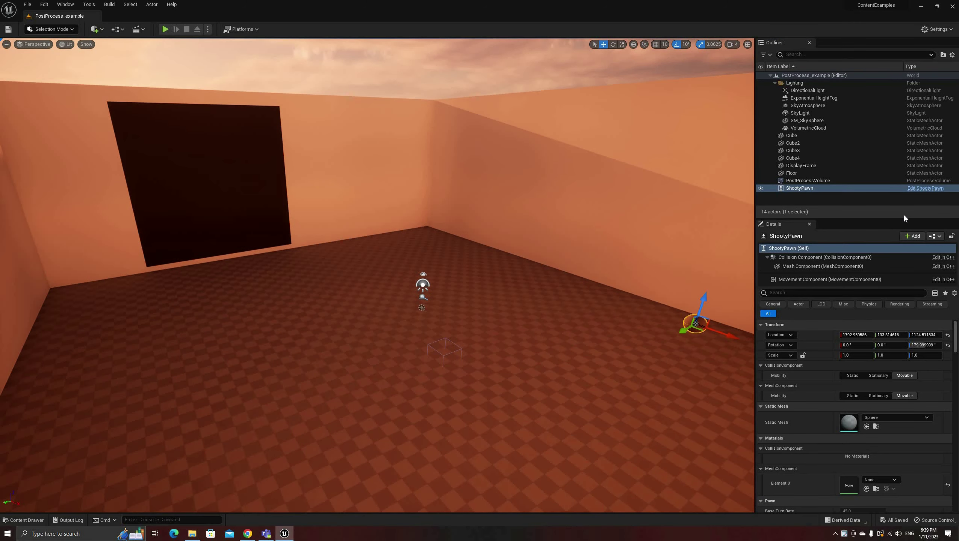
left_click(880, 181)
left_click(879, 187)
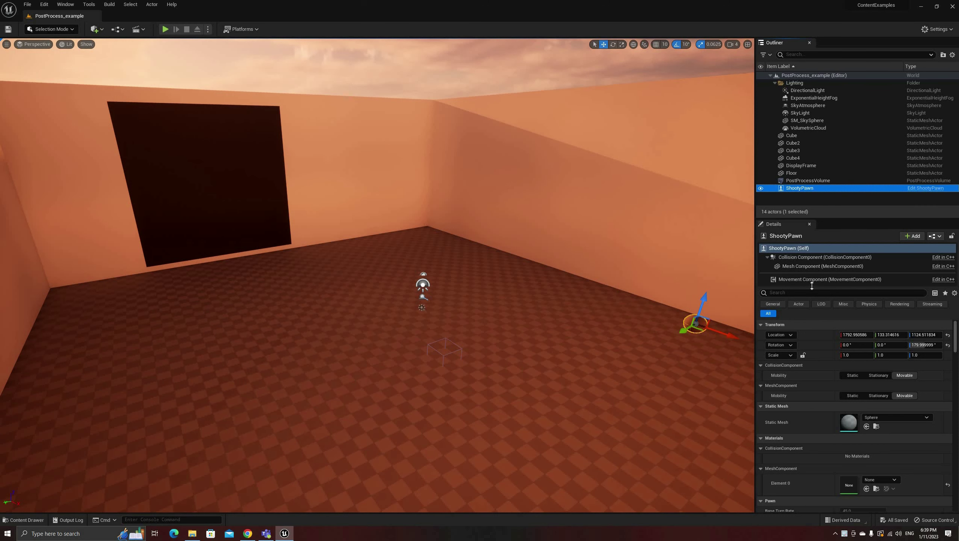
left_click_drag(811, 313, 811, 324)
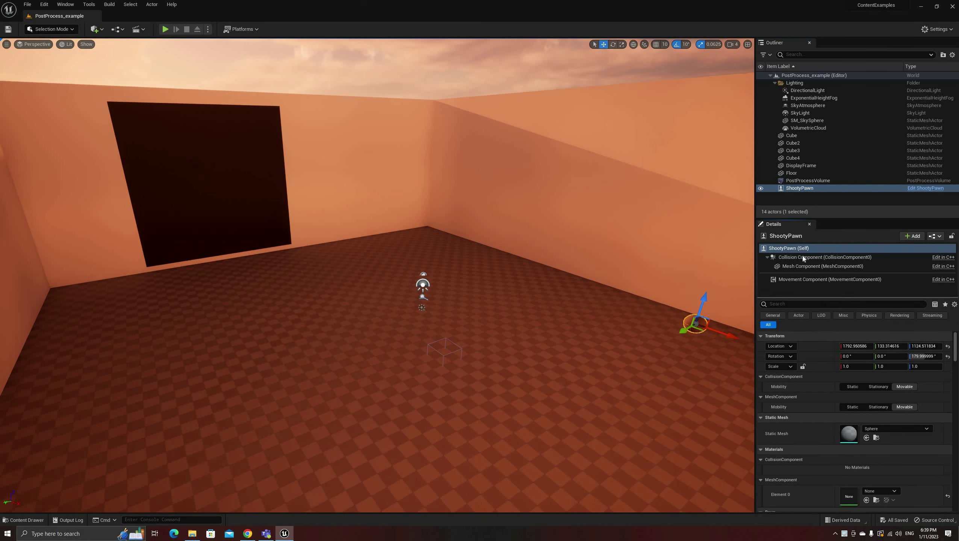
left_click(798, 280)
Play the level to test the pawn's movement, stop it, and inspect the InputAction Paint event in ShootyPawn's event graph.
left_click(165, 30)
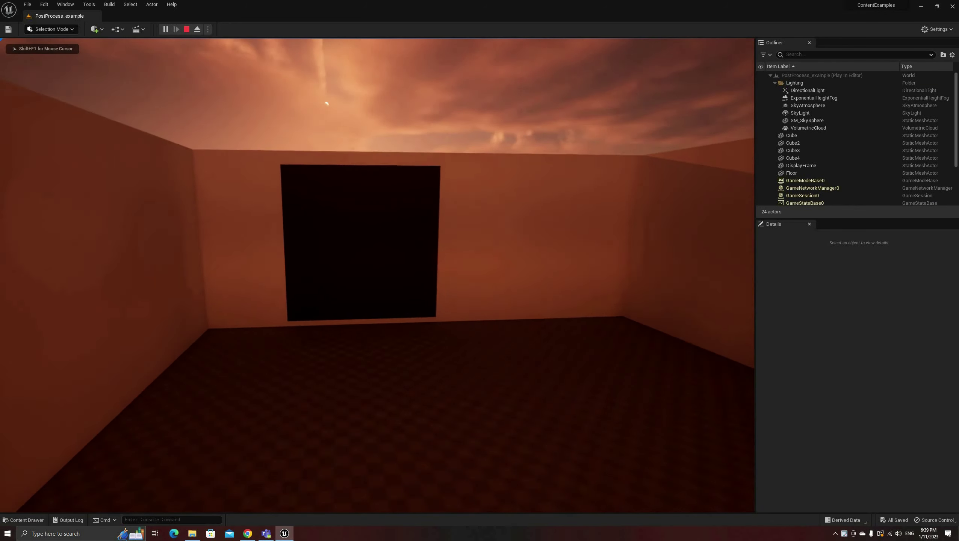
key("shift+F1")
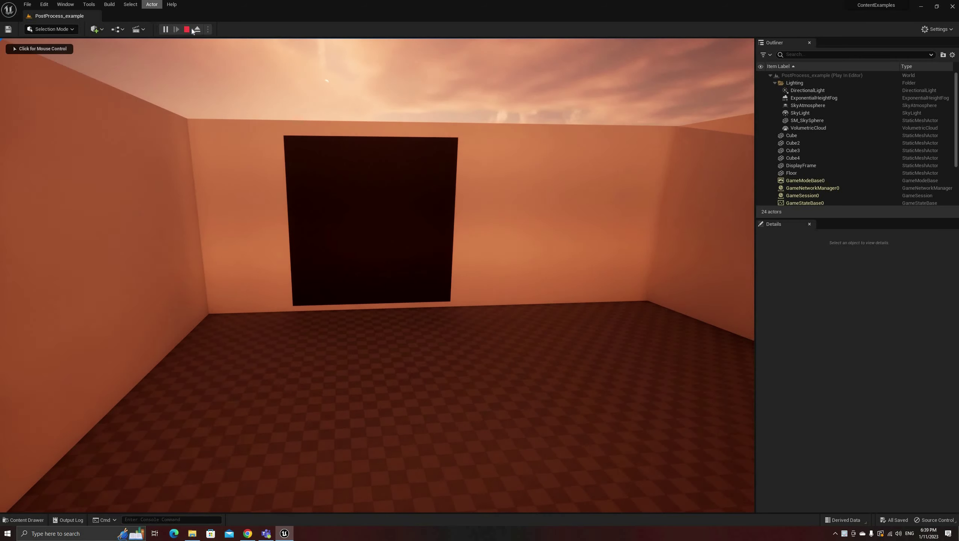
left_click(187, 29)
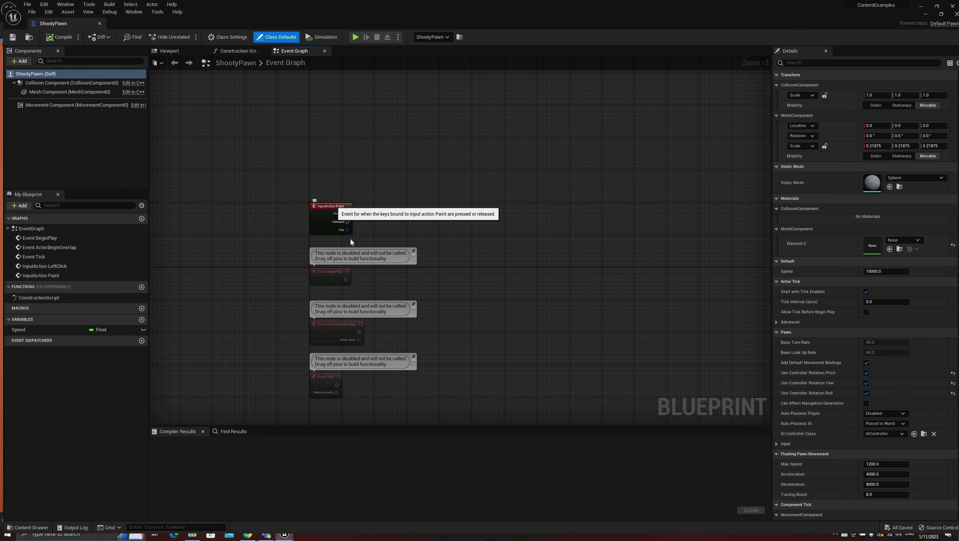
left_click(334, 205)
scroll(334, 204, "up", 3)
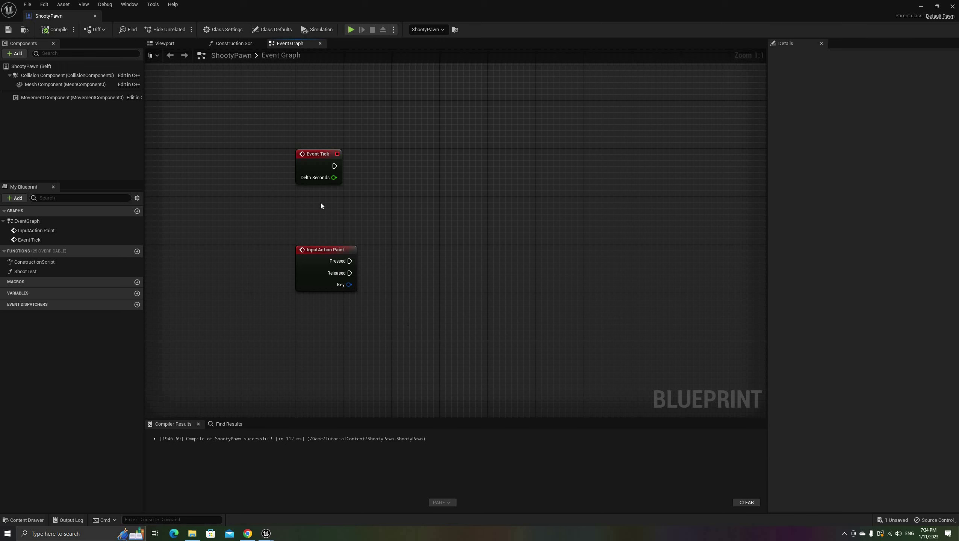
Search the project settings for "support uv", check that Support UV From Hit Results is enabled, and close the settings.
left_click(44, 5)
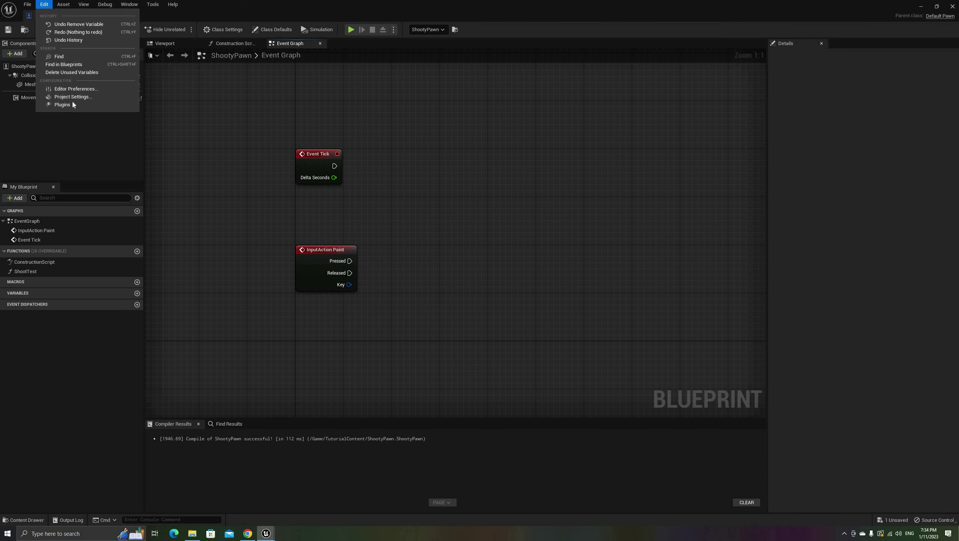
left_click(74, 97)
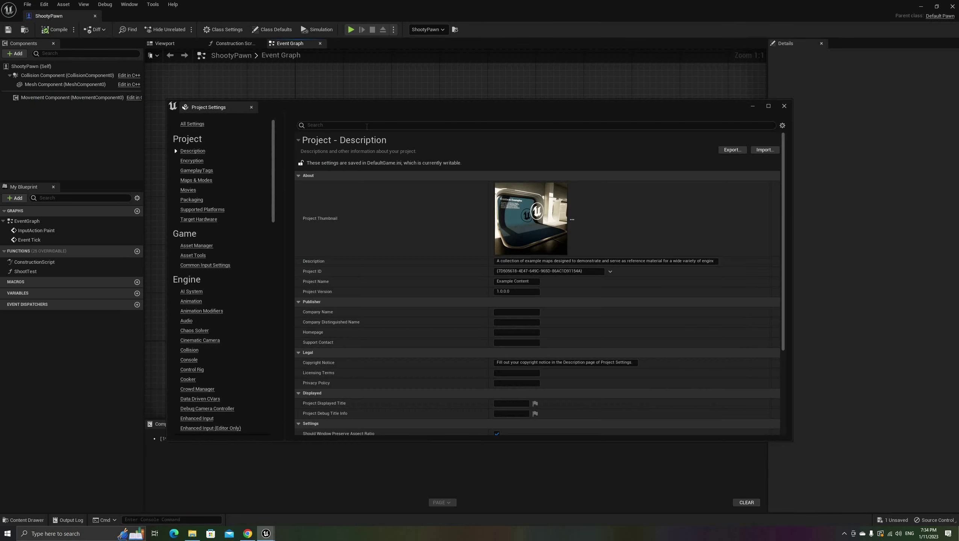
type("duppor")
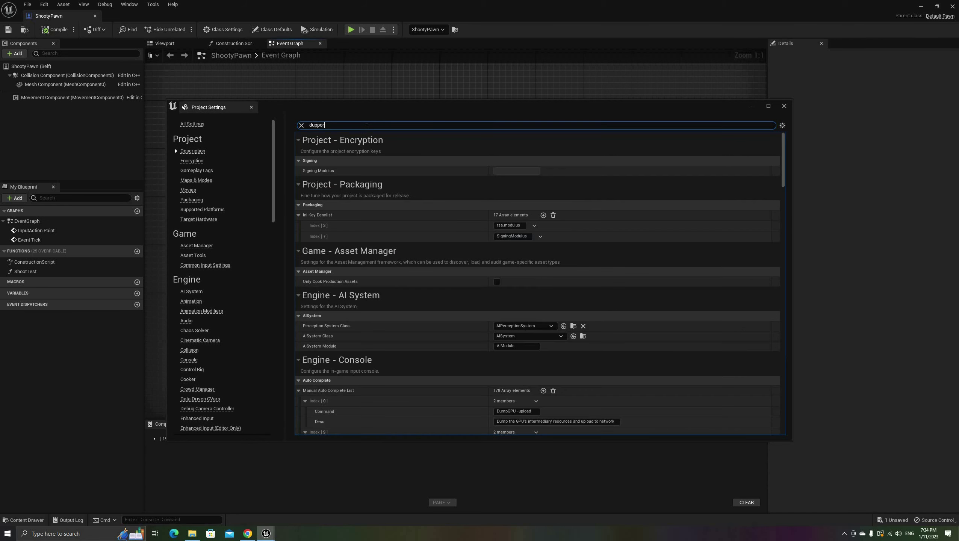
type("t uv")
key("Home")
key("Delete")
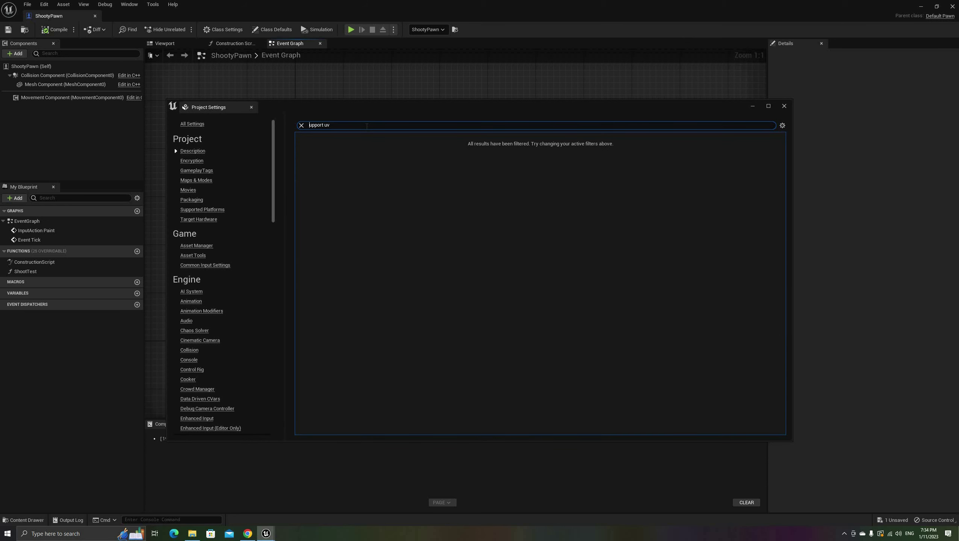
type("s")
mouse_move(336, 175)
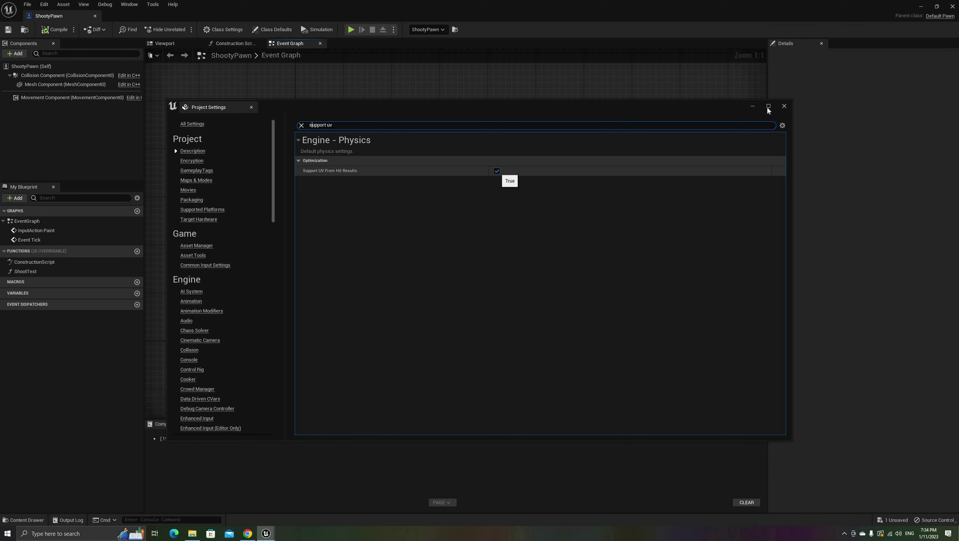
left_click(784, 107)
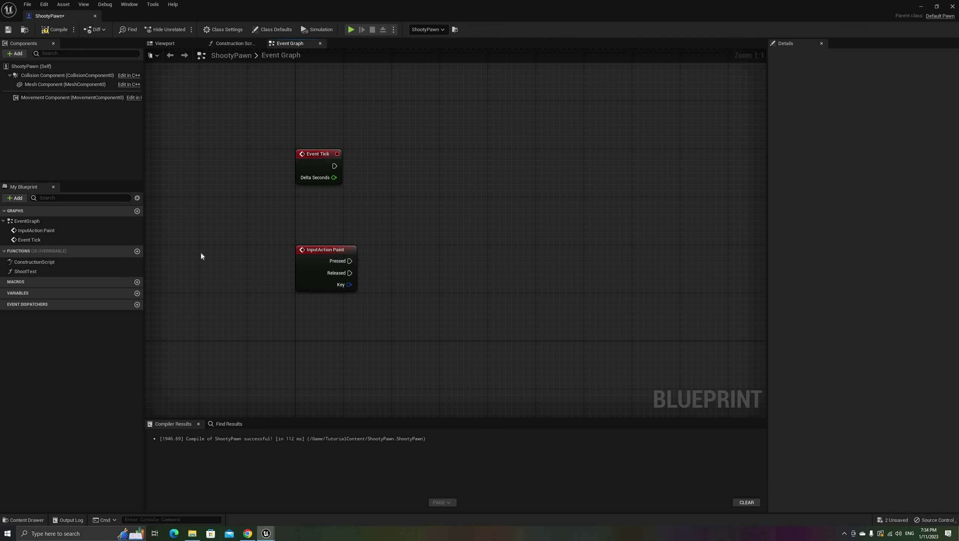
Create a function named ShootPaint in the ShootyPawn blueprint.
left_click(137, 252)
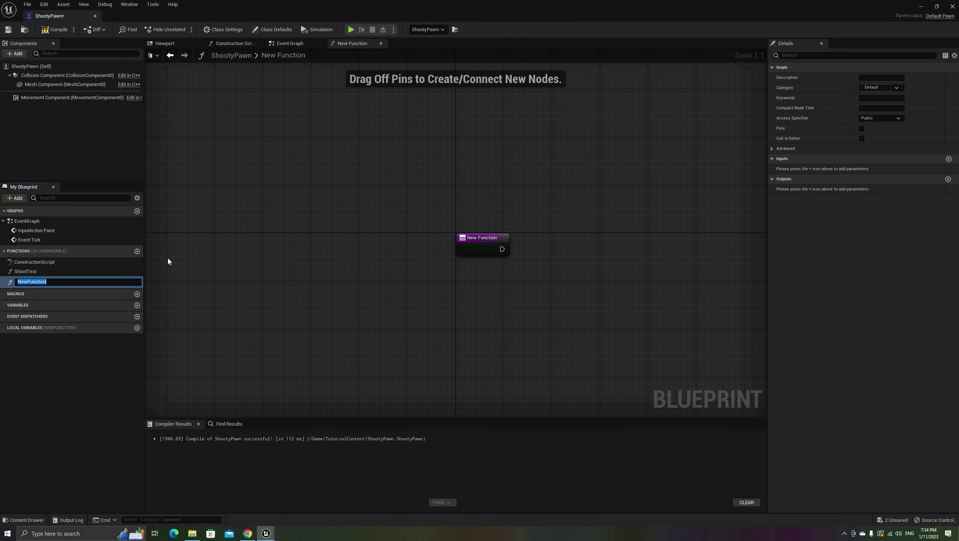
type("ShootPaint")
key("Return")
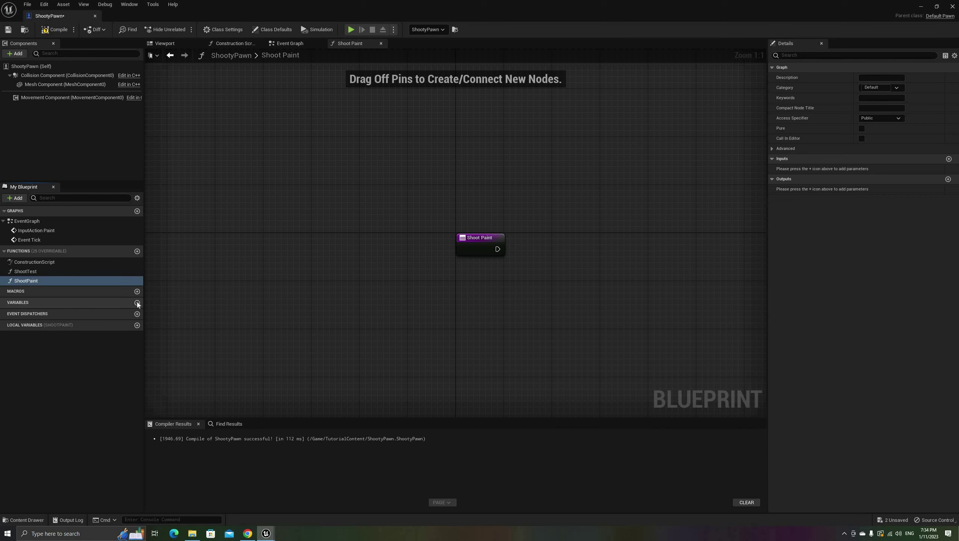
Add a Boolean variable named IsPainting to the ShootyPawn blueprint.
left_click(138, 303)
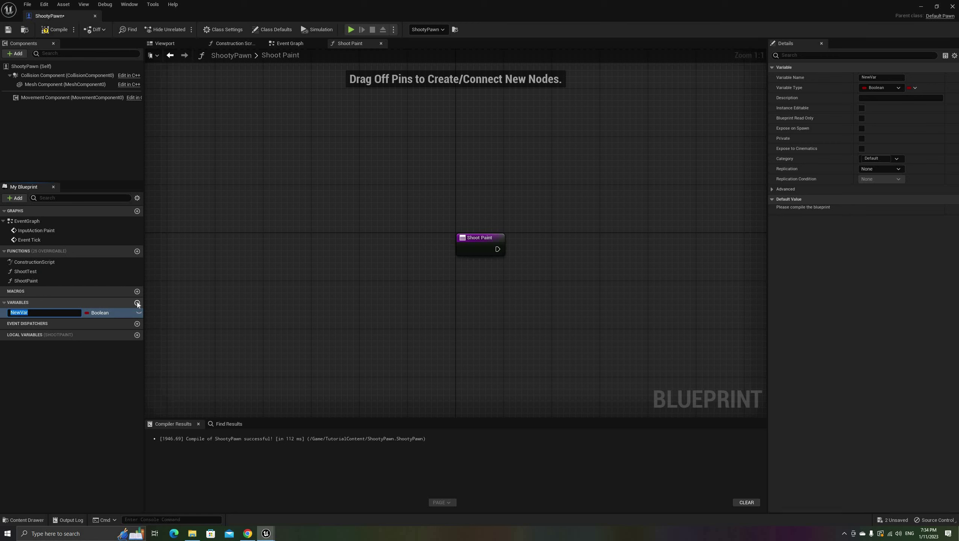
type("IsPainting")
key("Return")
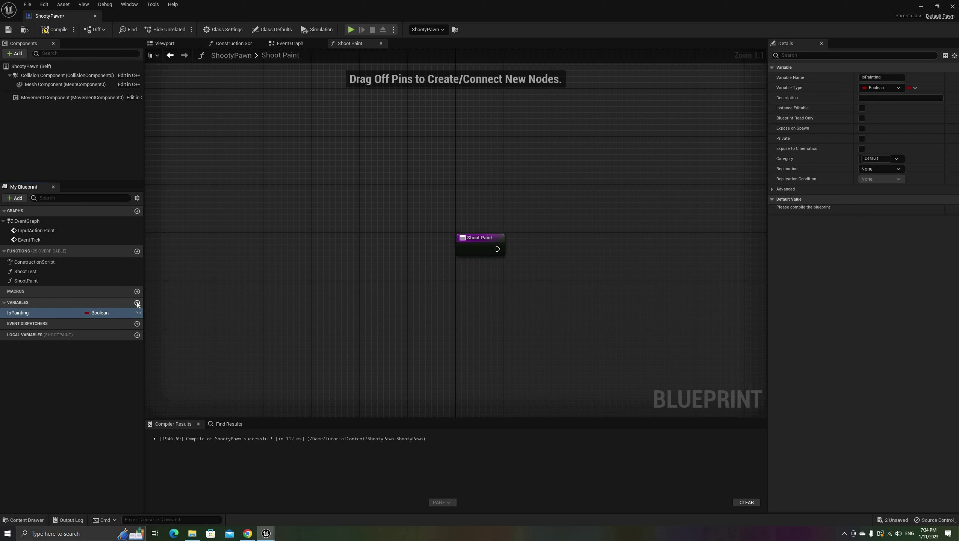
Add another variable to the ShootyPawn blueprint and name it TargetCanvasActor.
left_click(138, 303)
type("Tar")
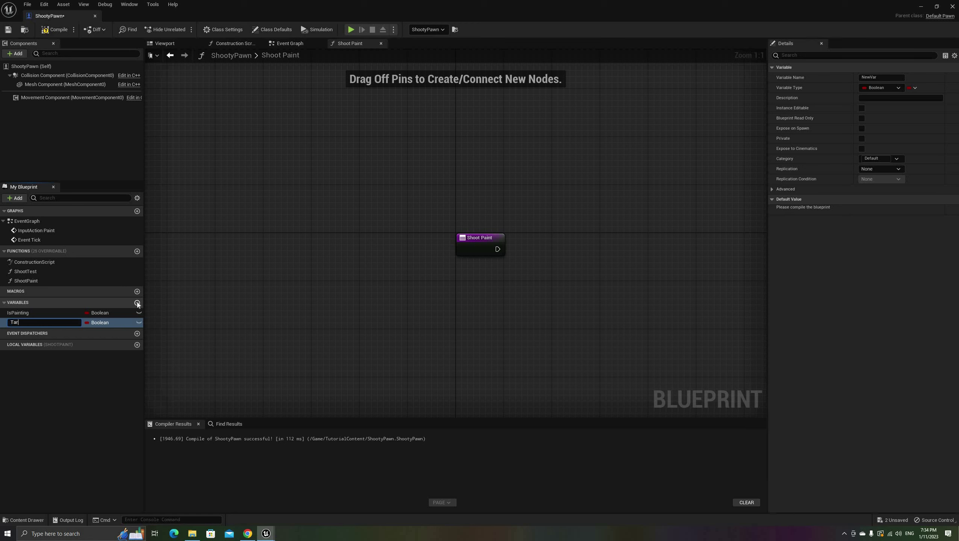
type("getCanvasActor")
key("Return")
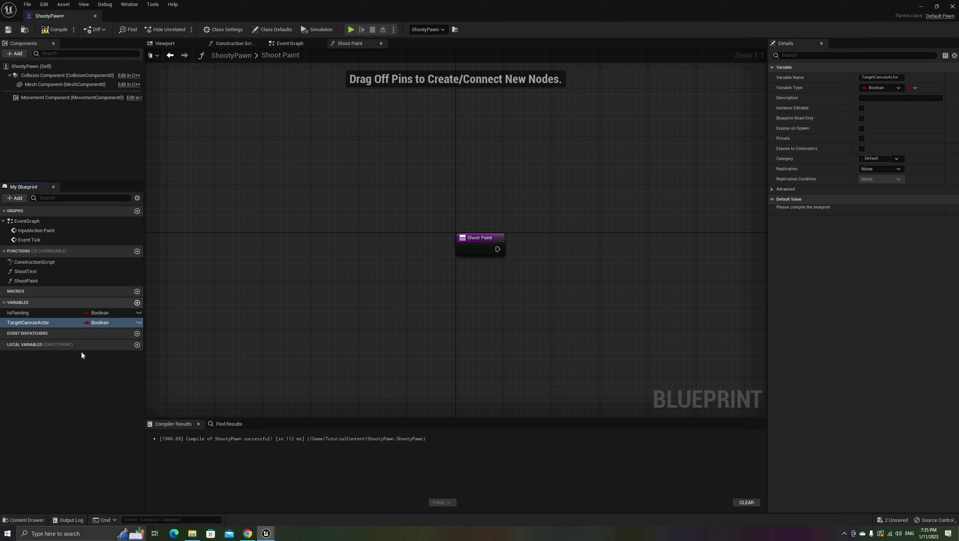
Change the type of the TargetCanvasActor variable to an Actor object reference.
left_click(112, 325)
type("act")
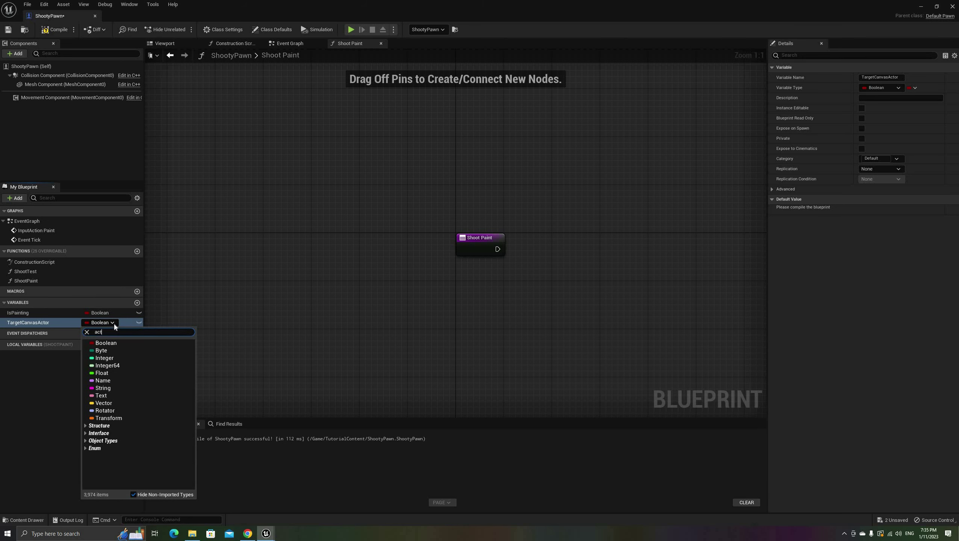
type("or")
scroll(148, 431, "down", 5)
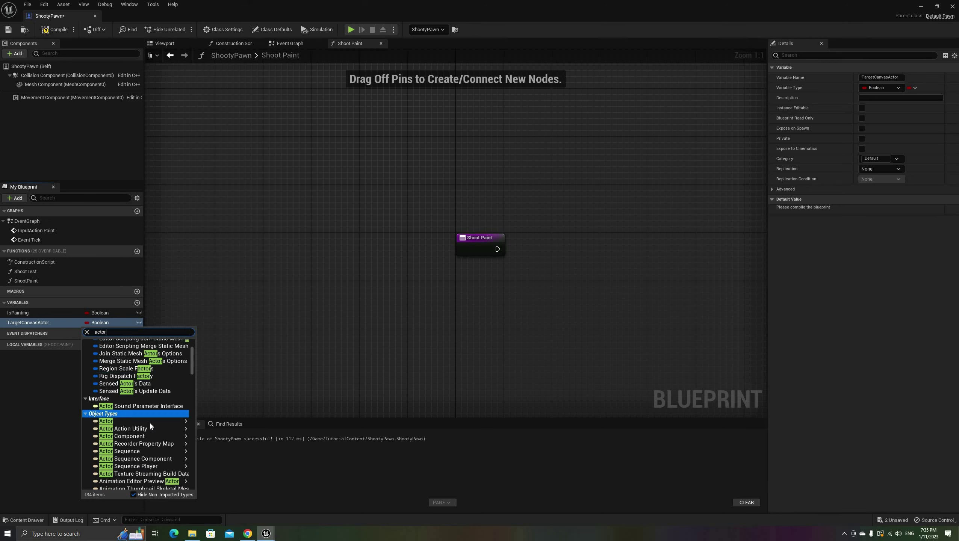
left_click(205, 422)
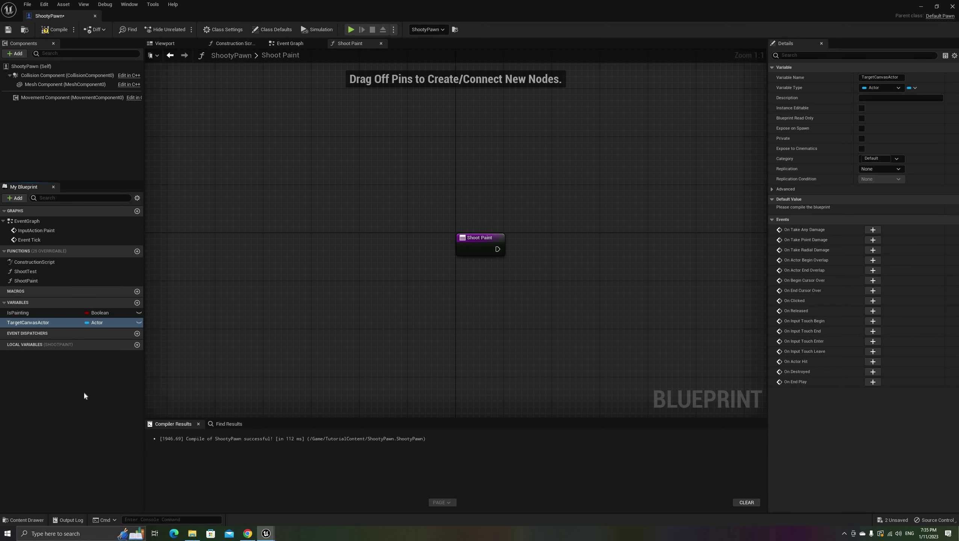
left_click(85, 393)
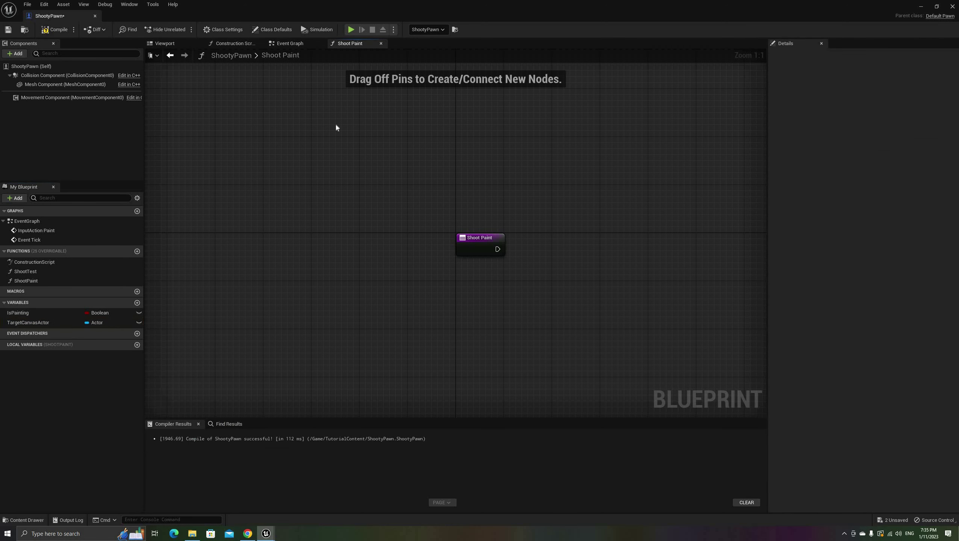
In the Event Graph, add two Set IsPainting nodes to InputAction Paint: Pressed sets it true, Released sets it false.
left_click(293, 44)
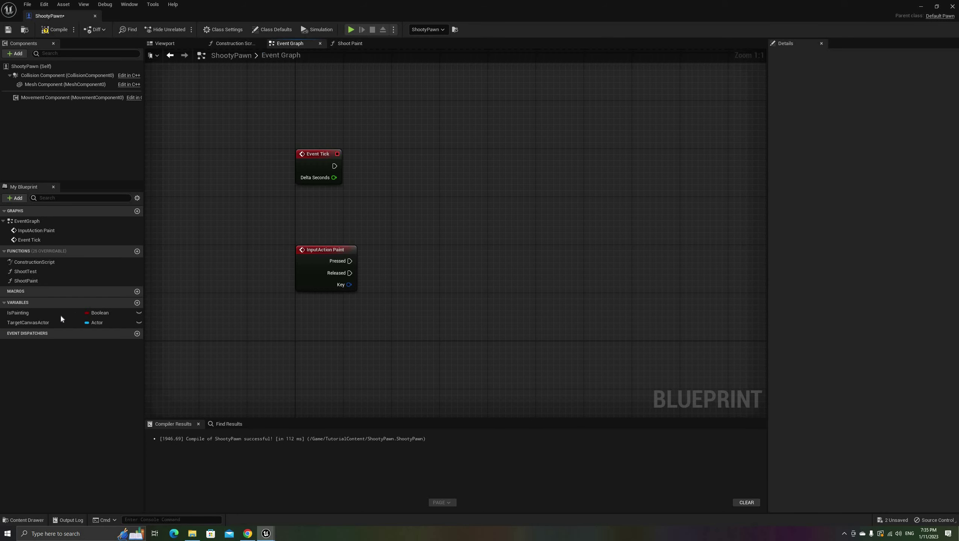
left_click_drag(60, 314, 428, 236)
left_click(434, 256)
key("ctrl+d")
left_click_drag(350, 261, 412, 237)
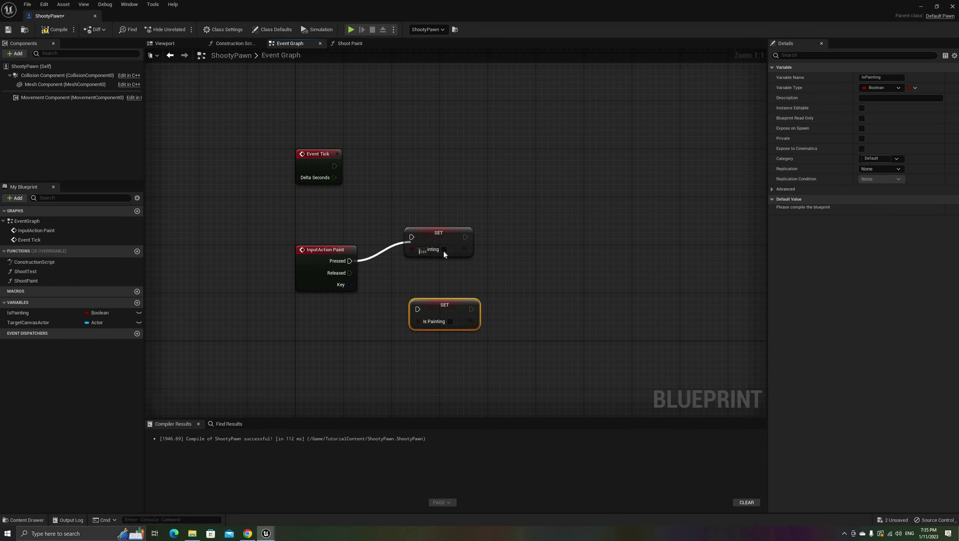
left_click(444, 249)
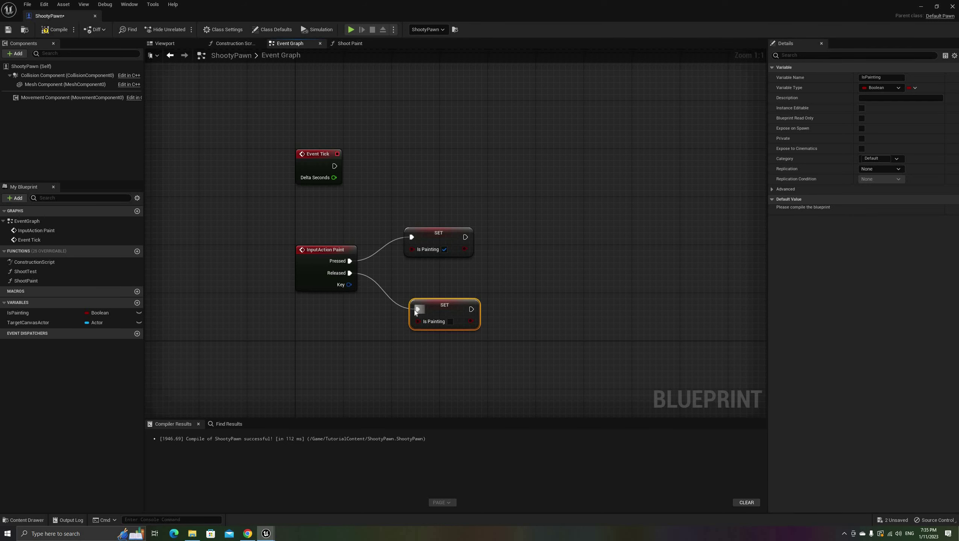
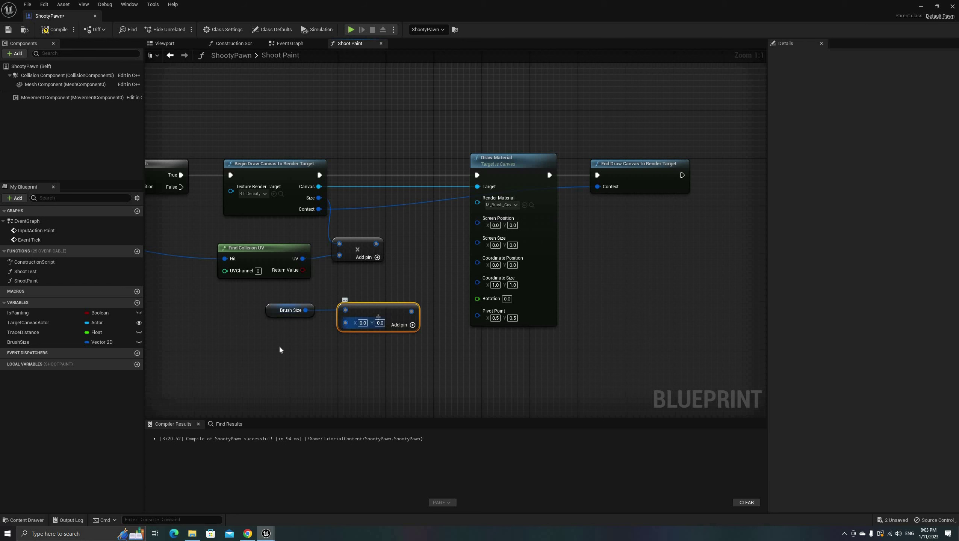
Set both the X and Y divisors of the Brush Size divide node to 2.
right_click(357, 322)
mouse_move(425, 433)
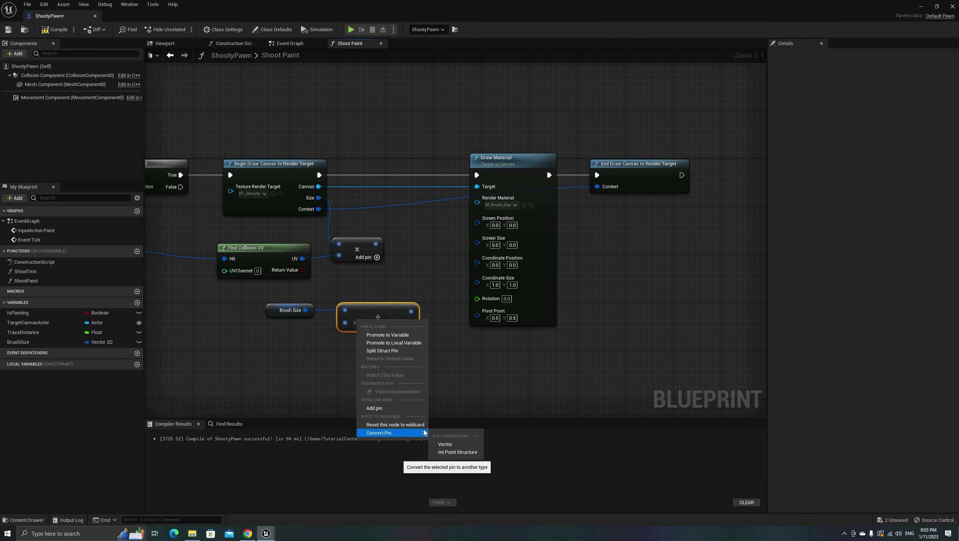
left_click(310, 397)
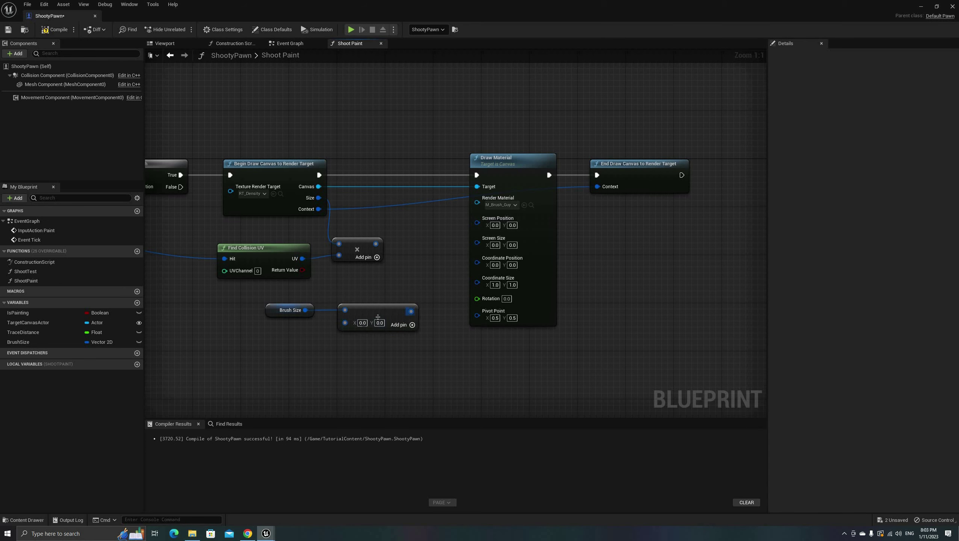
type("2")
Add a Subtract node that takes the halved brush size from the multiplied collision UV, and tuck the Brush Size nodes beneath Find Collision UV.
left_click_drag(376, 244, 415, 244)
type("sub")
left_click(465, 283)
left_click_drag(411, 312, 419, 244)
left_click_drag(365, 306, 308, 289)
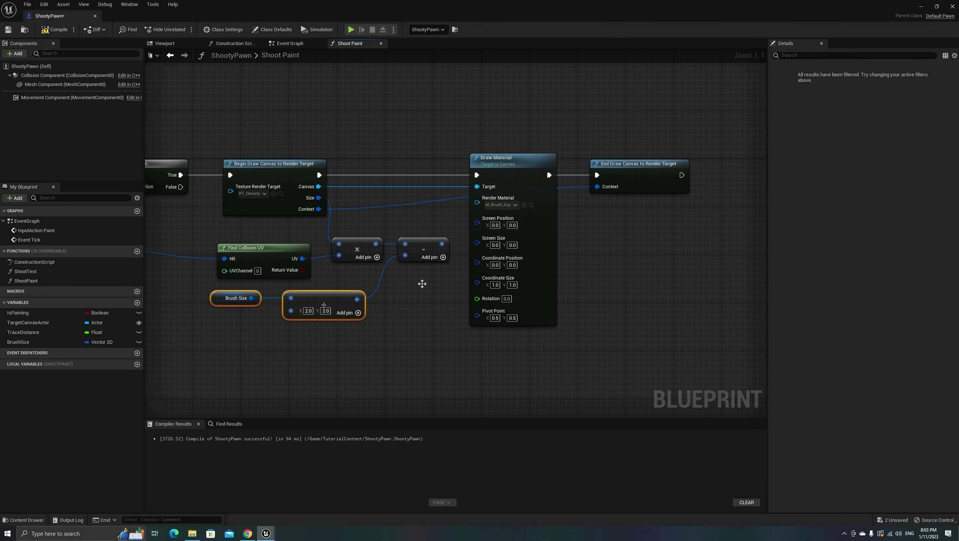
Connect the Subtract result to Draw Material's Screen Position and Brush Size to its Screen Size.
left_click(422, 283)
right_click_drag(422, 283, 393, 311)
mouse_move(414, 272)
left_mouse_down()
mouse_move(450, 252)
mouse_move(407, 326)
mouse_move(224, 326)
left_mouse_up()
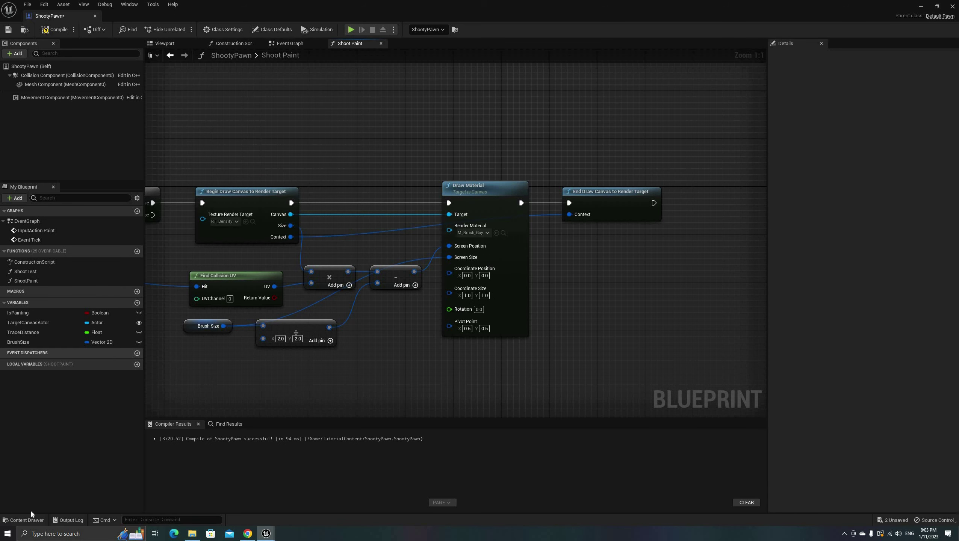
Check the pixel dimensions of the guybrush texture in the Textures folder, then close it.
left_click(24, 521)
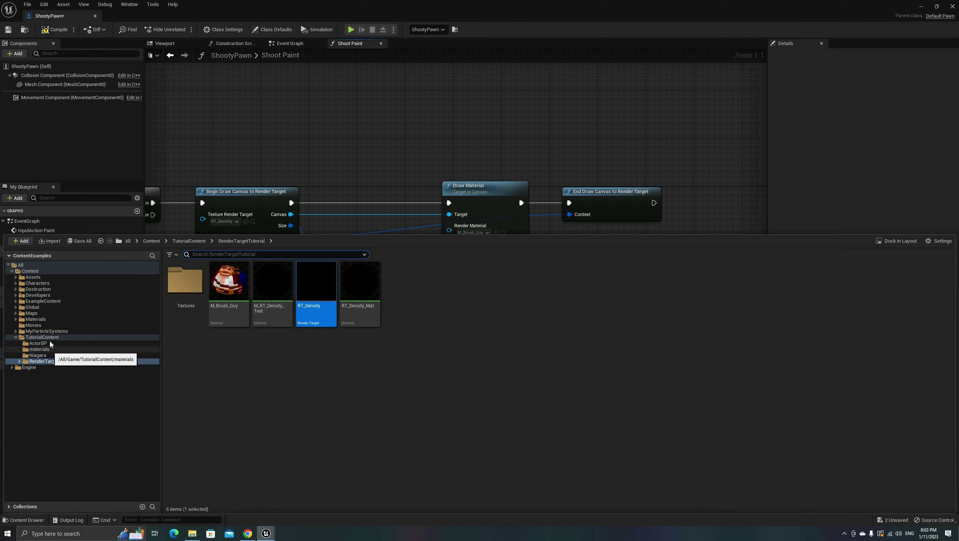
double_click(187, 285)
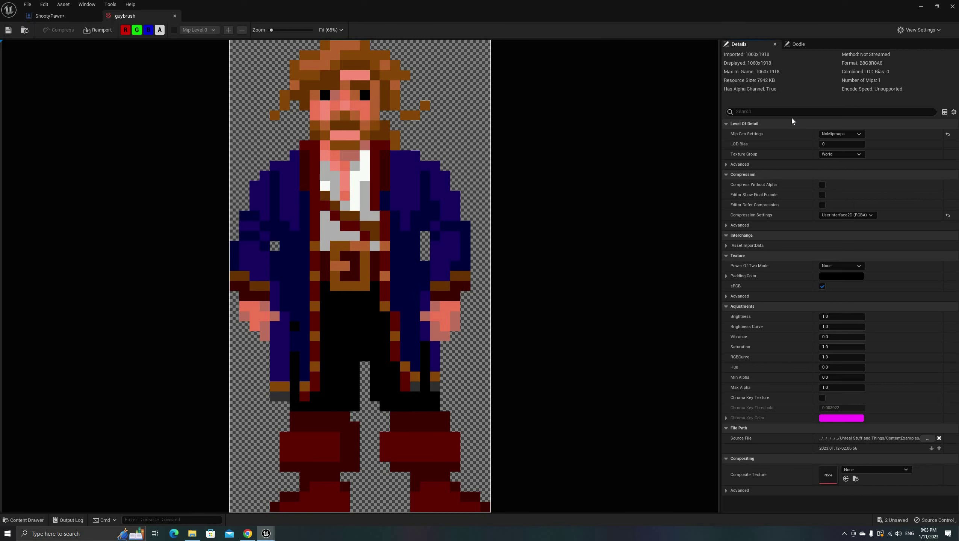
middle_click(139, 16)
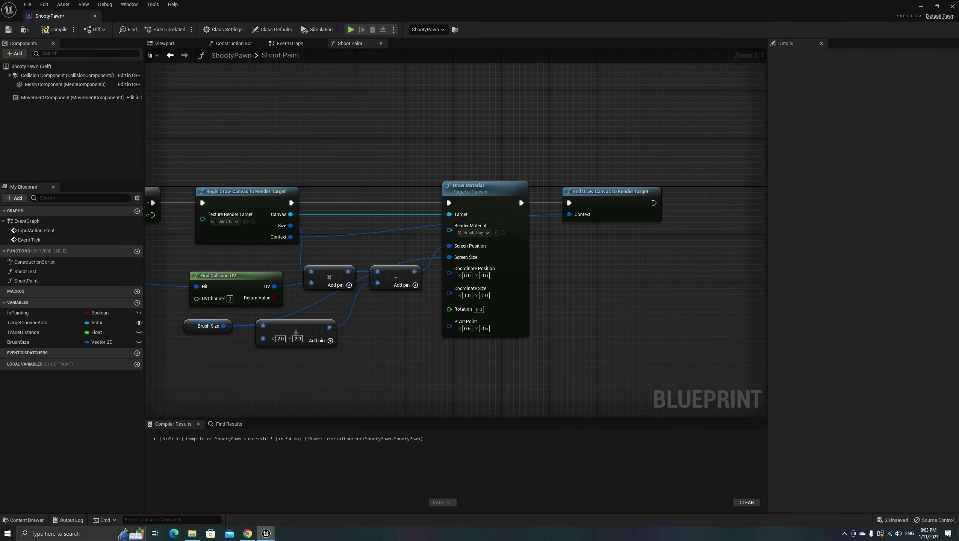
Set the BrushSize variable's default value to 200 by 400, and compile and save the blueprint.
left_click(188, 324)
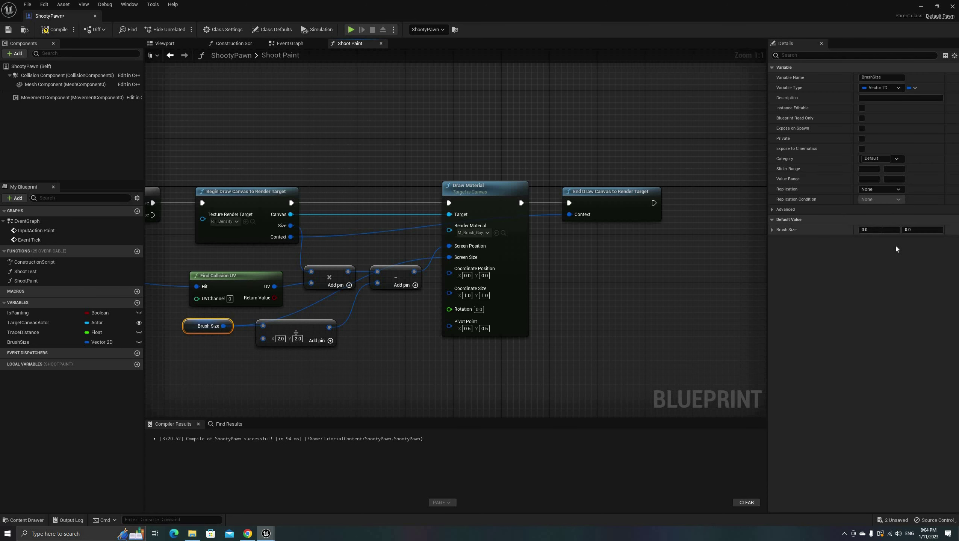
left_click(883, 230)
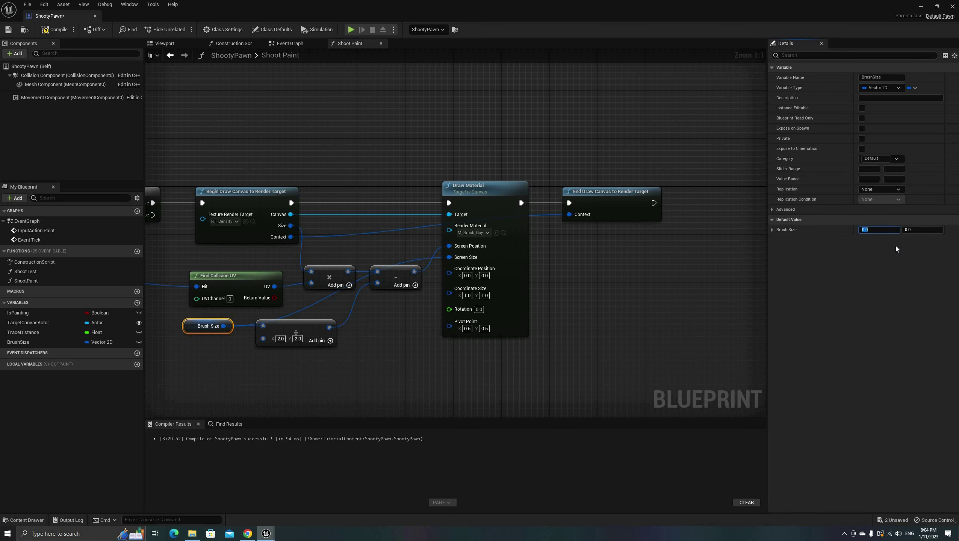
type("400")
key("Return")
left_click(57, 33)
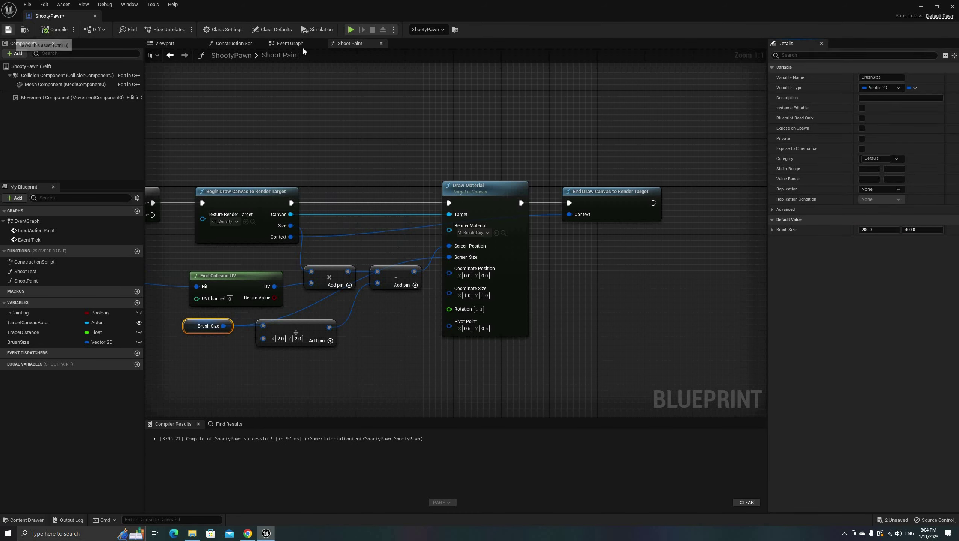
Return to the level, start playing it and move up to the black DisplayFrame canvas.
left_click(922, 6)
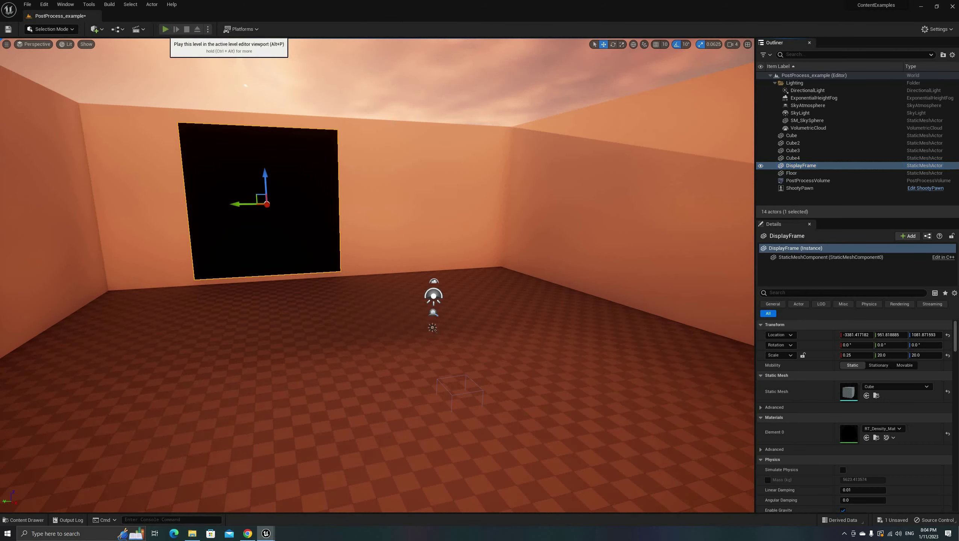
left_click(166, 31)
key("w")
key("w")
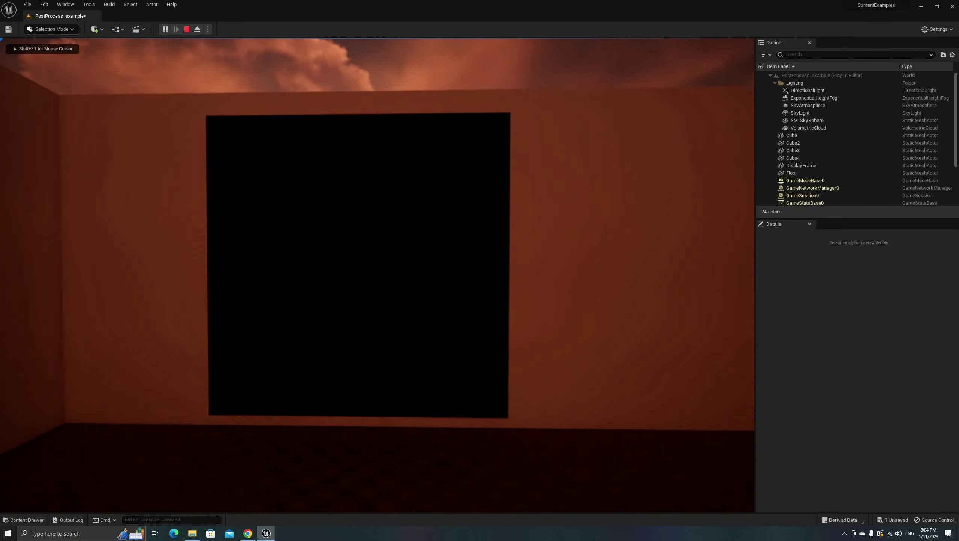
key("w")
key("s")
key("a")
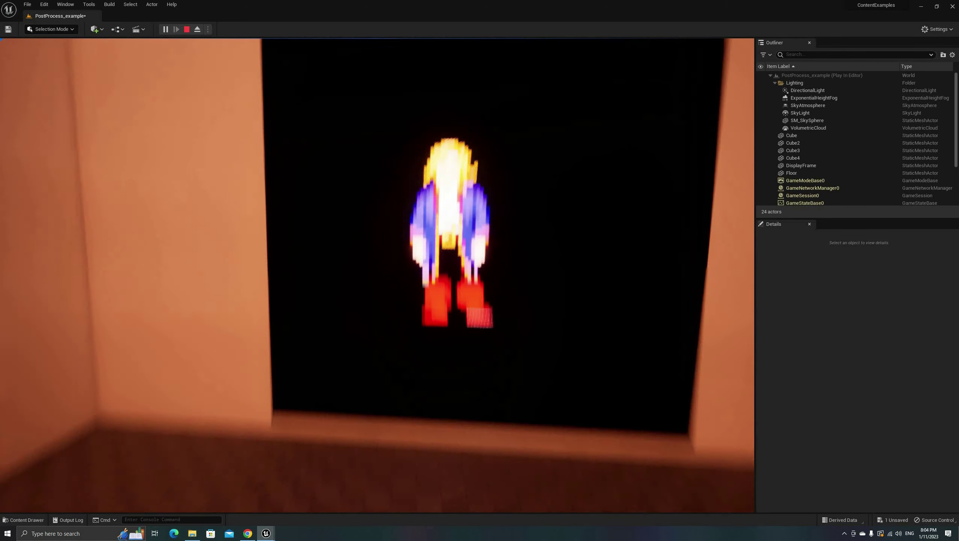
Test the painting by stamping the brush repeatedly across the DisplayFrame canvas, and end the play session.
left_click_drag(377, 275, 377, 275)
left_click(377, 275)
left_click(377, 275)
left_click(377, 275)
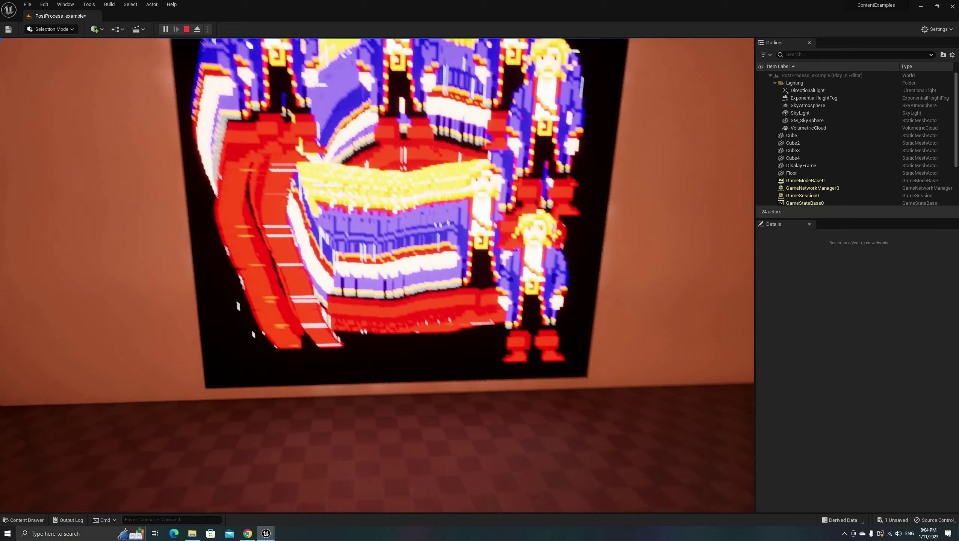
left_click(377, 275)
left_click(377, 275)
left_click(377, 276)
left_click(377, 275)
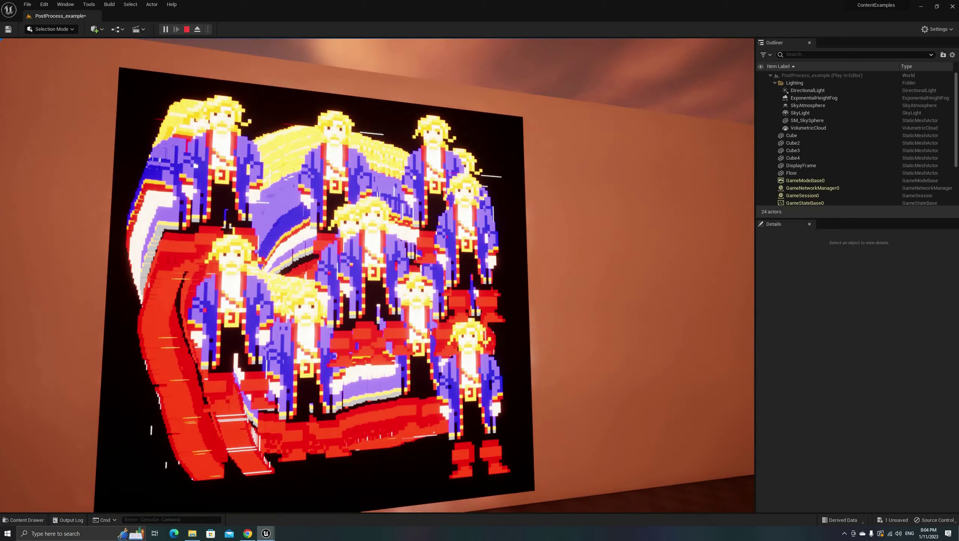
left_click(377, 275)
left_click(377, 275)
left_click(377, 275)
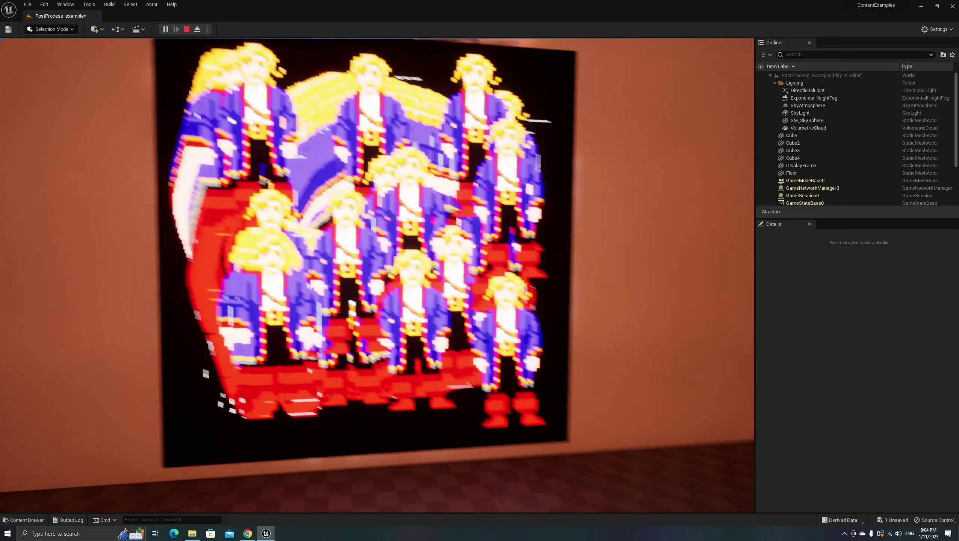
left_click(377, 275)
left_click(378, 276)
key("shift+F1")
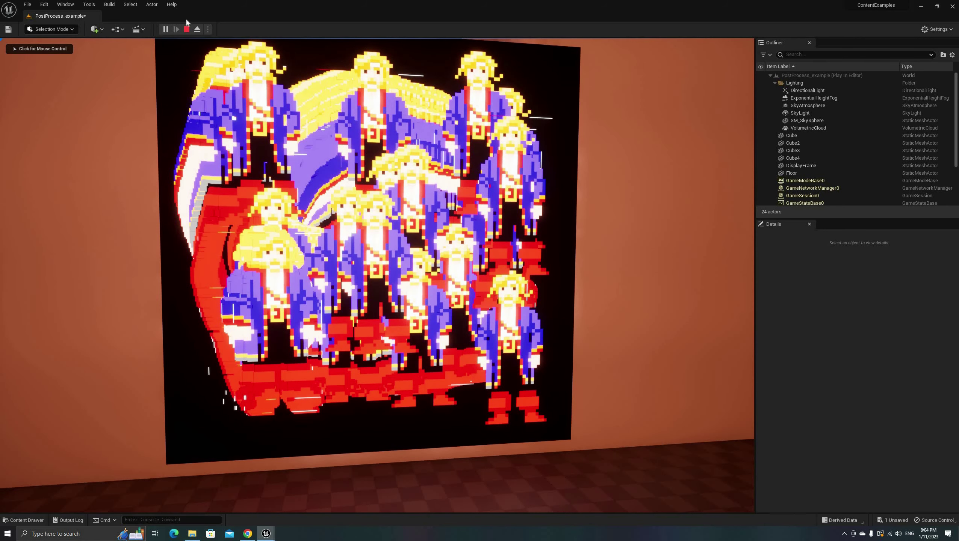
left_click(187, 29)
Look at the painted canvas in the level and open the RT_Density render target from the RenderTargetTutorial folder.
right_click_drag(377, 275, 410, 273)
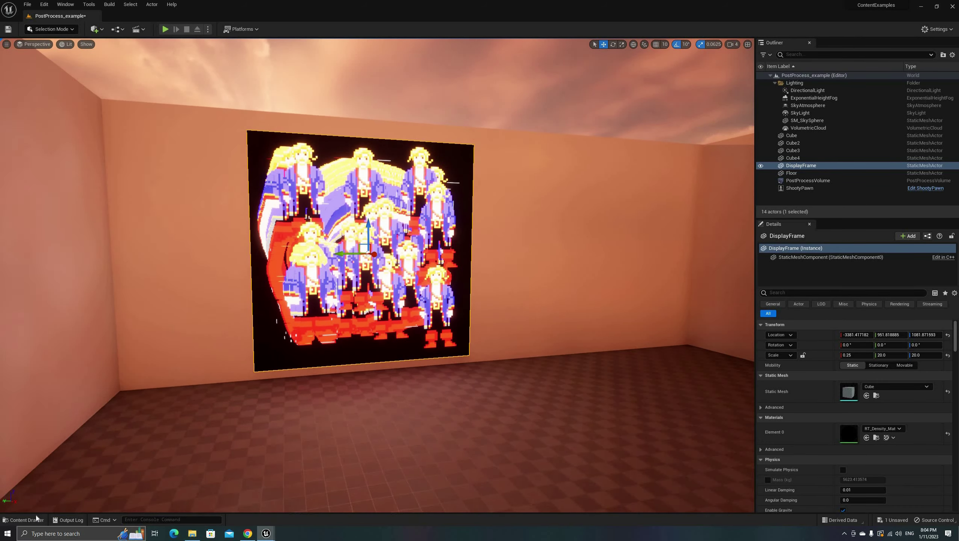
left_click(23, 520)
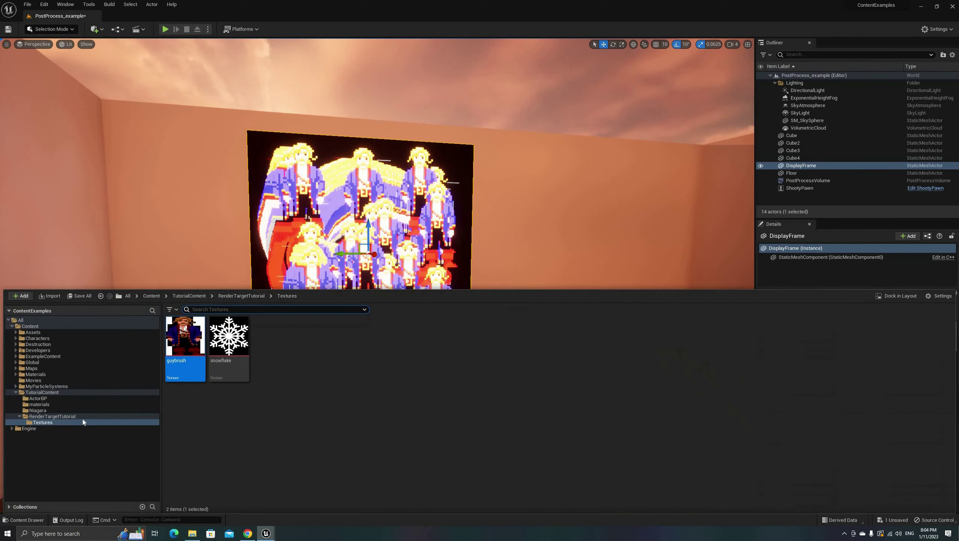
left_click(49, 417)
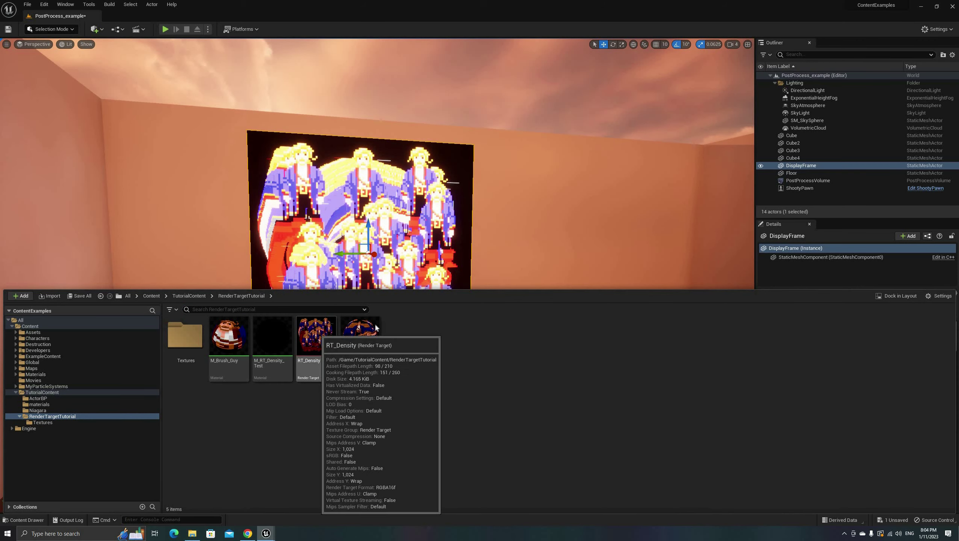
double_click(317, 342)
Add an Event BeginPlay node below InputAction Paint in the ShootyPawn Event Graph.
right_click(285, 340)
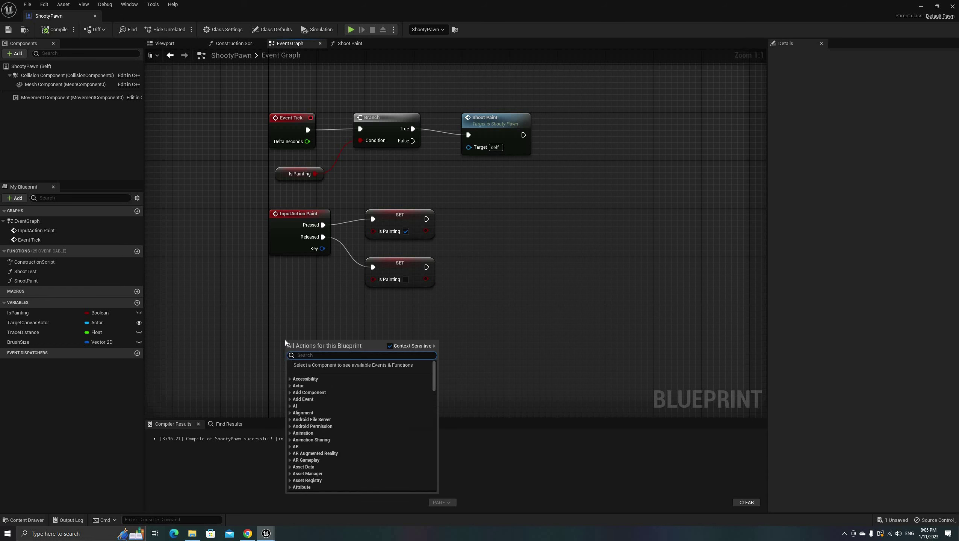
type("begin")
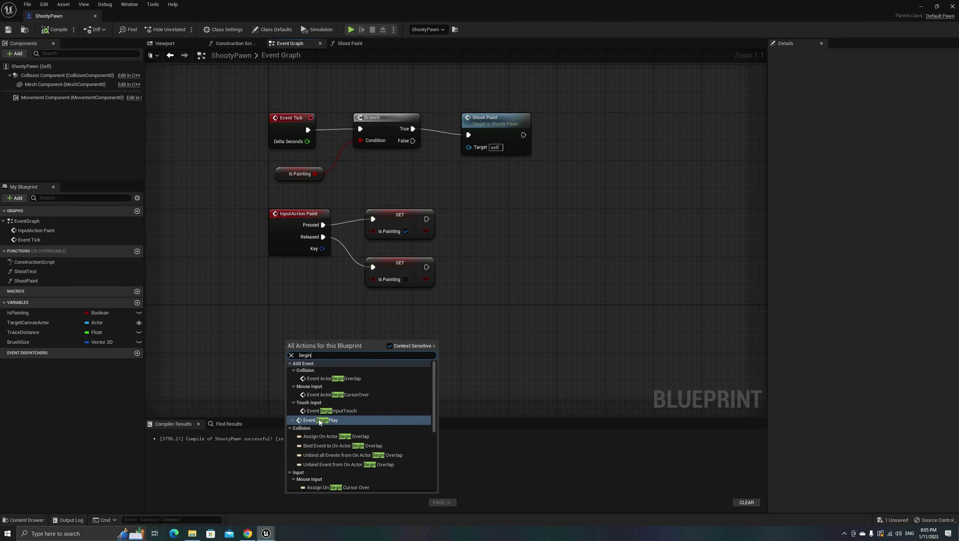
left_click(320, 420)
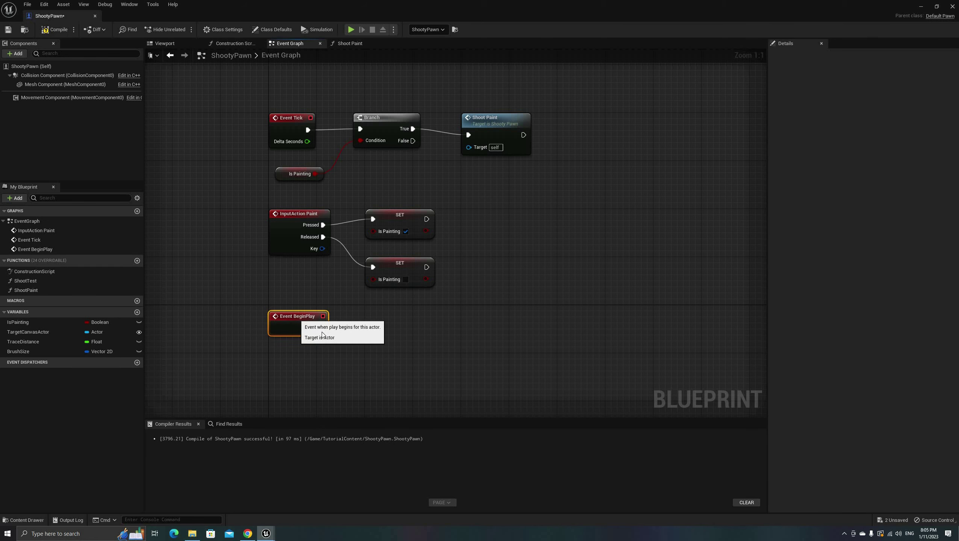
Add a Clear Render Target 2D node near Event BeginPlay.
right_click(324, 355)
type("c")
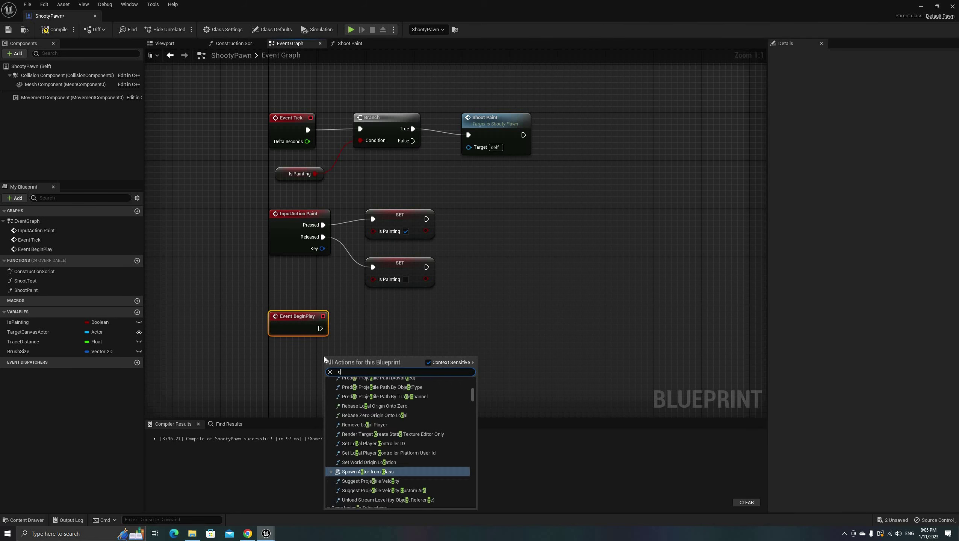
type("lear canb")
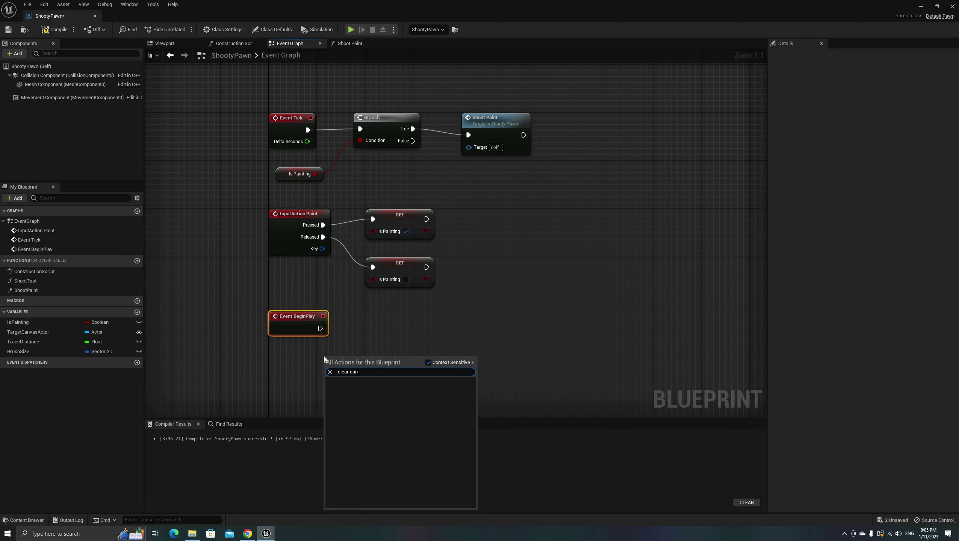
key("BackSpace")
key("BackSpace")
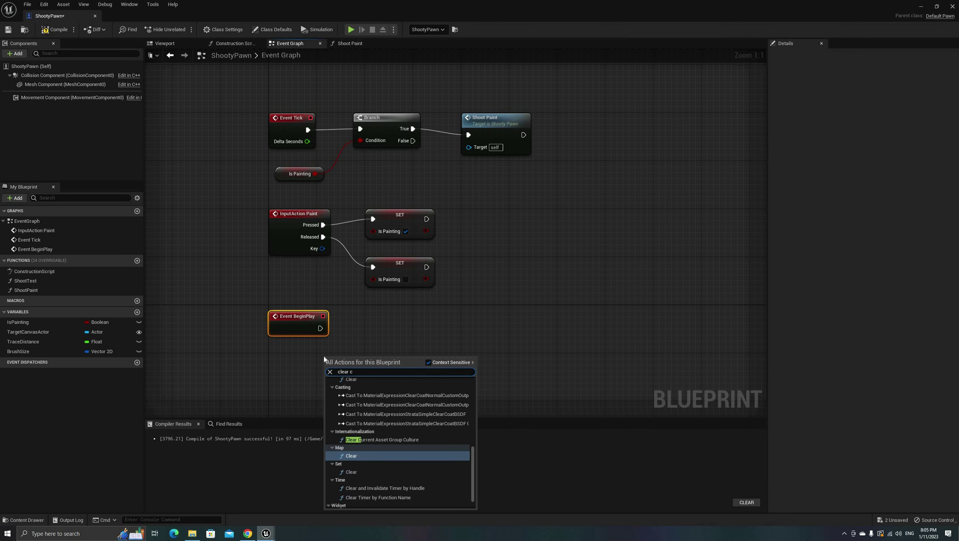
key("BackSpace")
type("re")
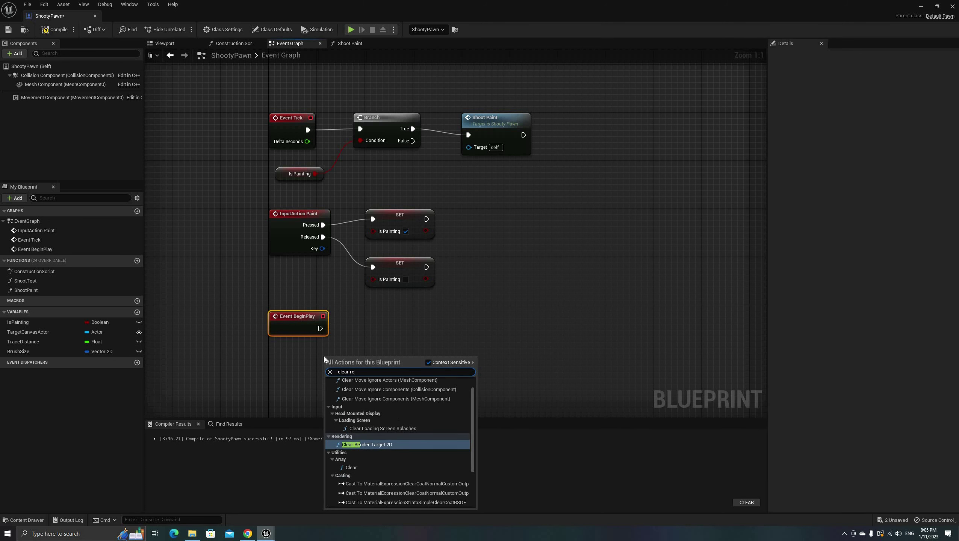
key("Return")
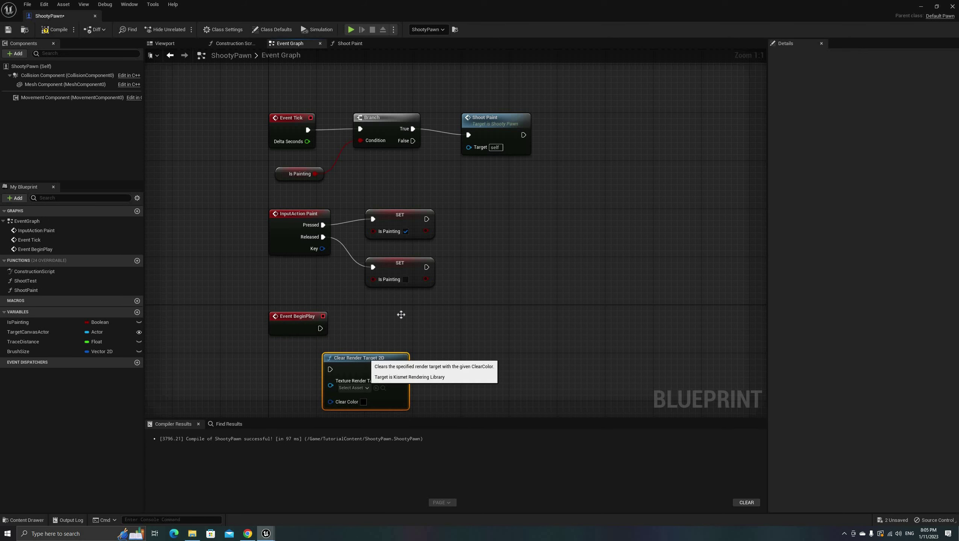
Connect Event BeginPlay to Clear Render Target 2D with RT_Density as its texture render target, and save the blueprint.
left_click_drag(365, 356, 320, 329)
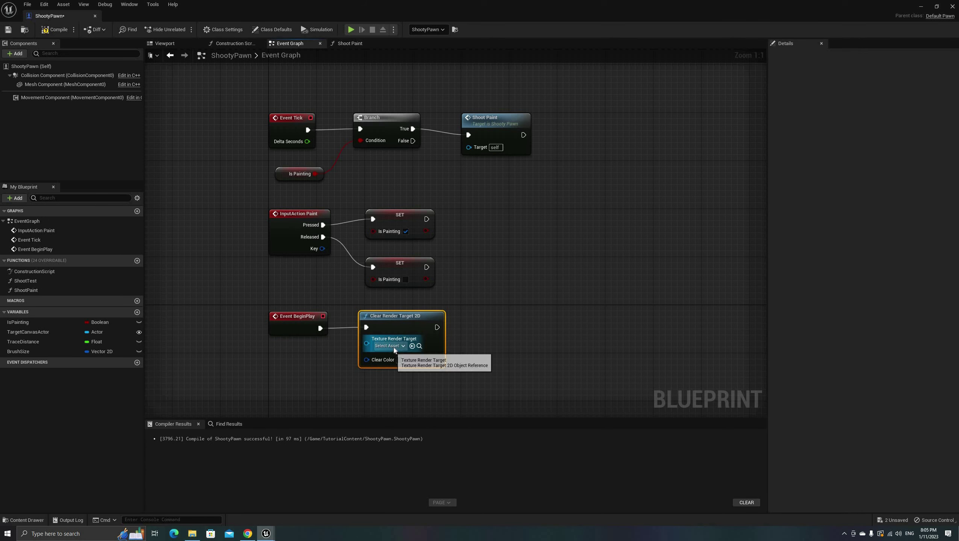
left_click(394, 347)
type("rt_den")
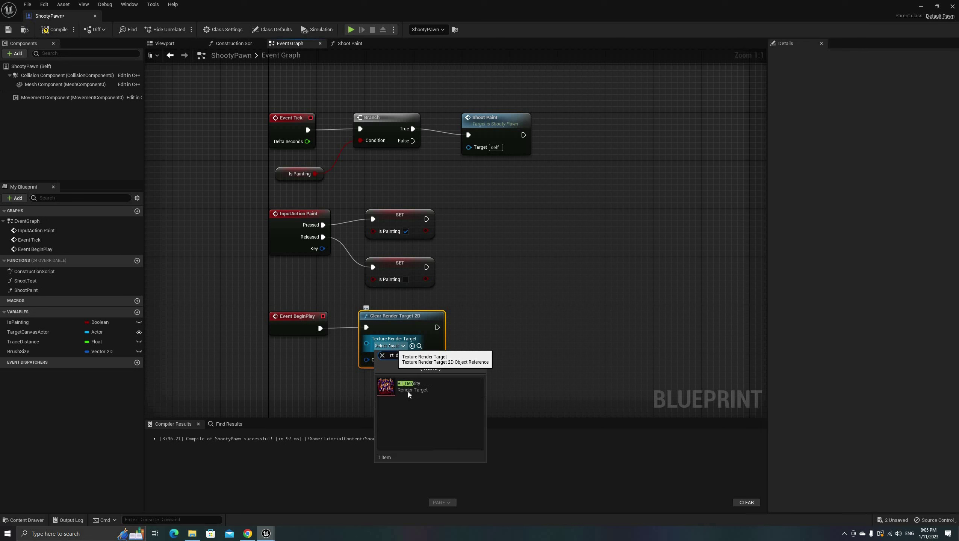
left_click(408, 391)
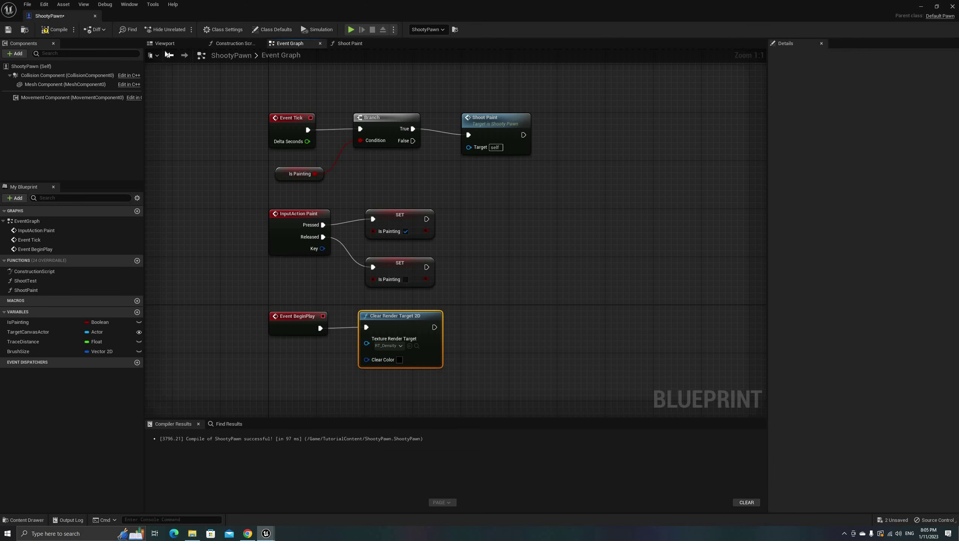
left_click(8, 30)
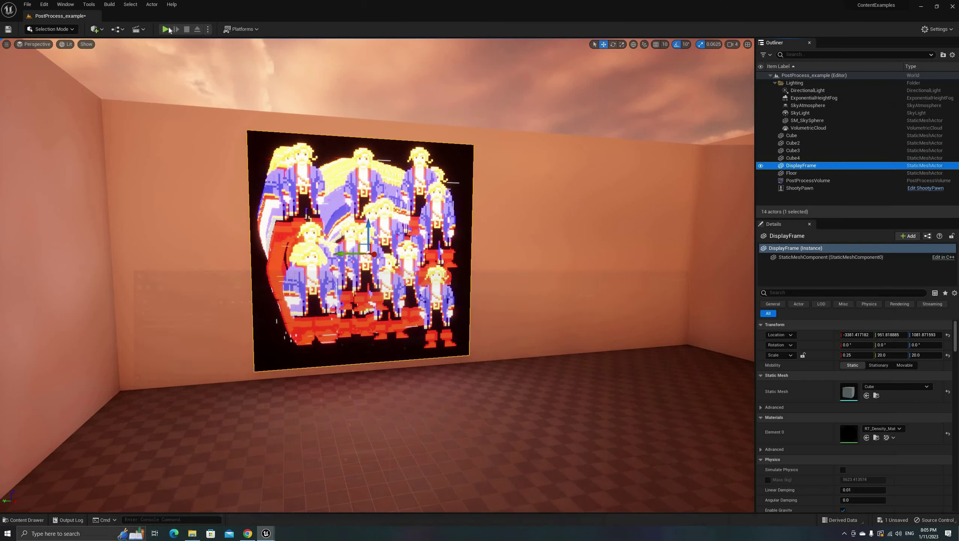
Play the level again and move around the DisplayFrame while painting to test that the canvas starts cleared.
left_click(167, 28)
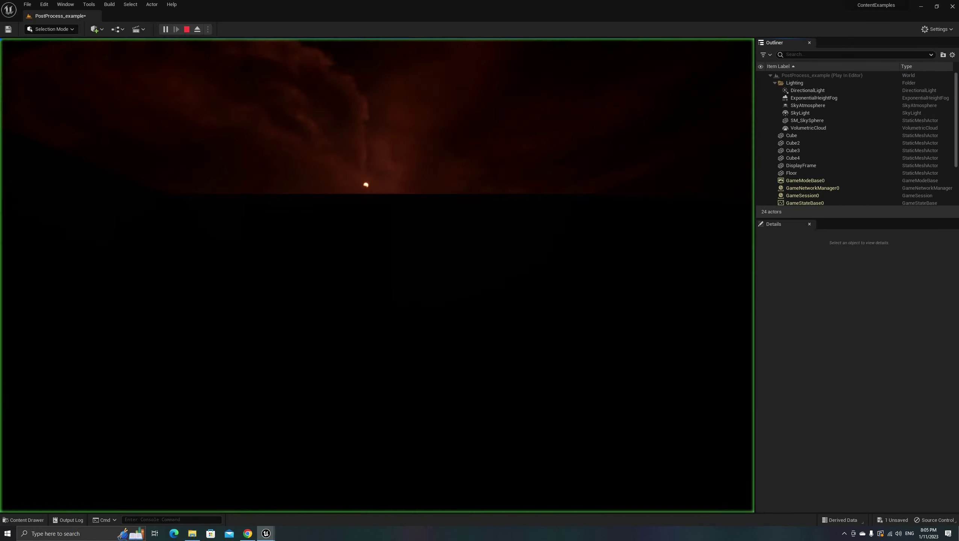
key("w")
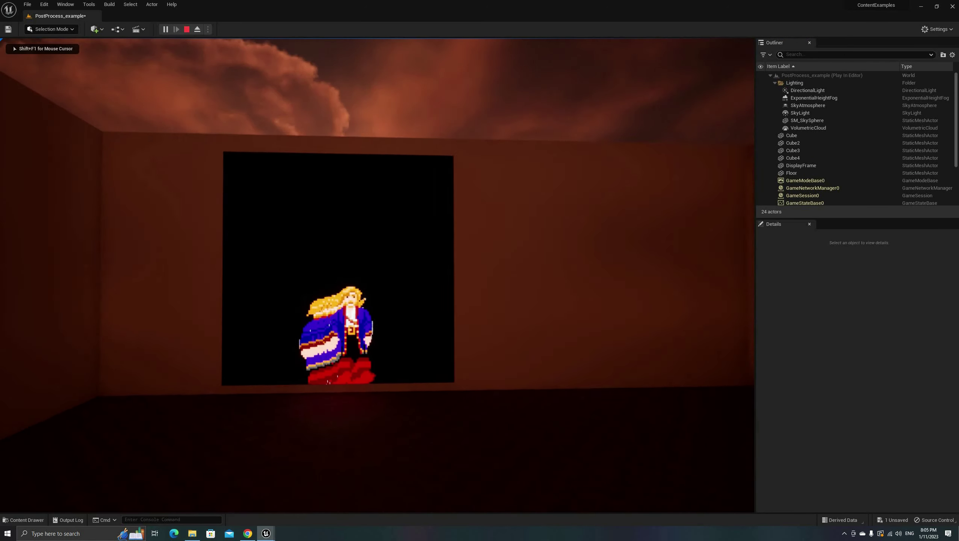
key("s")
key("a")
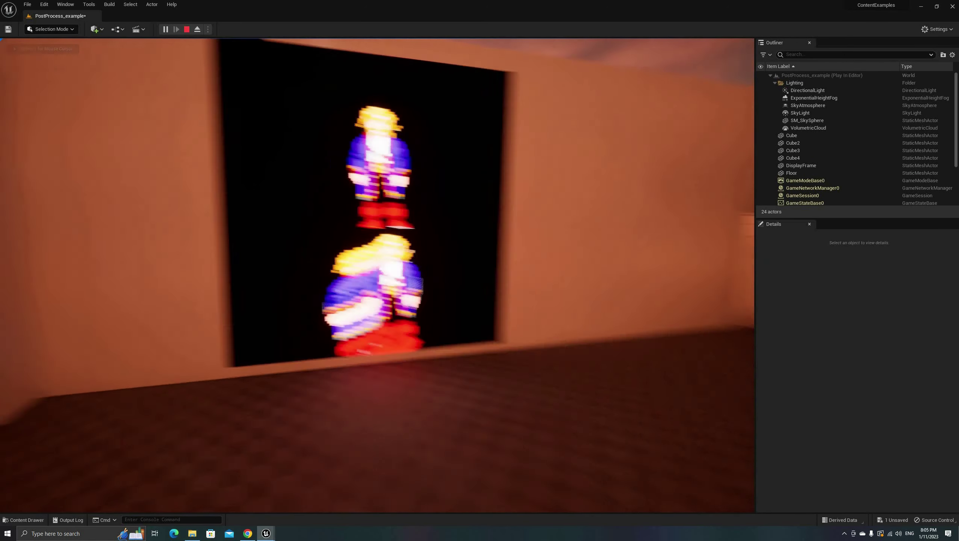
key("a")
key("w")
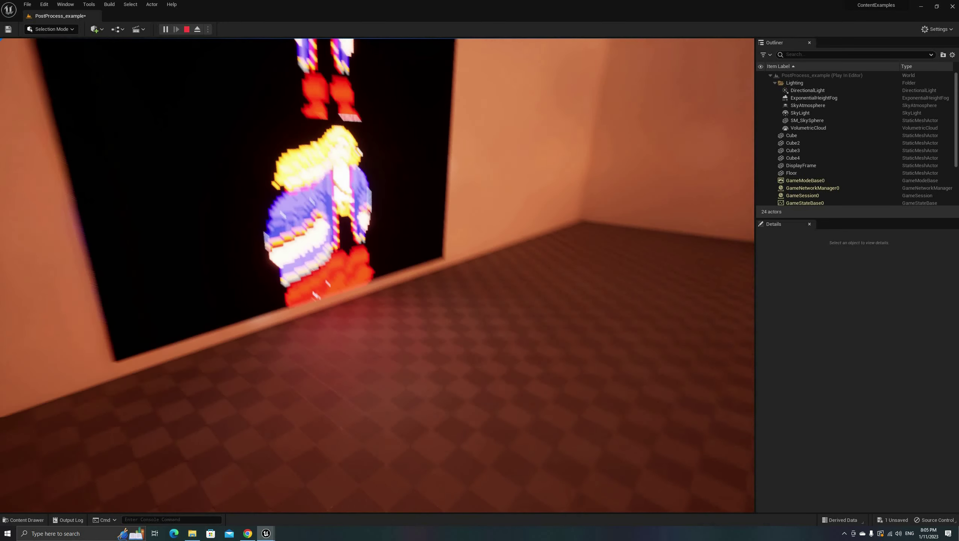
key("s")
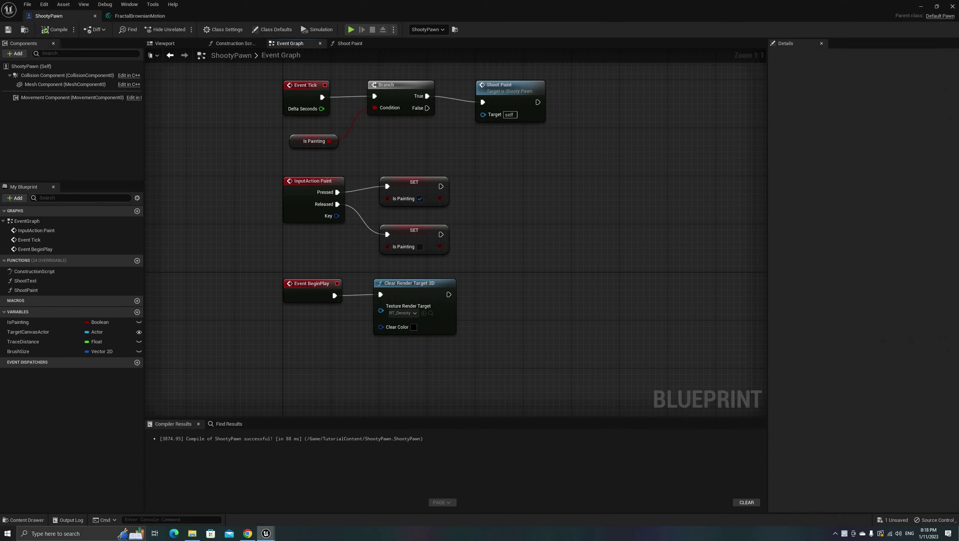
Add a Boolean variable named IsTurbulent to the ShootyPawn blueprint.
mouse_move(301, 330)
right_mouse_down()
mouse_move(313, 306)
mouse_move(308, 344)
right_mouse_up()
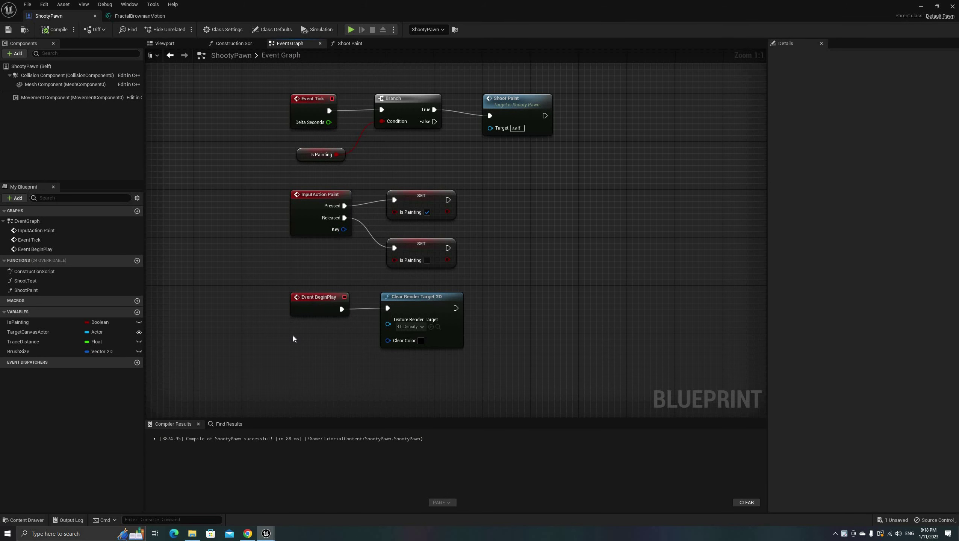
right_click_drag(311, 345, 311, 332)
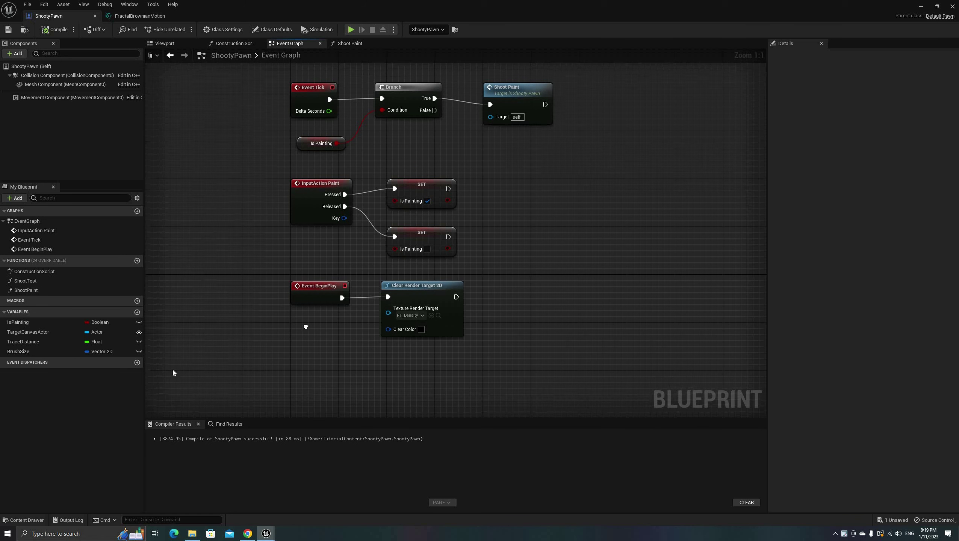
left_click(113, 362)
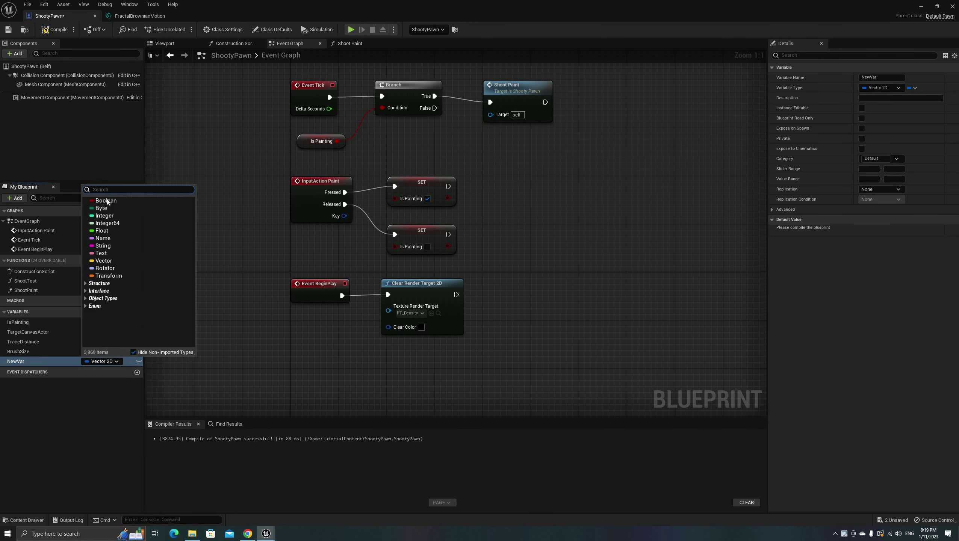
left_click(105, 200)
left_click(28, 361)
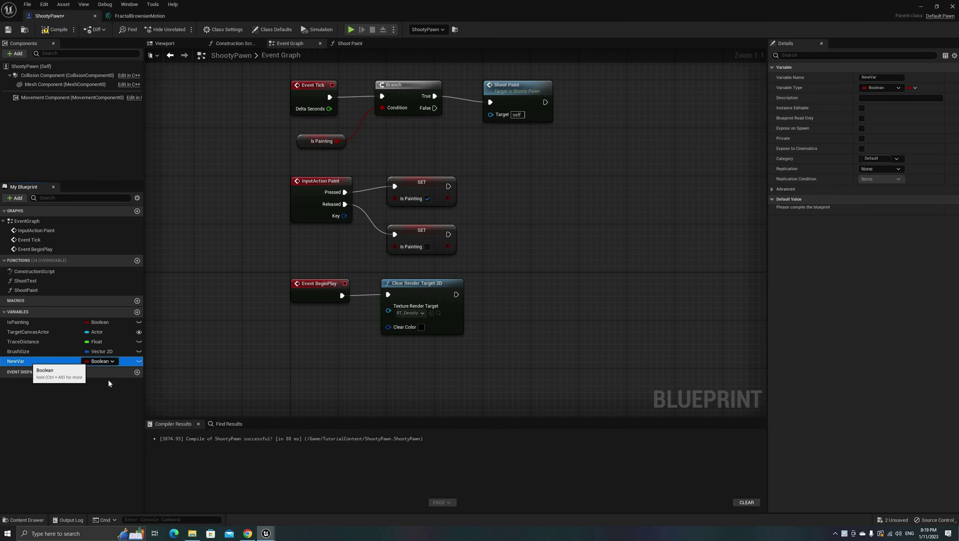
type("IsTurbulent")
key("Return")
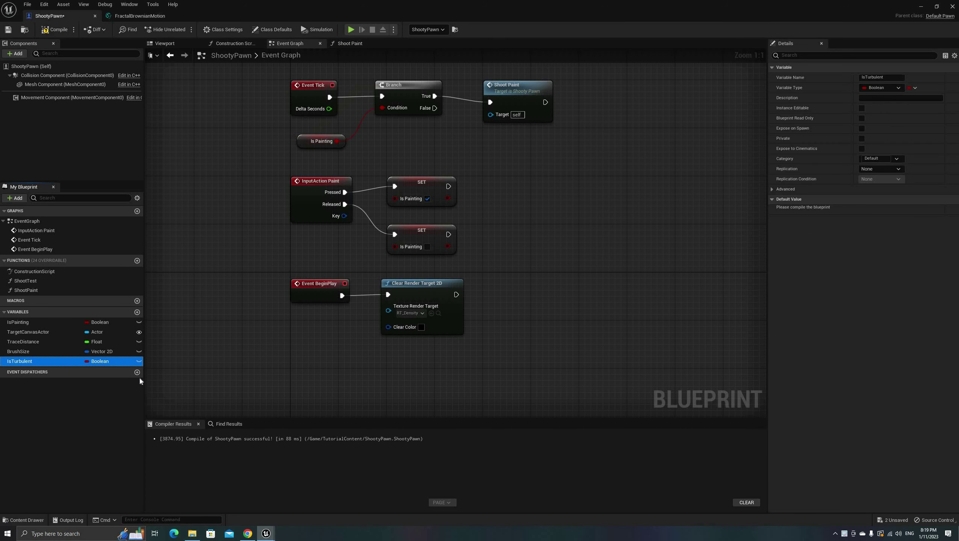
Add an InputAction LeftClick event below Event BeginPlay and connect its Released output to a Set IsTurbulent node.
right_click(303, 393)
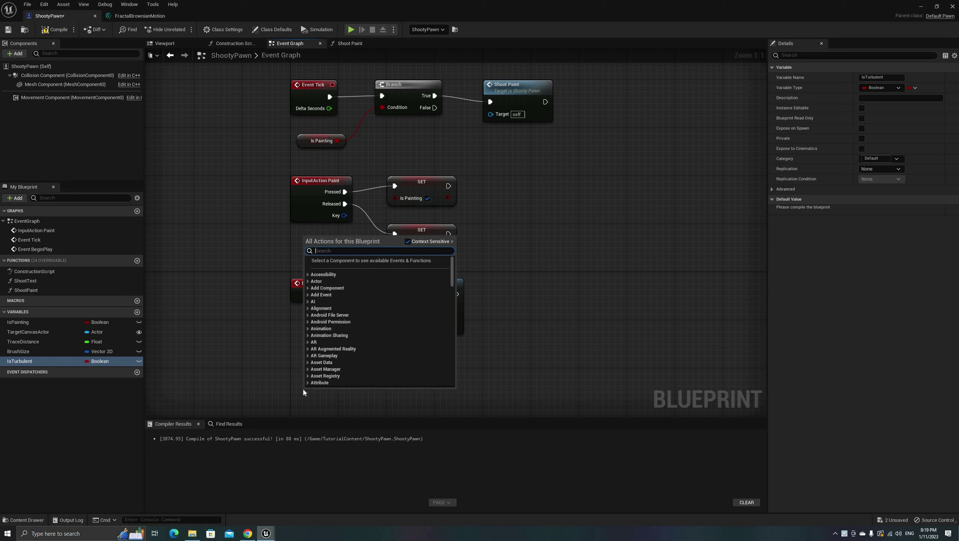
type("leftc")
left_click(329, 275)
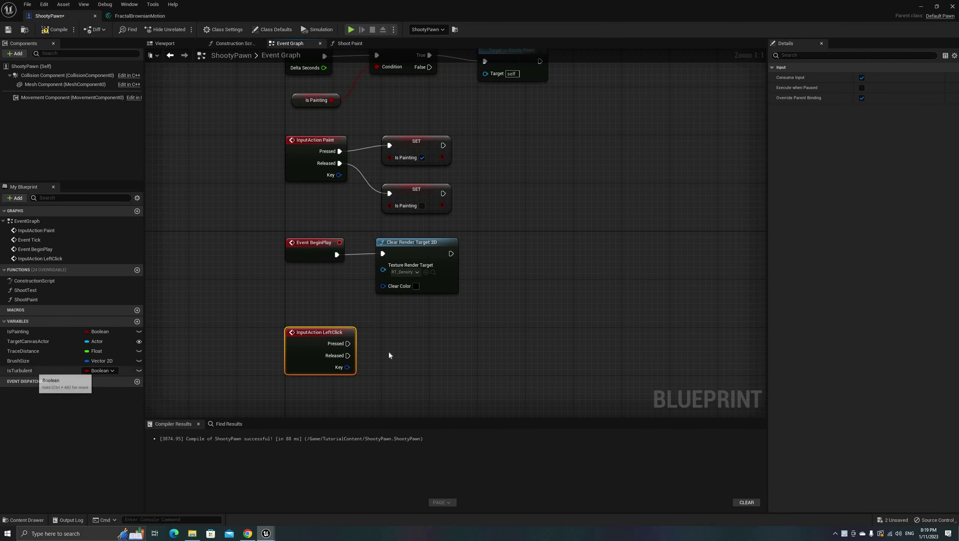
left_click_drag(37, 371, 418, 356)
left_click(409, 377)
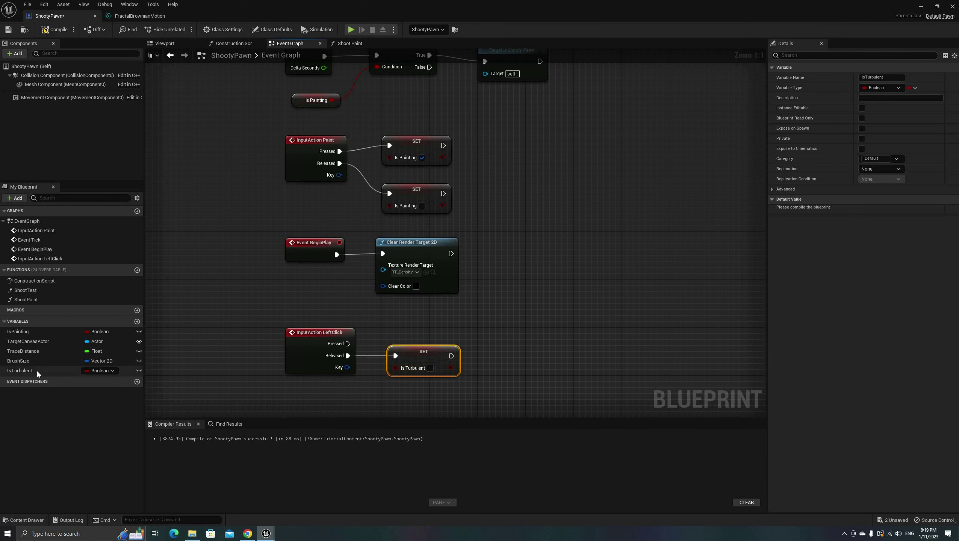
Add an IsTurbulent getter feeding a NOT node, wire it toward the Set IsTurbulent input, and tidy the nodes beneath the LeftClick event.
left_click_drag(23, 370, 379, 398)
left_click(333, 403)
type("not")
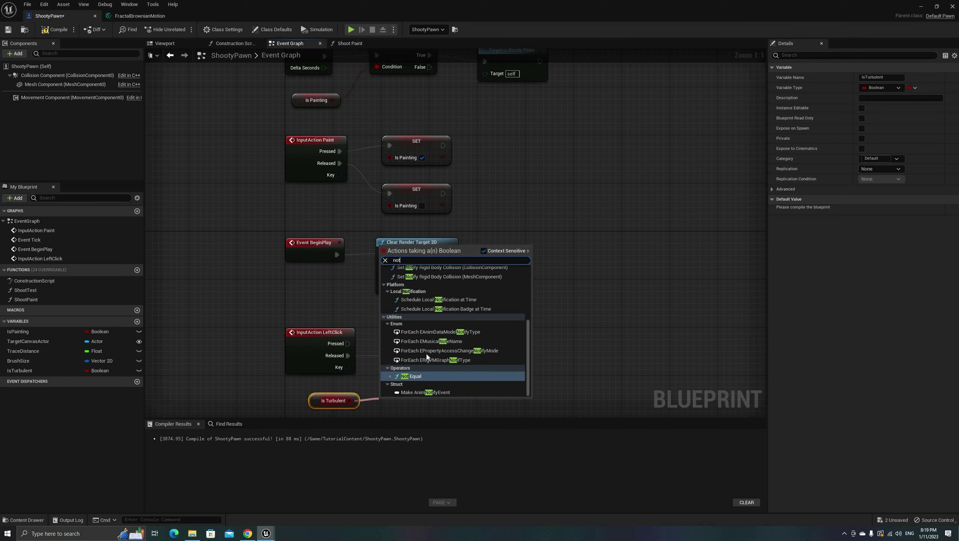
key("Return")
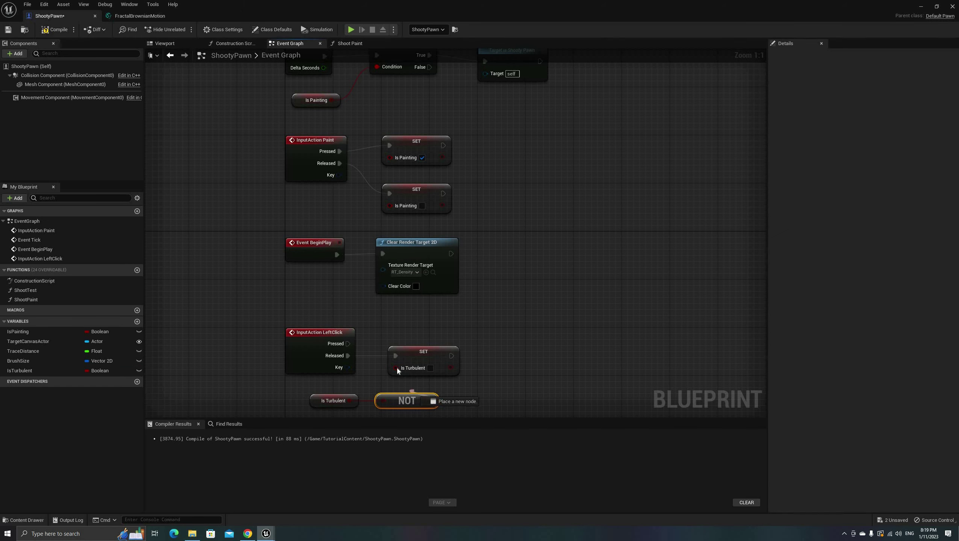
left_click_drag(401, 396, 415, 385)
left_click_drag(314, 397, 316, 387)
Place a Get IsTurbulent node below Shoot Paint in the Event Tick chain.
left_click(512, 271)
right_click_drag(480, 324, 435, 405)
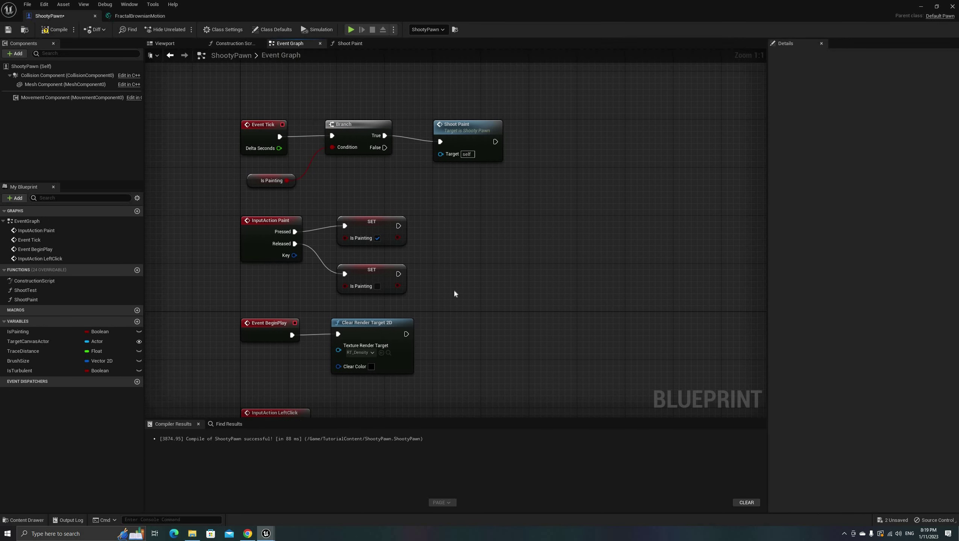
left_click_drag(30, 370, 439, 182)
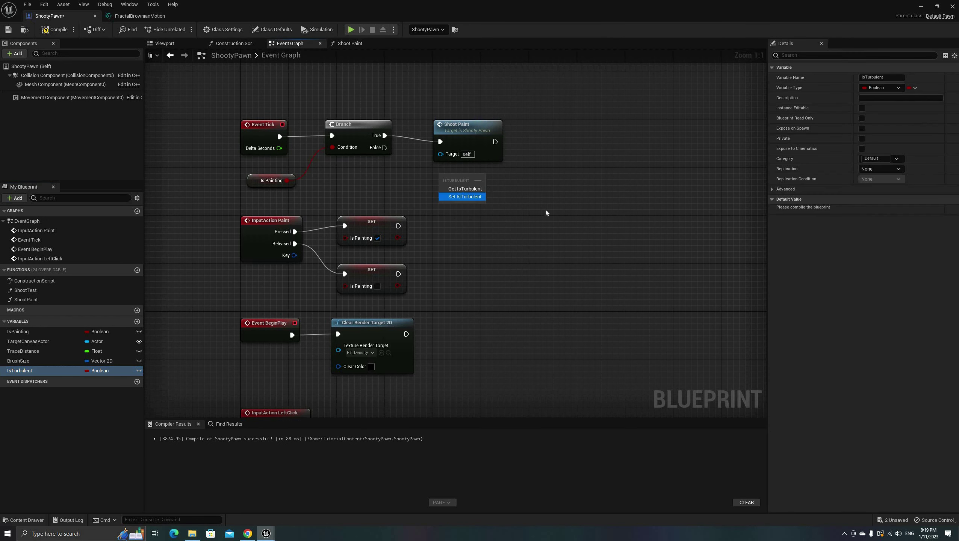
left_click(456, 188)
right_click_drag(400, 252, 363, 322)
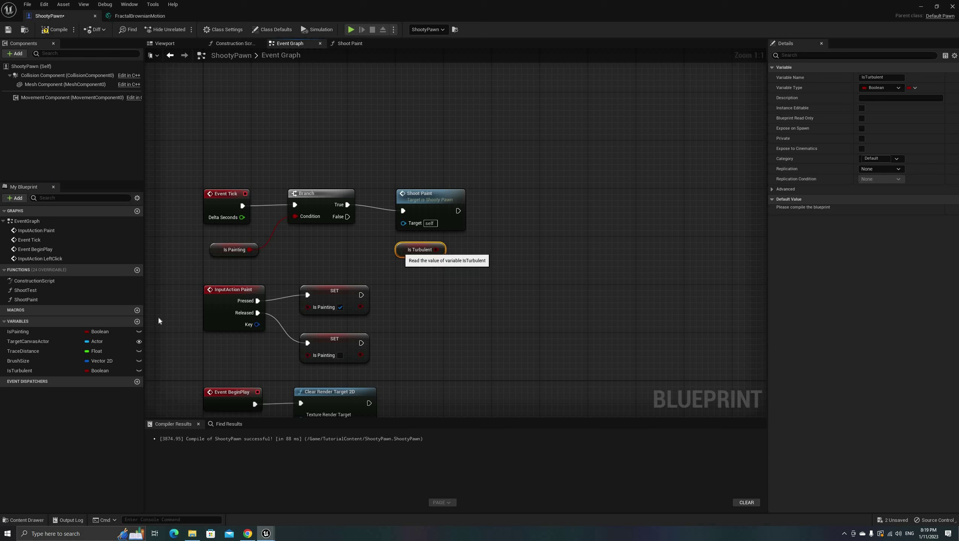
Create a function named AddTurbulence and place its call to the right of Shoot Paint in the Event Graph.
left_click(137, 270)
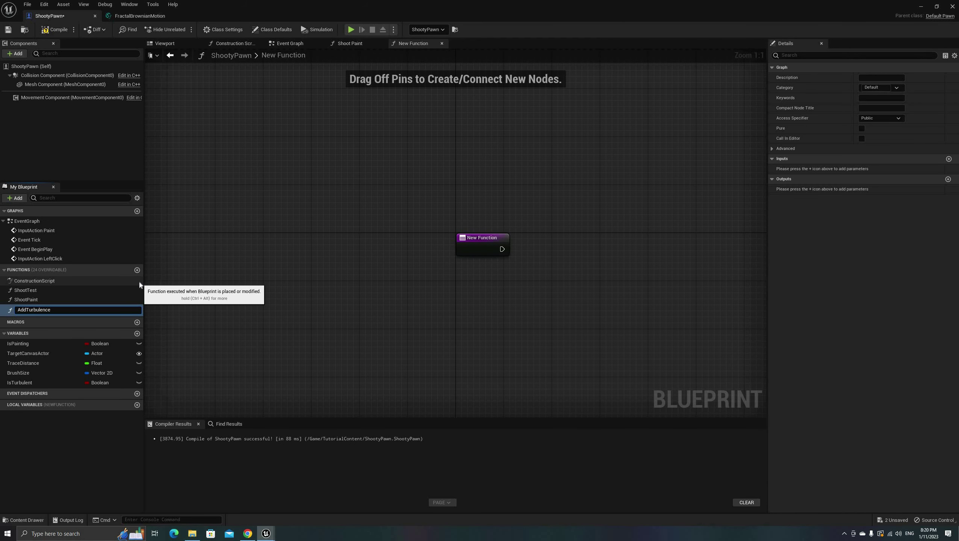
key("Return")
left_click(290, 43)
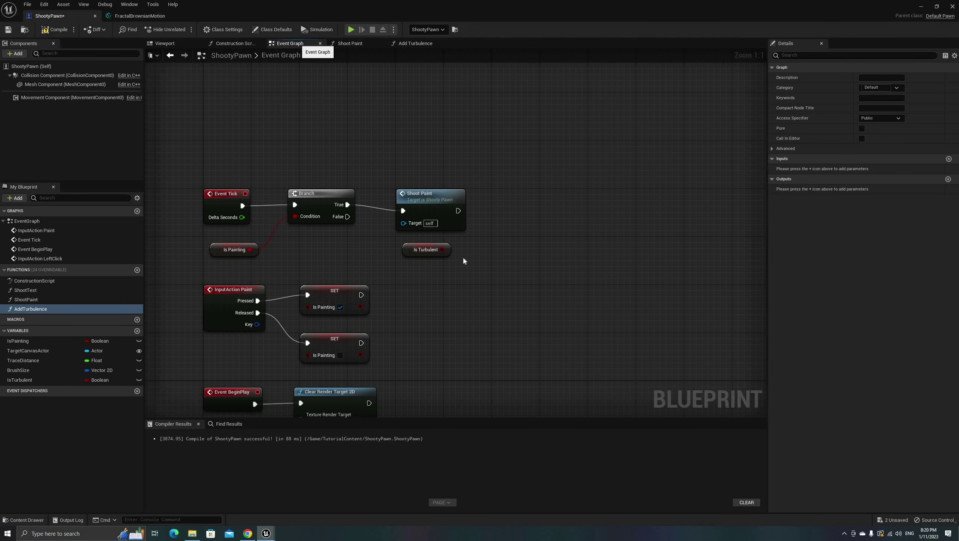
left_click_drag(29, 312, 617, 215)
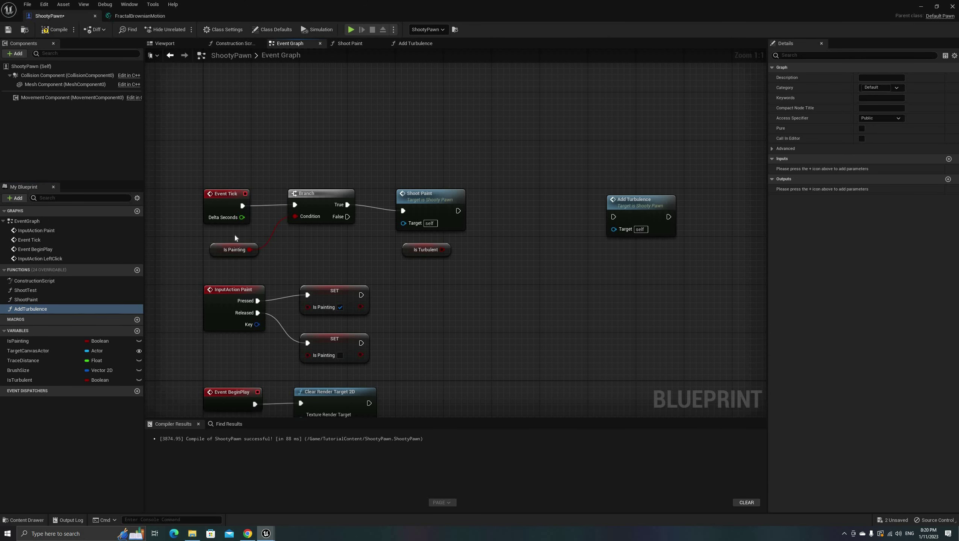
Duplicate the Branch between Shoot Paint and Add Turbulence, wire it with IsTurbulent as its condition, and compile and save the blueprint.
left_click(322, 195)
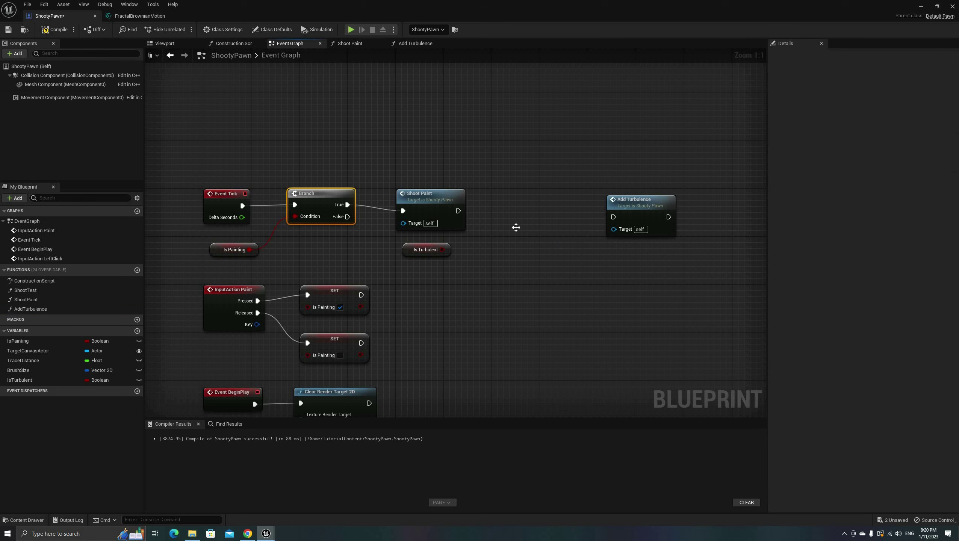
key("ctrl+c")
key("ctrl+v")
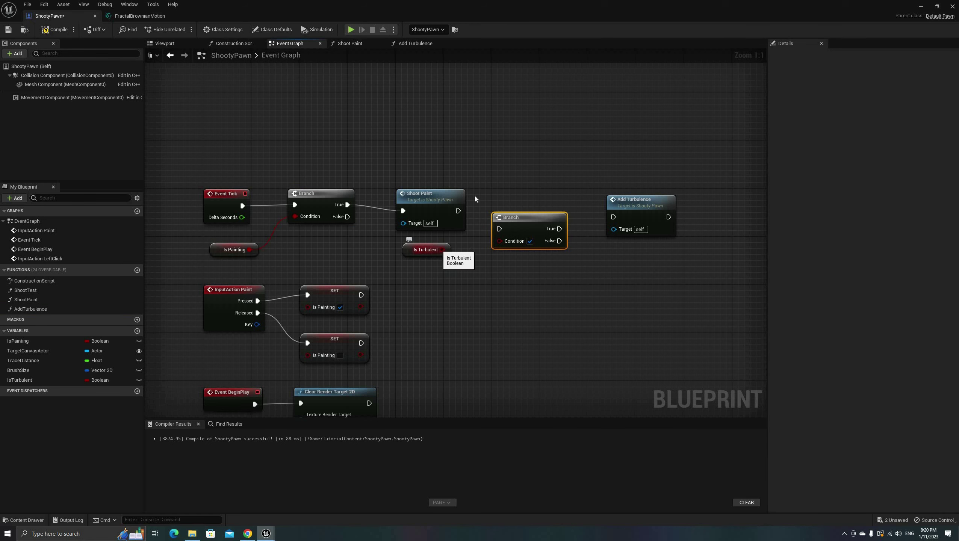
left_click_drag(442, 250, 500, 241)
mouse_move(458, 211)
left_mouse_down()
mouse_move(511, 222)
mouse_move(501, 191)
mouse_move(487, 206)
mouse_move(626, 226)
mouse_move(584, 197)
mouse_move(602, 203)
left_mouse_up()
left_click(55, 30)
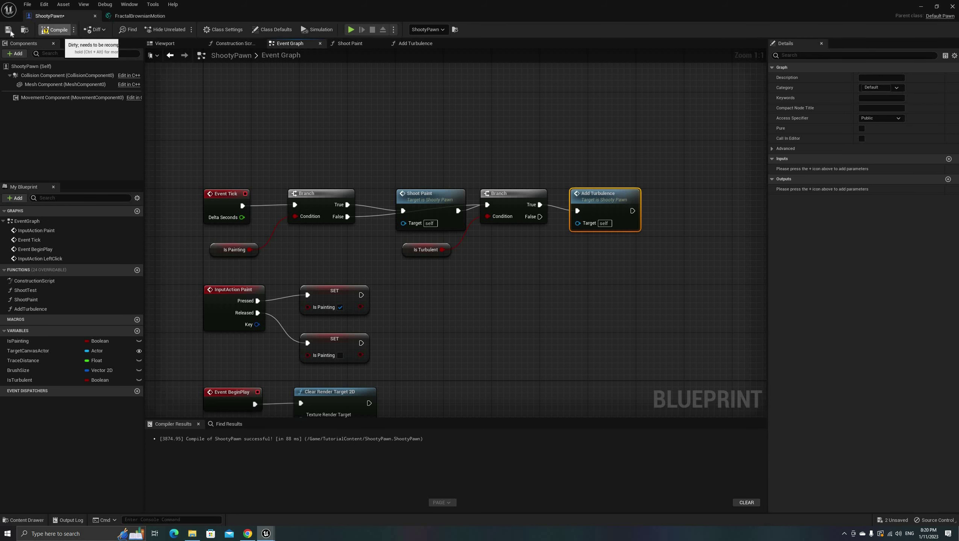
left_click(8, 30)
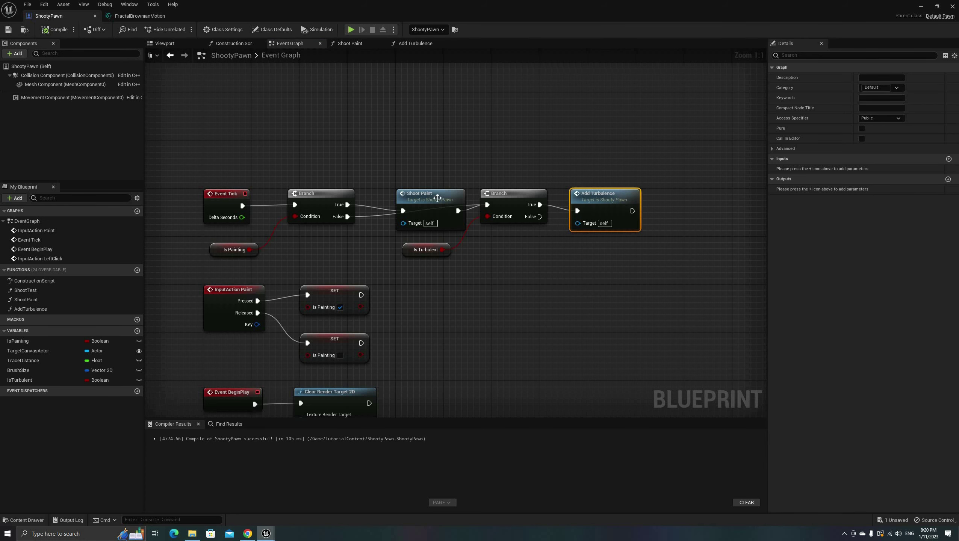
Copy the Begin Draw Canvas, Draw Material and End Draw Canvas nodes from Shoot Paint into Add Turbulence and connect them to the function entry.
double_click(437, 198)
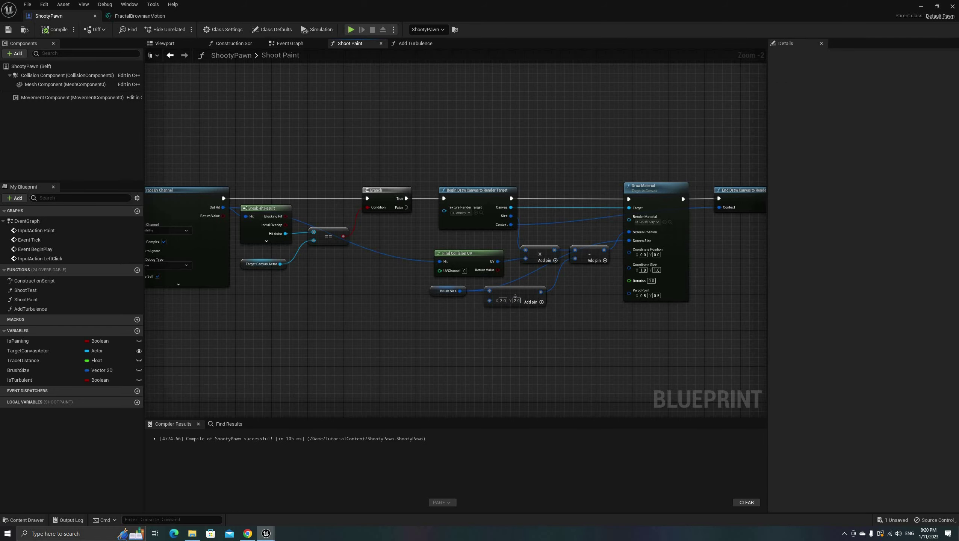
right_click_drag(507, 218, 481, 209)
right_click_drag(617, 286, 558, 296)
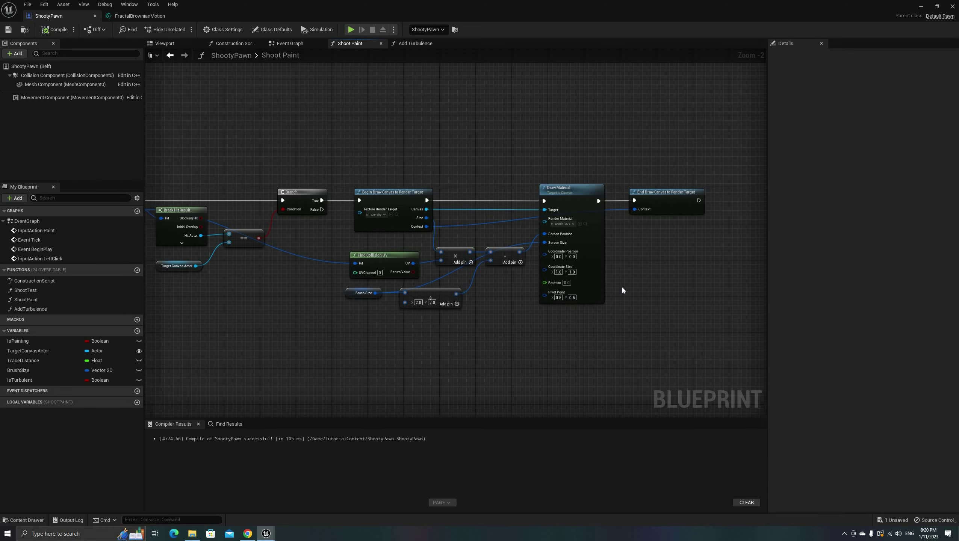
left_click_drag(668, 166, 367, 216)
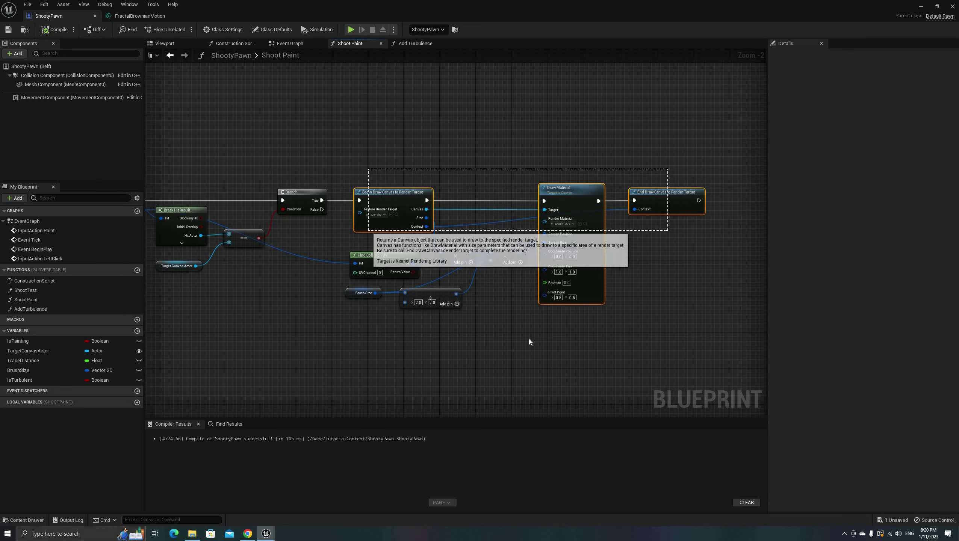
left_click(407, 45)
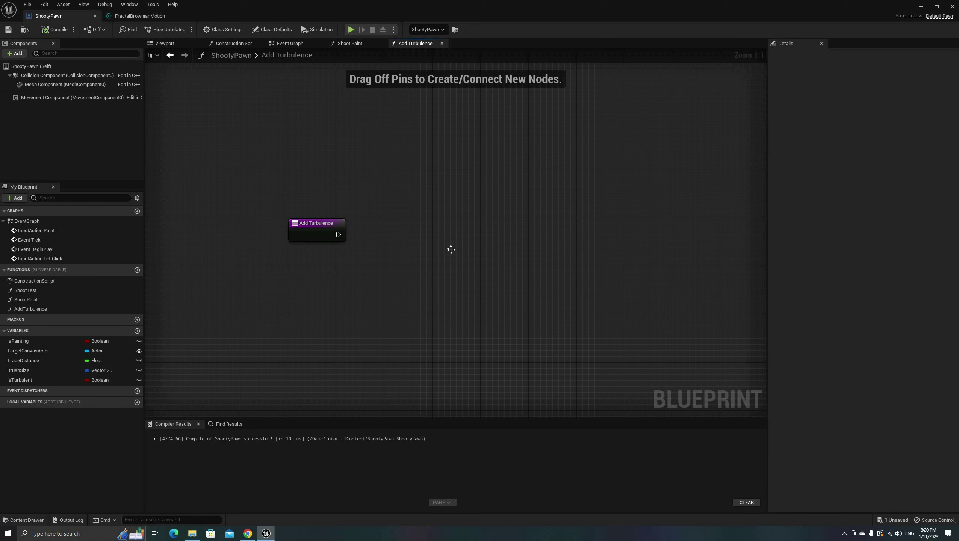
key("ctrl+v")
left_click_drag(414, 226, 401, 220)
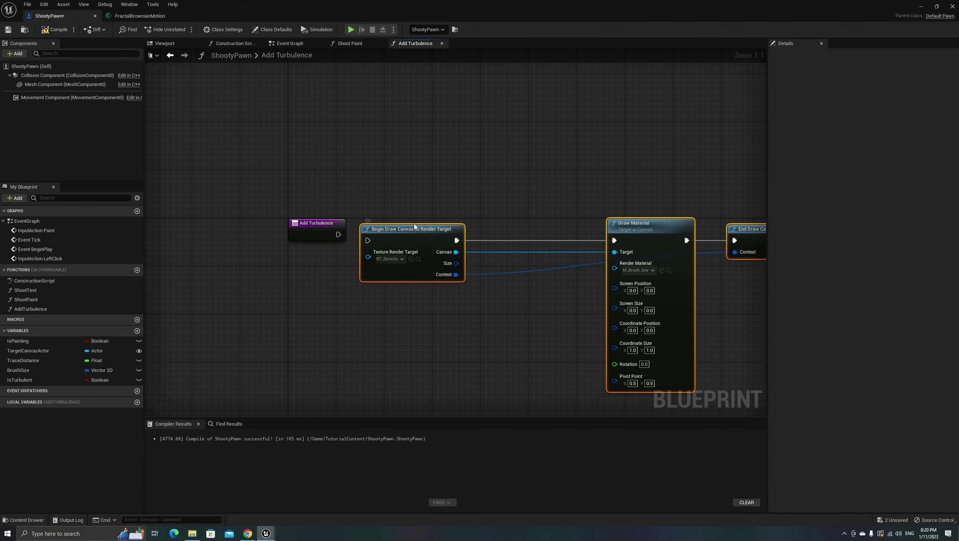
left_click_drag(337, 235, 370, 235)
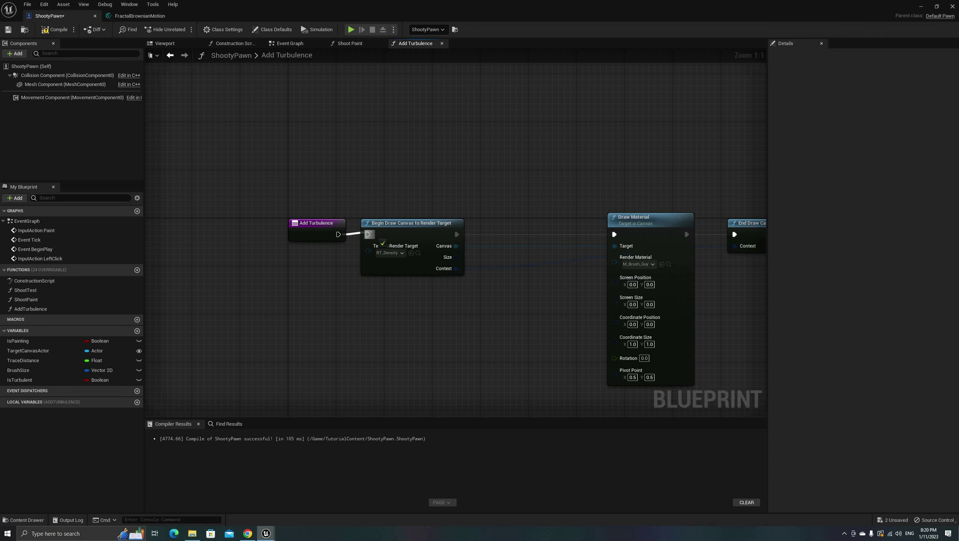
Create a material named M_Turbulence_stage in the RenderTargetTutorial folder and open it for editing.
right_click_drag(485, 362, 416, 359)
left_click(27, 521)
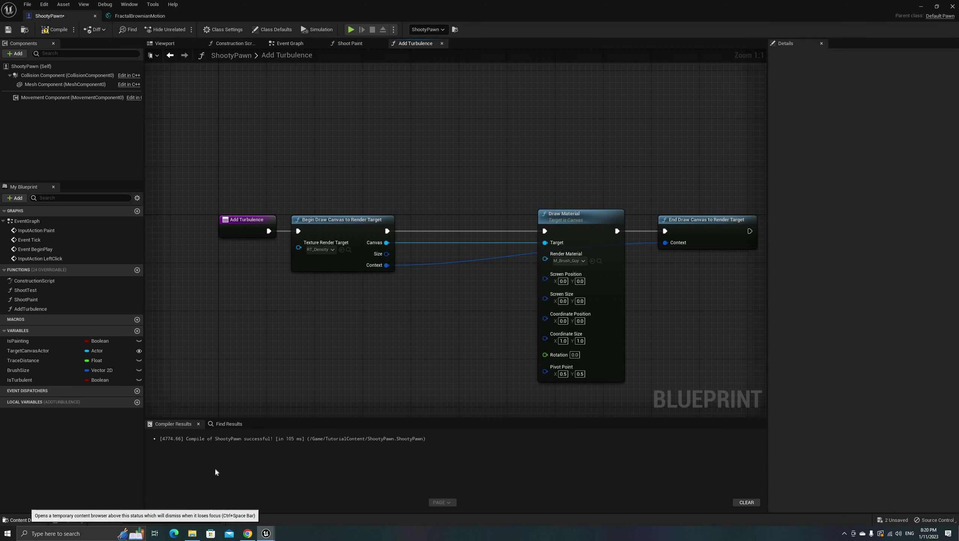
right_click(404, 293)
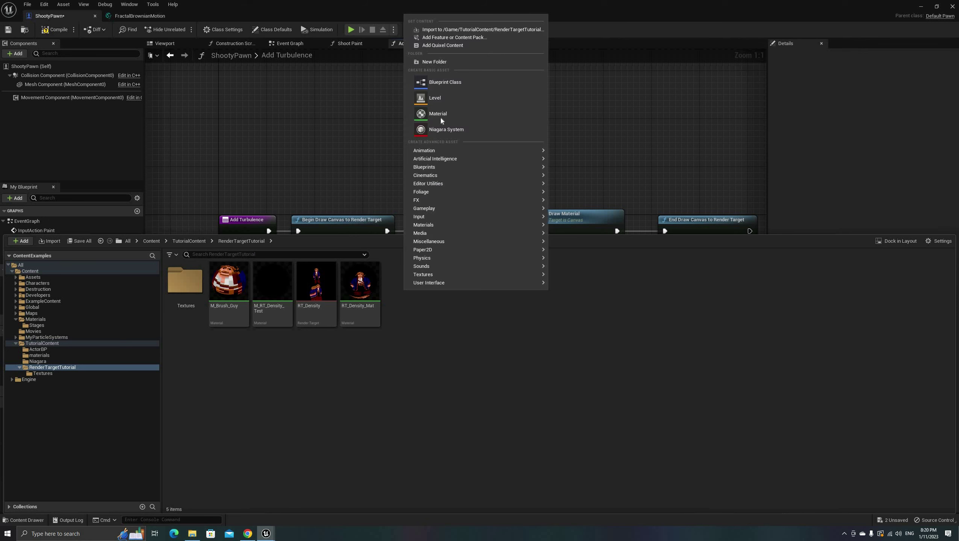
left_click(440, 115)
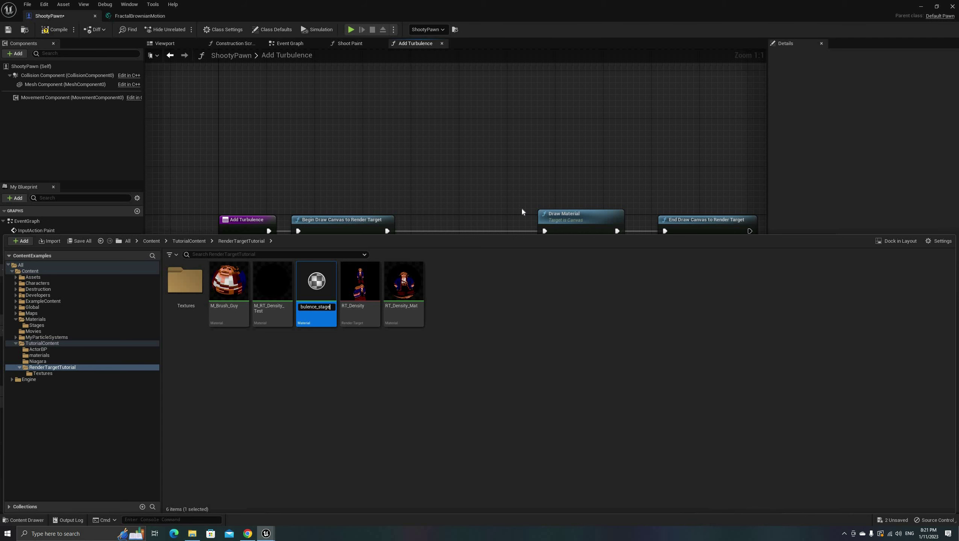
key("Return")
left_click(23, 521)
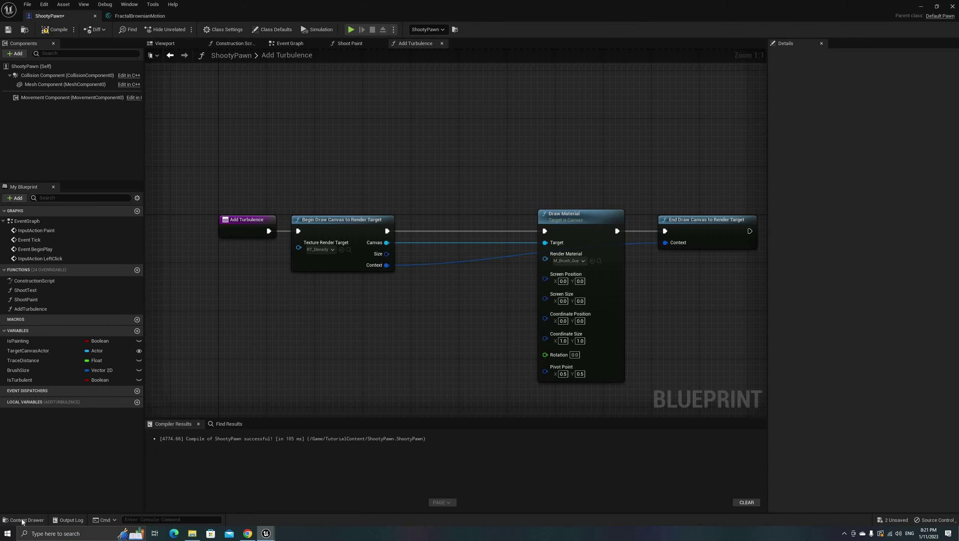
key("ctrl+space")
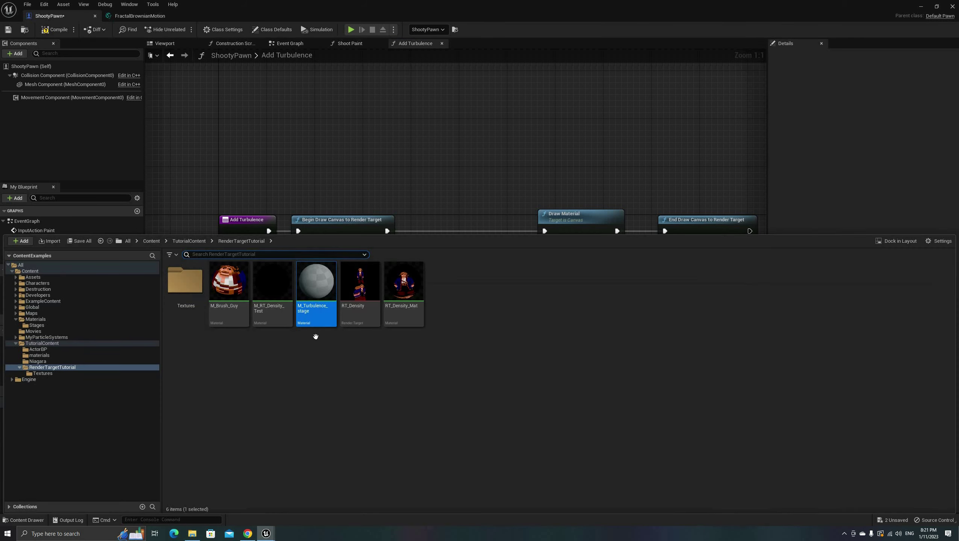
double_click(317, 296)
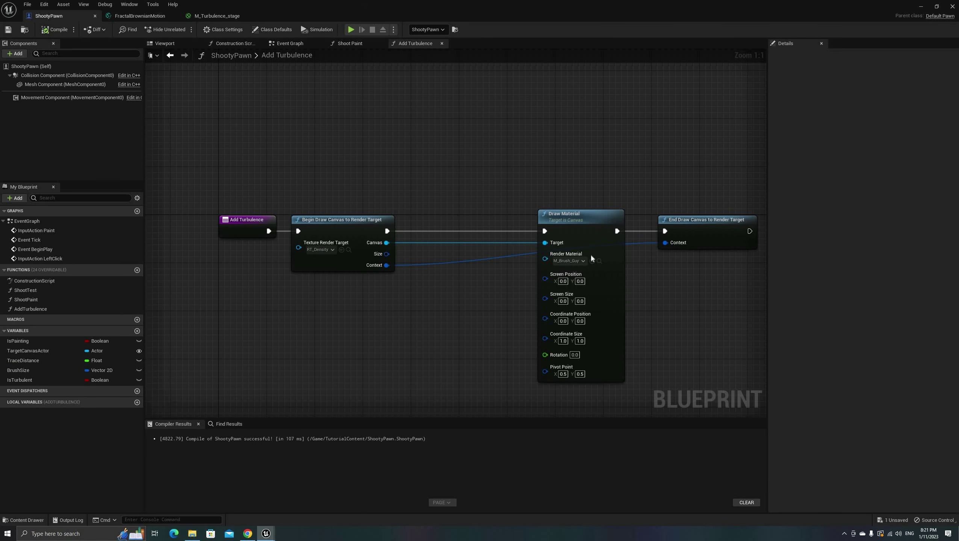
Set Draw Material's render material to M_Turbulence_stage in Add Turbulence, and move the Draw Material and End Draw Canvas nodes closer to Begin Draw Canvas.
left_click(580, 261)
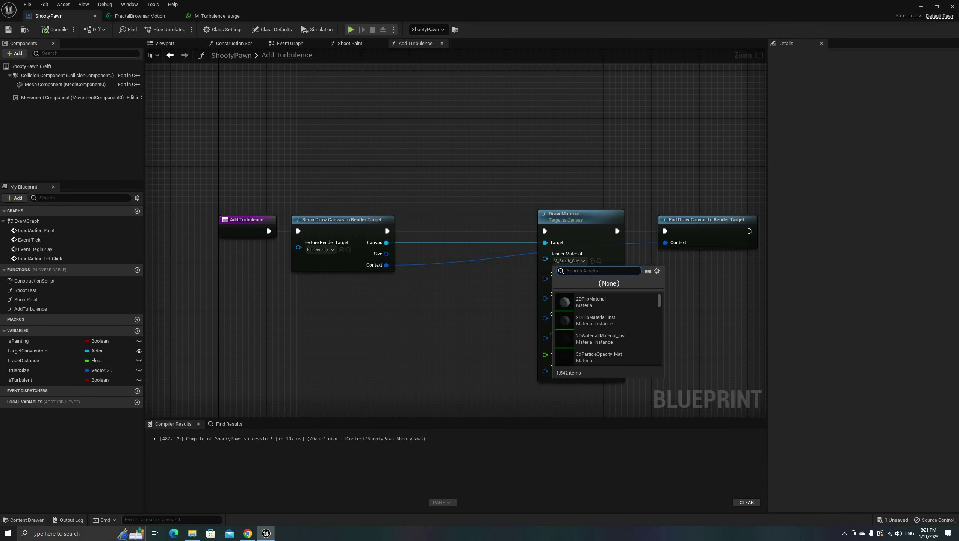
type("m_turb")
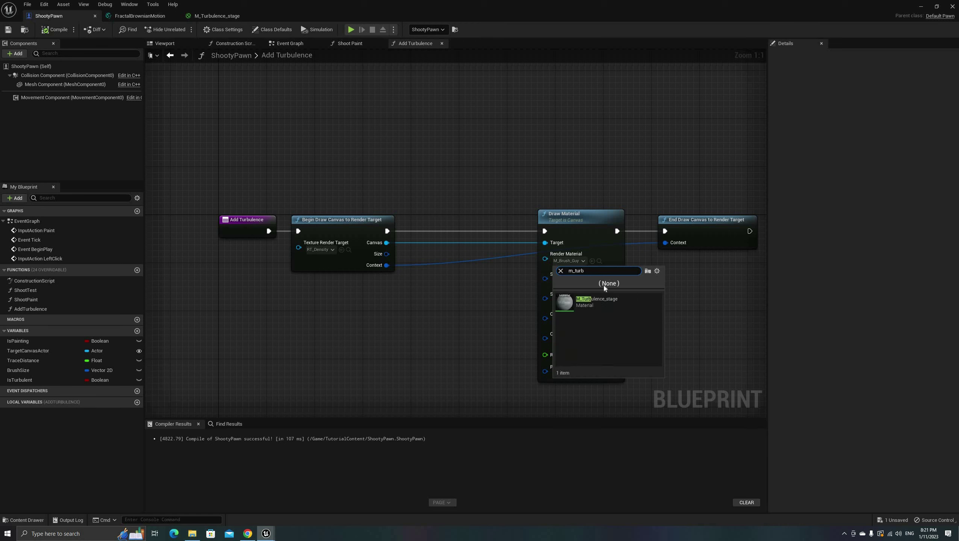
left_click(601, 305)
left_click_drag(578, 216, 481, 211)
left_click_drag(703, 223, 624, 223)
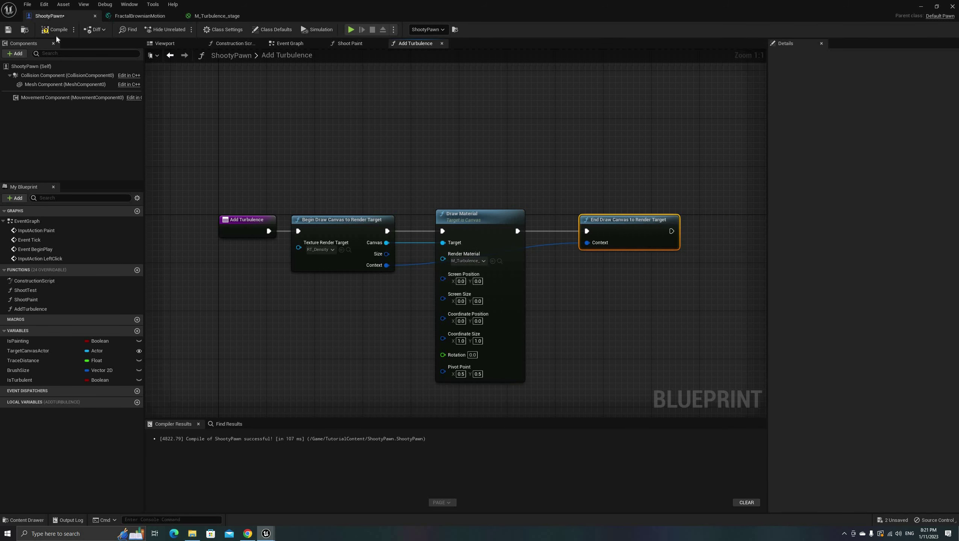
Save the blueprint and connect Begin Draw Canvas's Size output to Draw Material's Screen Size in Add Turbulence.
key("ctrl+s")
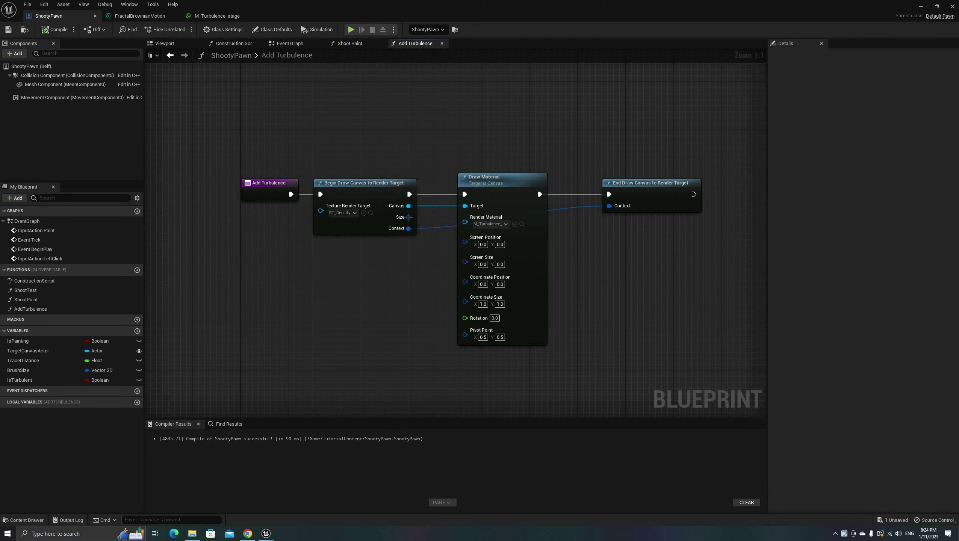
left_click_drag(410, 217, 465, 262)
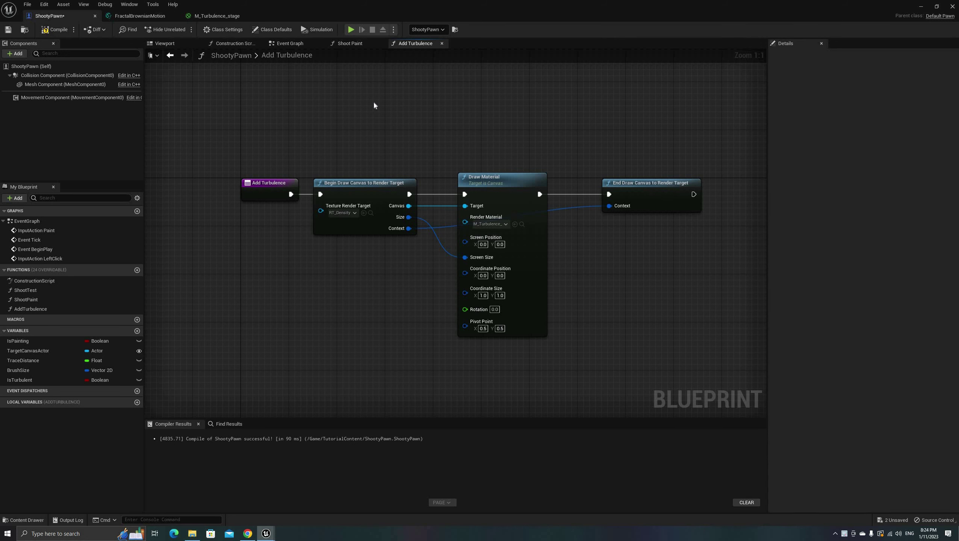
Bring up the FractalBrownianMotion function and create a new material function with the default name in the RenderTargetTutorial folder.
left_click(212, 16)
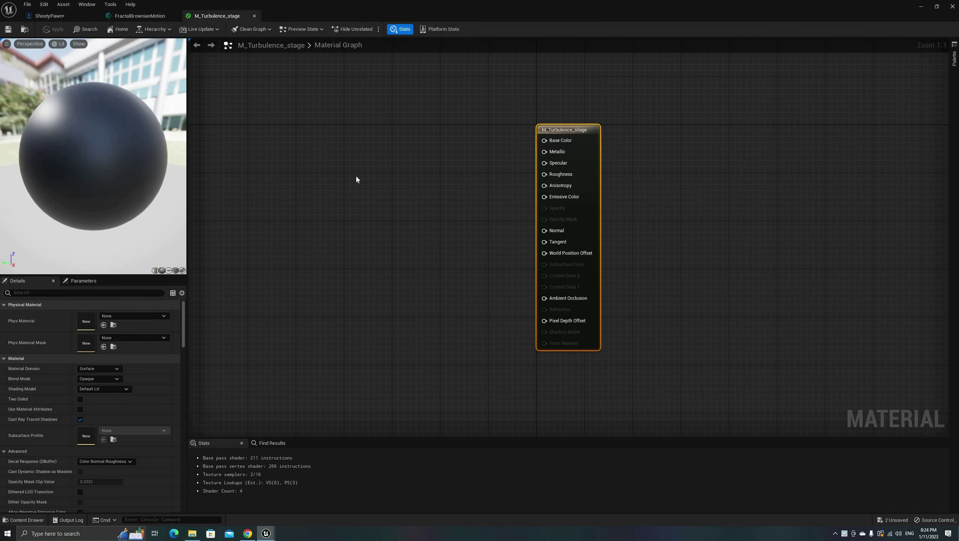
left_click(356, 185)
right_click_drag(356, 184, 522, 201)
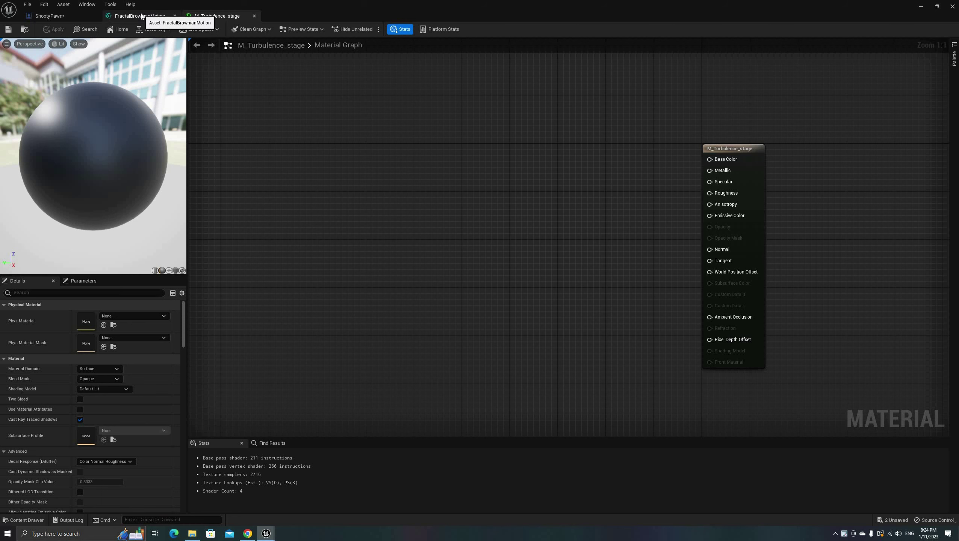
left_click(159, 15)
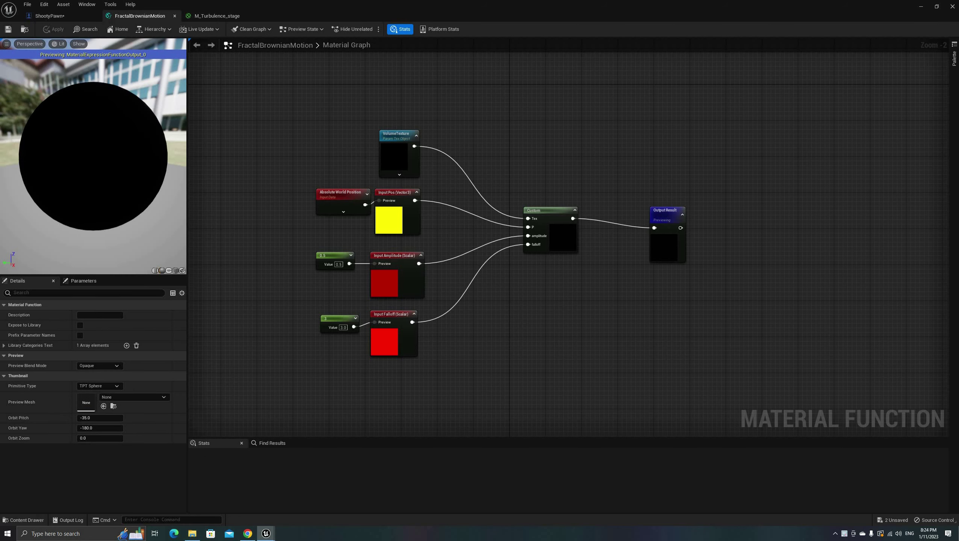
left_click(27, 523)
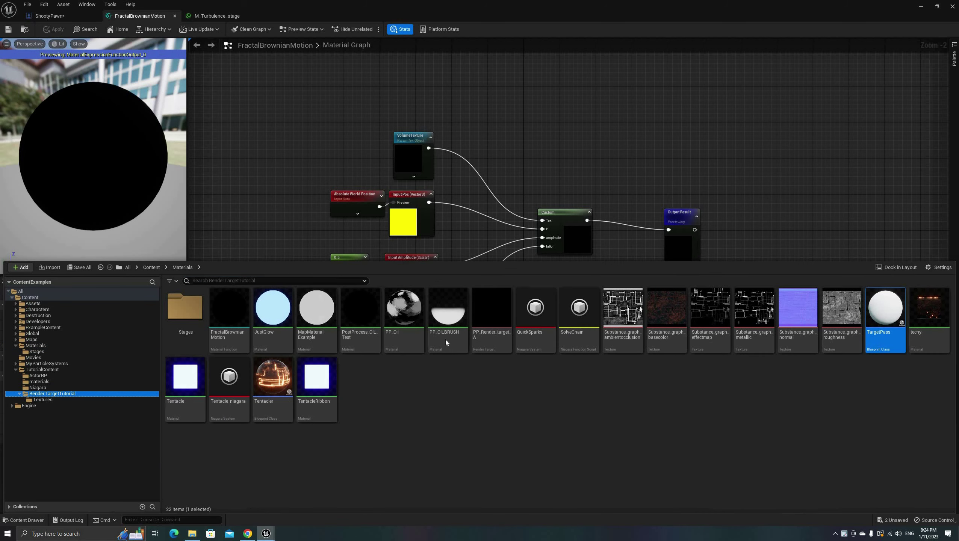
right_click(447, 315)
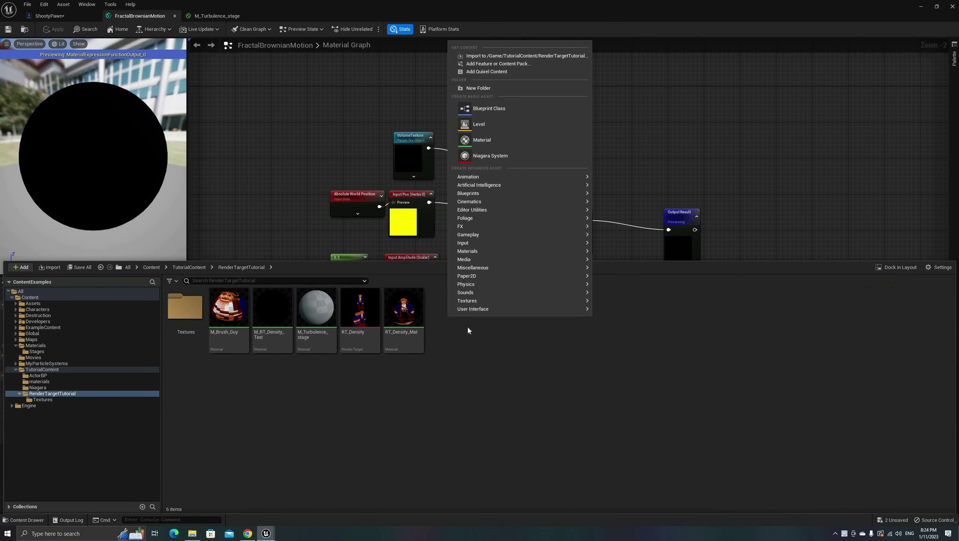
mouse_move(505, 251)
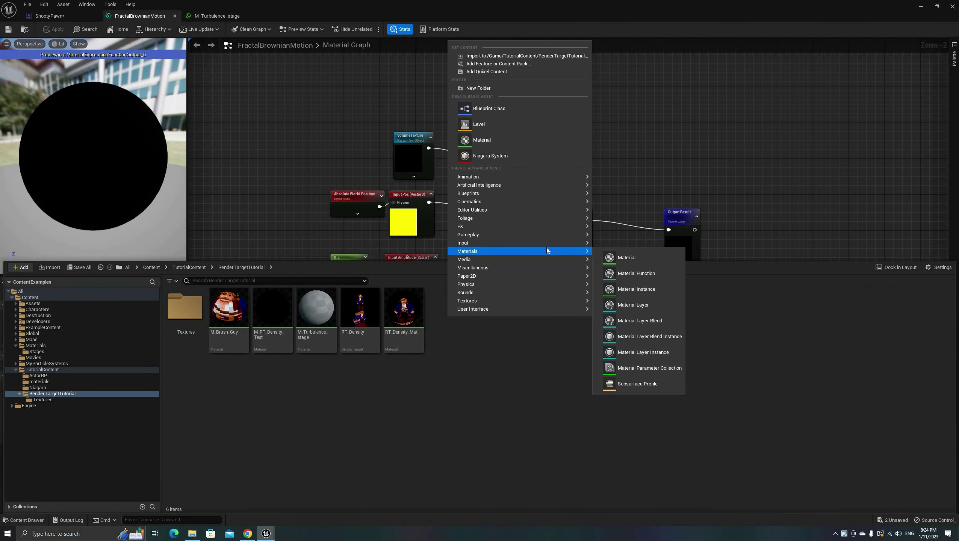
left_click(632, 274)
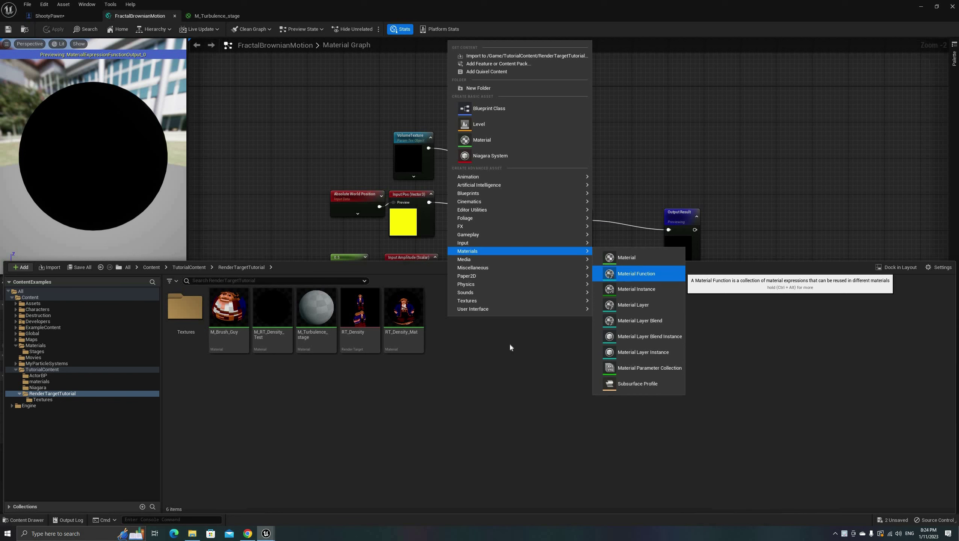
key("Return")
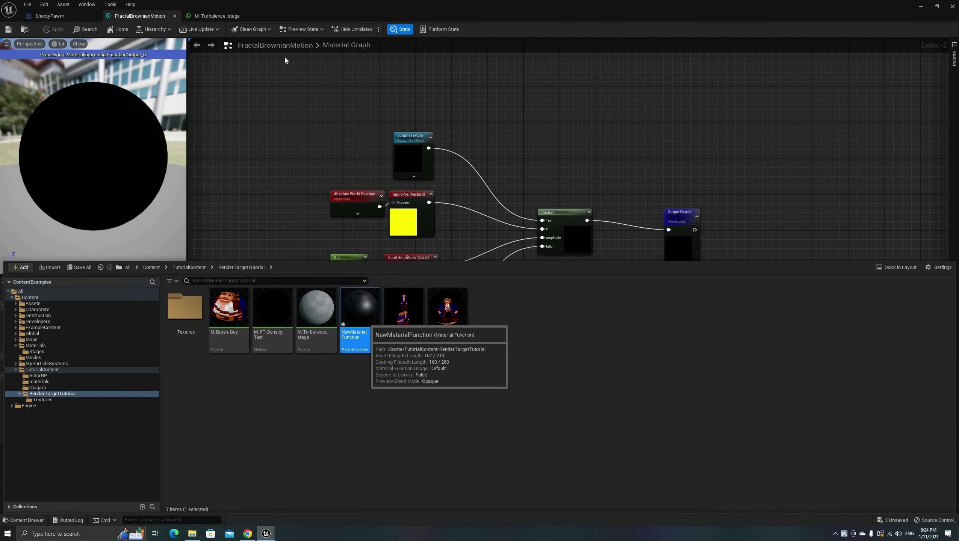
Place the new material function in the FractalBrownianMotion graph and delete its node again.
left_click_drag(360, 308, 288, 156)
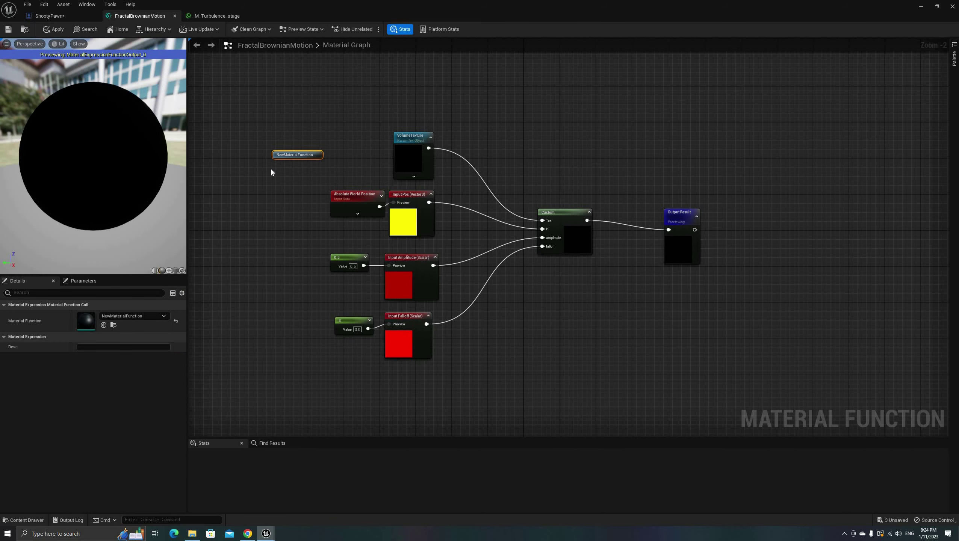
key("Delete")
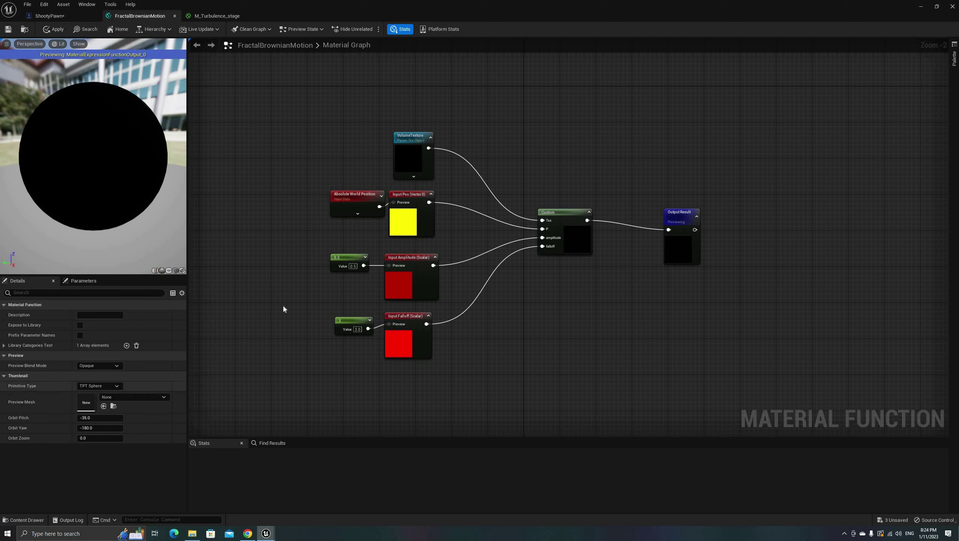
Examine FractalBrownianMotion's VolumeTexture parameter with its VT_CurlNoise texture, and the Pos input fed by Absolute World Position.
scroll(308, 281, "up", 2)
right_click_drag(444, 102, 423, 128)
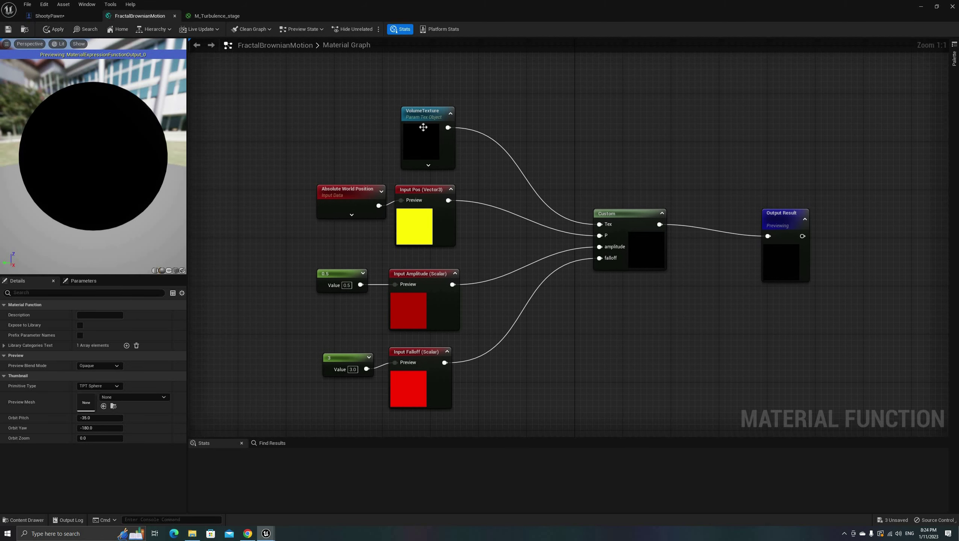
left_click(421, 117)
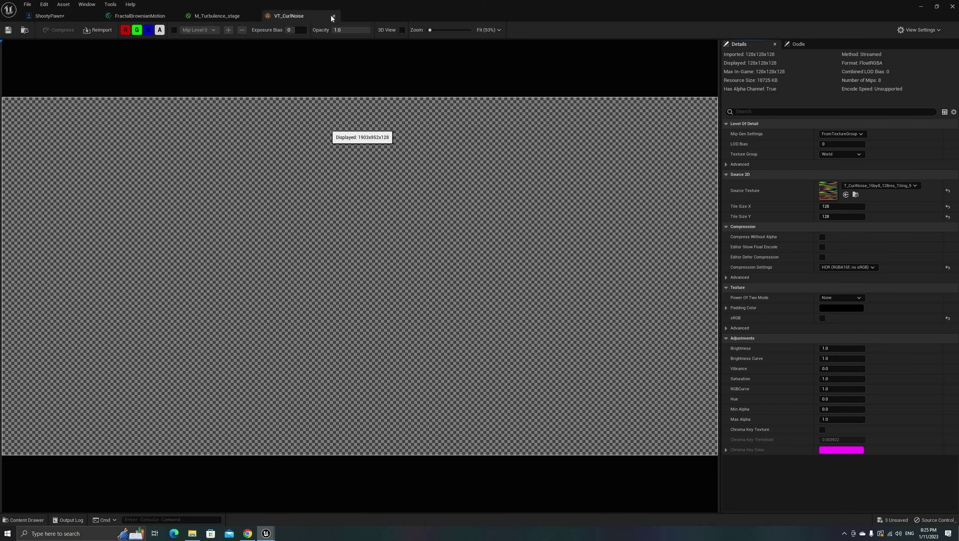
left_click(333, 16)
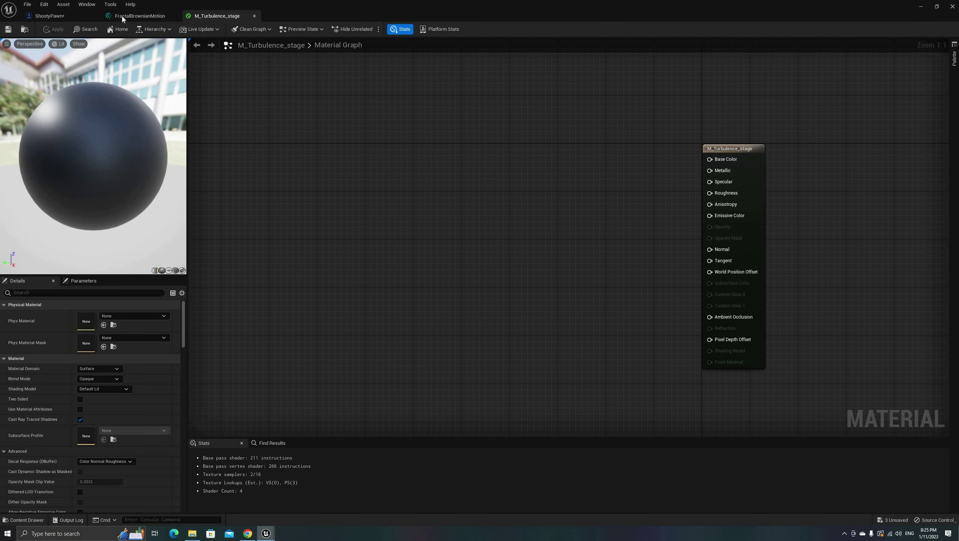
left_click(123, 19)
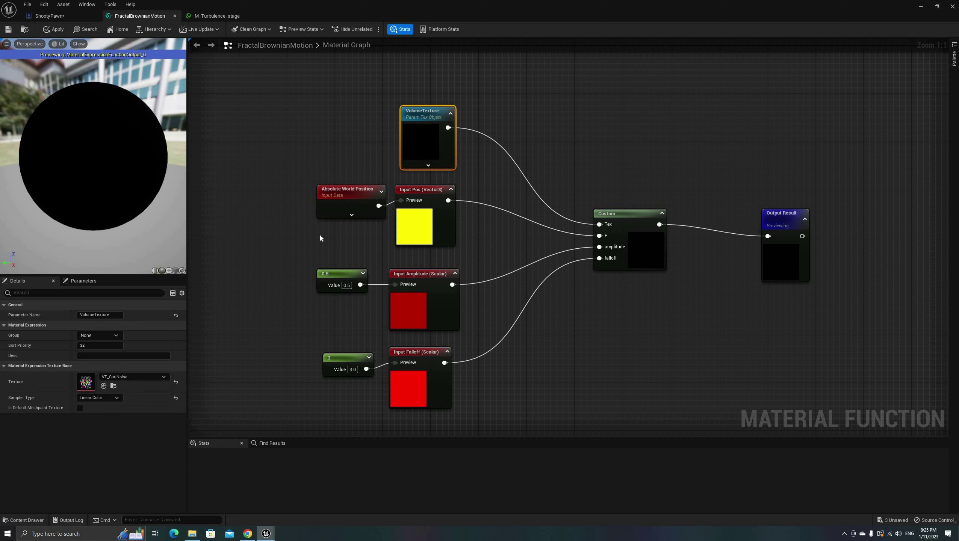
left_click(333, 194)
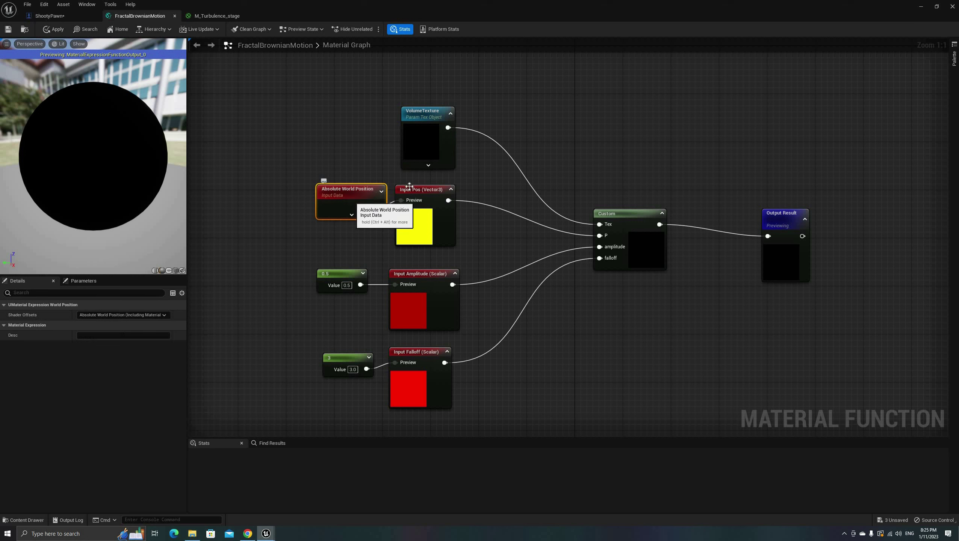
left_click(425, 191)
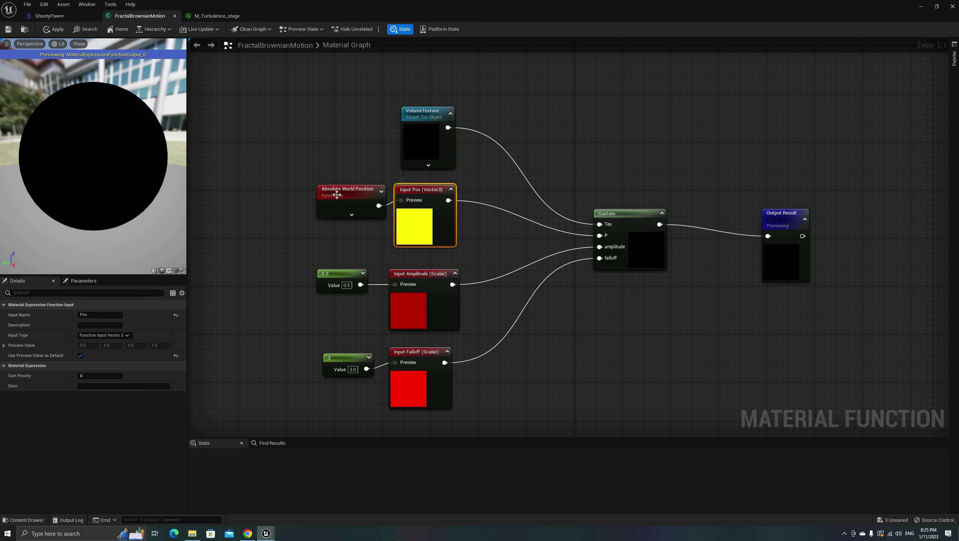
left_click(351, 200)
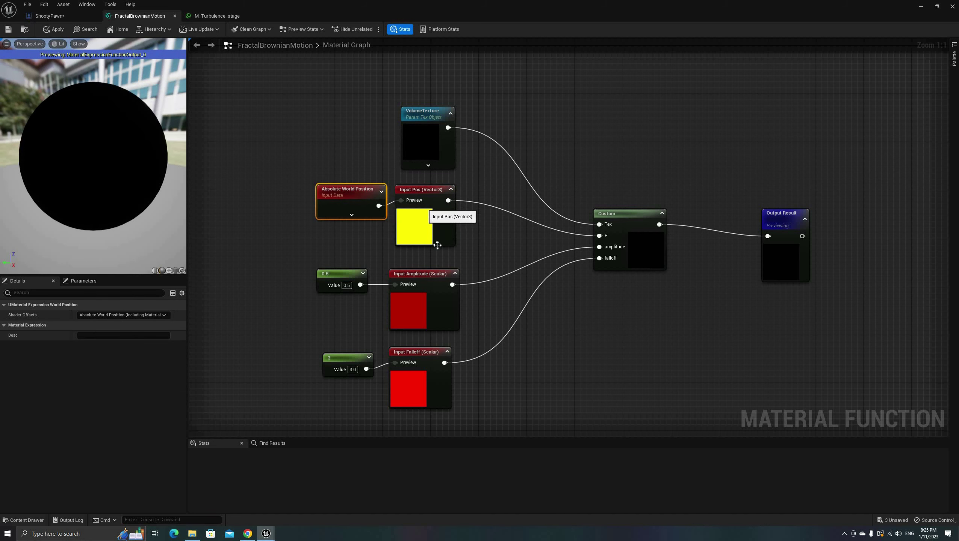
Examine the Amplitude and Falloff scalar inputs of FractalBrownianMotion and the constants that supply their defaults.
left_click(431, 260)
right_click_drag(431, 260, 437, 222)
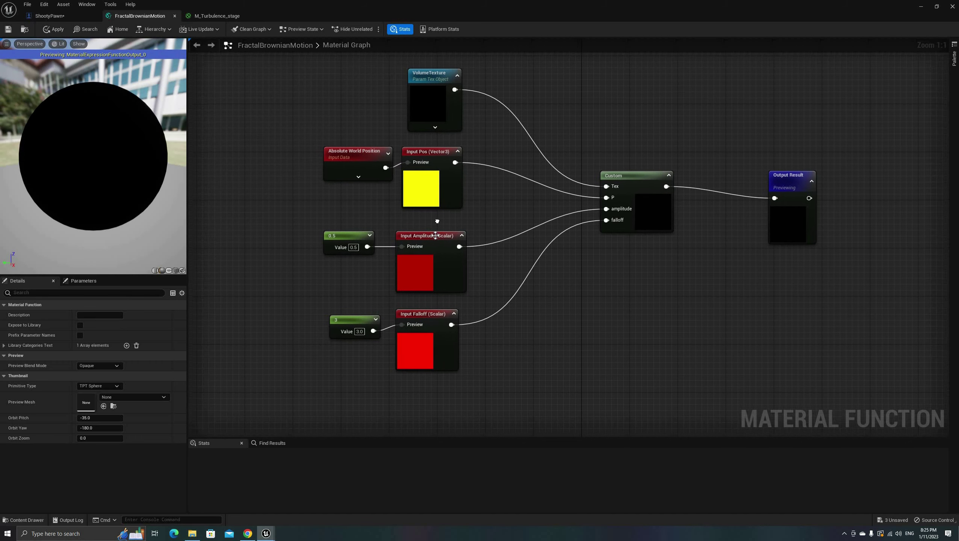
left_click(439, 233)
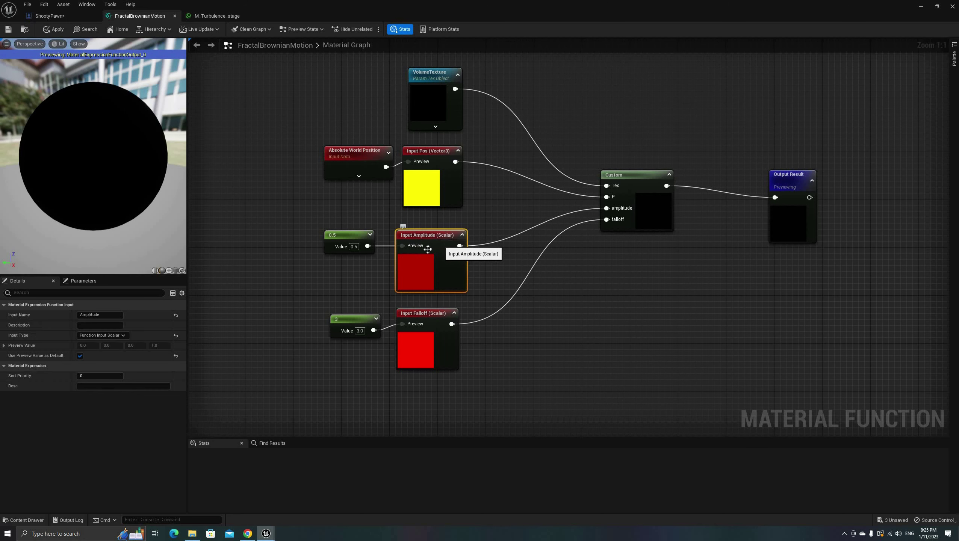
right_click_drag(368, 247, 386, 214)
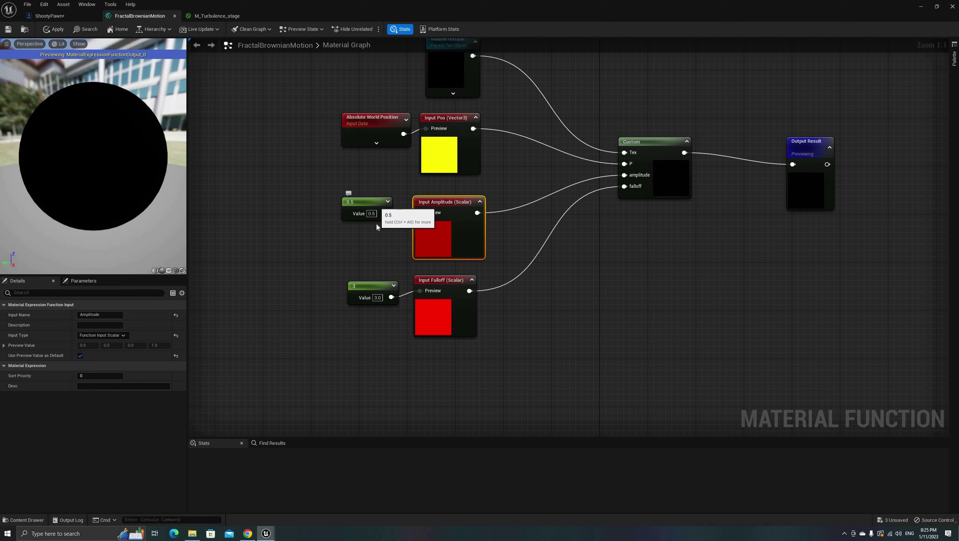
left_click(404, 254)
right_click_drag(403, 254, 400, 229)
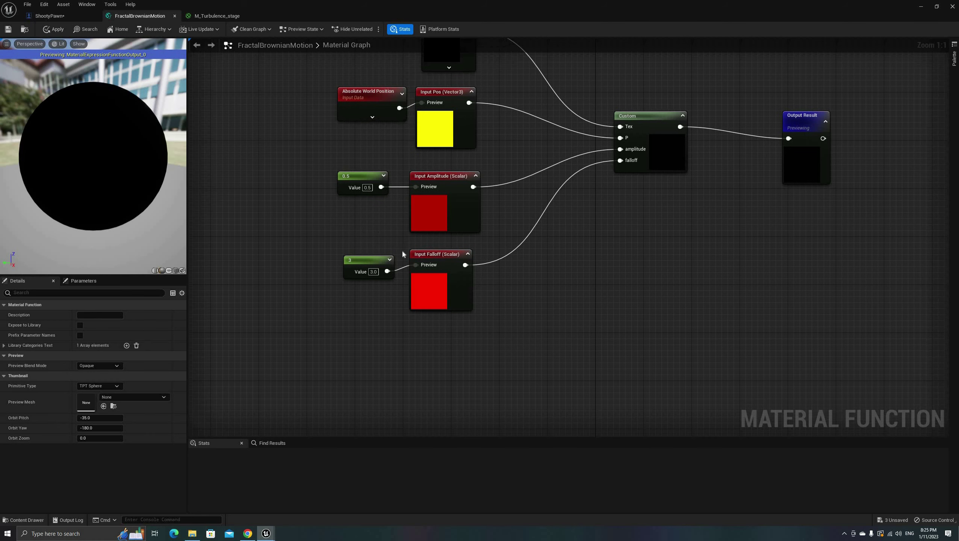
left_click(438, 256)
left_click(375, 265)
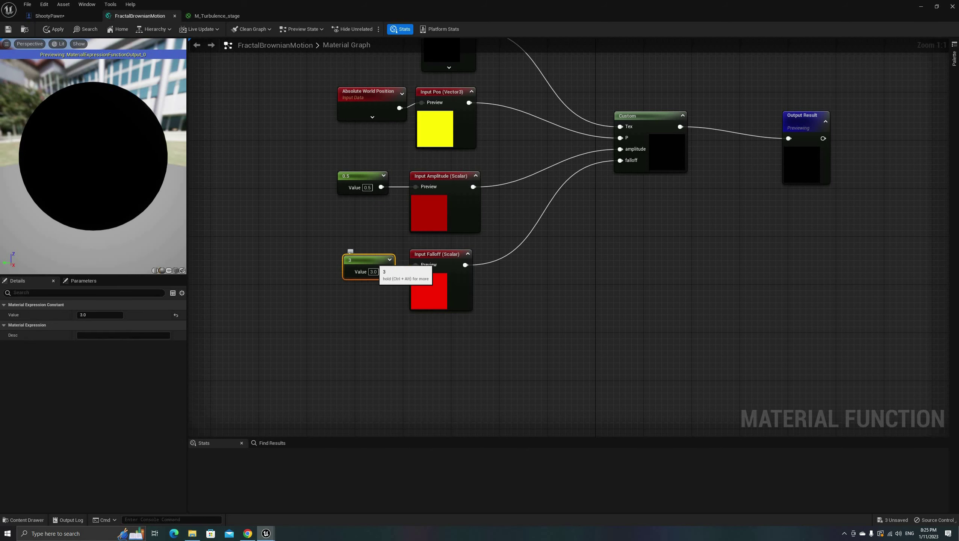
Examine the Custom node's code, output type and input names, enlarging the details area for reading.
right_click_drag(542, 213, 536, 287)
left_click(578, 259)
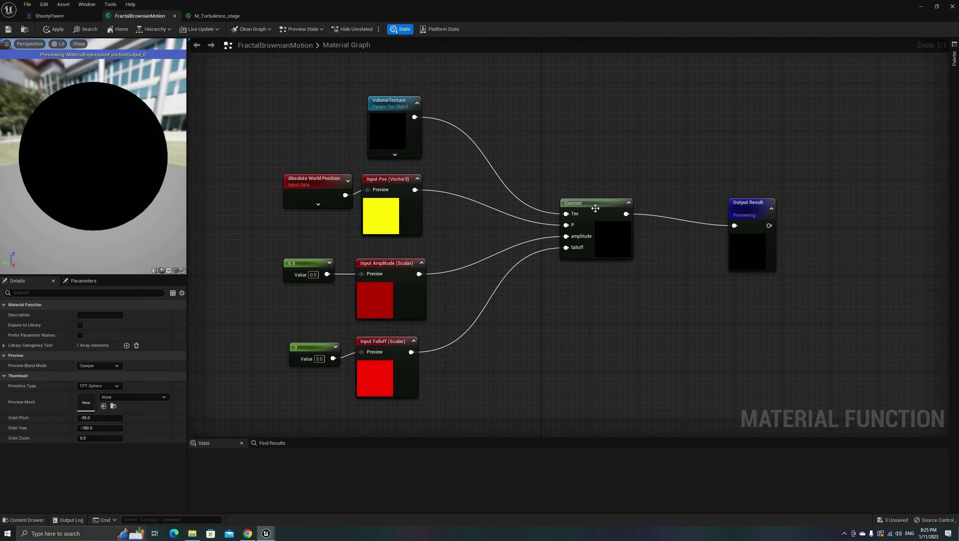
left_click(576, 230)
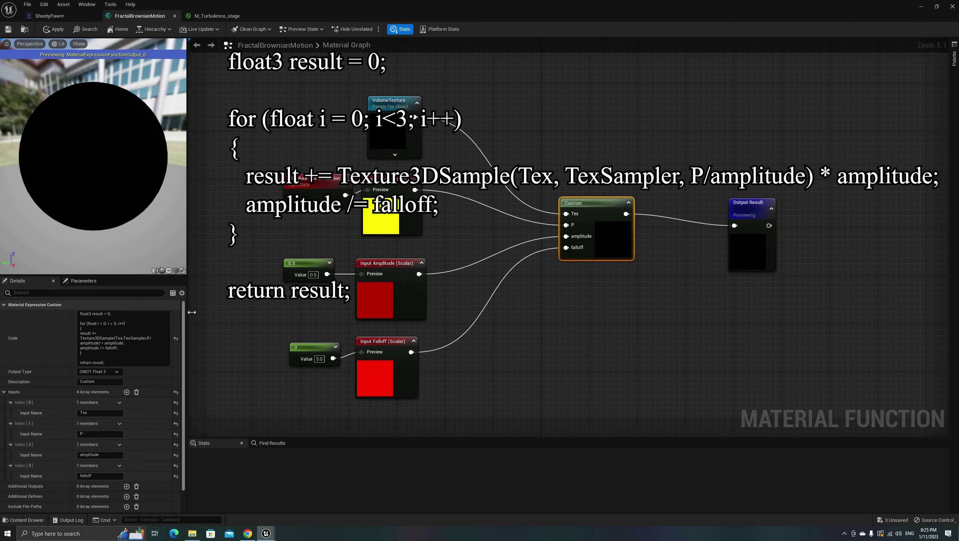
left_click_drag(192, 312, 206, 311)
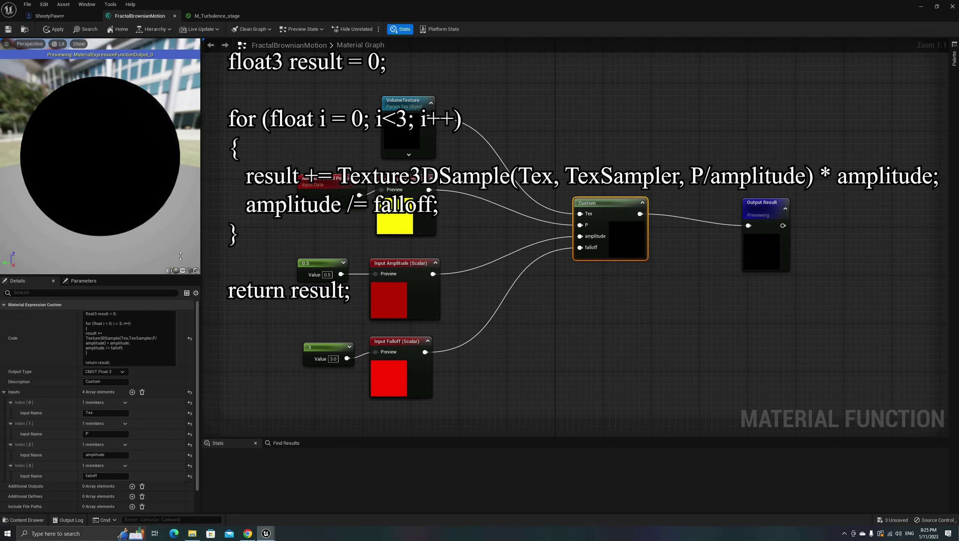
left_click_drag(181, 257, 180, 231)
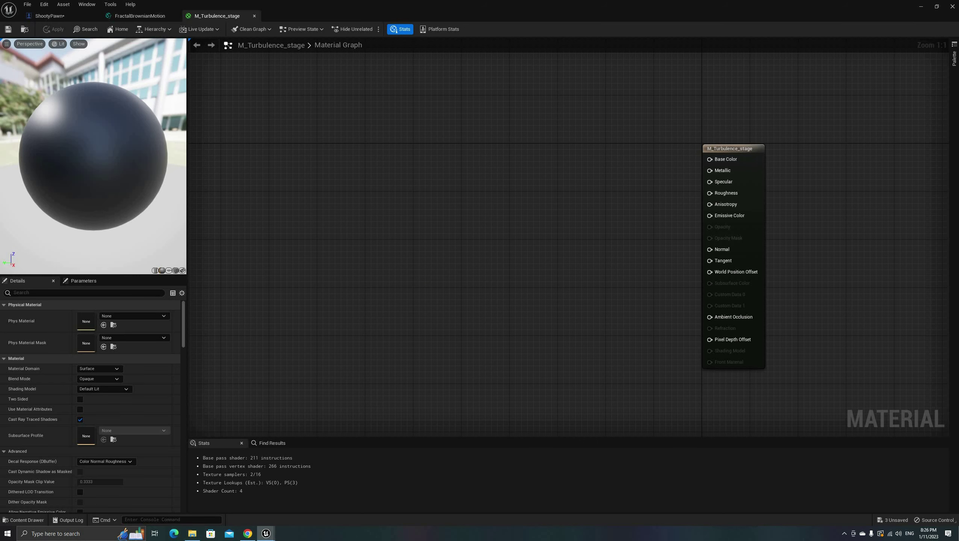
Set the shading model of the M_Turbulence_stage material to Unlit.
right_click_drag(773, 177, 785, 183)
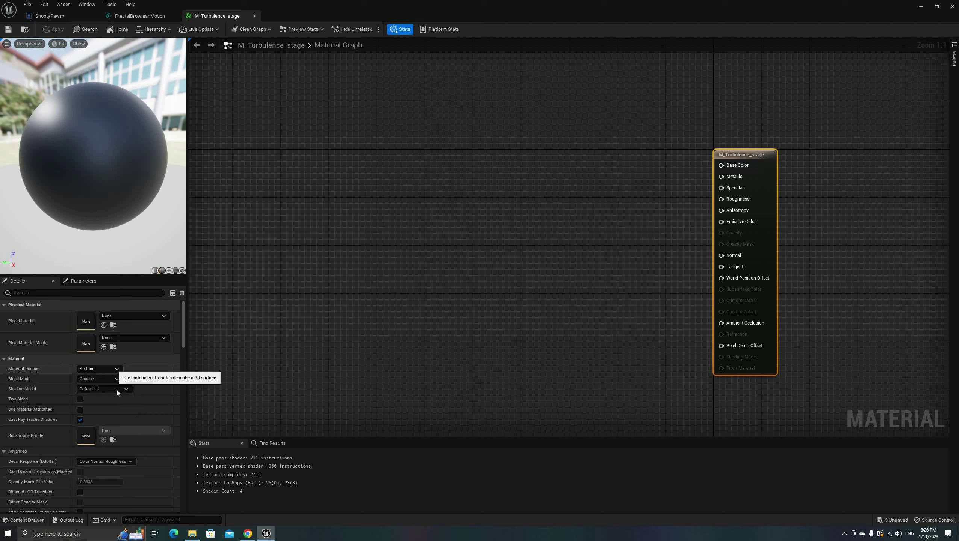
left_click(106, 391)
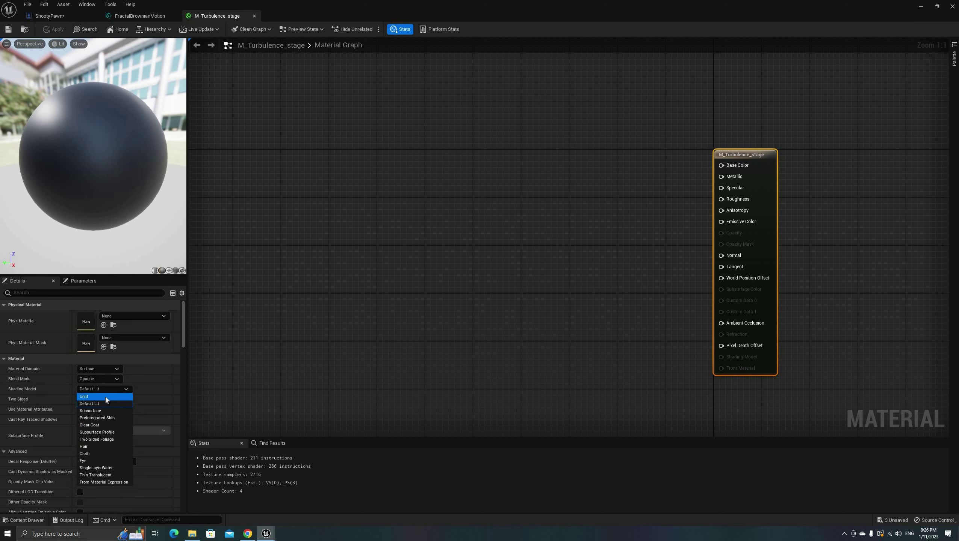
left_click(106, 397)
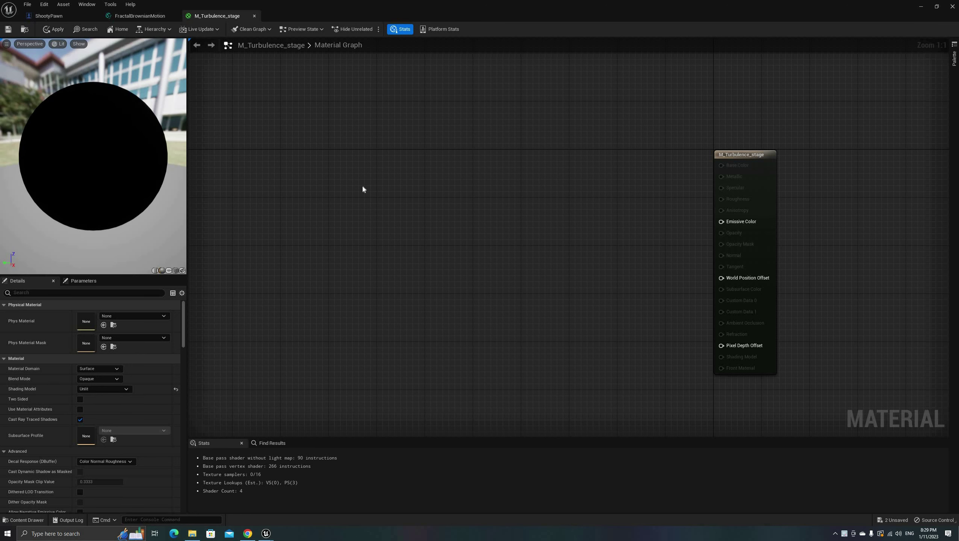
Add a TextureCoordinate node to M_Turbulence_stage and feed it into input A of a new Multiply node.
right_click(362, 185)
type("tex co")
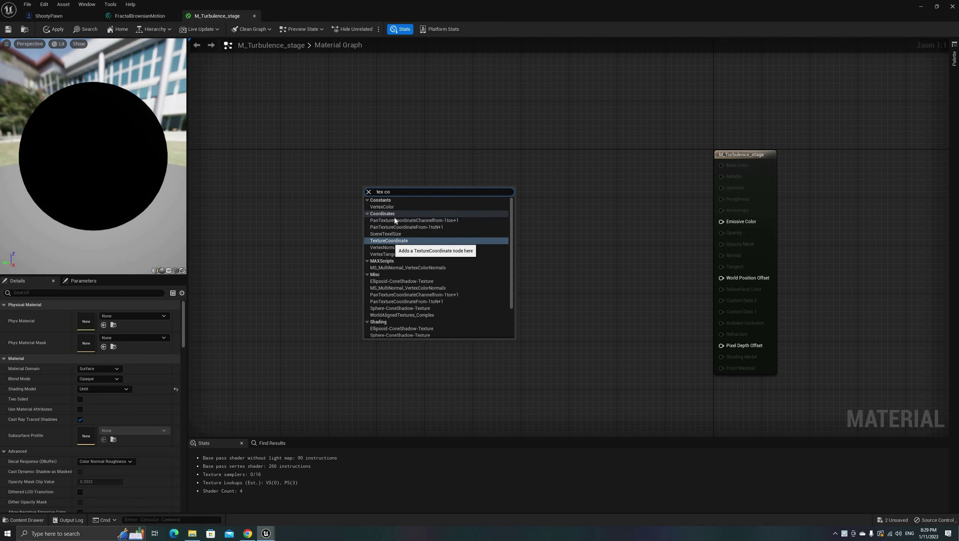
left_click(391, 242)
left_click_drag(426, 202, 446, 203)
type("mult")
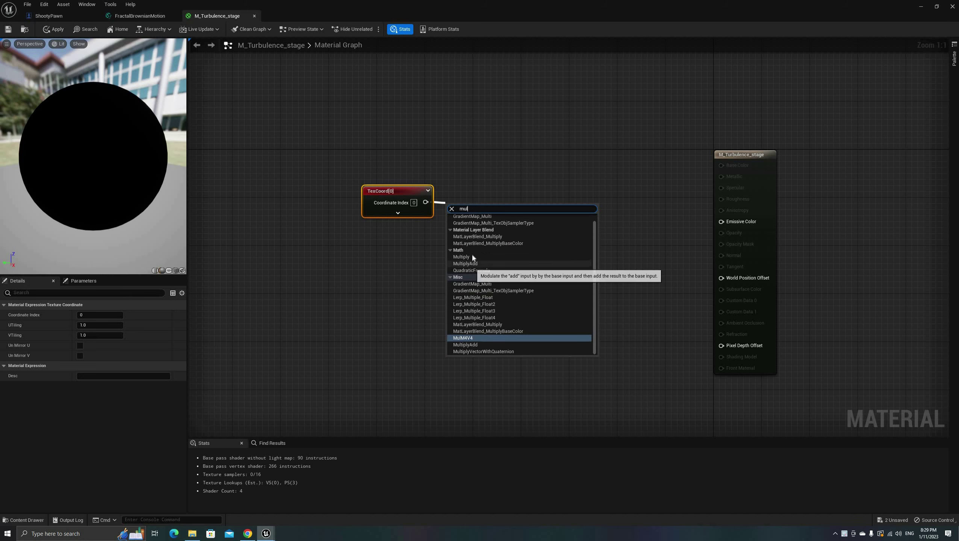
key("Return")
Add a scalar parameter named NoiseScale and connect it to input B of the Multiply node.
right_click(370, 248)
type("scala")
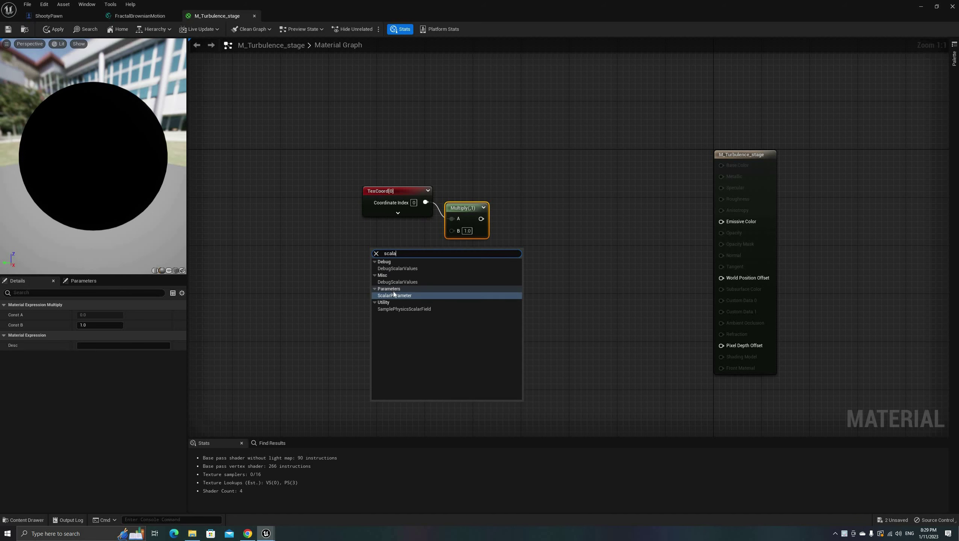
key("Return")
type("N")
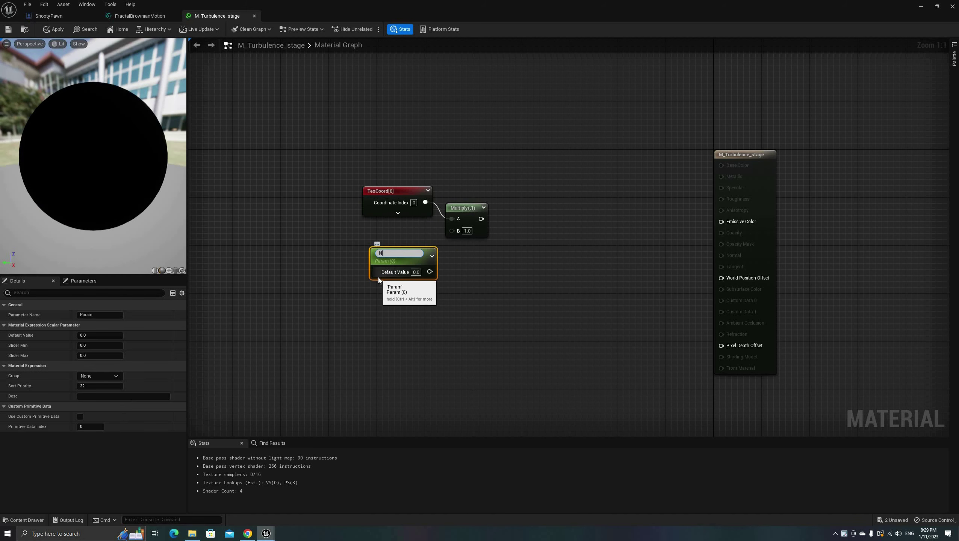
type("oiseScale")
key("Return")
left_click_drag(429, 272, 452, 230)
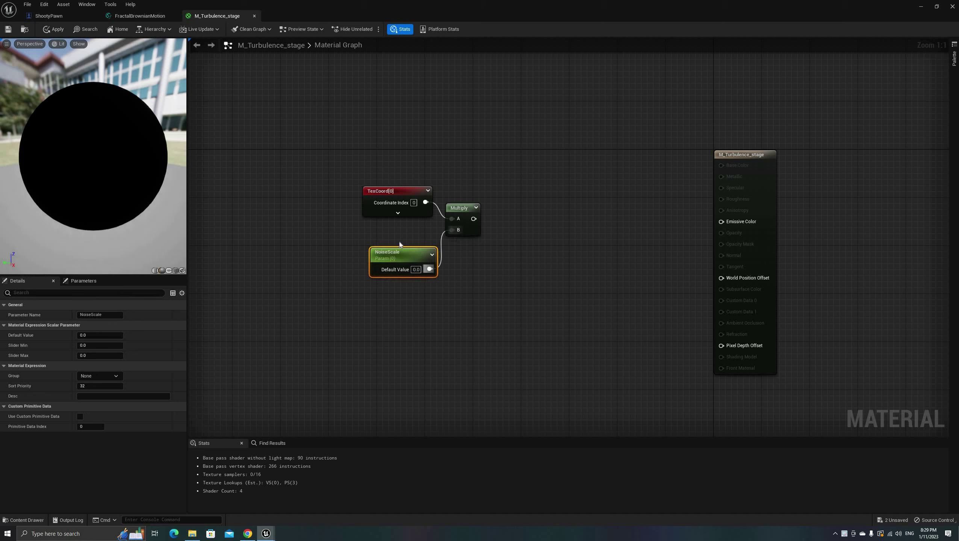
Line up the NoiseScale and Multiply nodes with TexCoord and set NoiseScale's default value to 0.1.
left_click_drag(399, 251, 389, 237)
left_click_drag(461, 208, 464, 191)
left_click(407, 252)
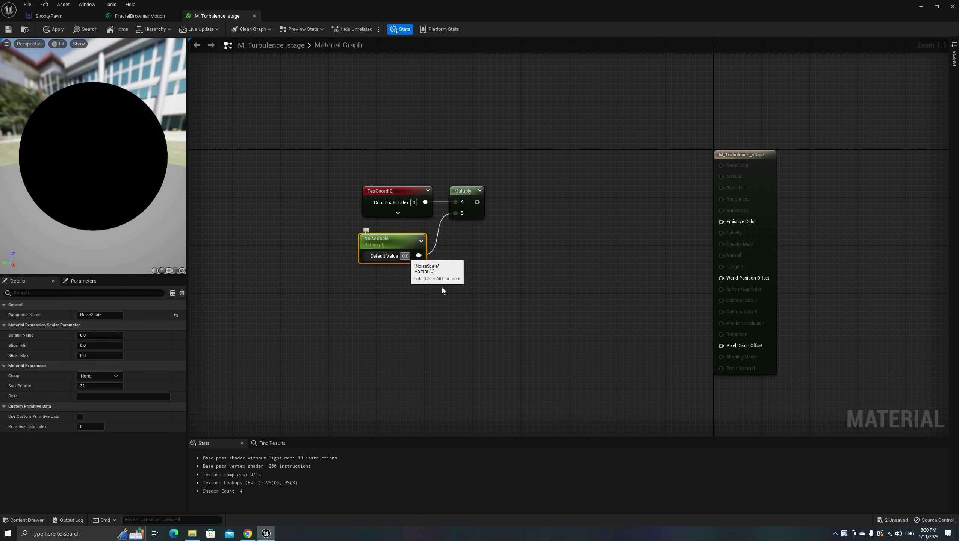
type("0.1")
key("Return")
left_click(500, 221)
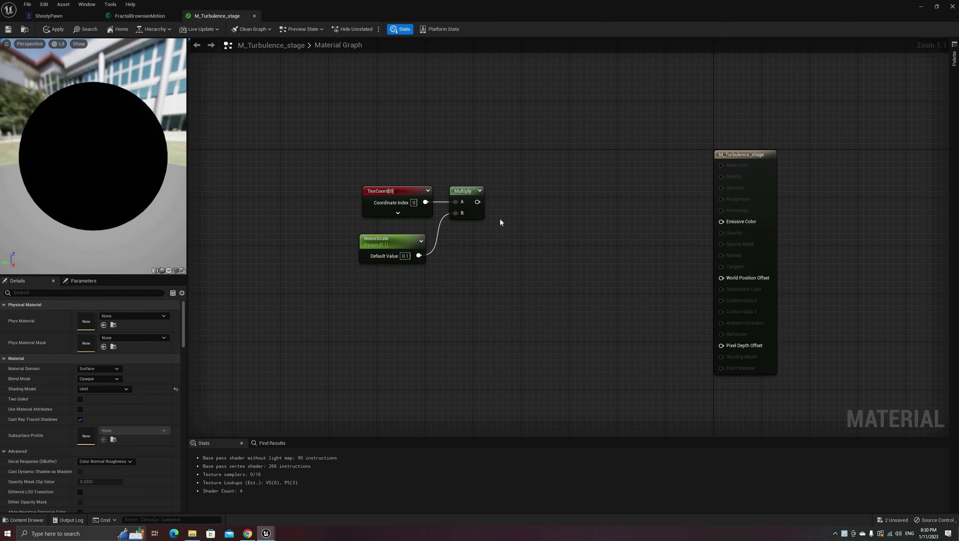
Add a scalar parameter named NoiseSpeed below NoiseScale and set its default value to 0.001.
right_click(371, 302)
type("scala")
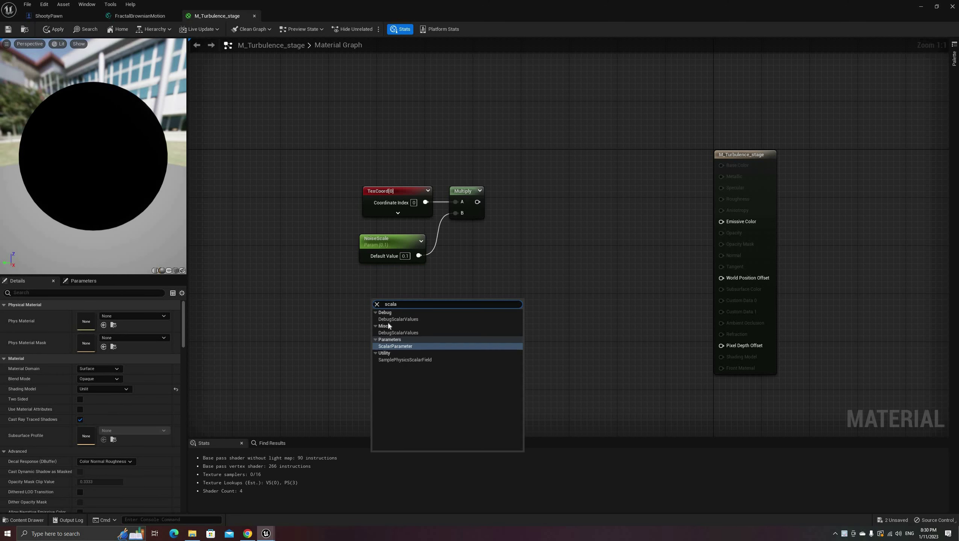
left_click(399, 347)
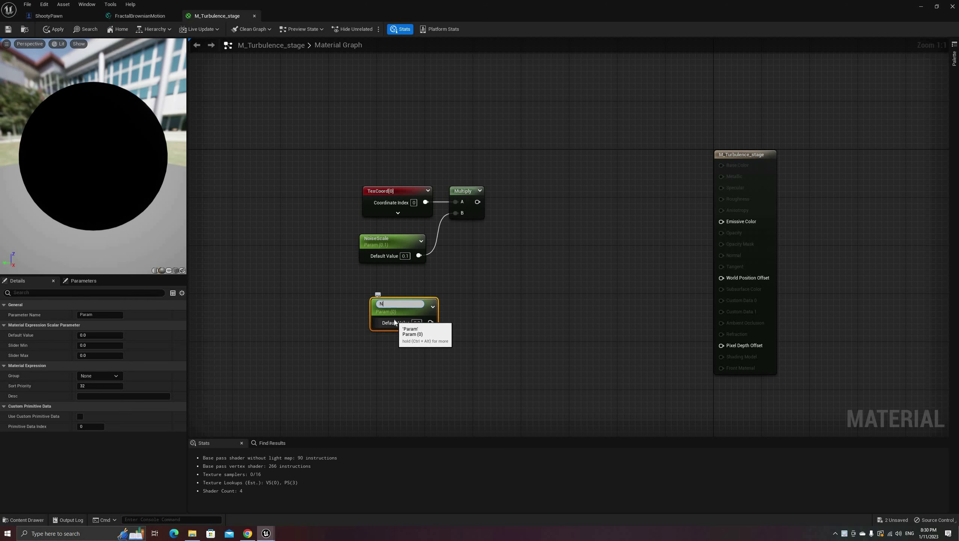
key("Return")
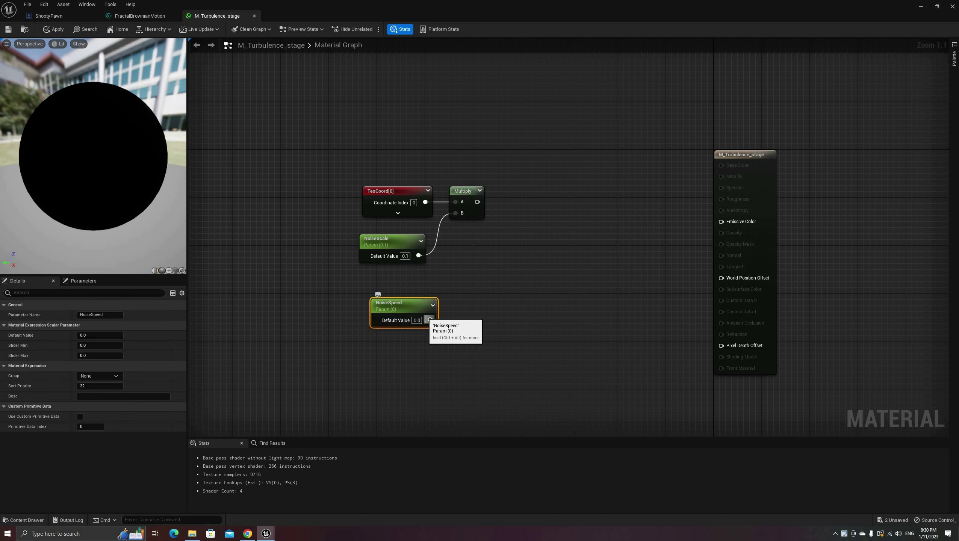
left_click(418, 321)
type("00.001")
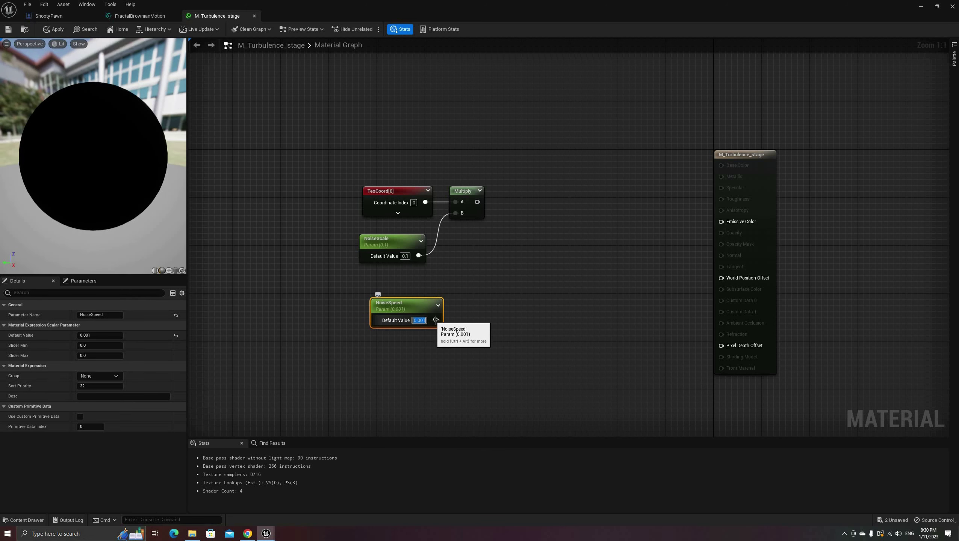
Multiply NoiseSpeed by a new Time node, using a second Multiply node placed beside them.
left_click_drag(427, 320, 464, 320)
type("multiply")
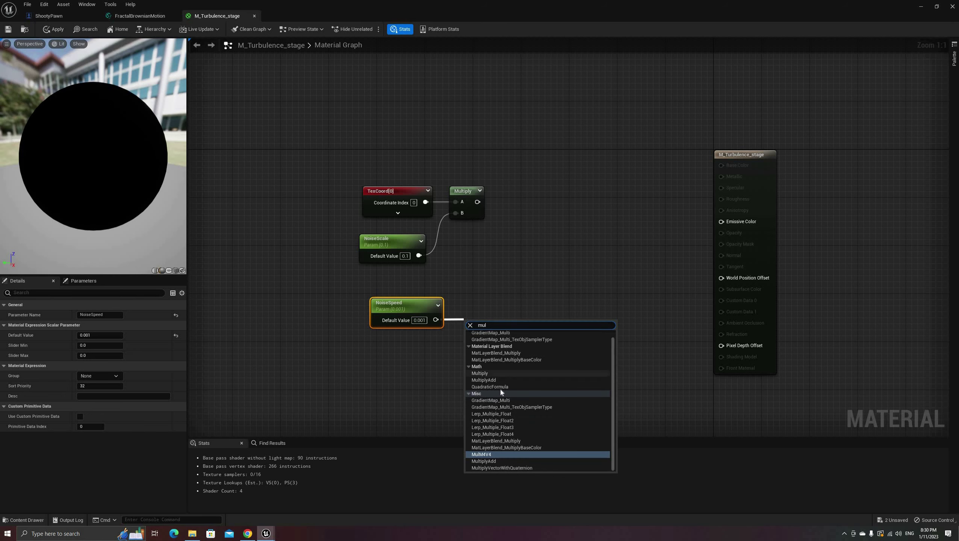
key("Return")
right_click(404, 368)
type("time")
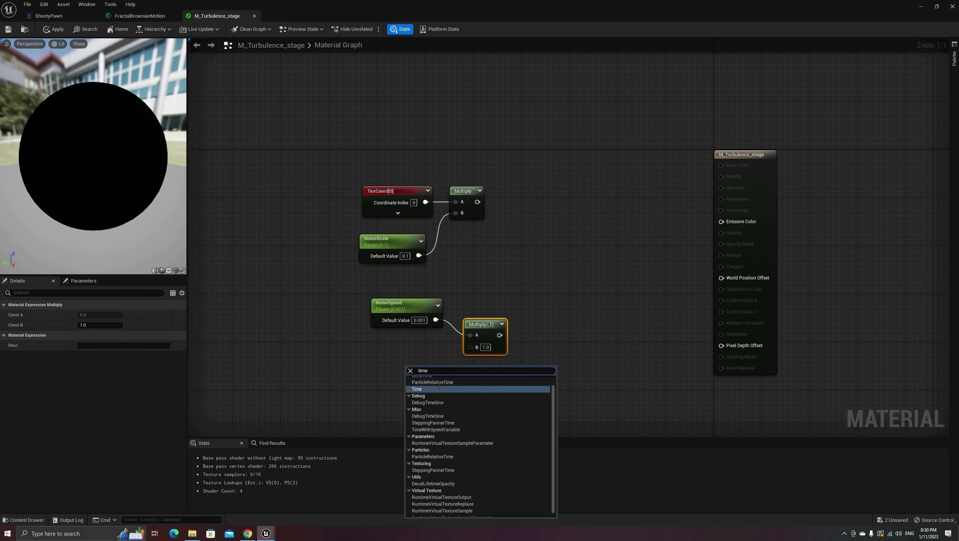
left_click(440, 387)
left_click_drag(470, 347, 395, 346)
left_click_drag(479, 325, 470, 306)
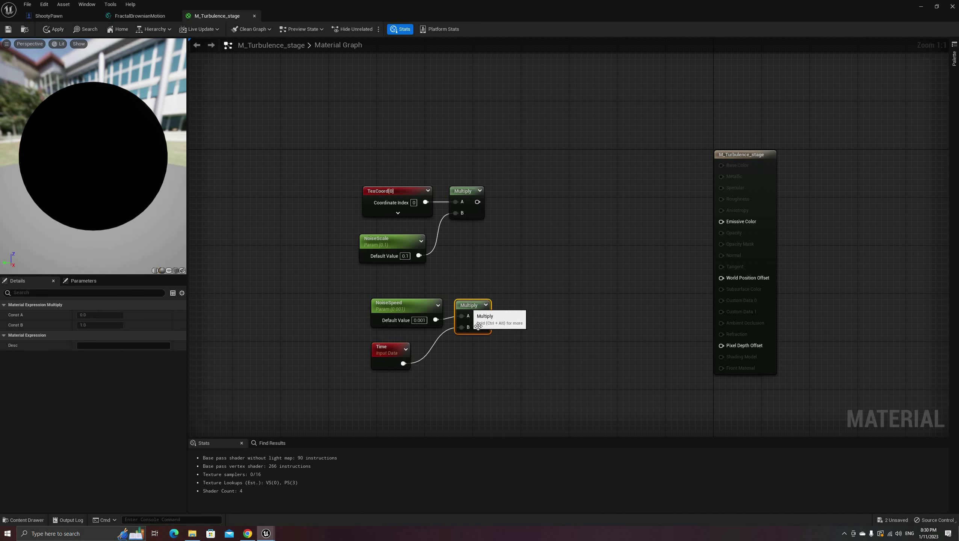
Move the NoiseSpeed, Time and second Multiply nodes together to just beneath the NoiseScale node.
left_click(374, 361, "shift")
left_click(395, 305, "shift")
left_click_drag(395, 302, 384, 285)
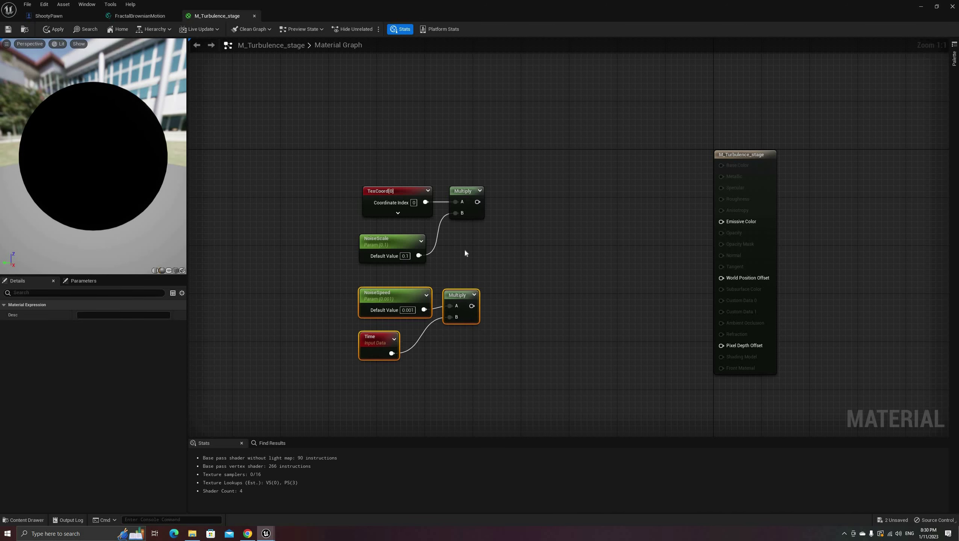
left_click(463, 248)
Combine the scaled texture coordinates as A and the NoiseSpeed-Time product as B in a new Append node.
left_click_drag(478, 202, 505, 201)
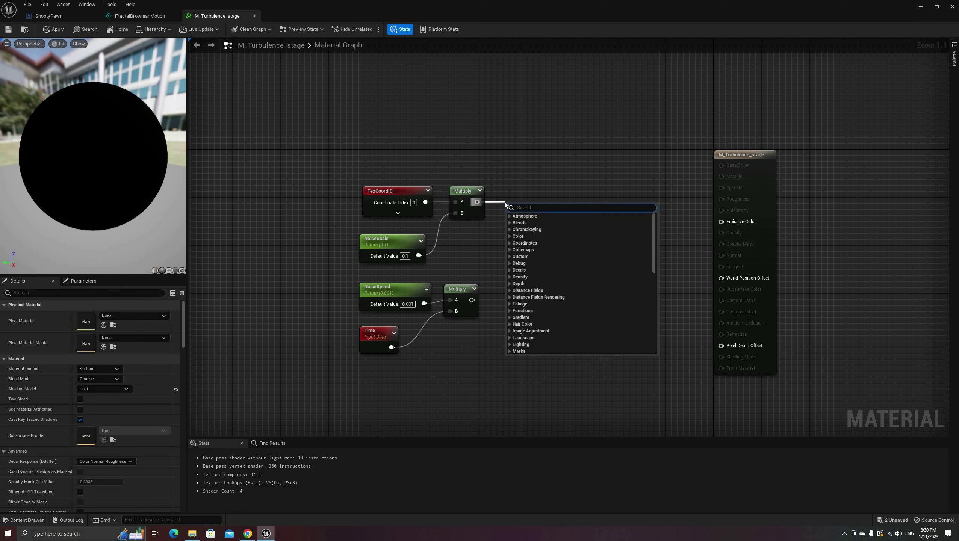
type("appe")
left_click(532, 235)
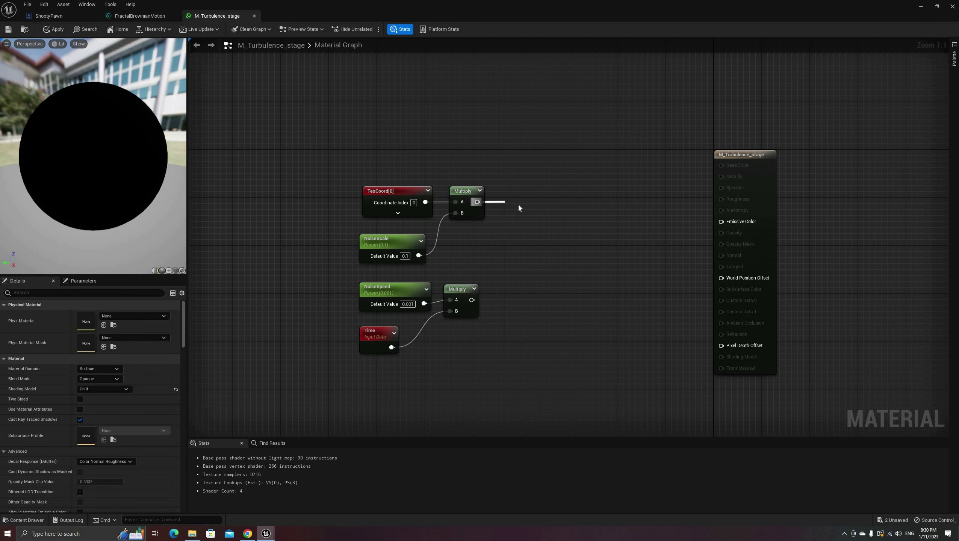
left_click_drag(473, 300, 510, 213)
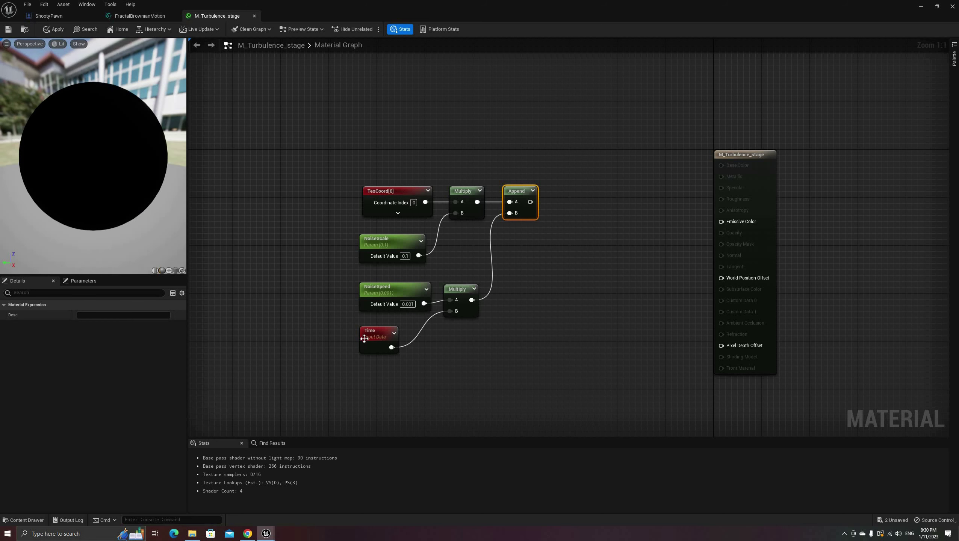
Add a FractalBrownianMotion node, feed the Append output into its Pos input and connect its Result to Emissive Color.
right_click(566, 217)
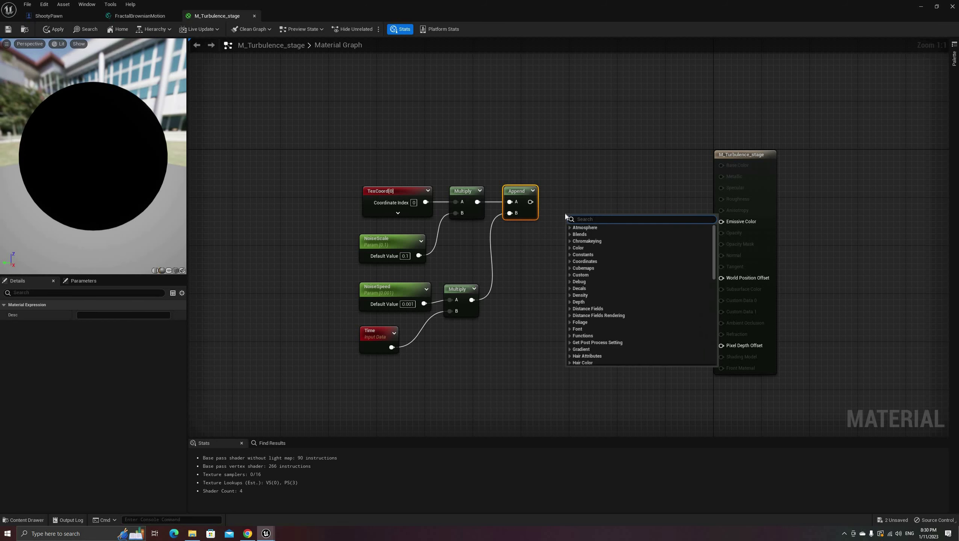
type("fractal")
key("Return")
left_click_drag(601, 218, 587, 192)
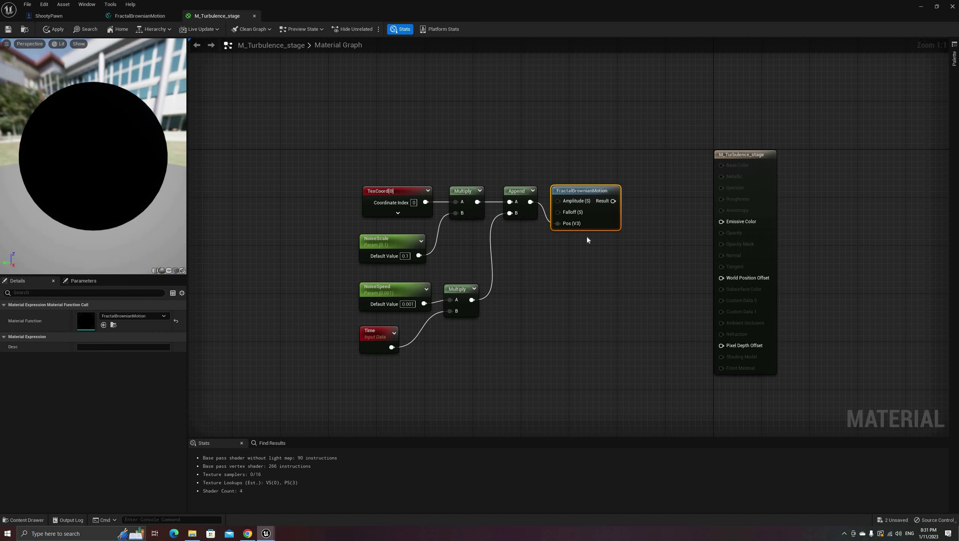
left_click_drag(613, 201, 722, 222)
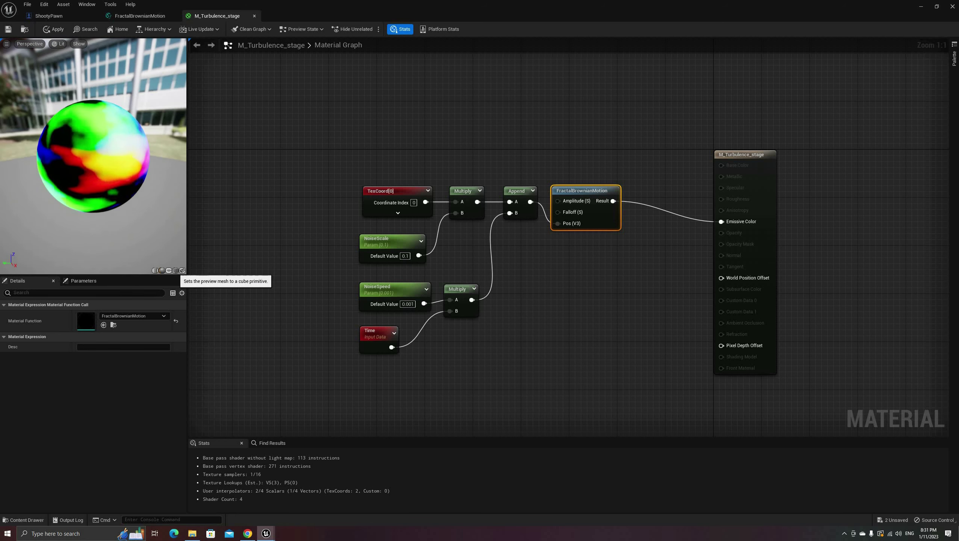
Switch the material preview mesh to a plane and view the noise pattern on it up close.
left_click(169, 271)
left_click_drag(119, 210, 82, 210)
scroll(118, 172, "up", 5)
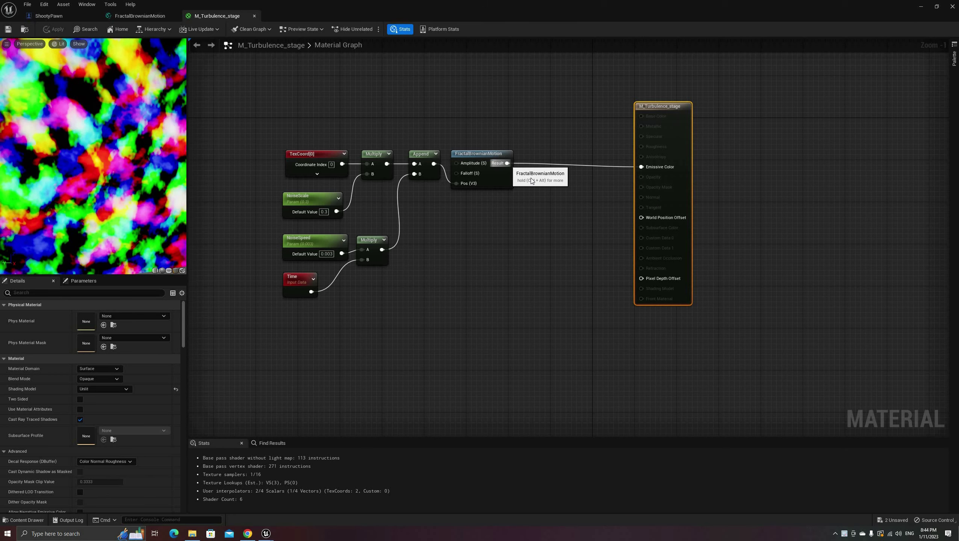
Sum the FractalBrownianMotion result and the NoiseSpeed-Time product in an Add node wired to Emissive Color, spacing out the nodes.
left_click_drag(507, 163, 531, 176)
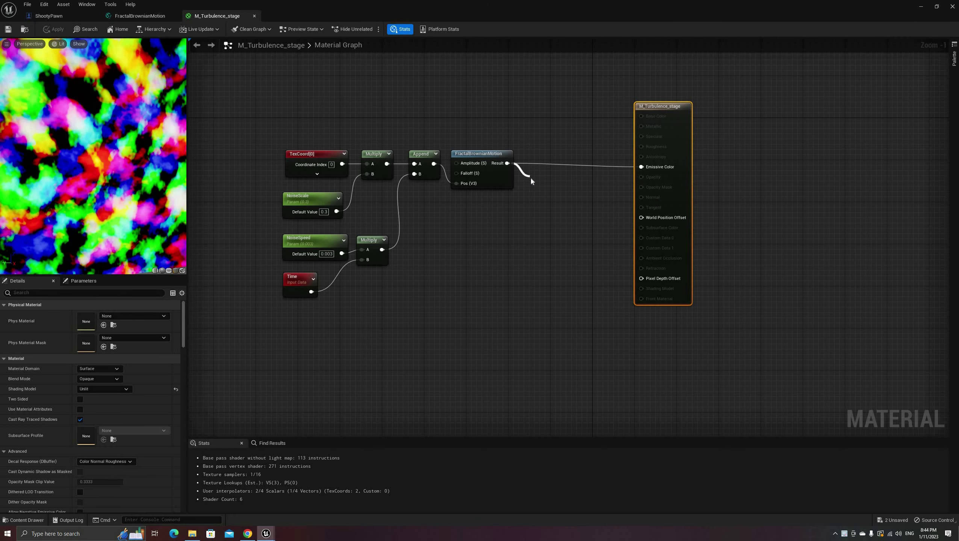
type("add")
key("Return")
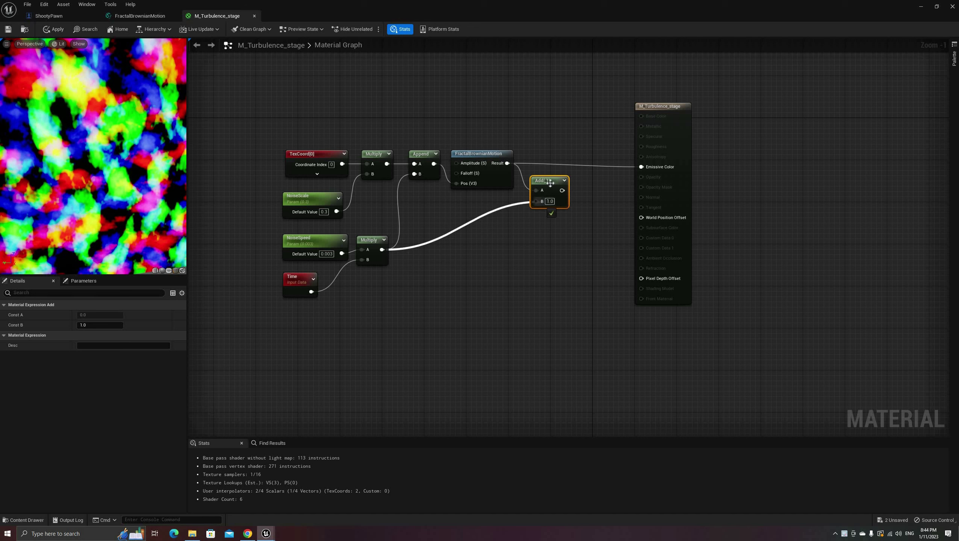
left_click_drag(553, 190, 641, 167)
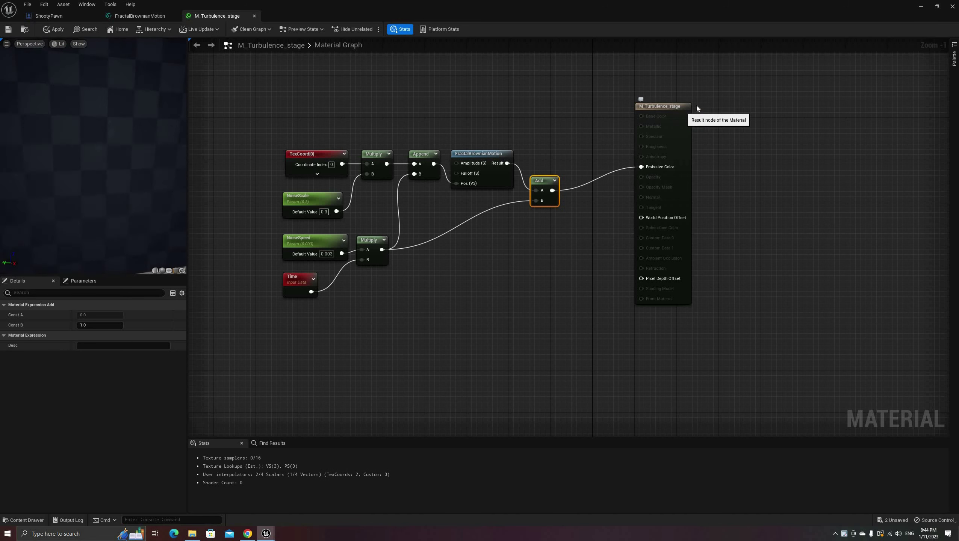
left_click_drag(671, 107, 787, 107)
left_click_drag(542, 180, 540, 154)
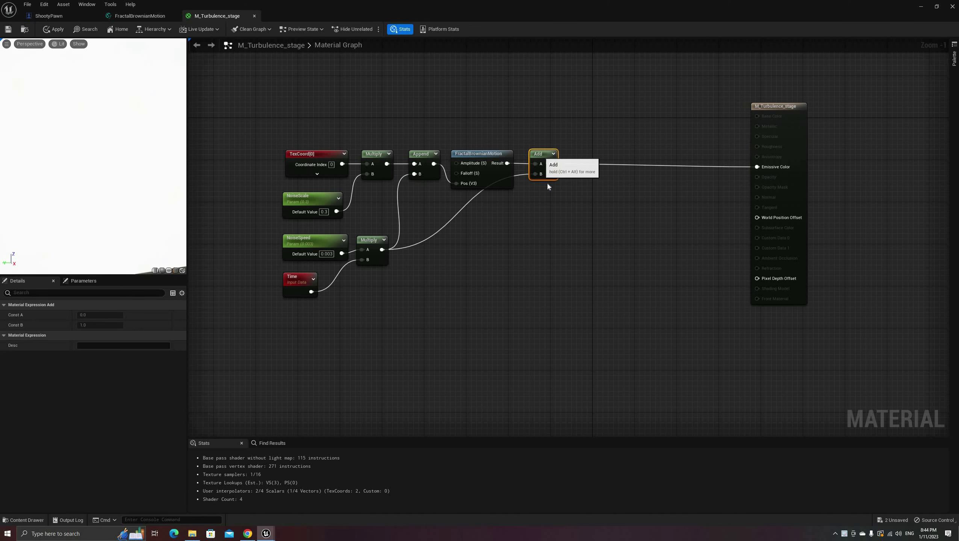
Feed the Add output into a new ComponentMask node.
right_click_drag(557, 167, 518, 171)
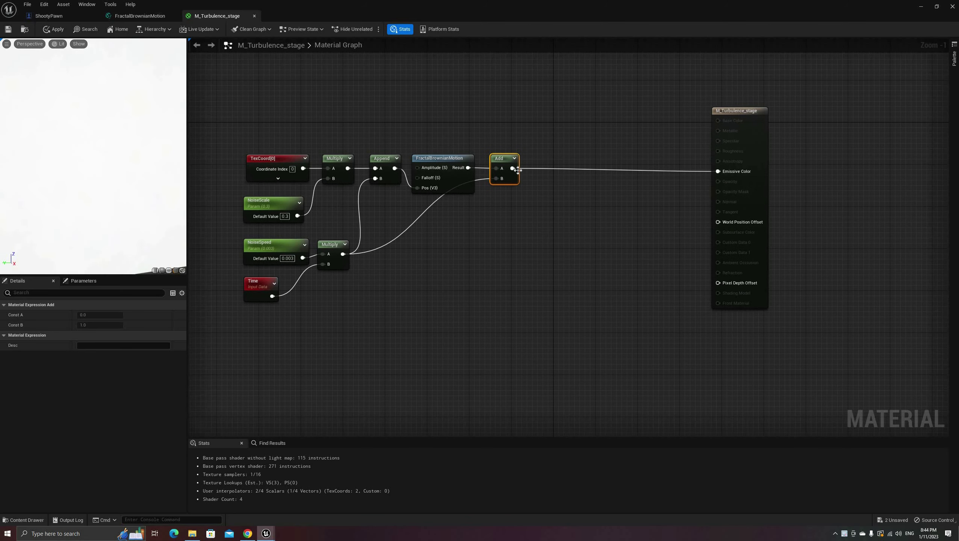
left_click_drag(512, 168, 543, 144)
type("compon")
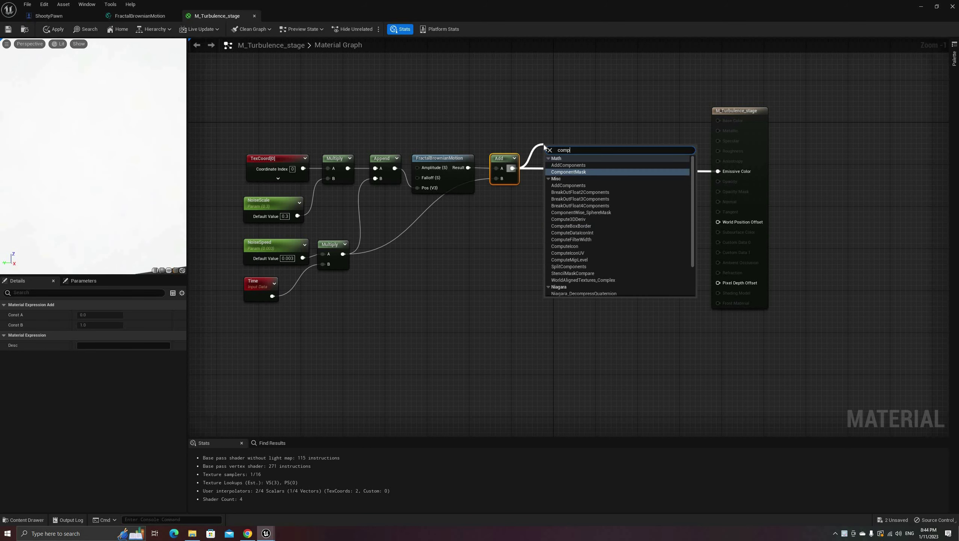
left_click(567, 172)
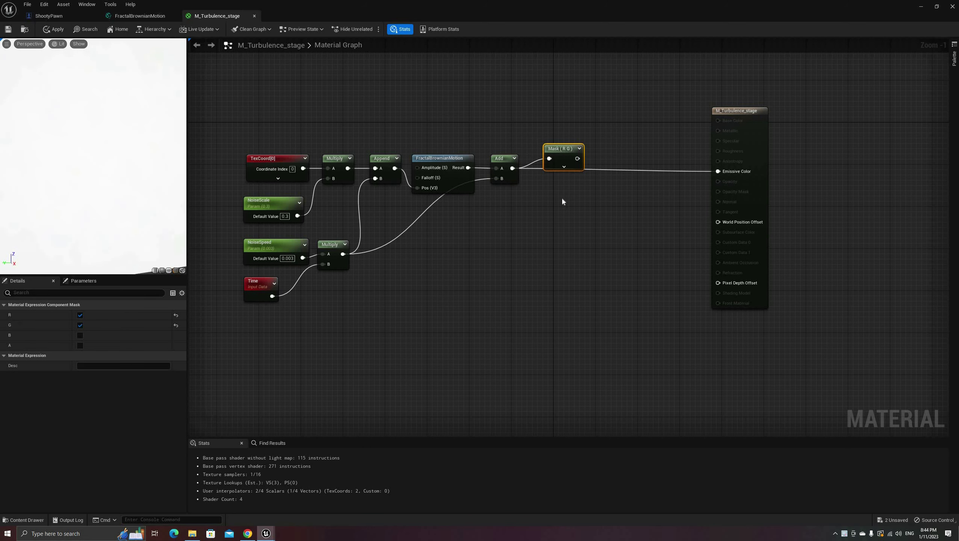
Duplicate the mask node, limiting the copy to the G channel and the original to the R channel.
key("ctrl+d")
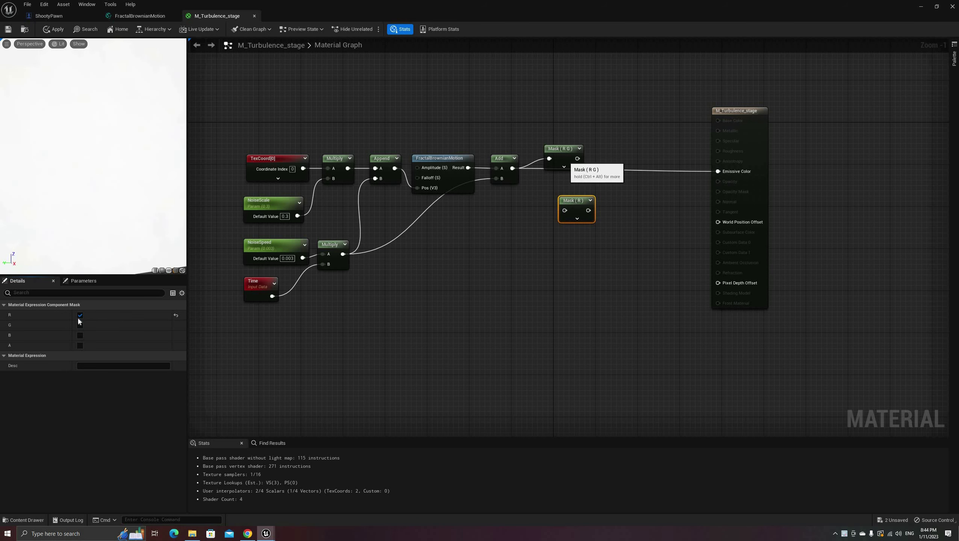
left_click(80, 326)
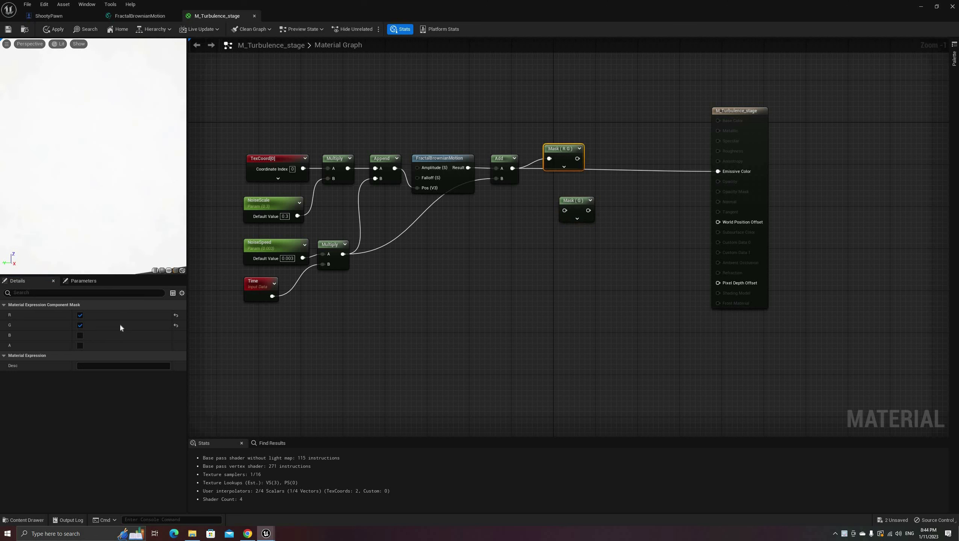
left_click_drag(572, 200, 551, 195)
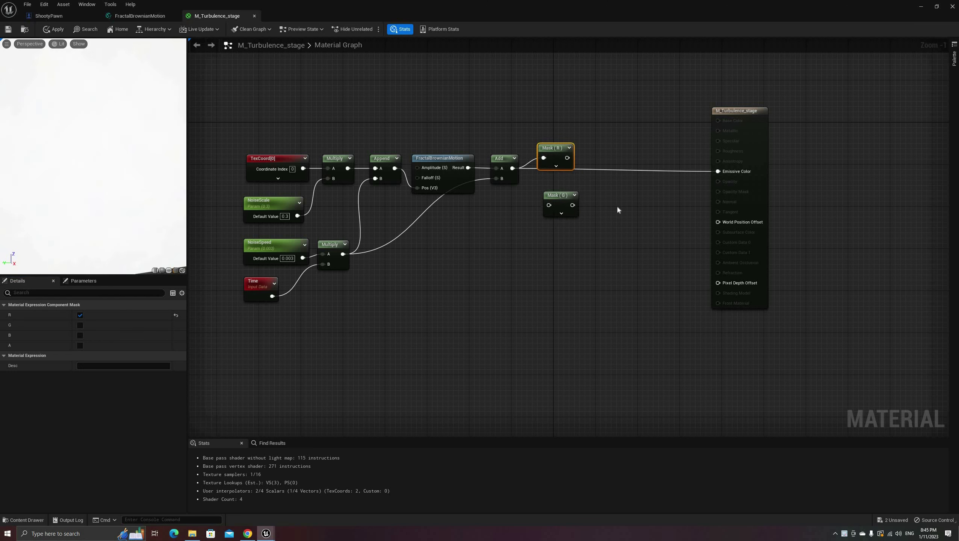
Route the Add node's R mask into a new Cosine node and its G mask into a new Sine node, aligning them.
left_click_drag(567, 157, 587, 154)
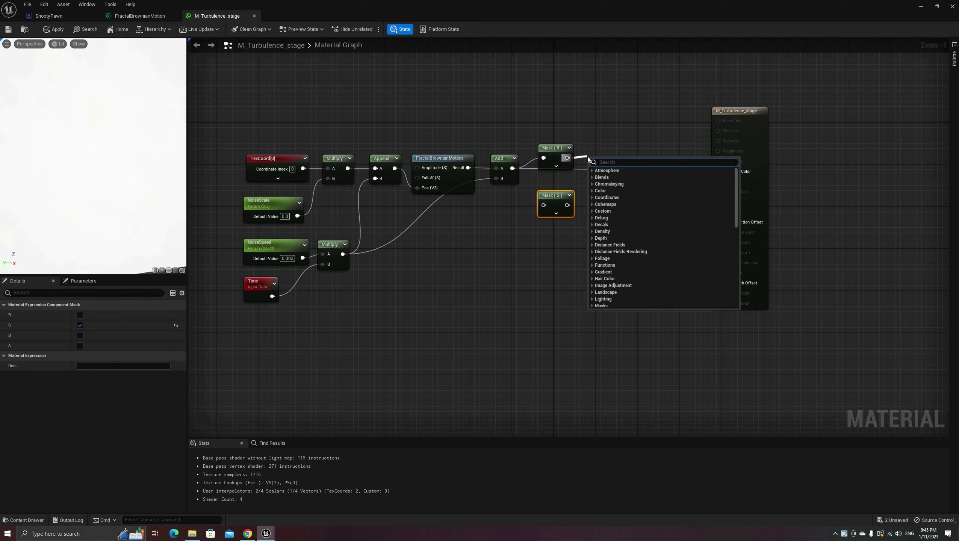
type("cos")
key("Return")
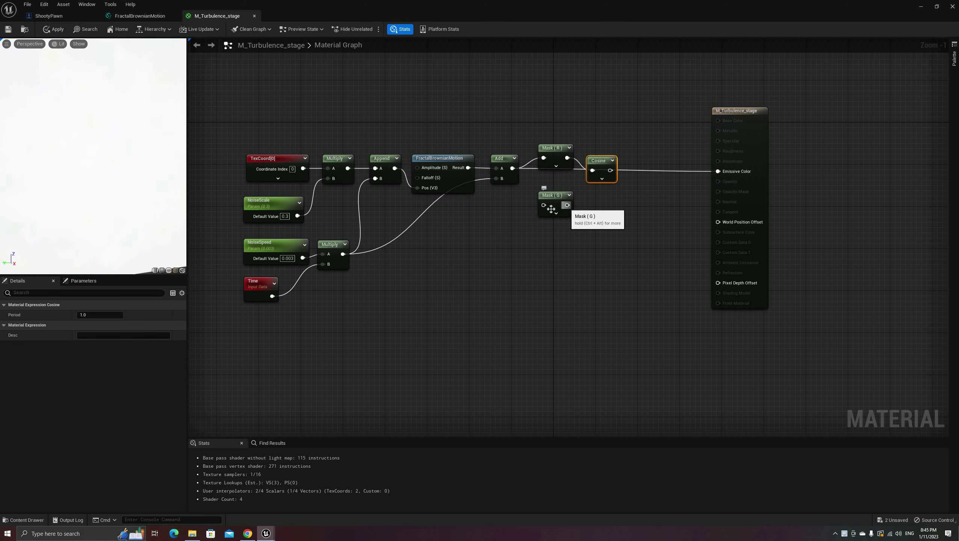
left_click_drag(567, 206, 585, 206)
type("sine")
key("Return")
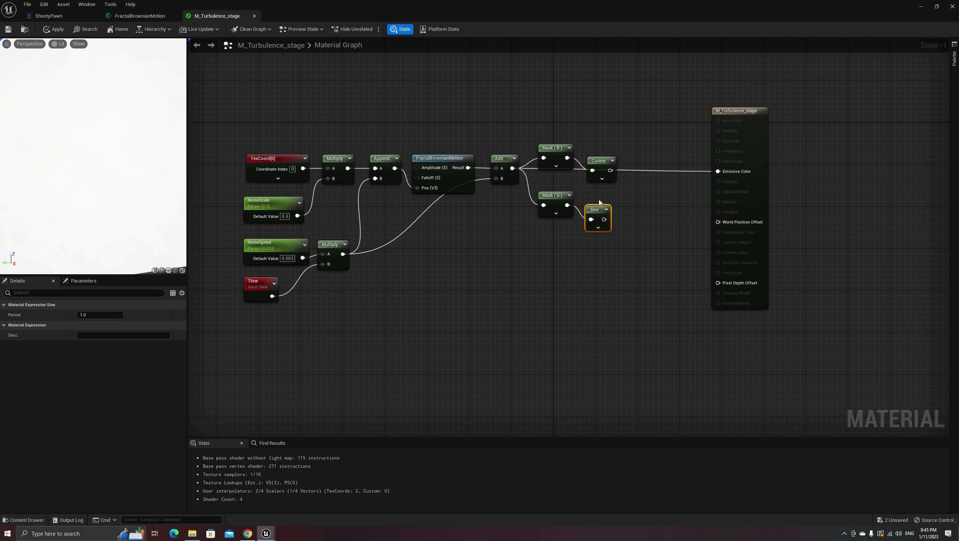
key("q")
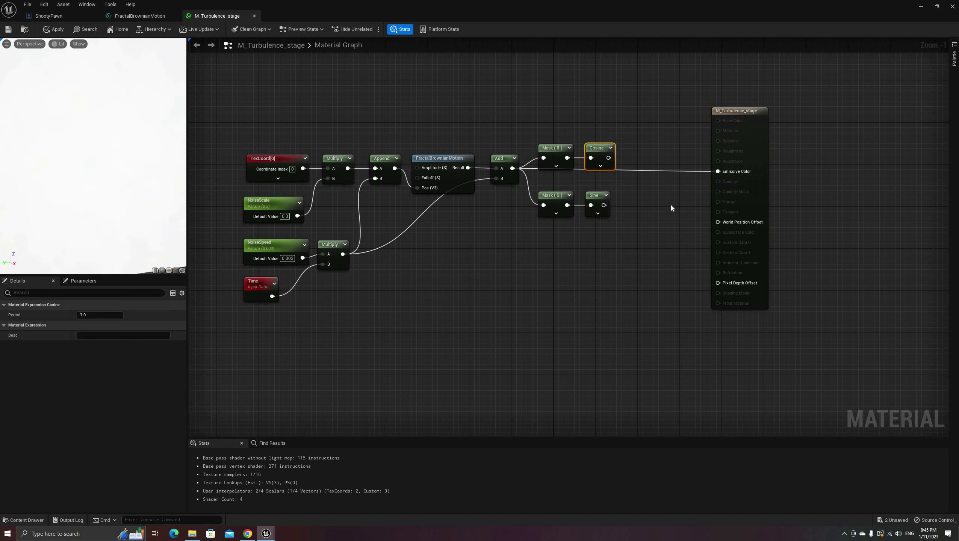
Add a MakeFloat2 node with the Cosine output as X and the Sine output as Y.
left_click_drag(634, 155, 652, 185)
type("make")
key("Return")
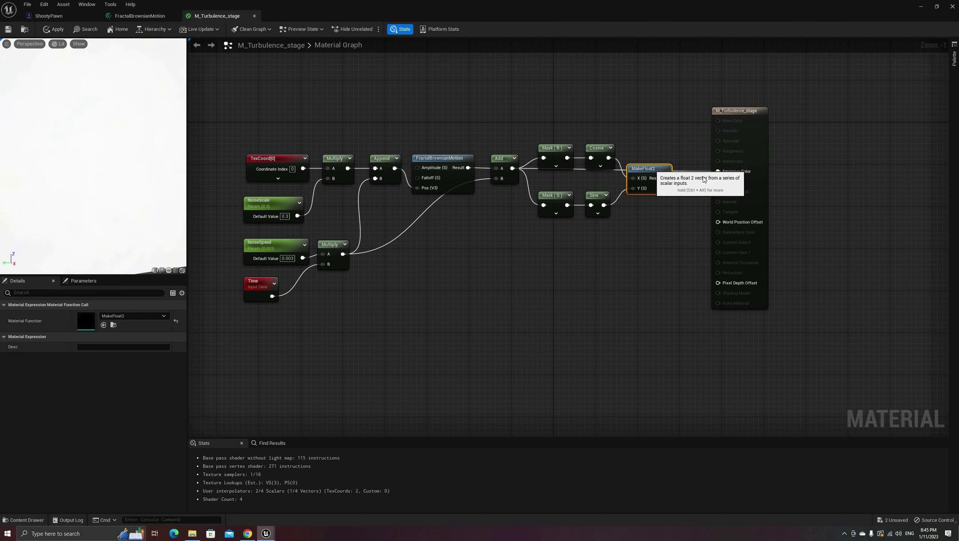
Connect the MakeFloat2 result to the material's Emissive Color and inspect the noise pattern in the preview.
left_click_drag(744, 119, 822, 124)
mouse_move(130, 187)
left_mouse_down()
mouse_move(108, 163)
mouse_move(127, 185)
left_mouse_up()
right_click_drag(127, 186, 127, 213)
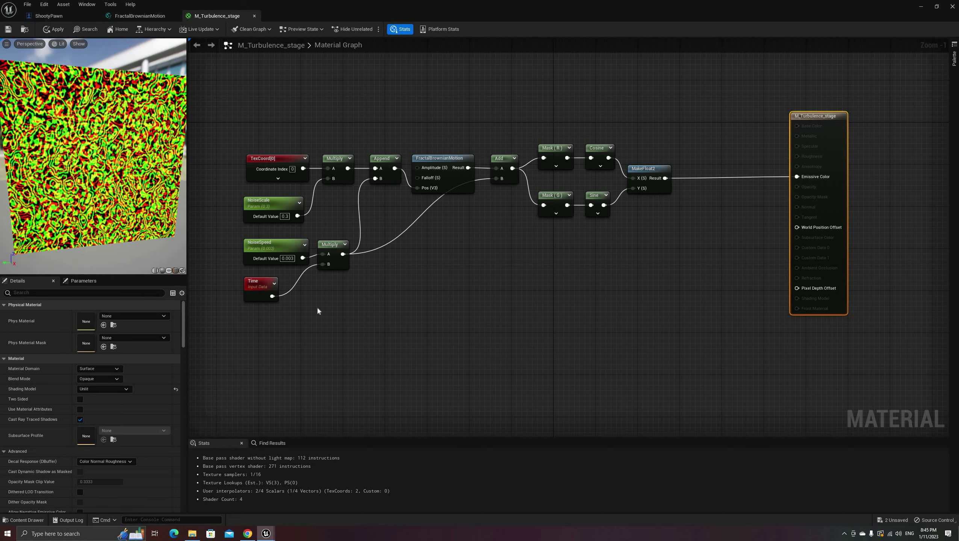
right_click_drag(420, 311, 400, 326)
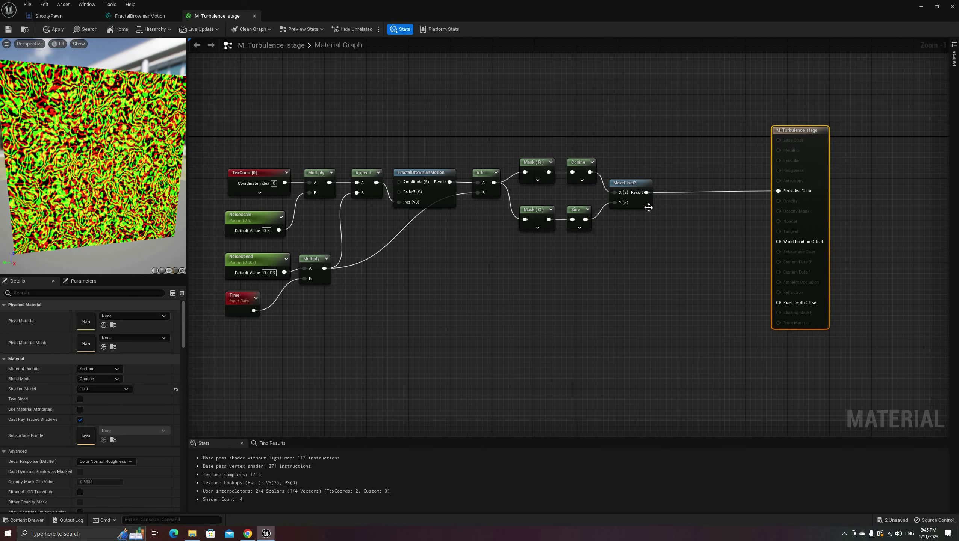
Add a scalar parameter named DistortStrength with a default value of 0.001.
right_click(543, 284)
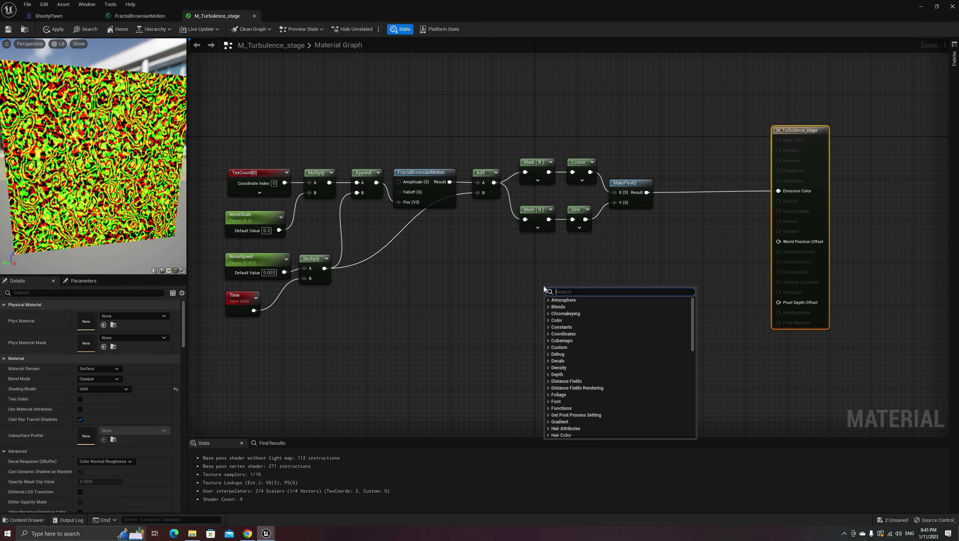
type("scala")
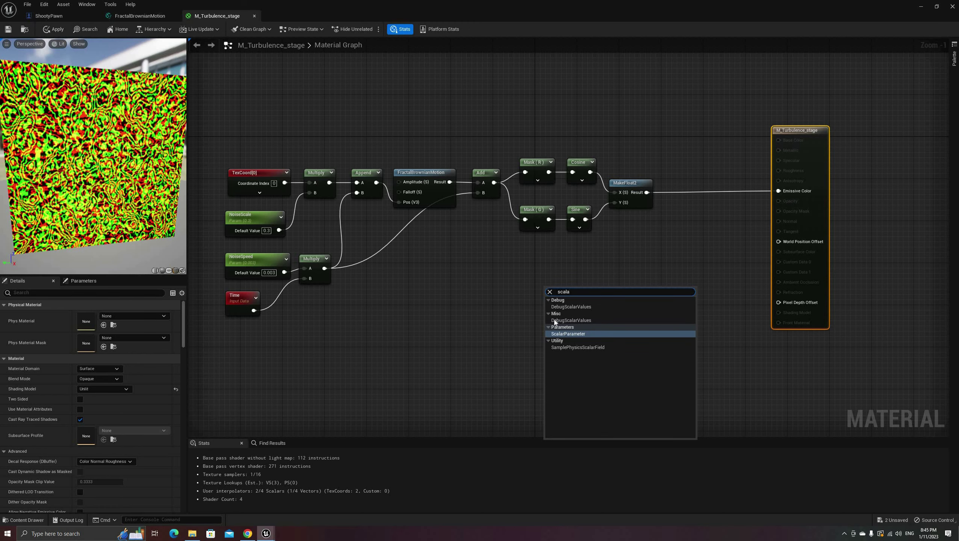
left_click(567, 334)
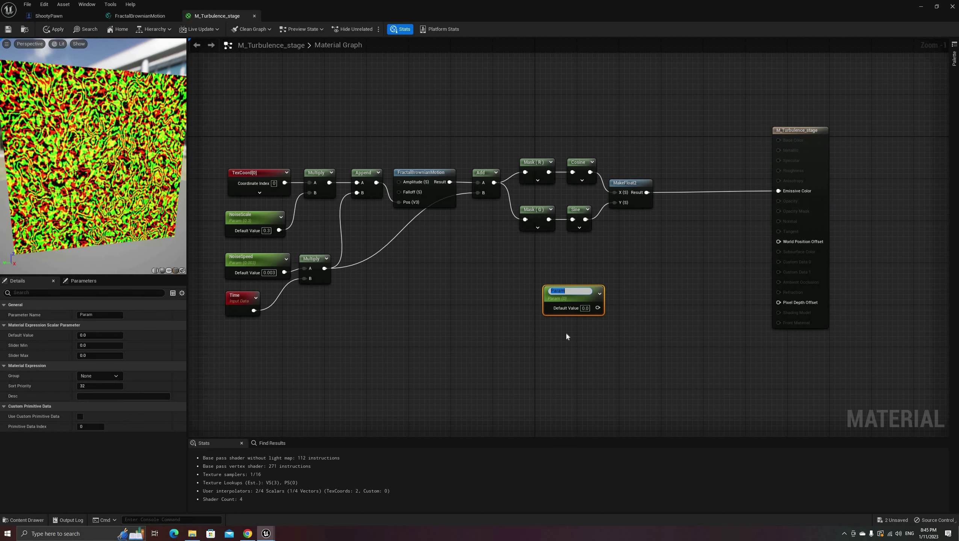
type("DistortStr")
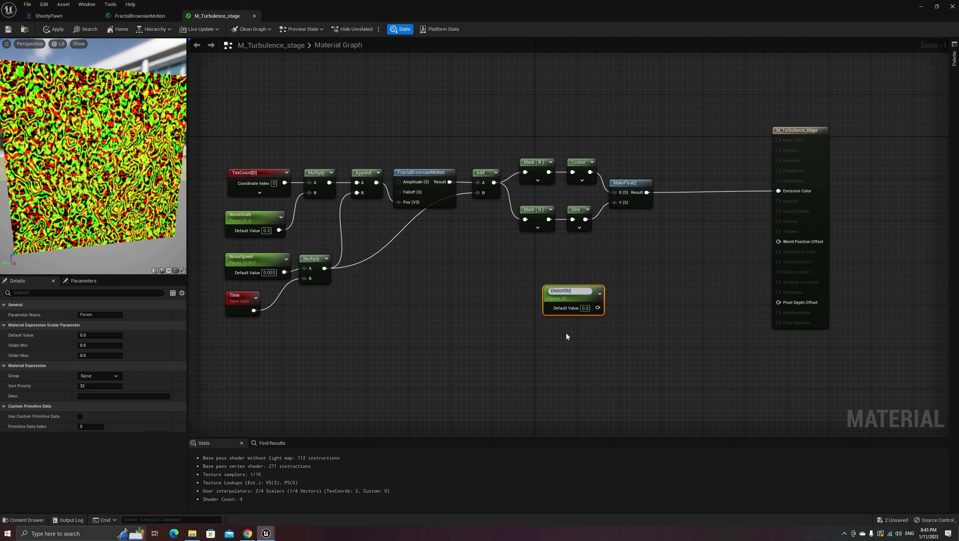
type("ength")
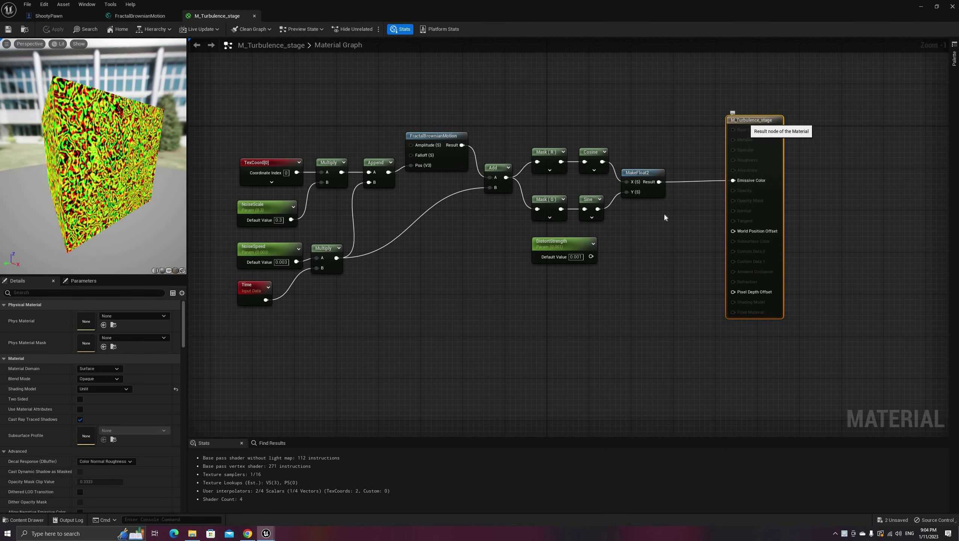
Multiply the MakeFloat2 result by DistortStrength using a new Multiply node.
left_click_drag(747, 121, 778, 120)
left_click_drag(659, 182, 690, 214)
type("mul")
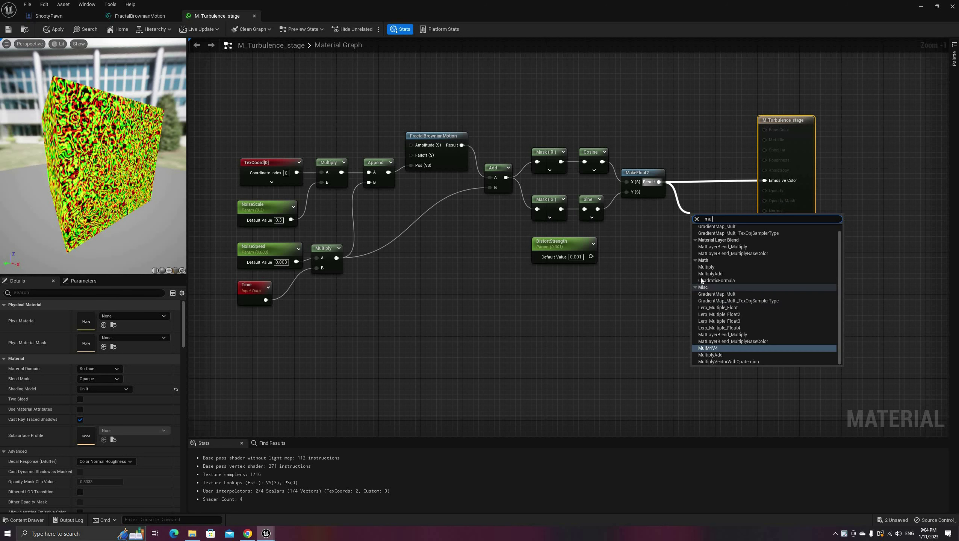
left_click(706, 267)
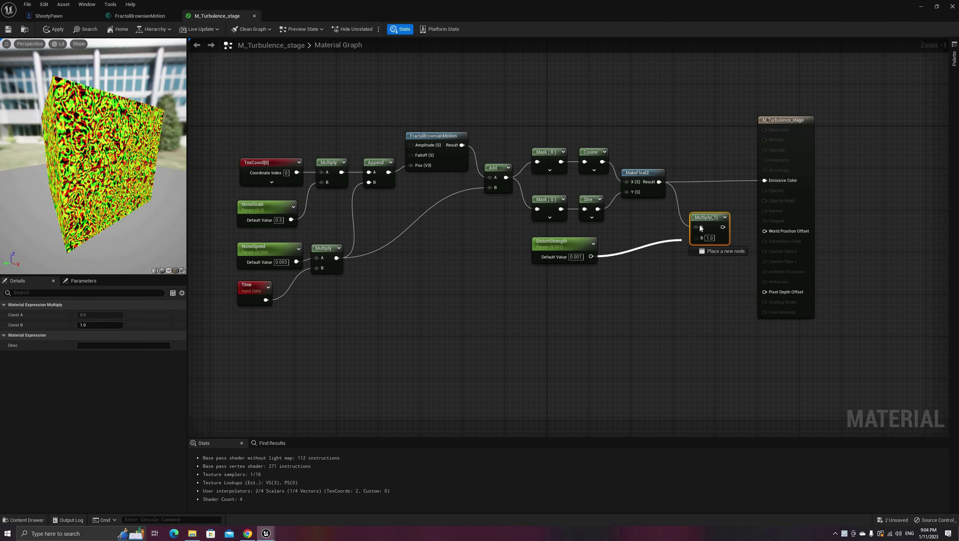
left_click_drag(701, 228, 720, 188)
Feed the scaled distortion into a new Add node and connect the texture coordinates to its B input.
type("add")
left_click(743, 217)
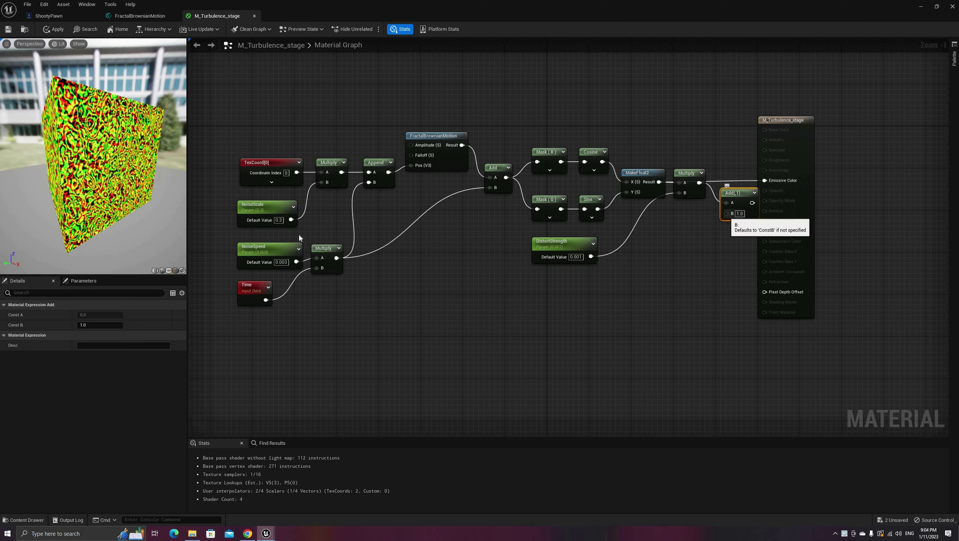
left_click_drag(300, 238, 342, 173)
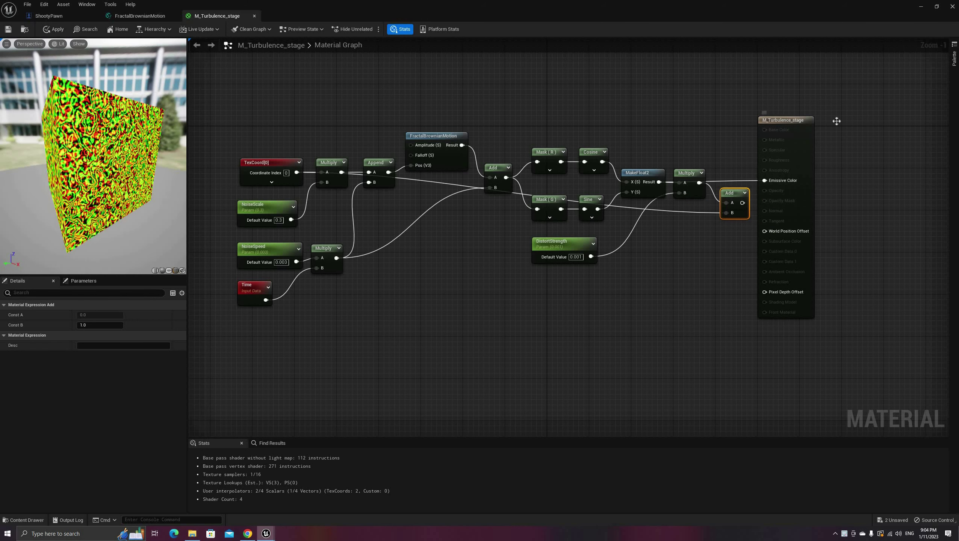
Disconnect the Emissive Color input, move the result node farther out and align the new Add node beside the Multiply.
left_click_drag(778, 121, 836, 121)
left_click_drag(822, 180, 744, 204, "ctrl")
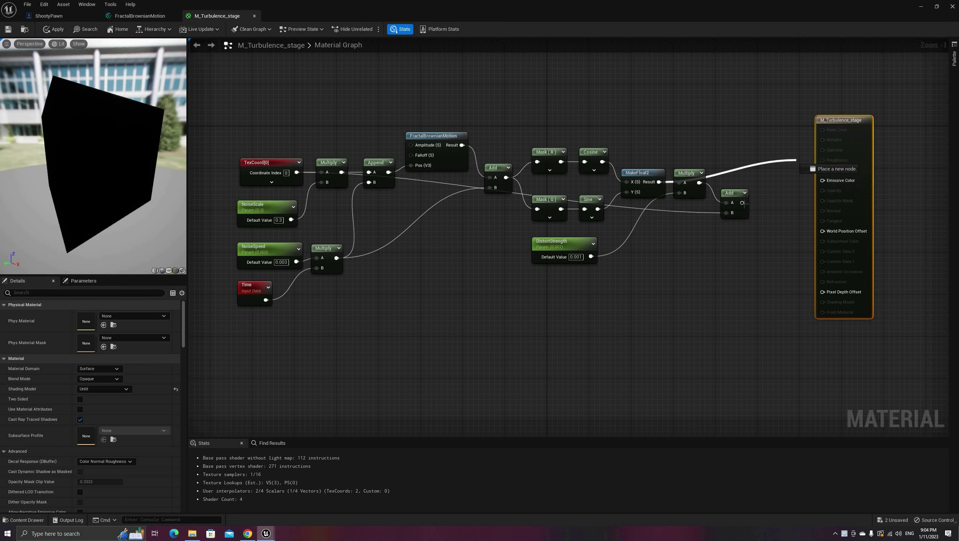
left_click_drag(796, 160, 797, 160, "ctrl")
left_click_drag(729, 193, 725, 173)
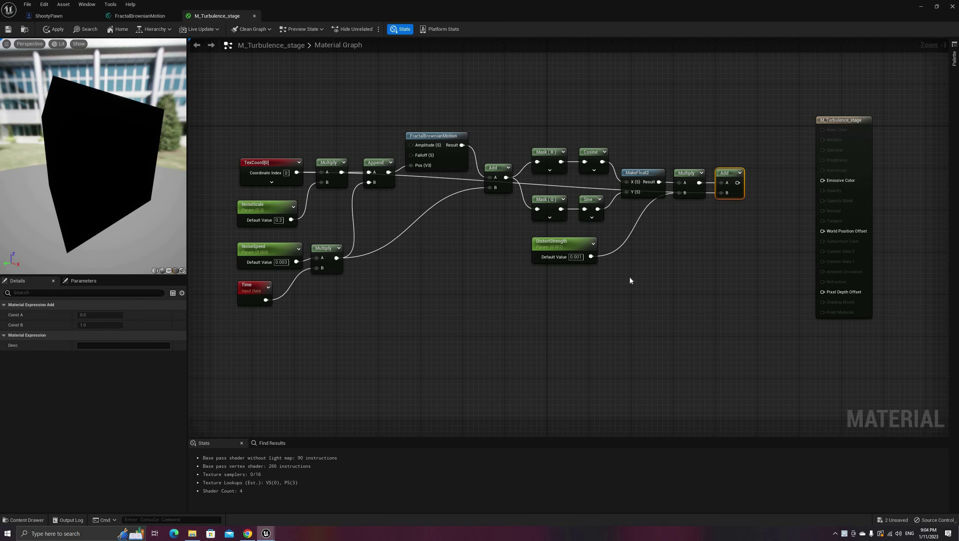
Add a Texture Sample node that reads the RT_Density render target.
left_click(666, 297)
right_click(647, 303)
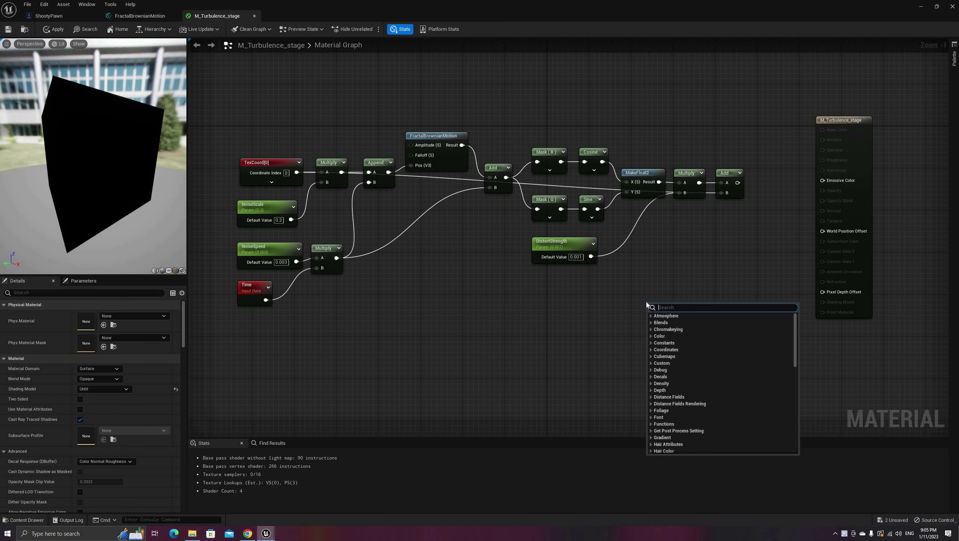
type("tex sa")
left_click(677, 387)
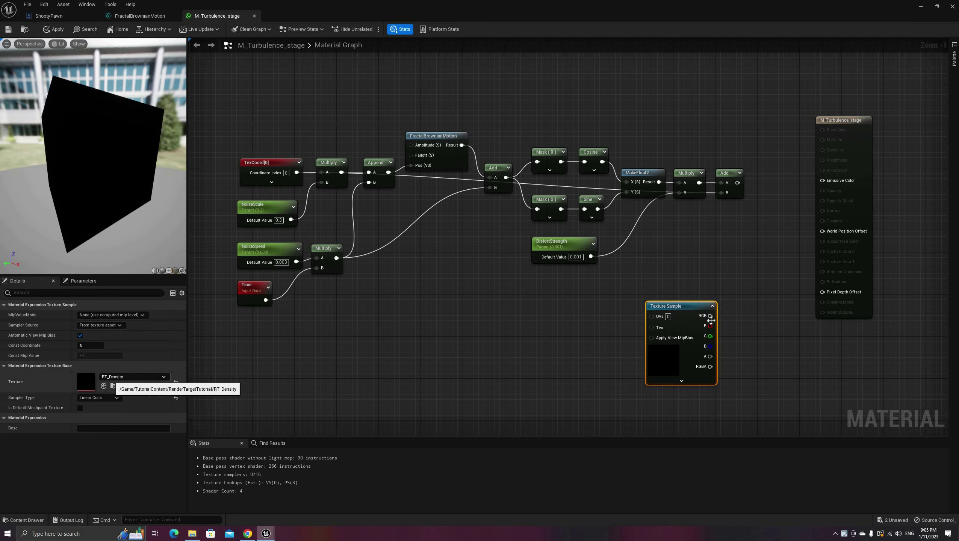
Feed the Texture Sample's RGB output into a new Multiply node.
left_click_drag(710, 316, 743, 316)
type("mul")
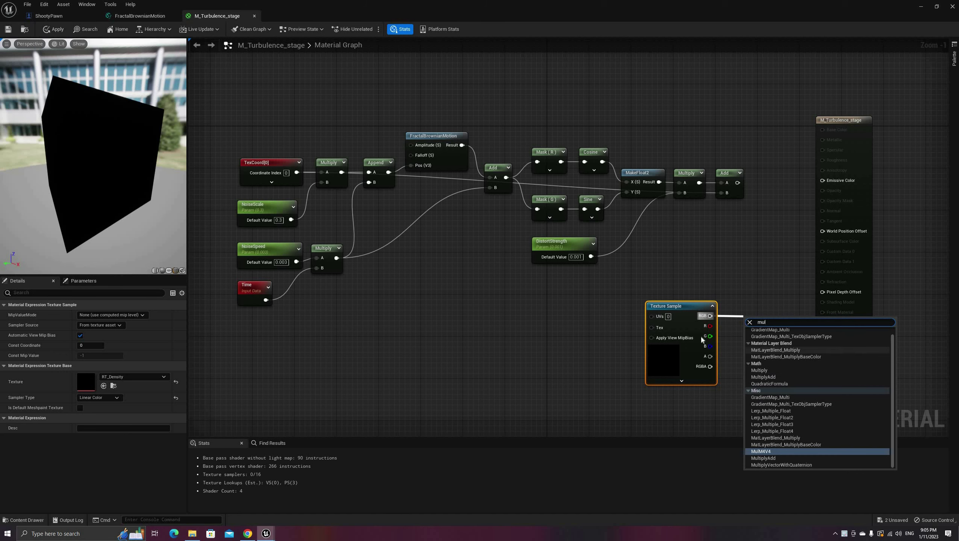
left_click(762, 371)
Connect the Add output to the Texture Sample's UVs and line up the sample, its Multiply and the result node.
left_click_drag(652, 317, 738, 183)
left_click_drag(692, 307, 792, 174)
left_click_drag(836, 121, 892, 116)
left_click_drag(757, 321, 833, 179)
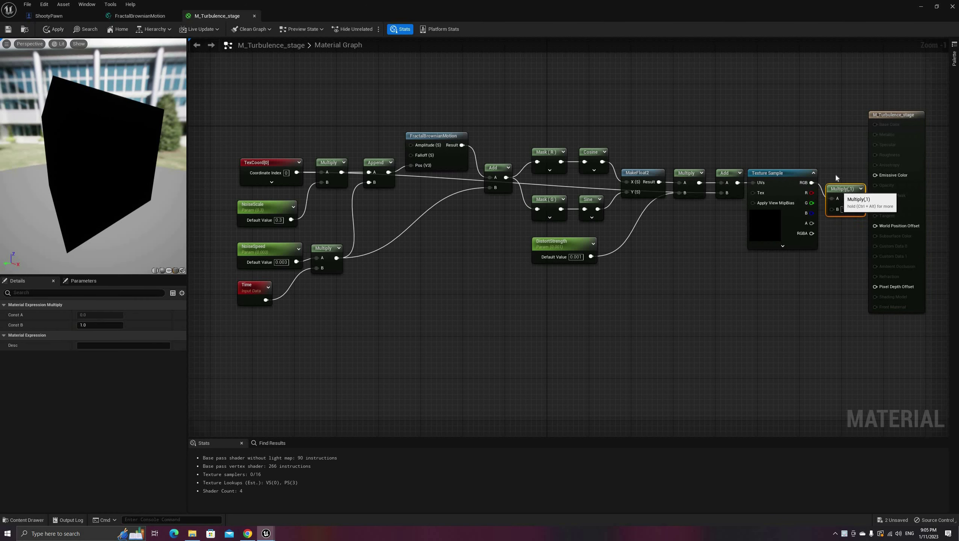
right_click_drag(785, 143, 749, 153)
scroll(786, 144, "down", 1)
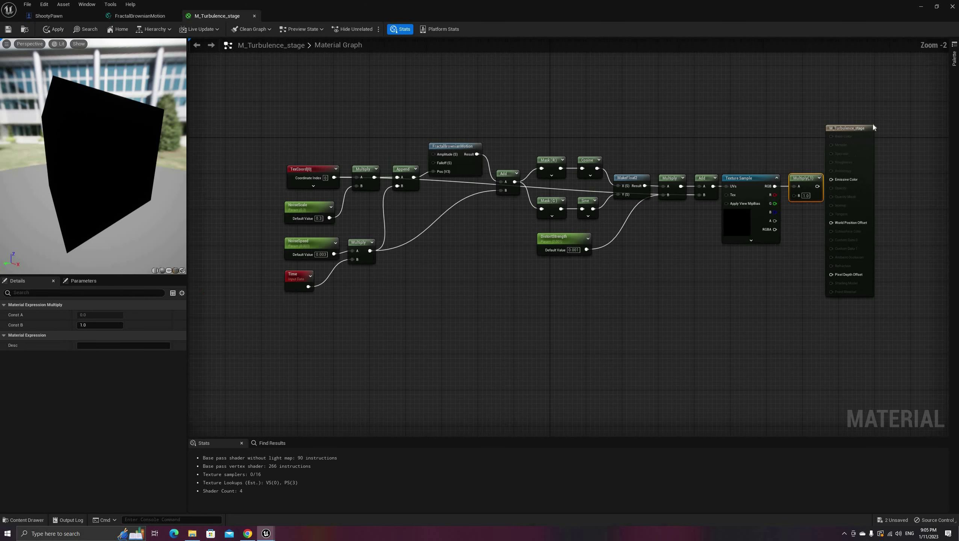
left_click_drag(858, 129, 893, 119)
Add a scalar parameter named FadeScale below the Texture Sample.
left_click(742, 268)
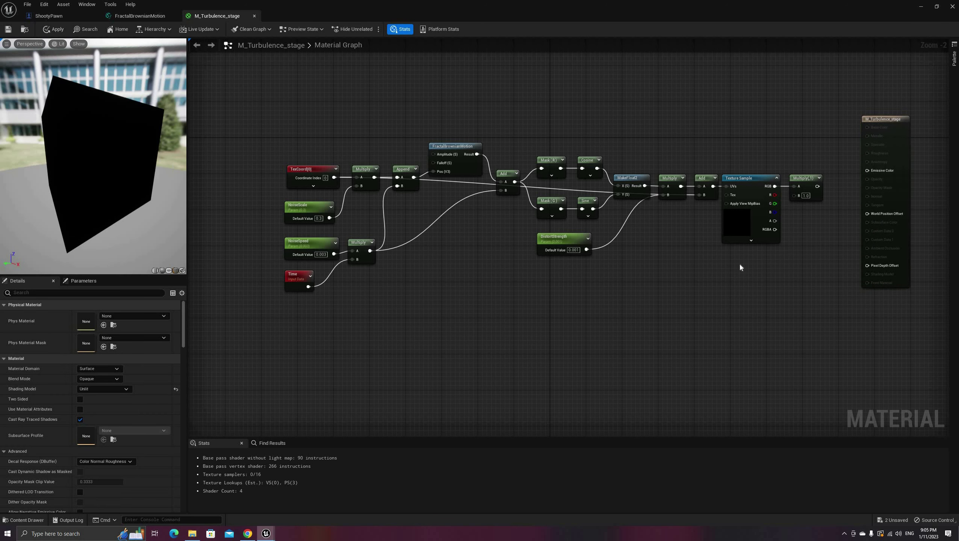
right_click(741, 267)
type("scalar")
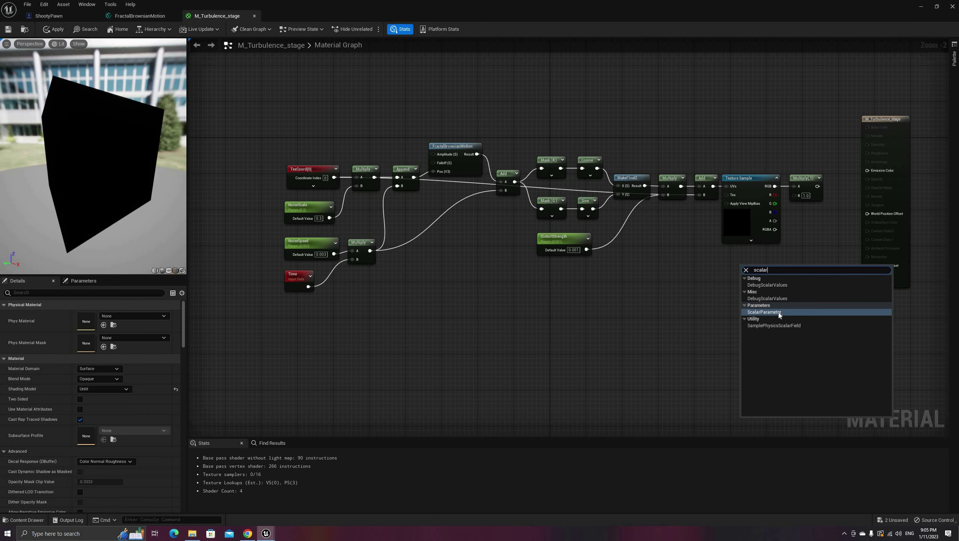
left_click(779, 313)
type("Fa")
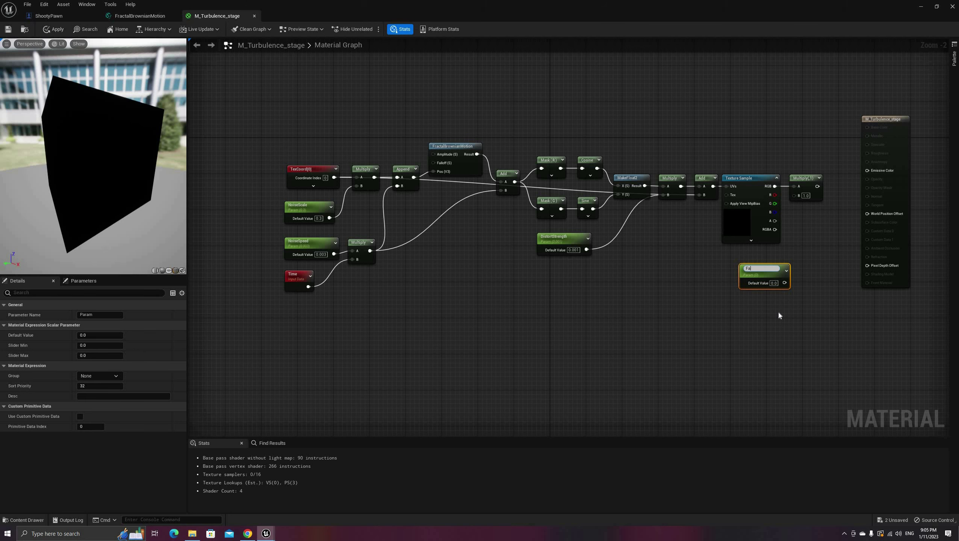
type("deScale")
key("Return")
Set FadeScale's default to 0.99, connect it to the last Multiply's B input, and route that Multiply into Emissive Color.
scroll(786, 258, "up", 2)
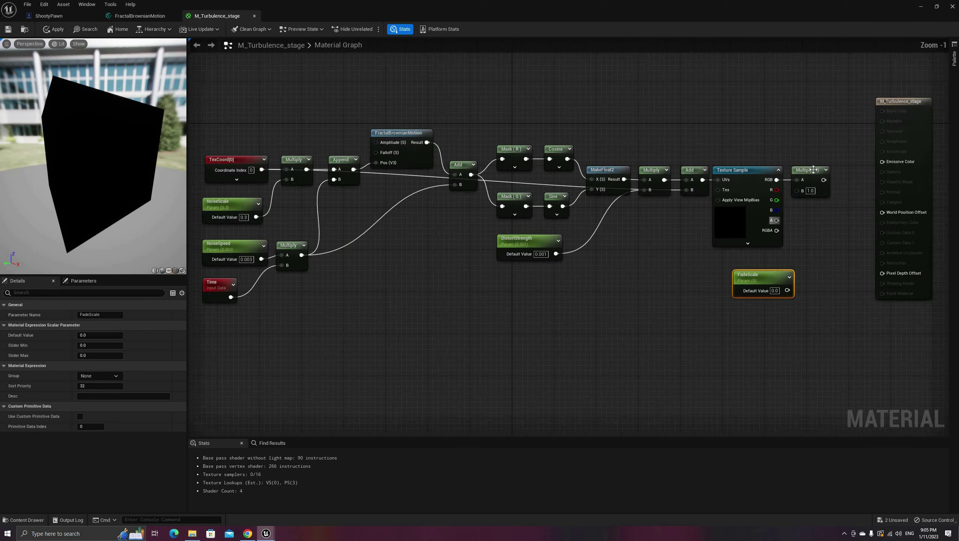
right_click_drag(712, 297, 649, 310)
left_click_drag(715, 300, 698, 289)
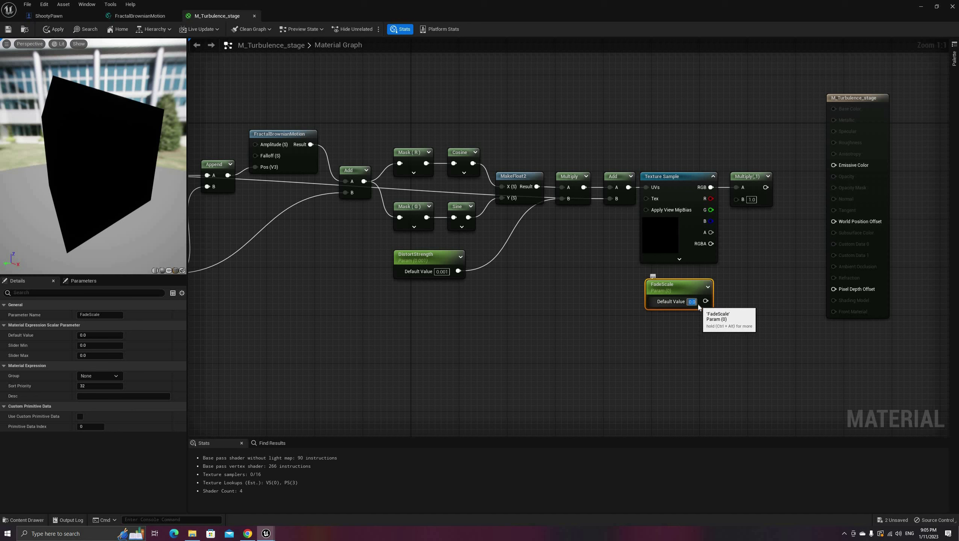
left_click_drag(708, 301, 834, 165)
left_click_drag(858, 95, 821, 112)
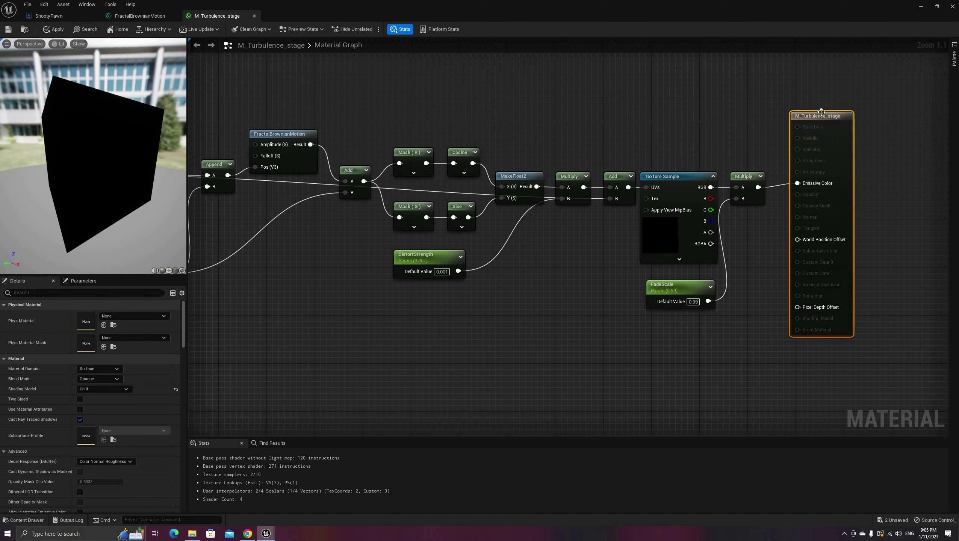
left_click(647, 182, "shift")
left_click(680, 286, "shift")
left_click(741, 178, "shift")
left_click_drag(704, 179, 746, 179)
left_click(607, 139)
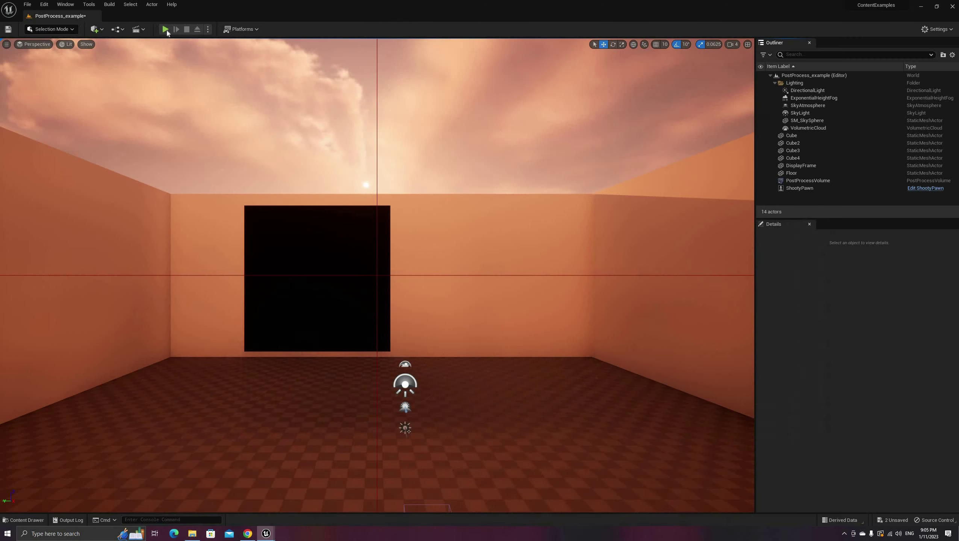
Play the PostProcess_example level, approach the black display frame and shoot several character sprites onto it.
key("alt+p")
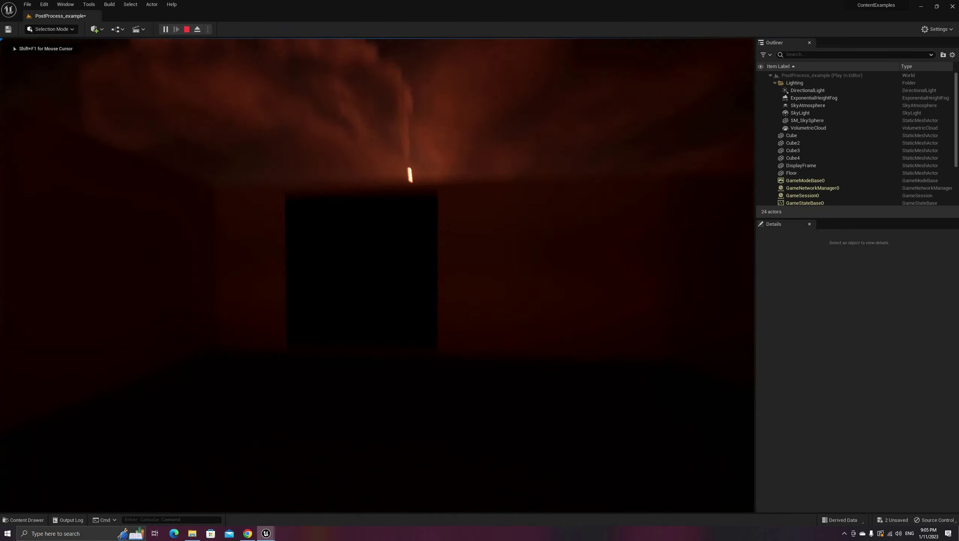
key("w")
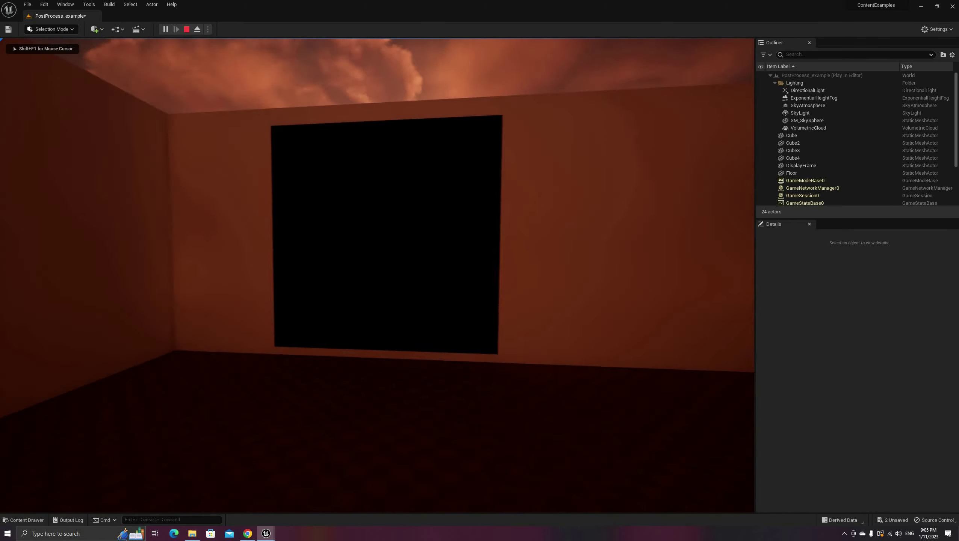
key("w")
left_click(378, 276)
left_click(377, 275)
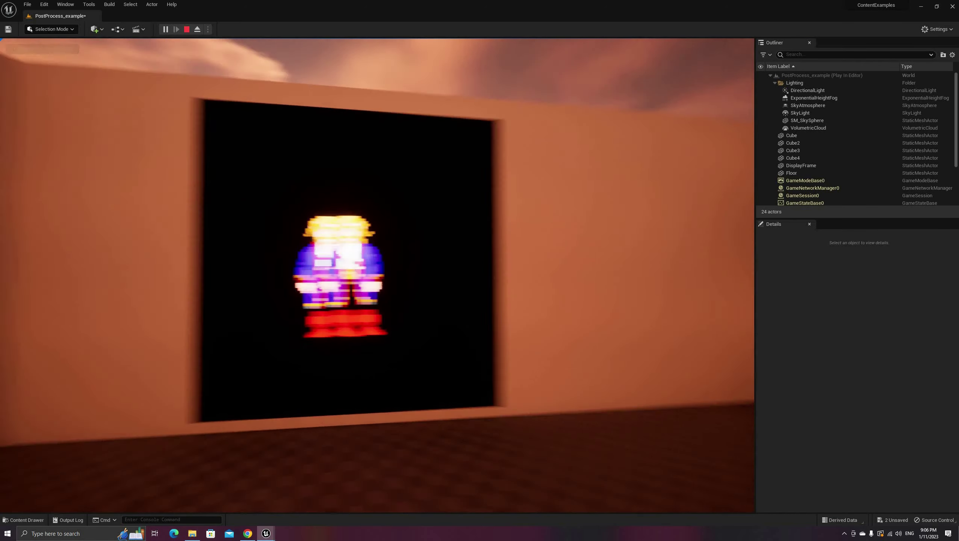
left_click(377, 276)
Move around the canvas while painting on it to examine how the turbulence distorts and fades the paint.
key("w")
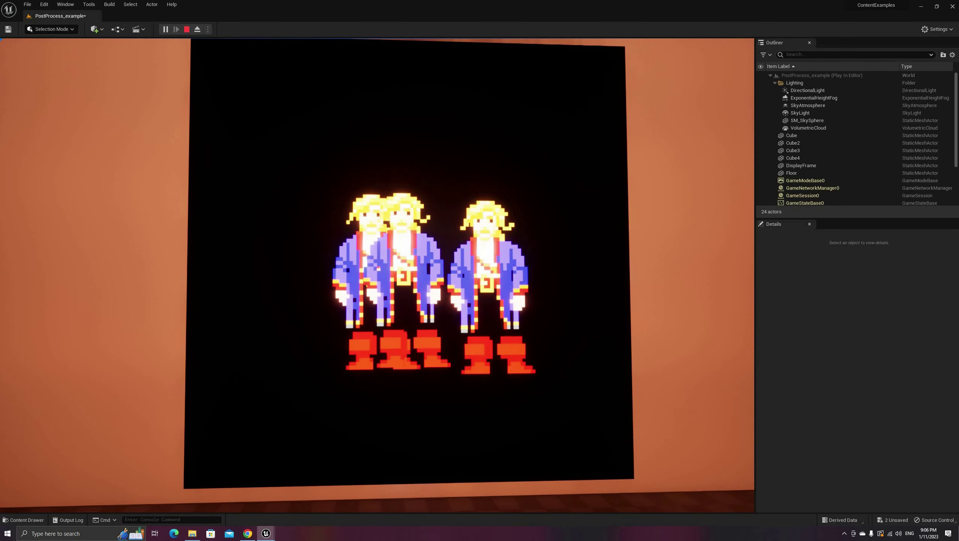
key("w")
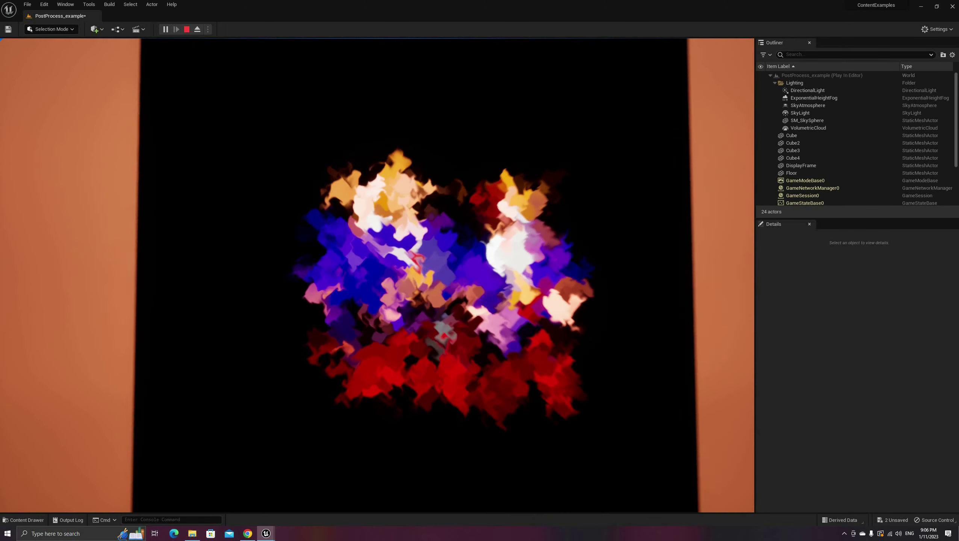
key("a")
key("w")
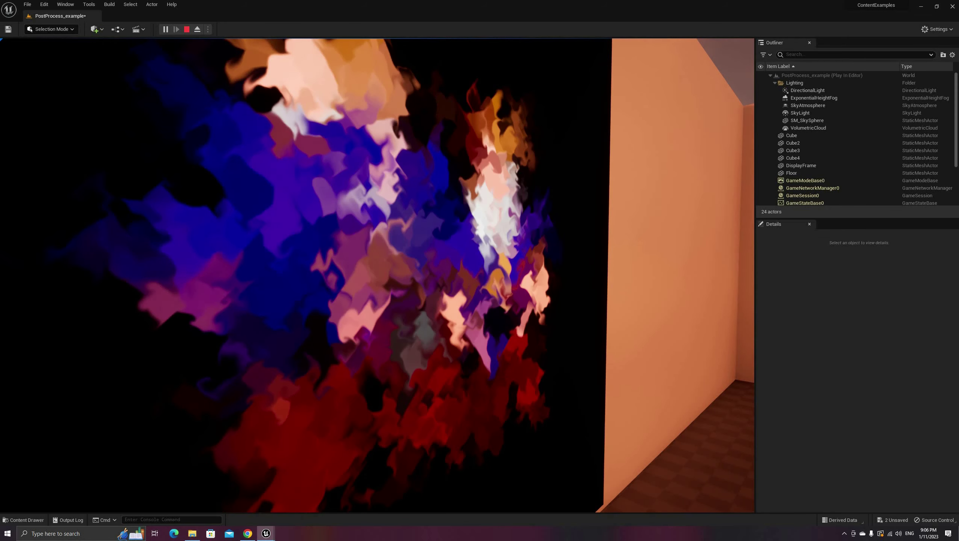
key("s")
key("s")
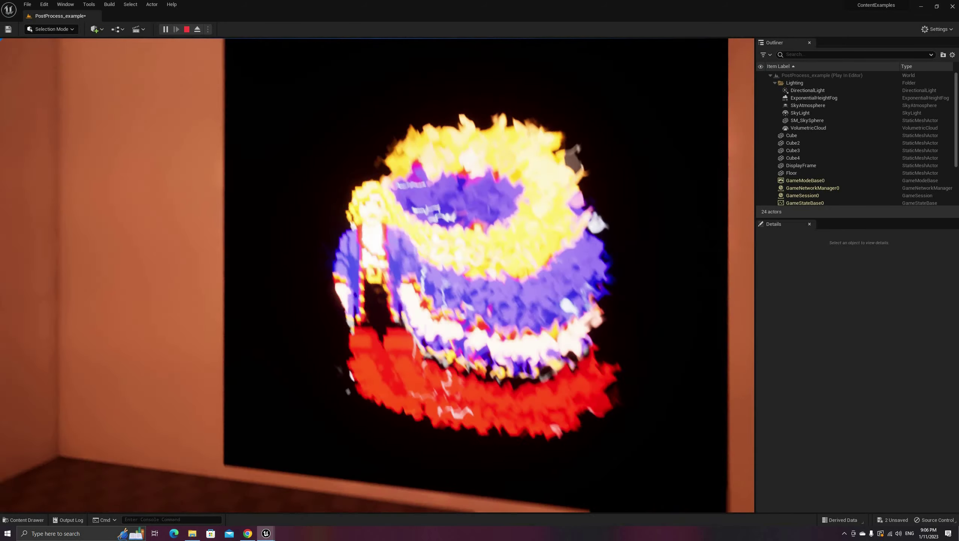
key("s")
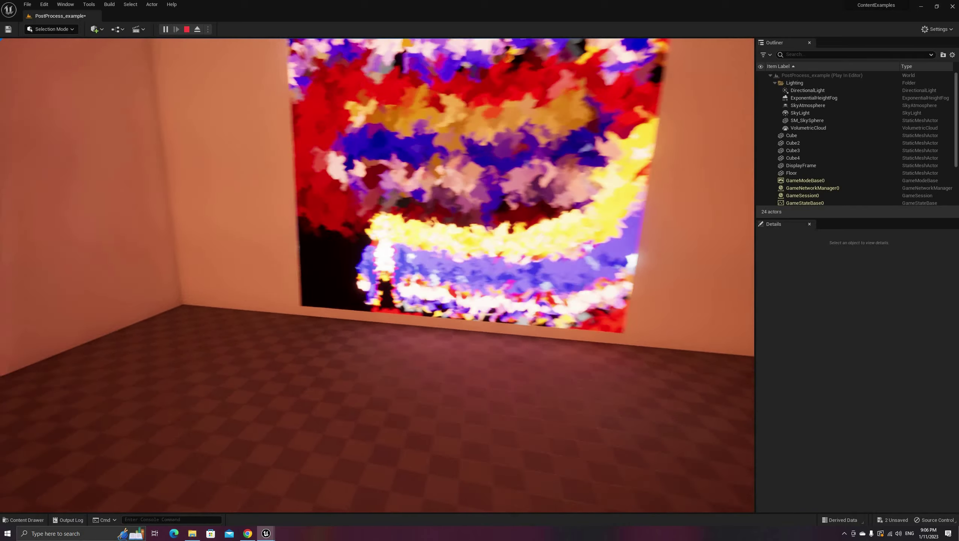
key("s")
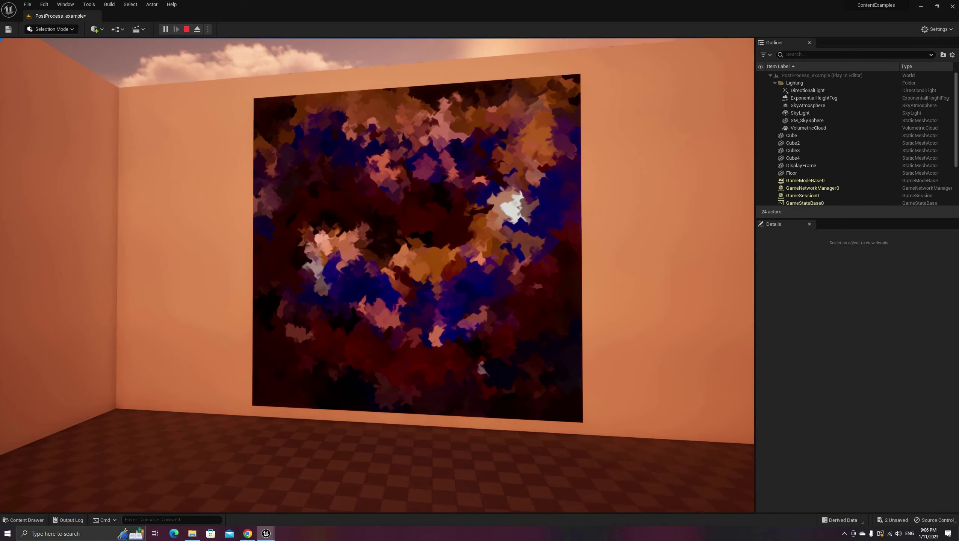
key("w")
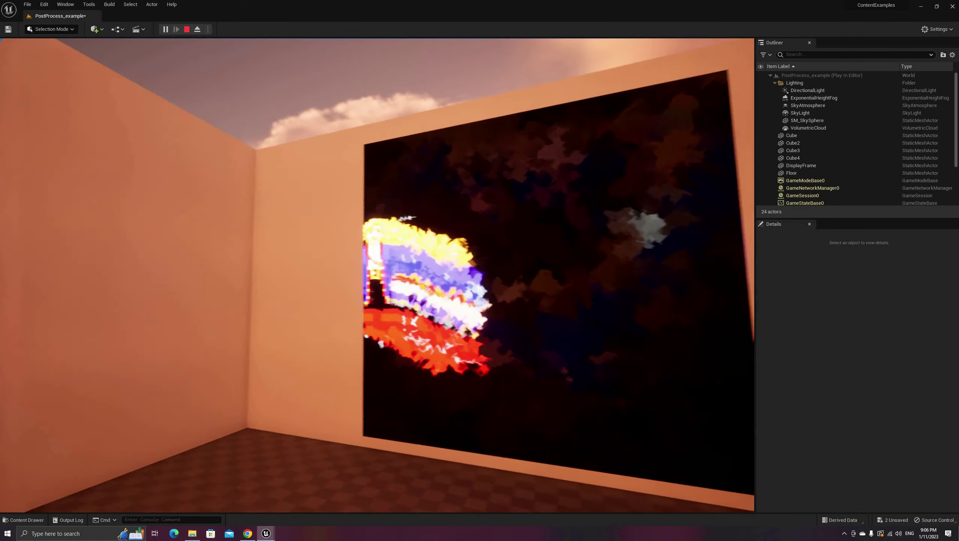
Back away from the canvas to view the fading paint and stop the play session.
key("s")
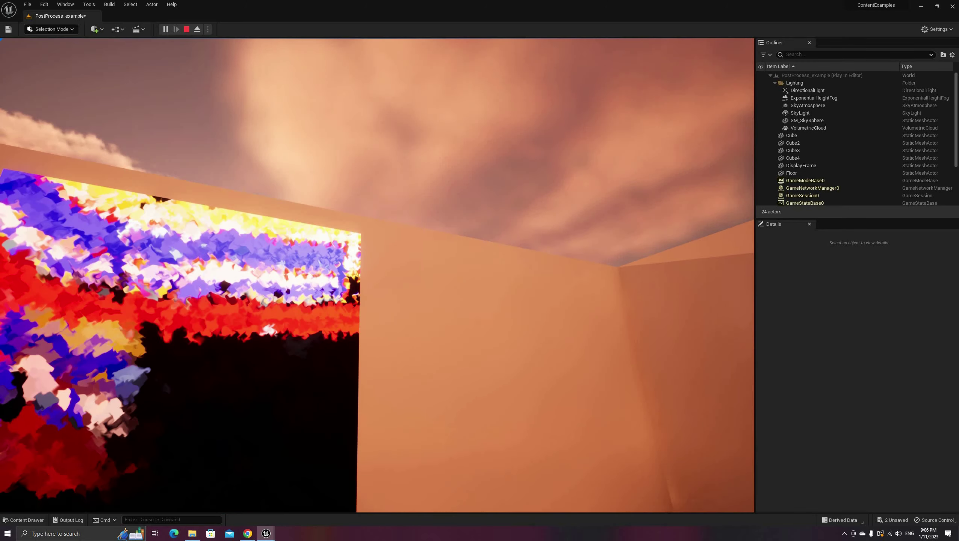
key("shift+F1")
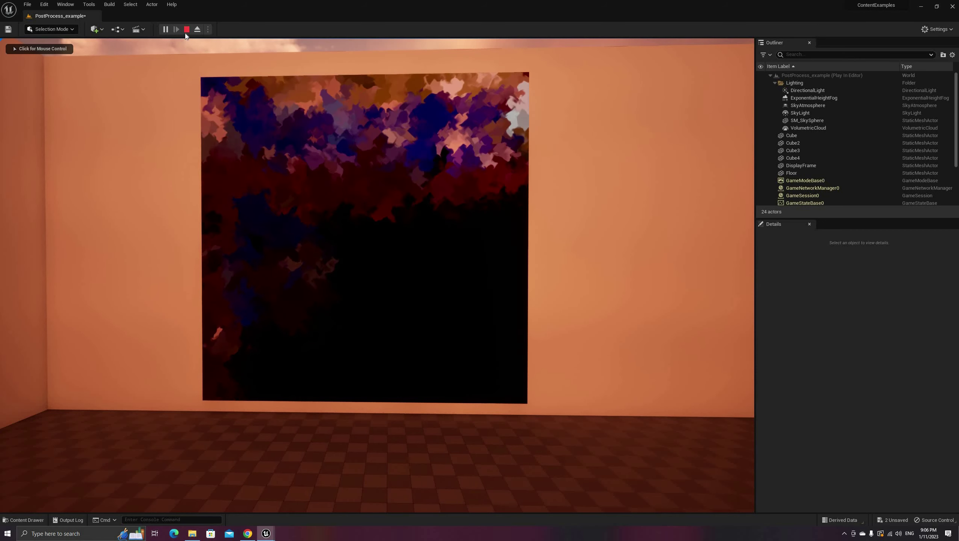
key("Escape")
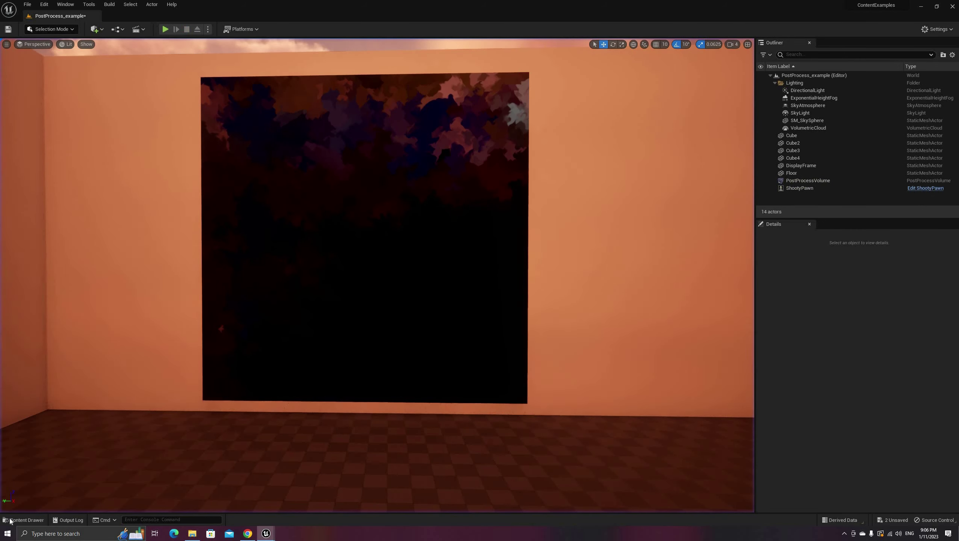
Open the RT_Density render target and change its Address X mode.
key("ctrl+space")
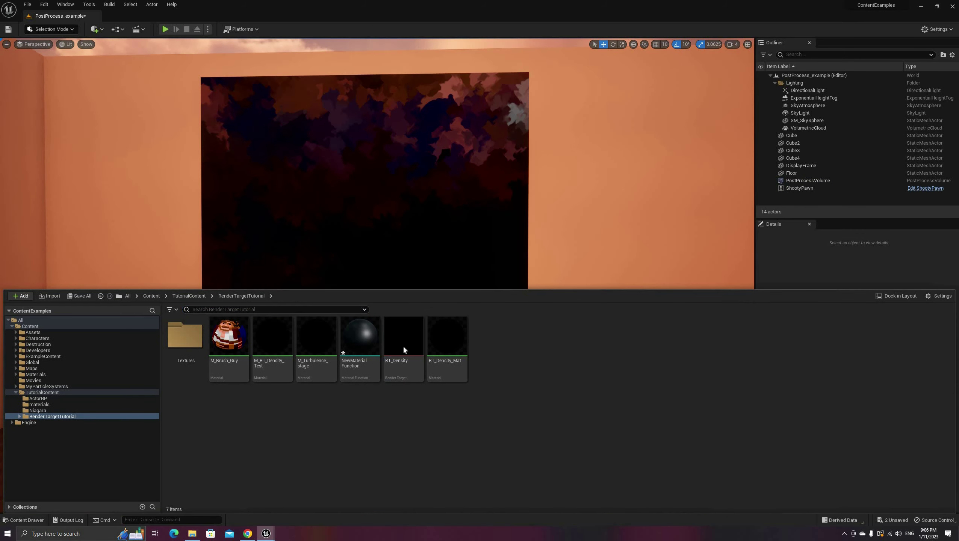
double_click(404, 350)
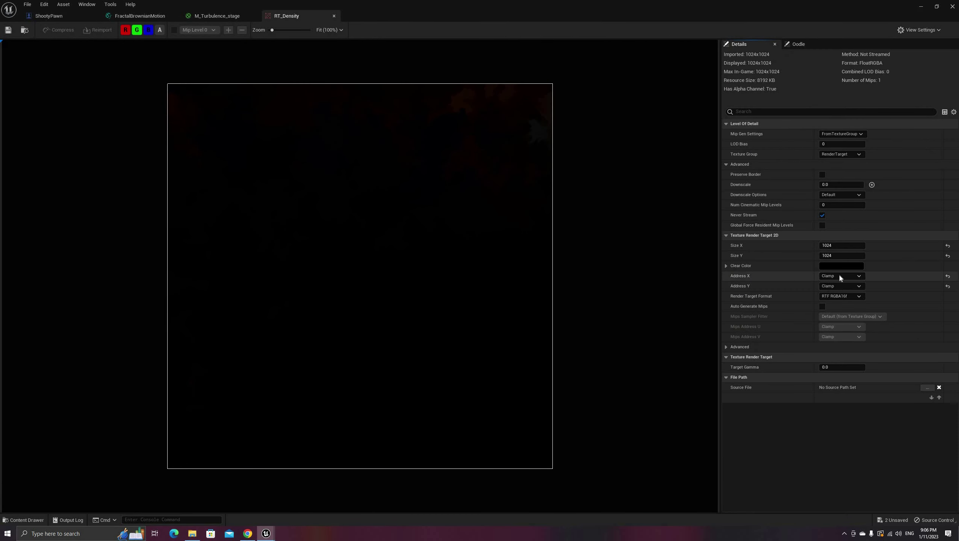
left_click(837, 277)
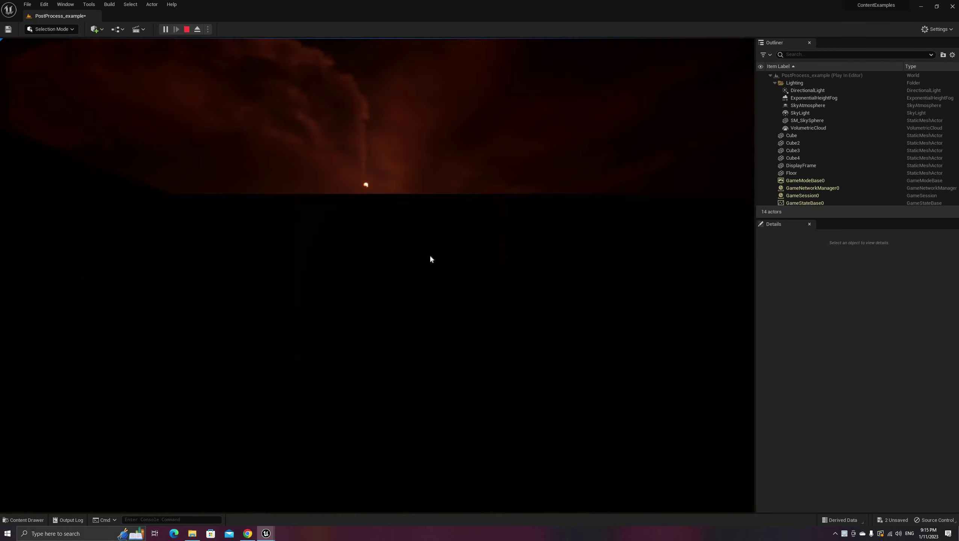
Play the level, paint sprites over the canvas edges to examine how paint behaves at the borders, and stop the session.
key("w")
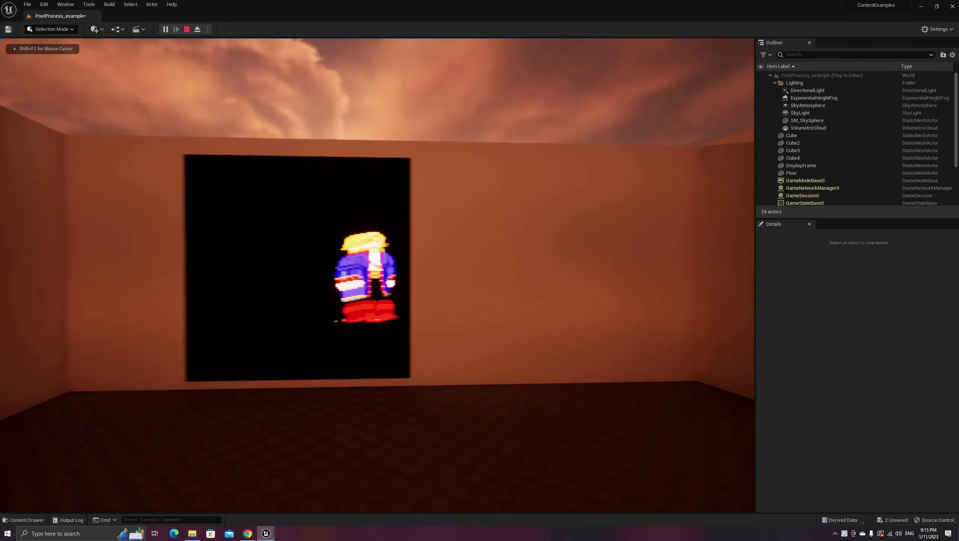
key("s")
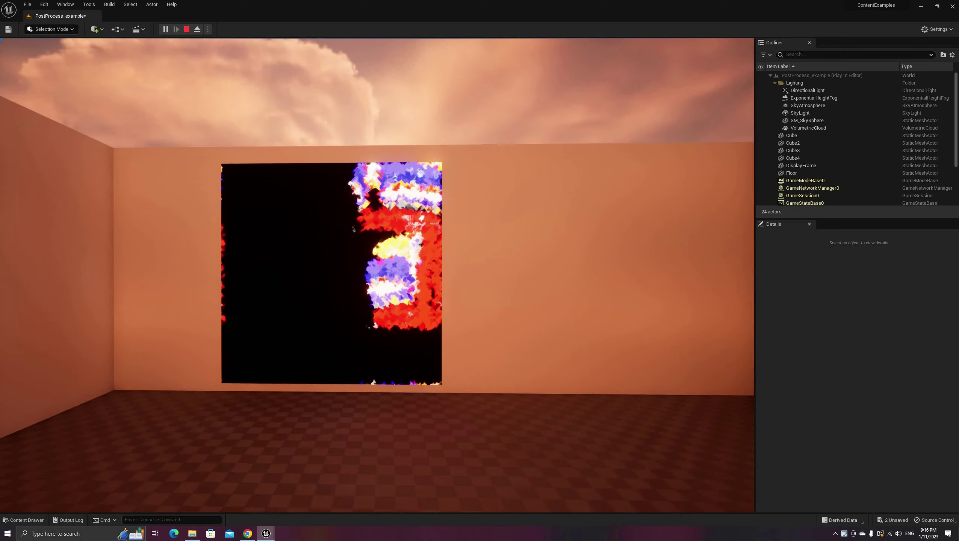
key("w")
key("s")
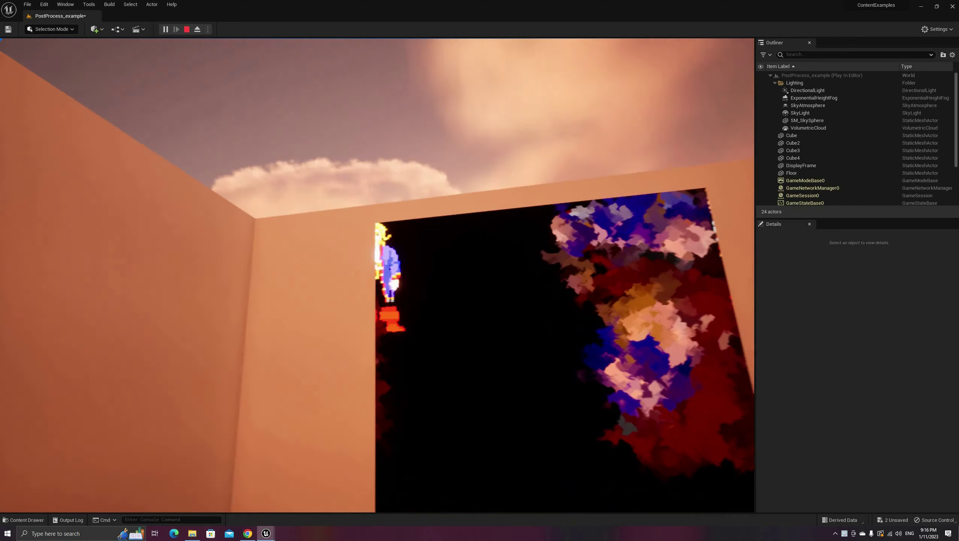
key("w")
key("d")
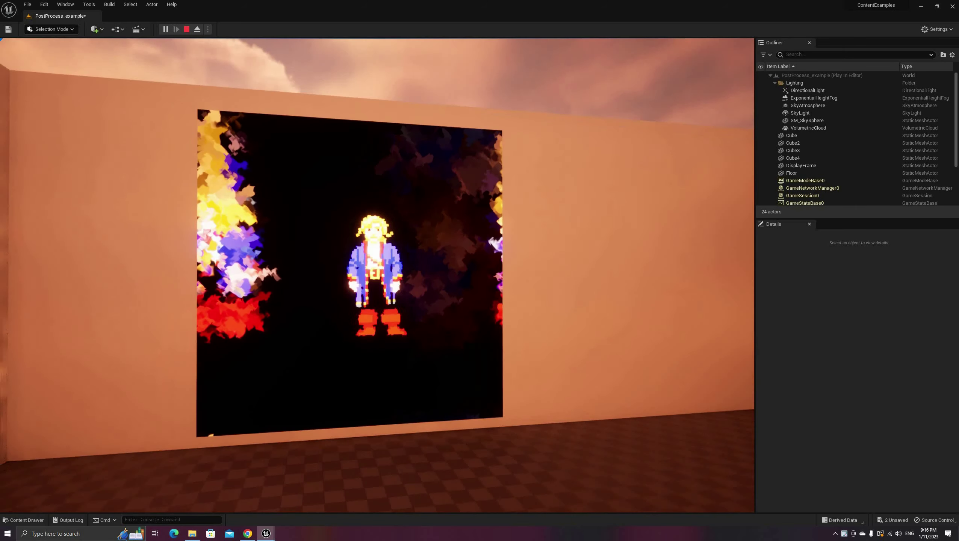
key("shift+F1")
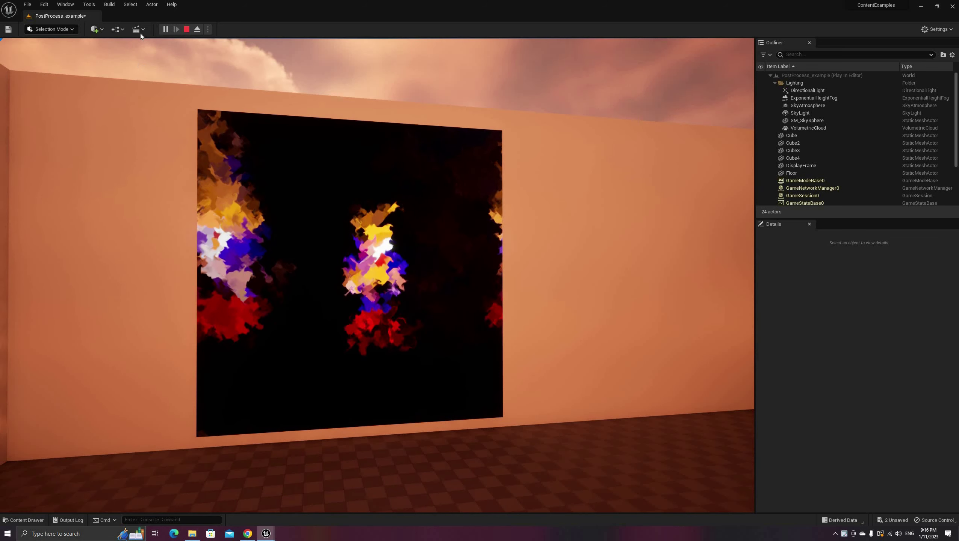
left_click(187, 29)
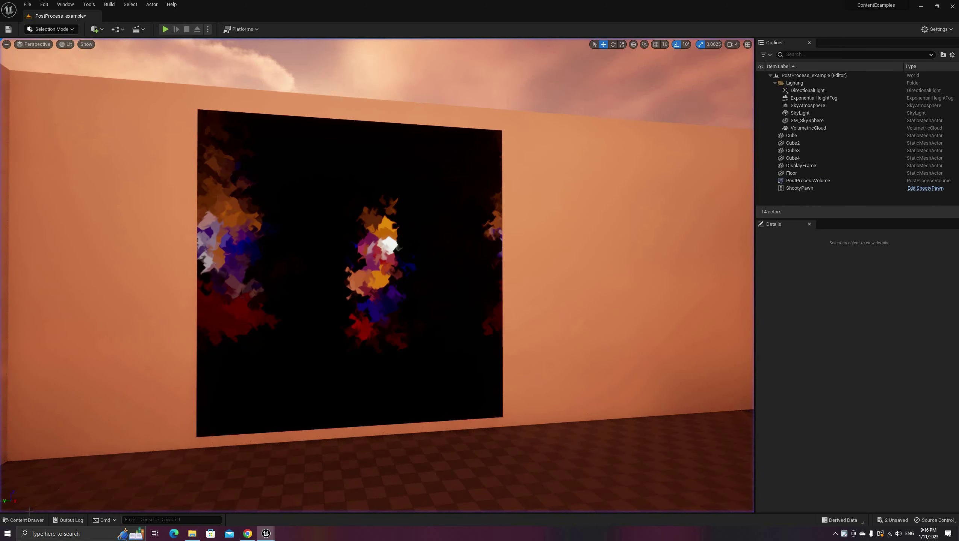
In M_Turbulence_stage, set DistortStrength's default to 0.005, and play the level to test the distortion.
left_click(23, 521)
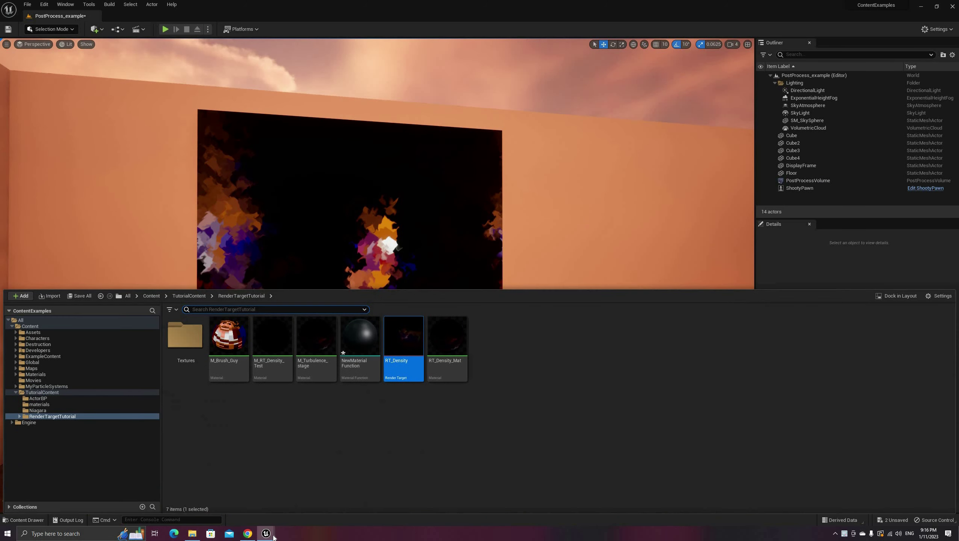
double_click(318, 343)
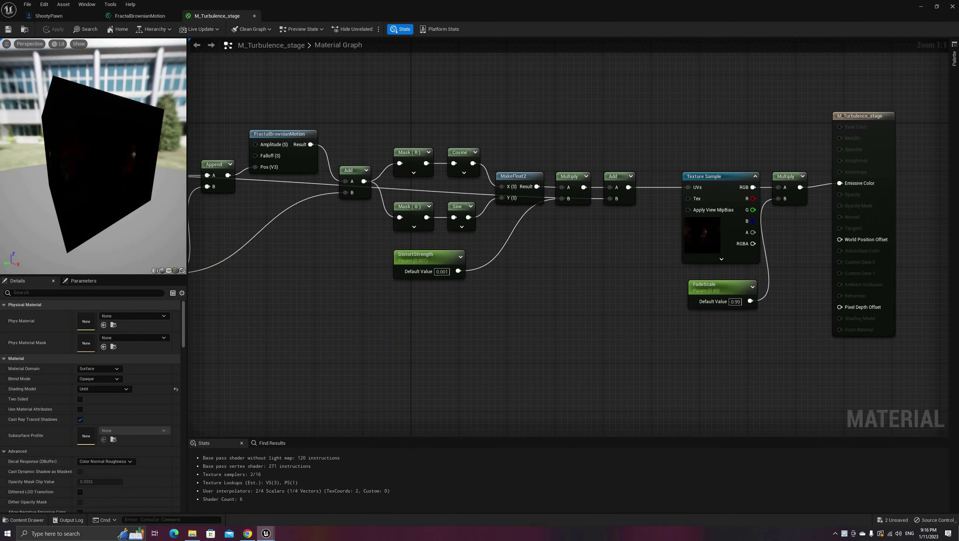
scroll(296, 317, "down", 1)
right_click_drag(450, 305, 556, 298)
right_click_drag(337, 232, 440, 225)
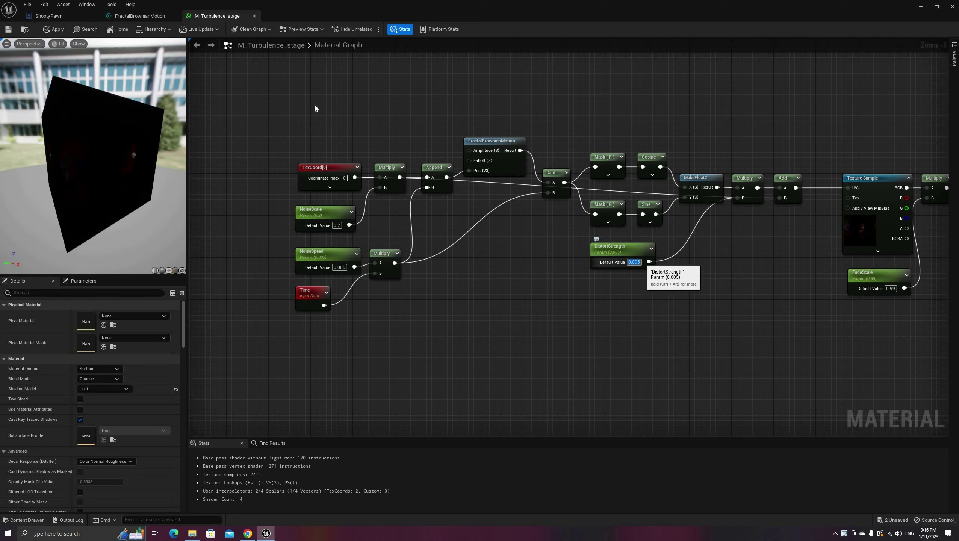
right_click_drag(315, 108, 242, 117)
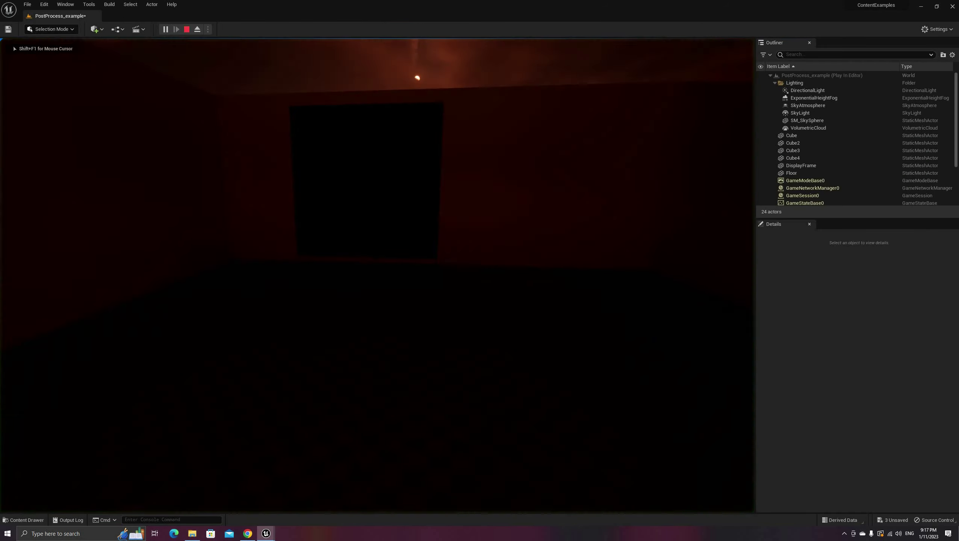
key("w")
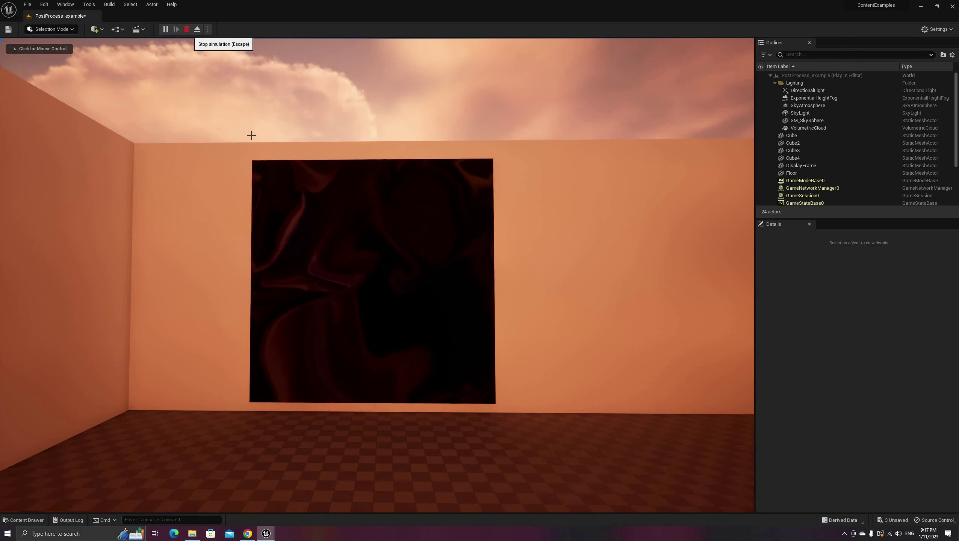
key("Escape")
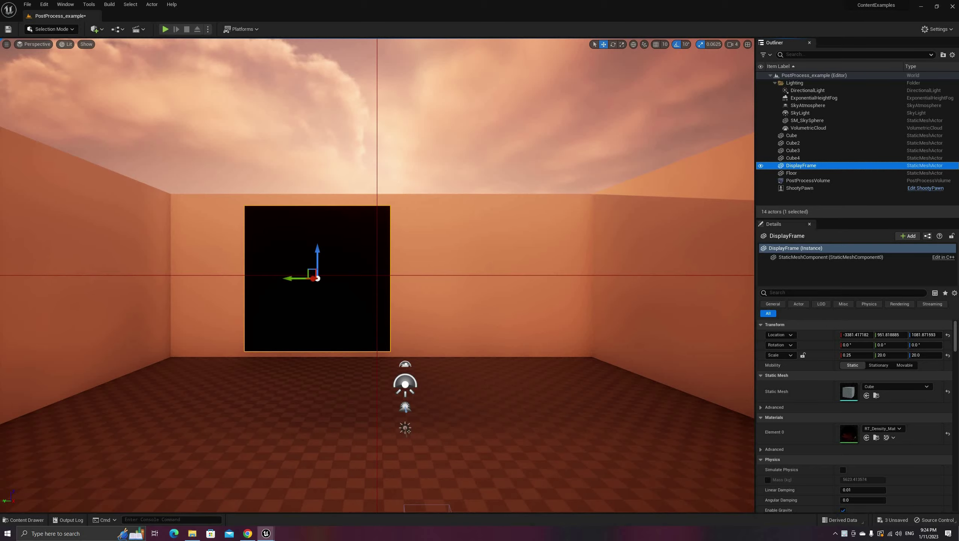
Duplicate DisplayFrame and place the copy beside the original along the back wall.
mouse_move(345, 340)
right_mouse_down()
mouse_move(345, 322)
mouse_move(340, 343)
right_mouse_up()
key("w")
left_click_drag(332, 296, 545, 298, "alt")
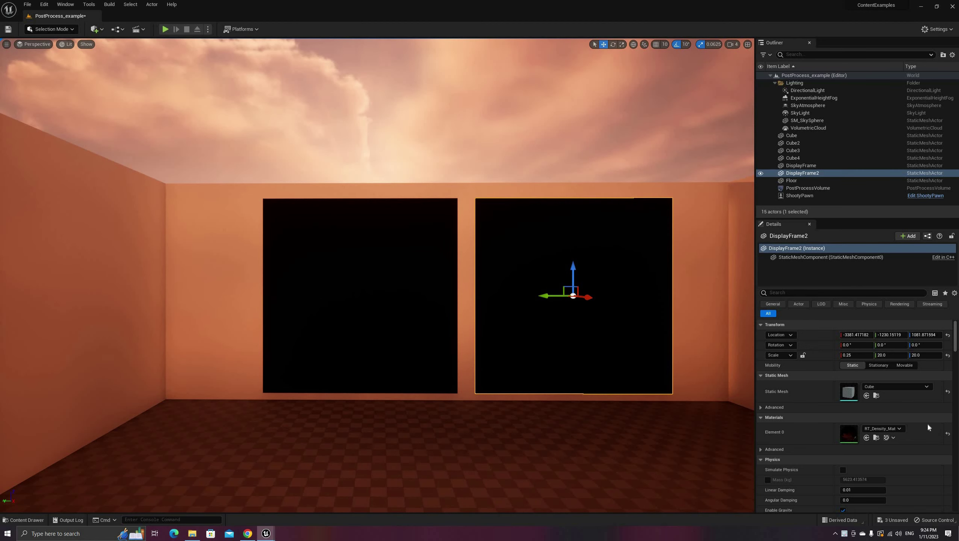
Apply the M_Turbulence_stage material to the duplicated display frame.
left_click(894, 429)
left_click(894, 429)
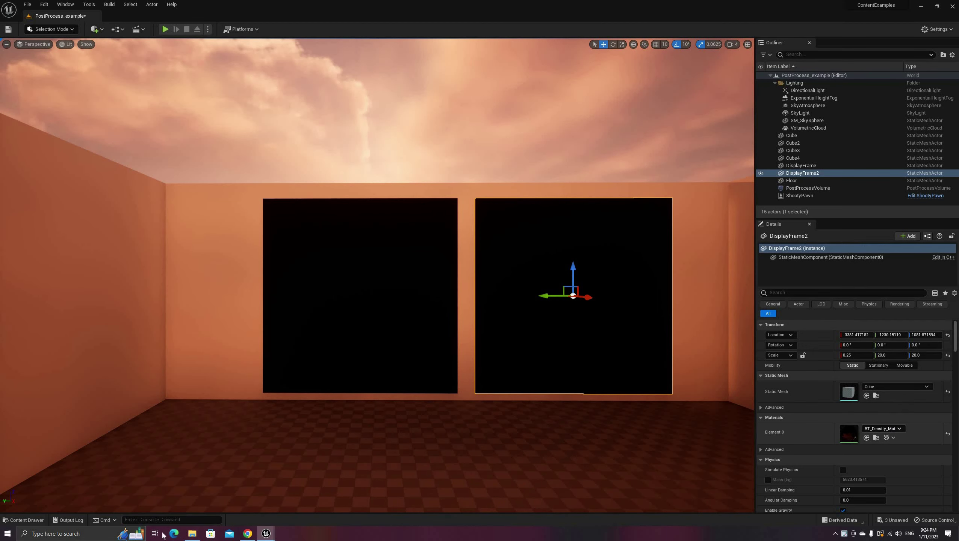
left_click(23, 520)
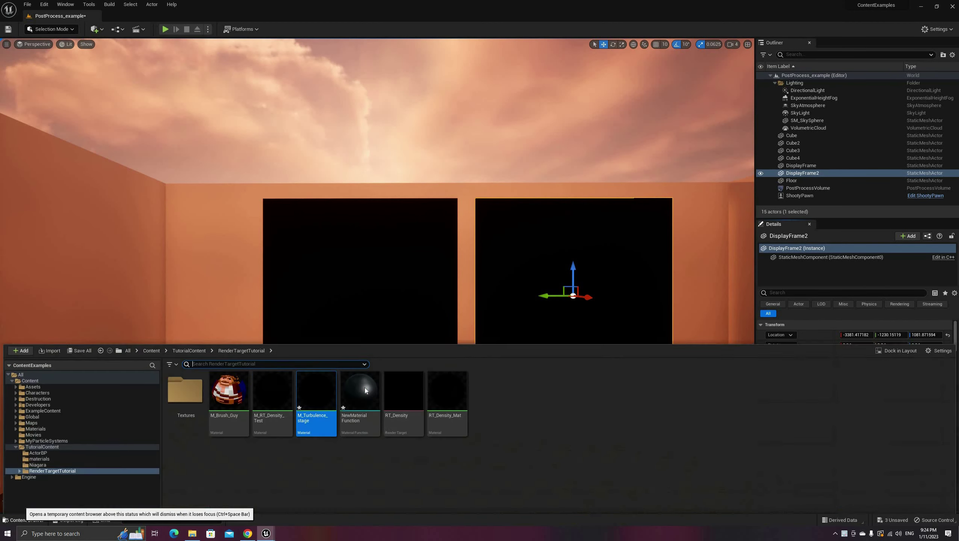
mouse_move(543, 268)
left_mouse_down()
mouse_move(544, 255)
mouse_move(546, 275)
left_mouse_up()
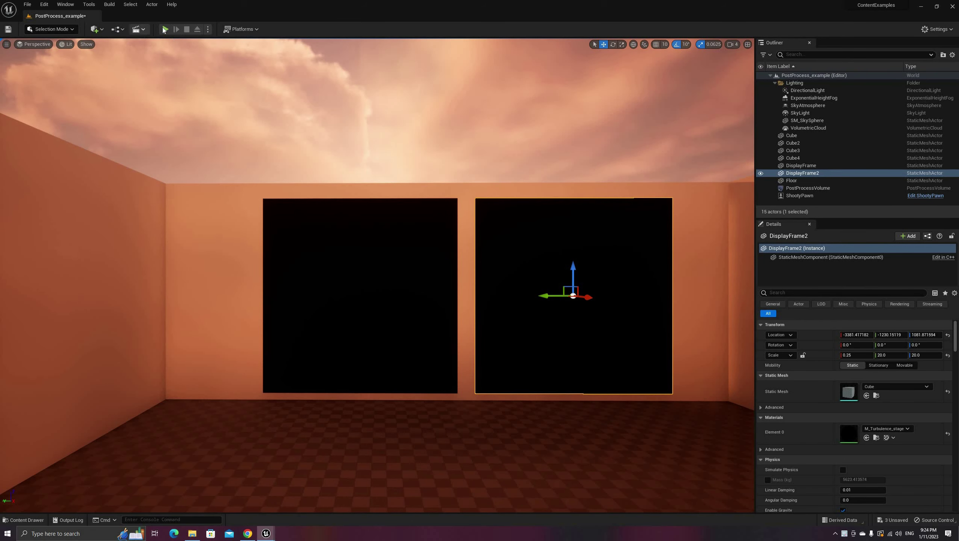
Play the level, paint sprites on the canvas, and compare the swirling paint on both display frames.
left_click(165, 30)
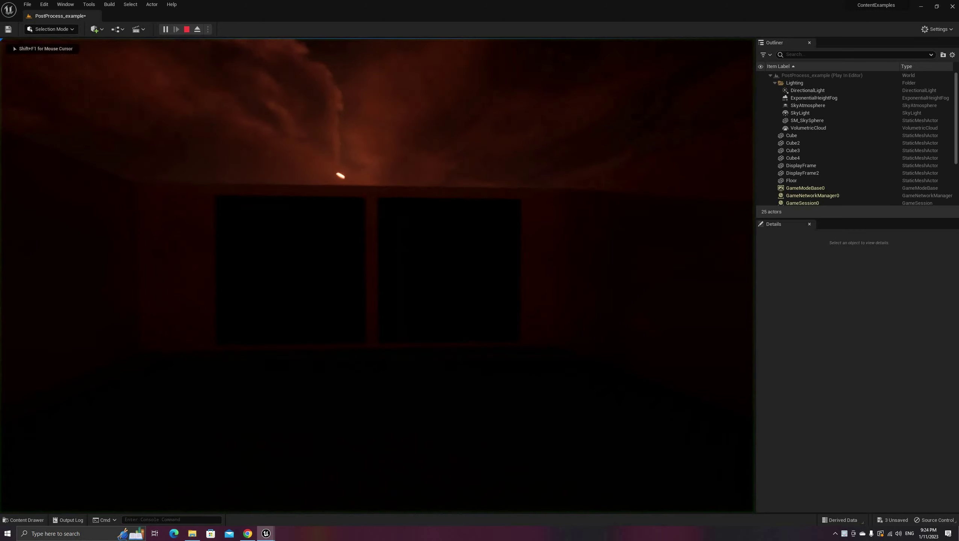
key("w")
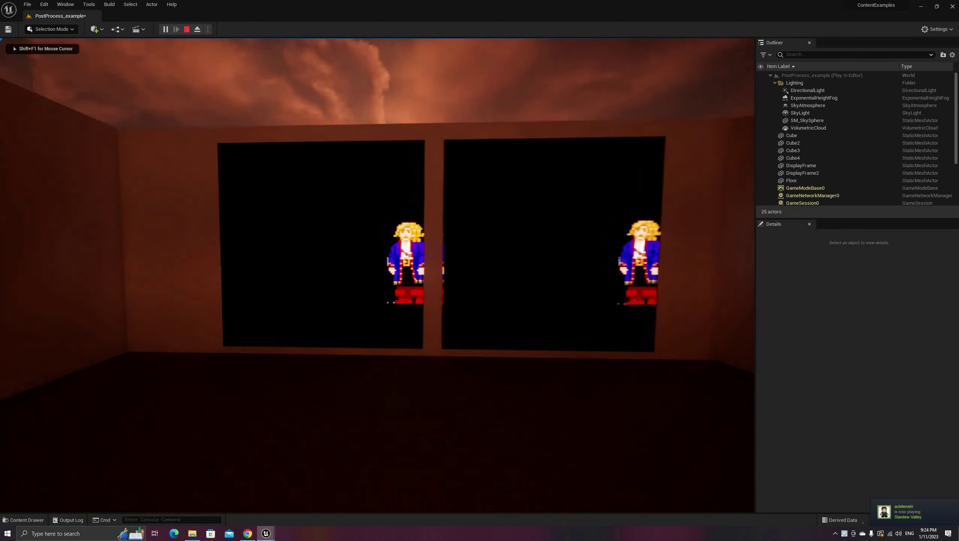
key("w")
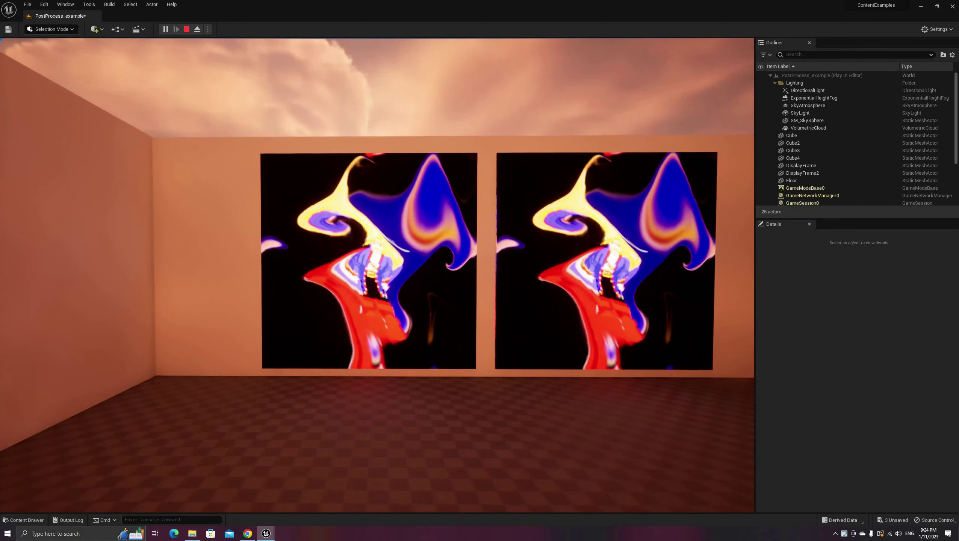
key("w")
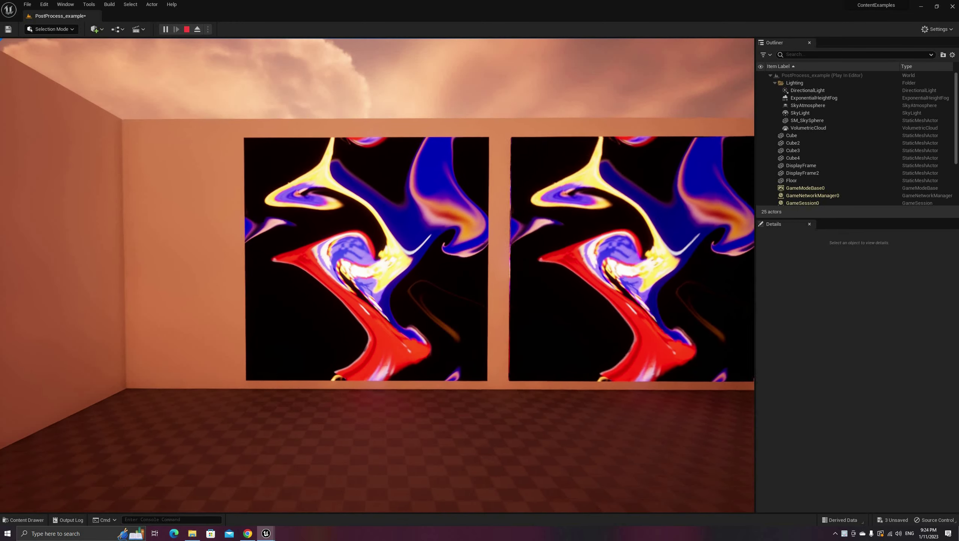
key("w")
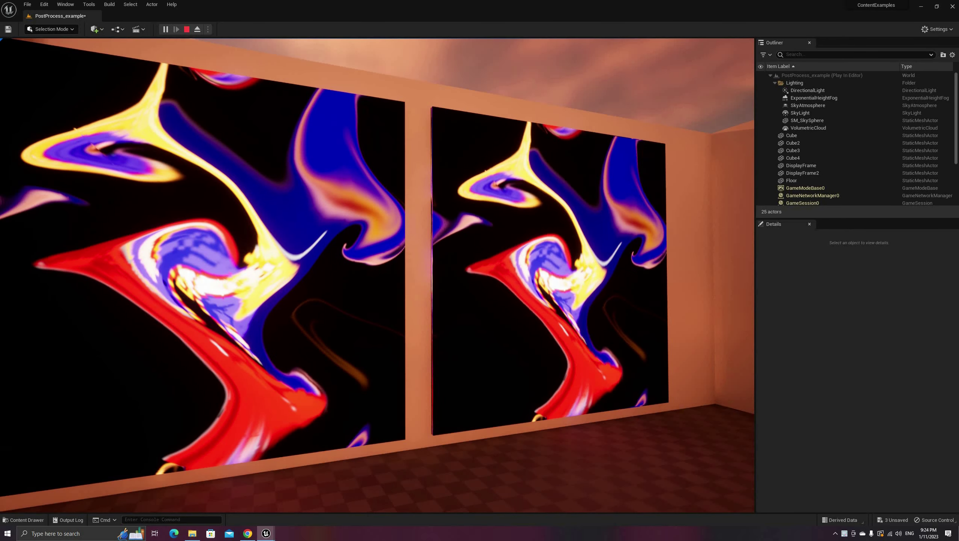
key("d")
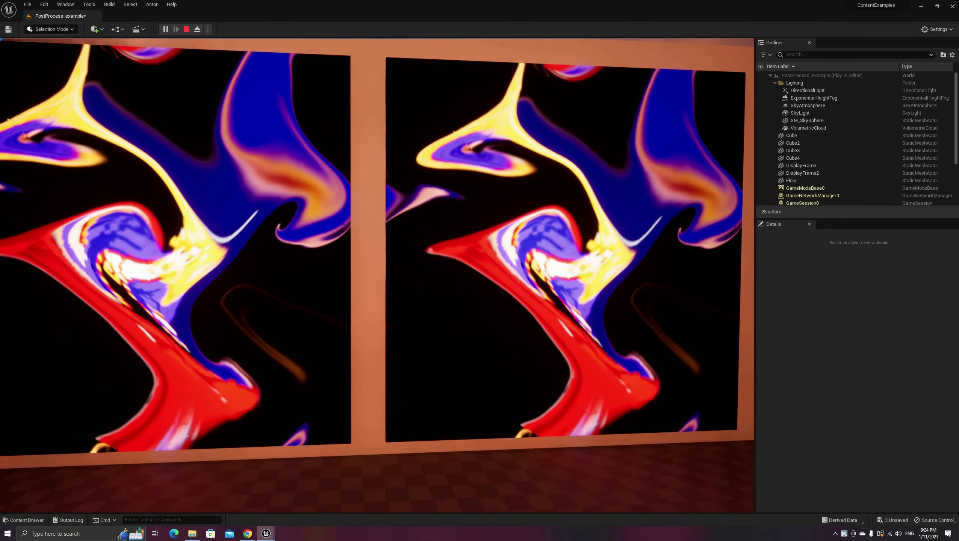
key("s")
key("s")
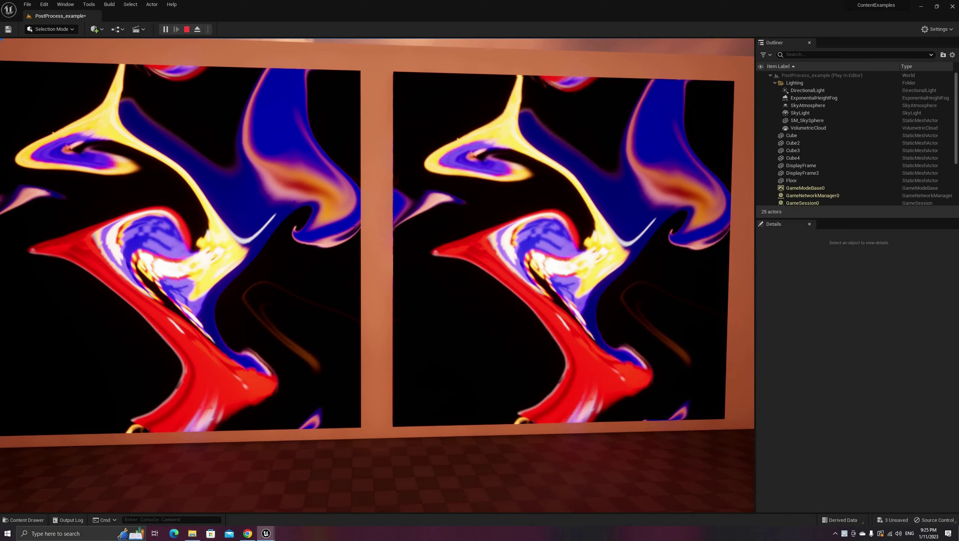
Move back and forth along the two frames to examine how the paint keeps flowing and fading.
key("a")
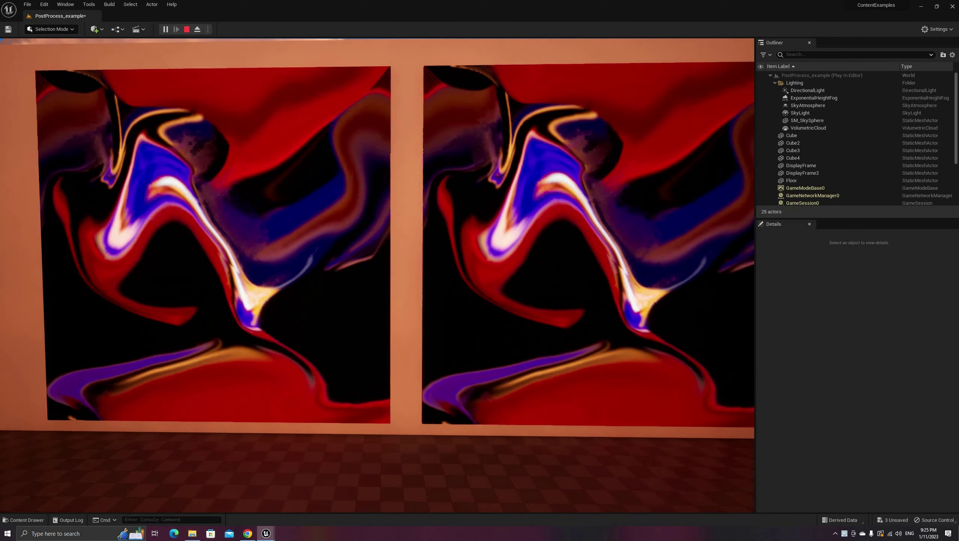
key("w")
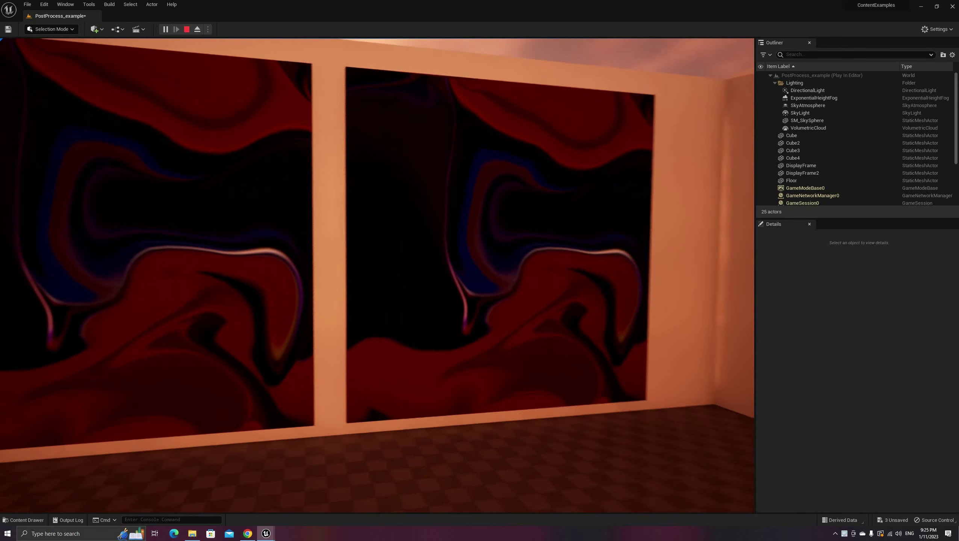
key("d")
key("w")
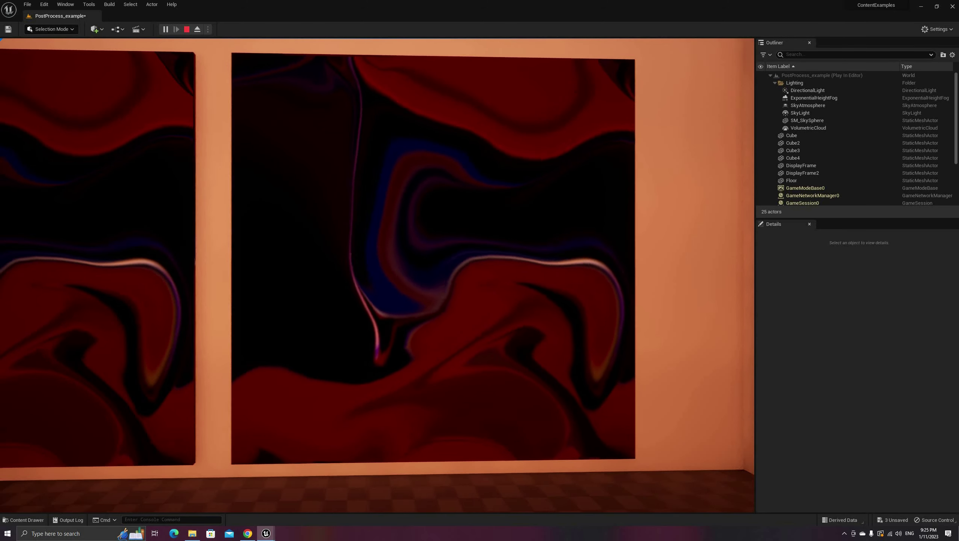
key("a")
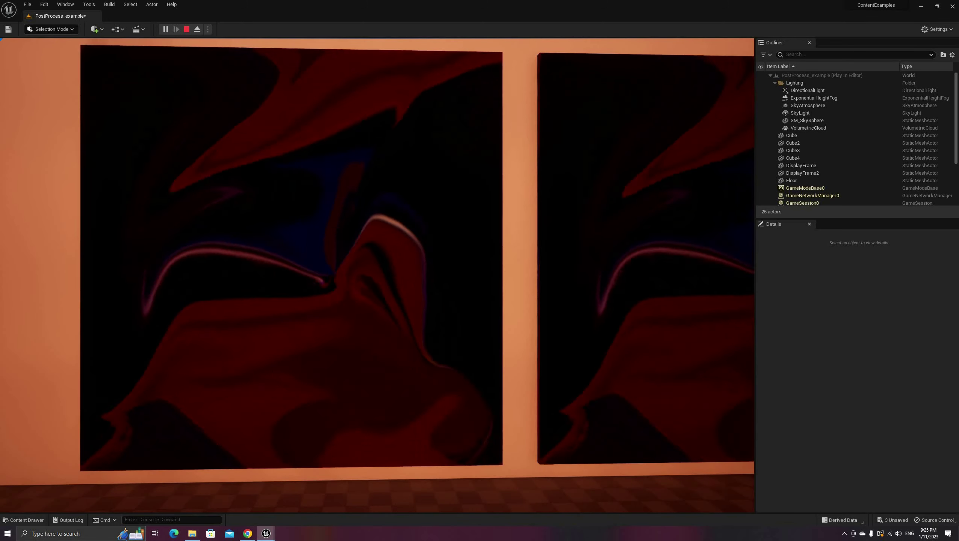
key("s")
key("a")
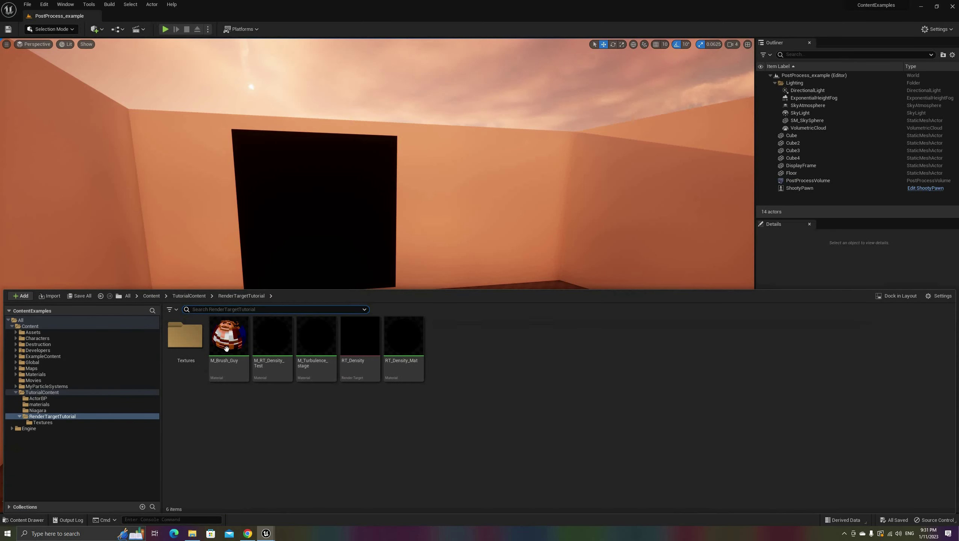
Duplicate the M_Brush_Guy material and name the copy M_Brush_Snowflake.
left_click(226, 347)
key("ctrl+d")
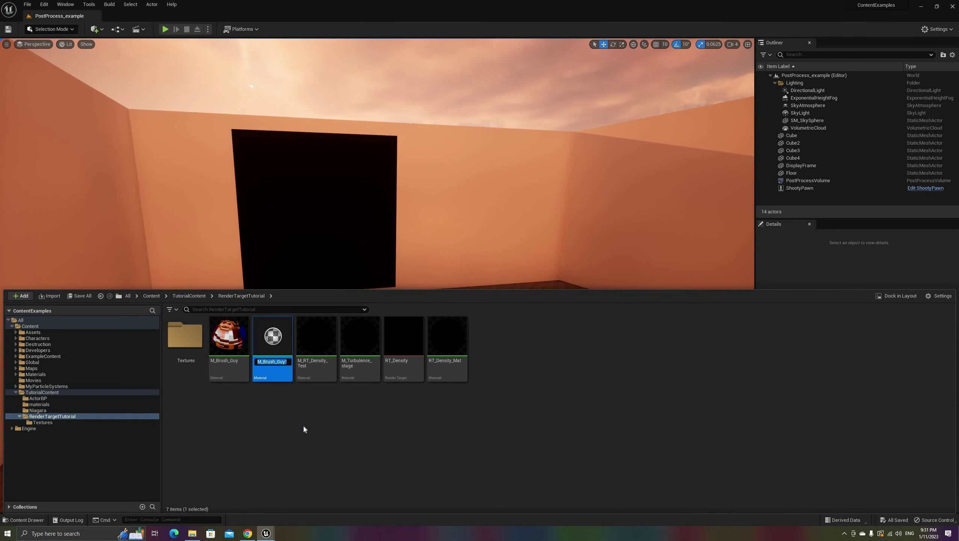
key("End")
key("BackSpace")
key("BackSpace")
key("BackSpace")
key("BackSpace")
type("SnowFlak")
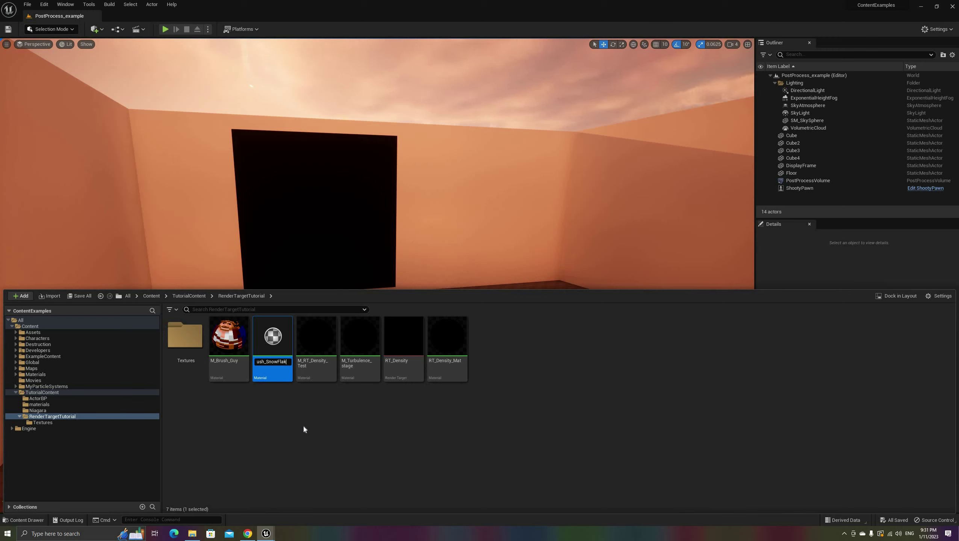
type("e")
key("Left")
key("BackSpace")
type("f")
key("Return")
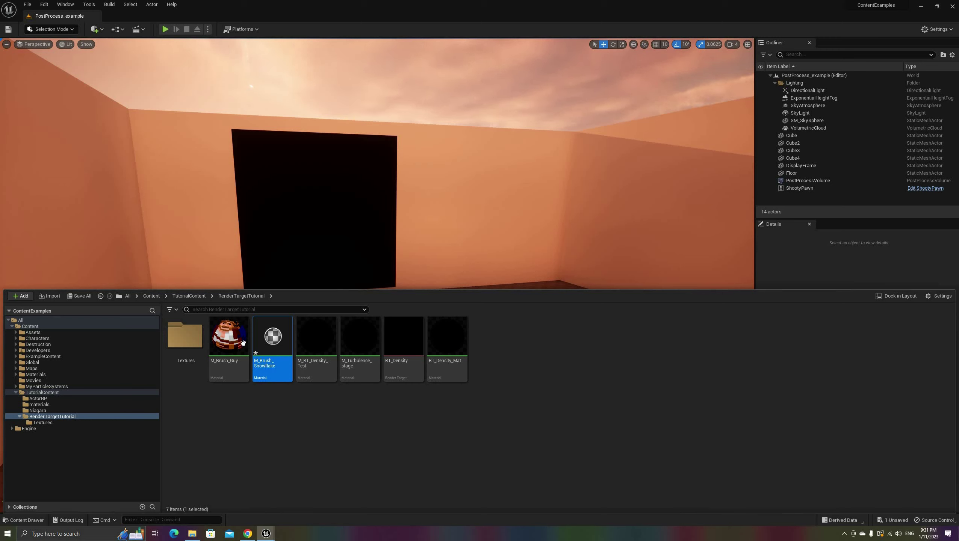
Set the Texture Sample in M_Brush_Snowflake to the snowflake texture, preview it on a plane, and save the material.
double_click(291, 353)
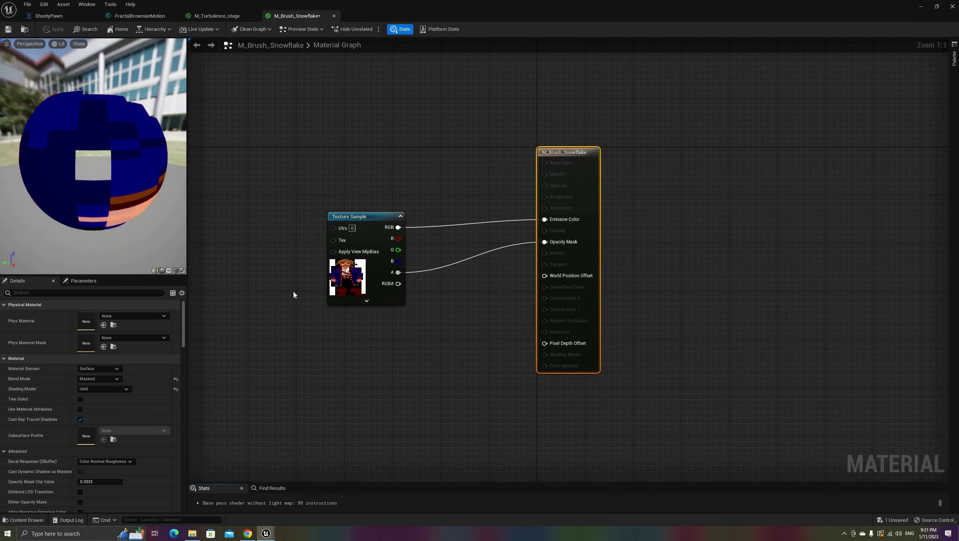
left_click(144, 375)
type("snow")
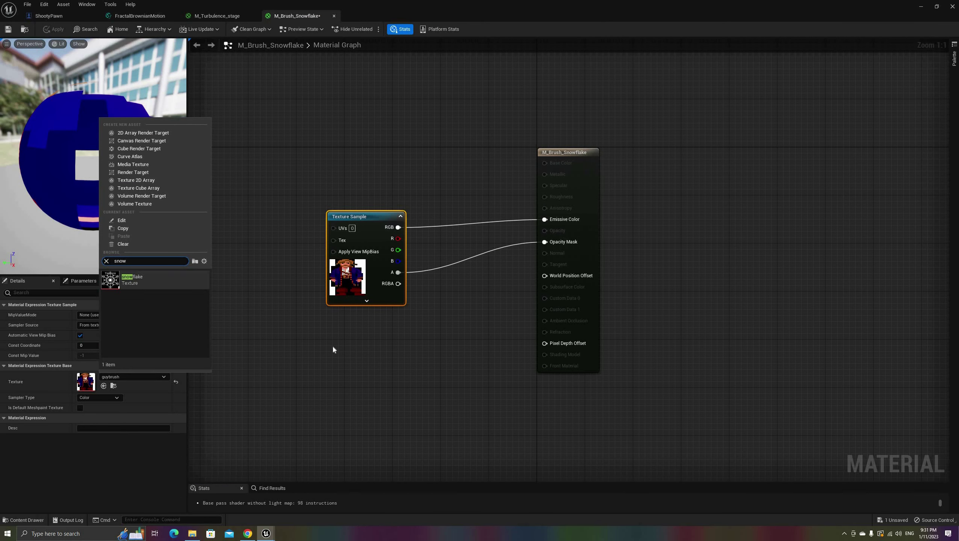
key("Return")
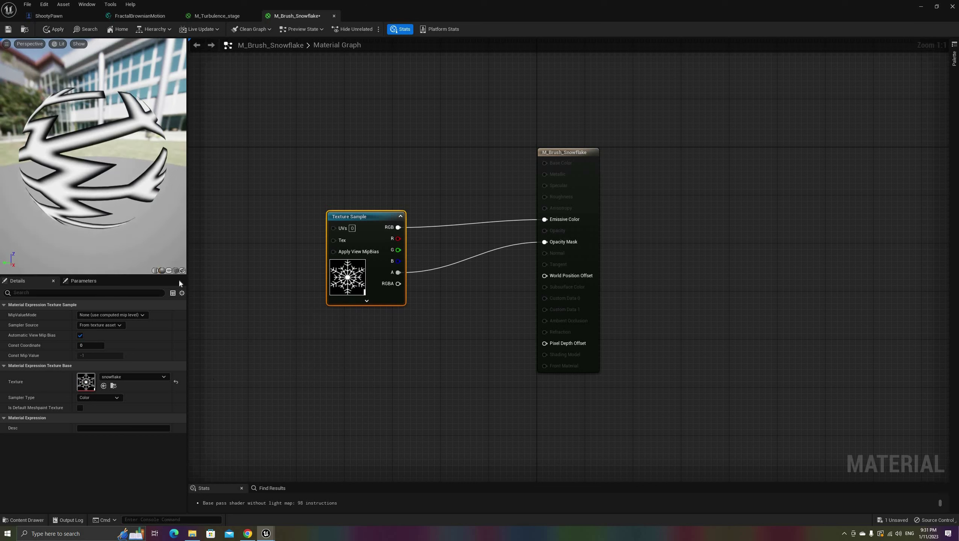
left_click(169, 270)
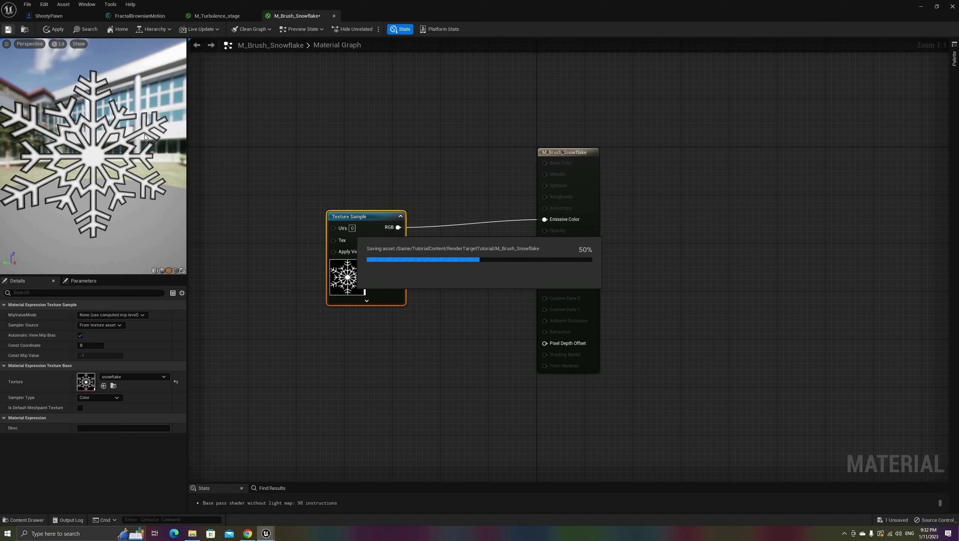
scroll(154, 95, "up", 6)
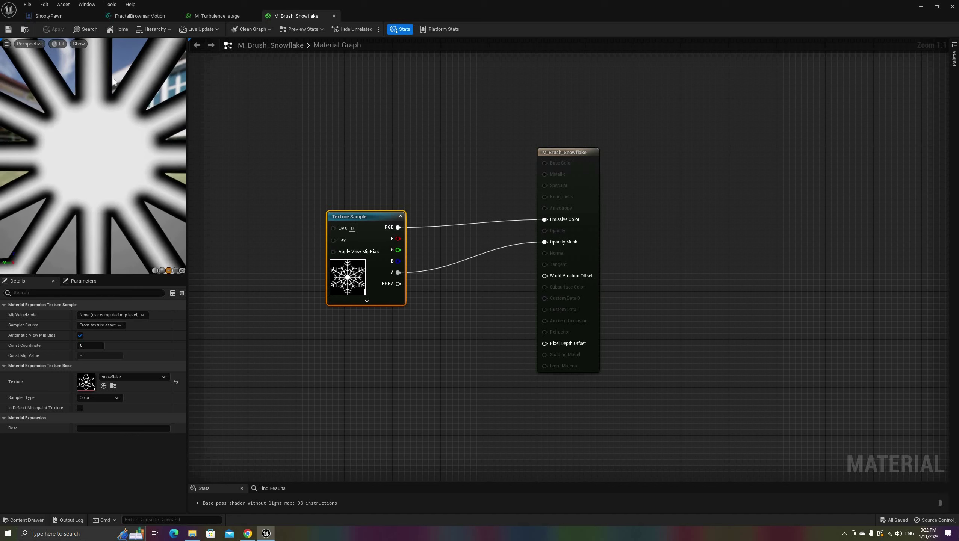
scroll(94, 156, "down", 6)
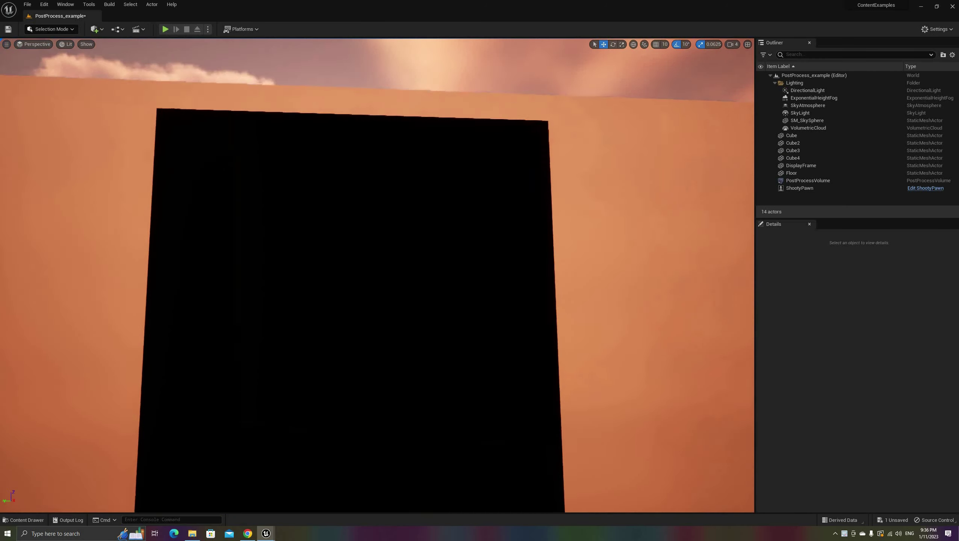
Play the level, paint snowflakes on the display frame, and examine up close how they break up and fade.
key("s")
right_click_drag(148, 273, 123, 387)
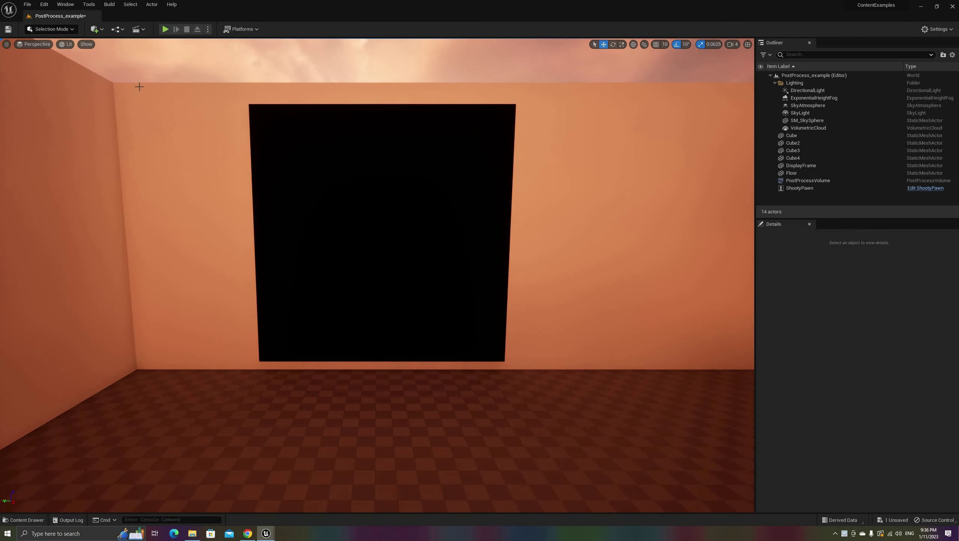
left_click(165, 28)
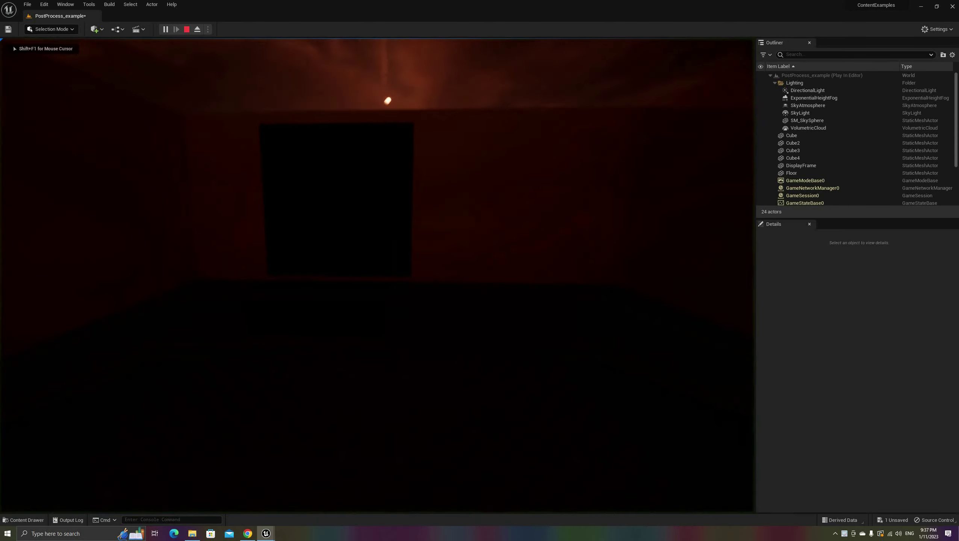
key("w")
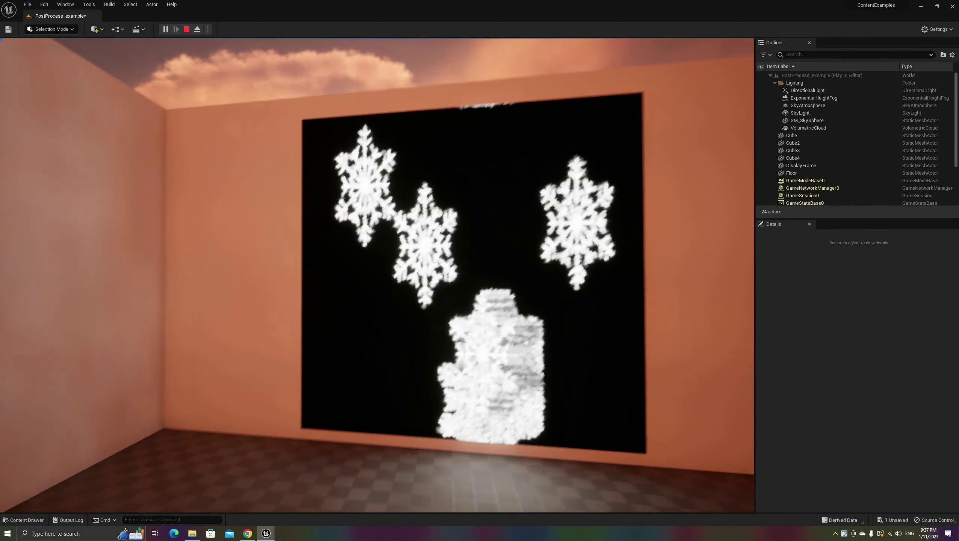
key("w")
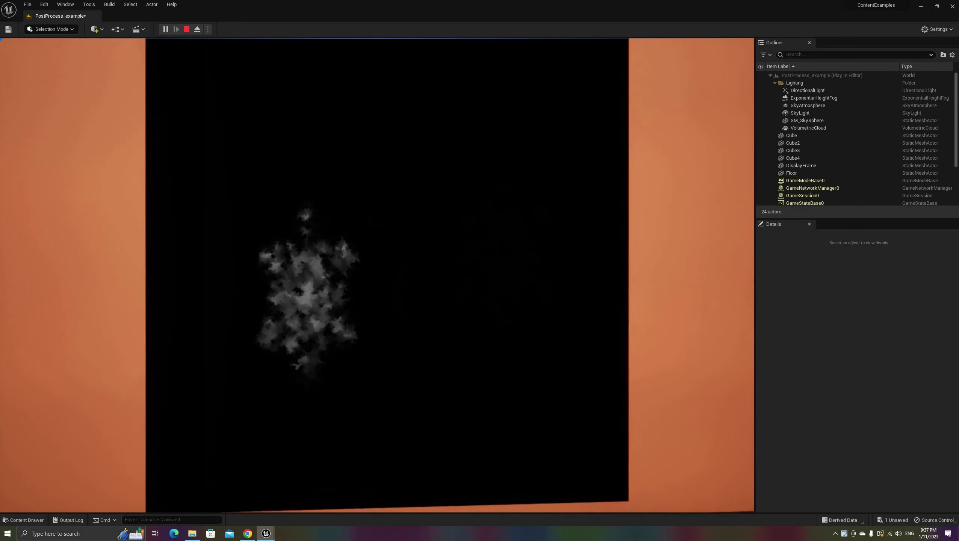
key("w")
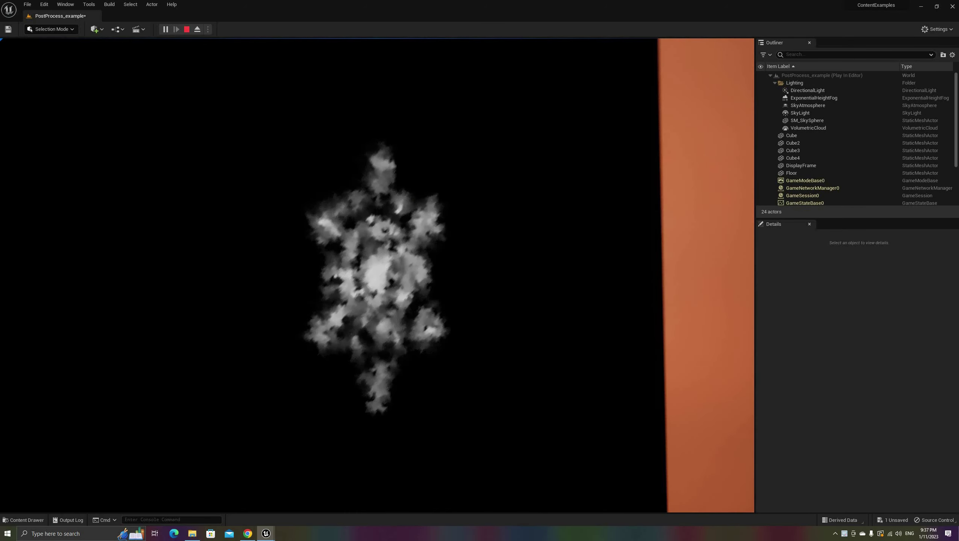
key("s")
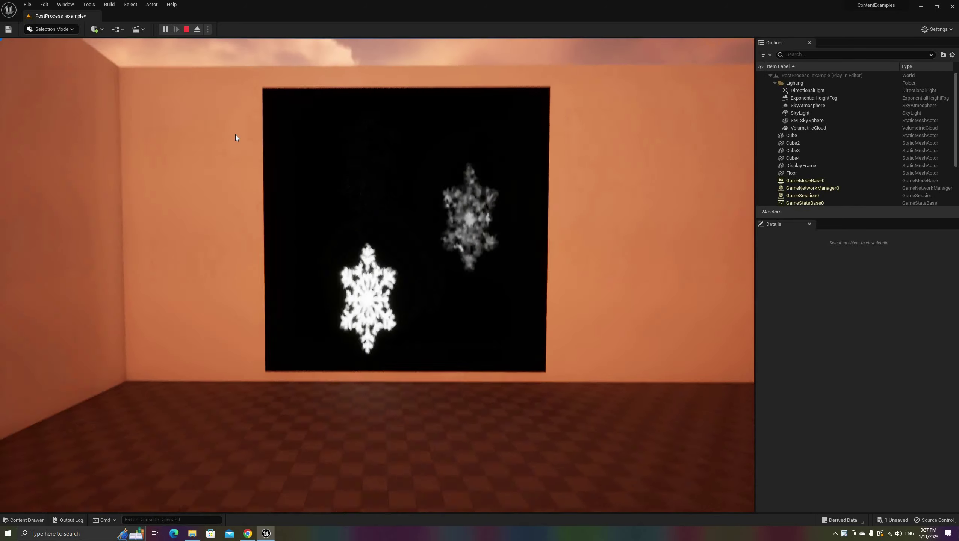
key("shift+F1")
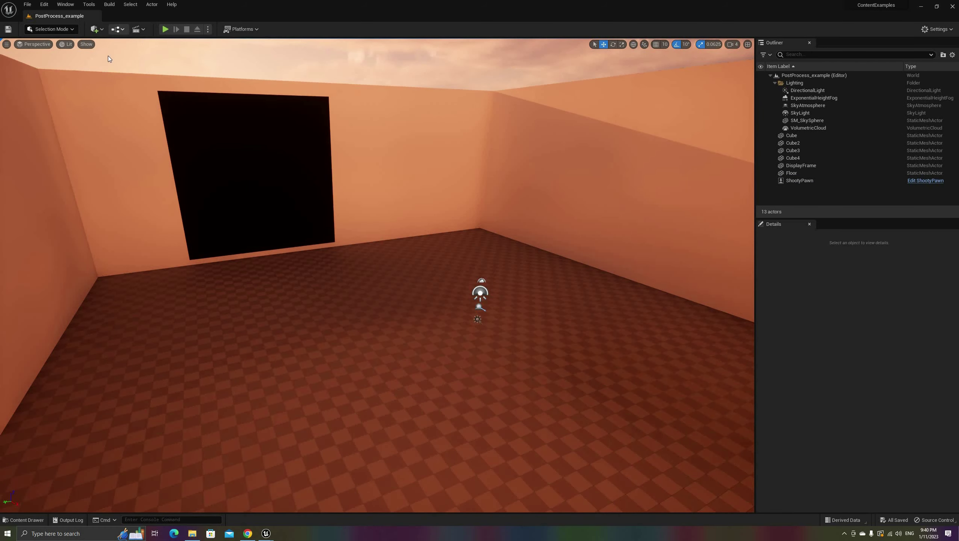
Add a Post Process Volume to the level and set its location to 0, 0, 0.
left_click(96, 30)
type("post")
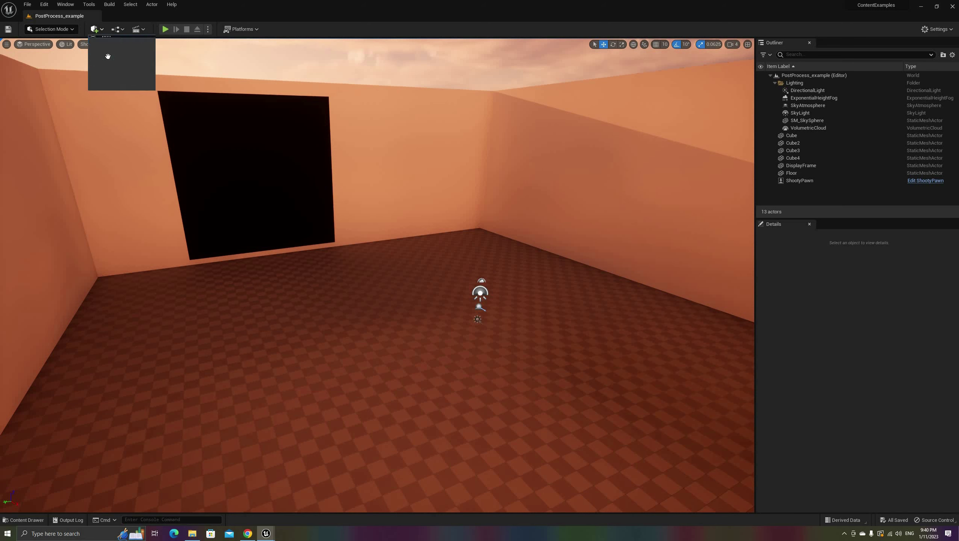
left_click(122, 56)
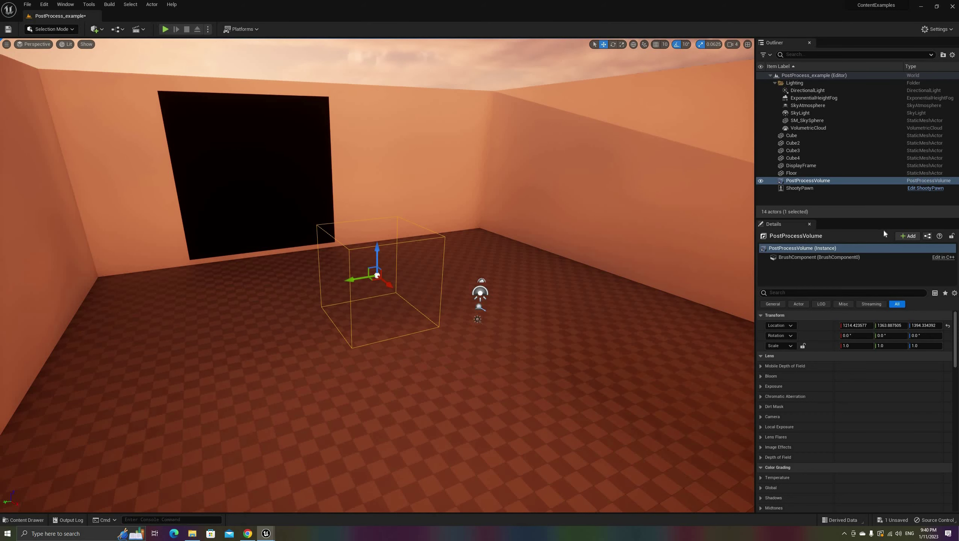
left_click(857, 325)
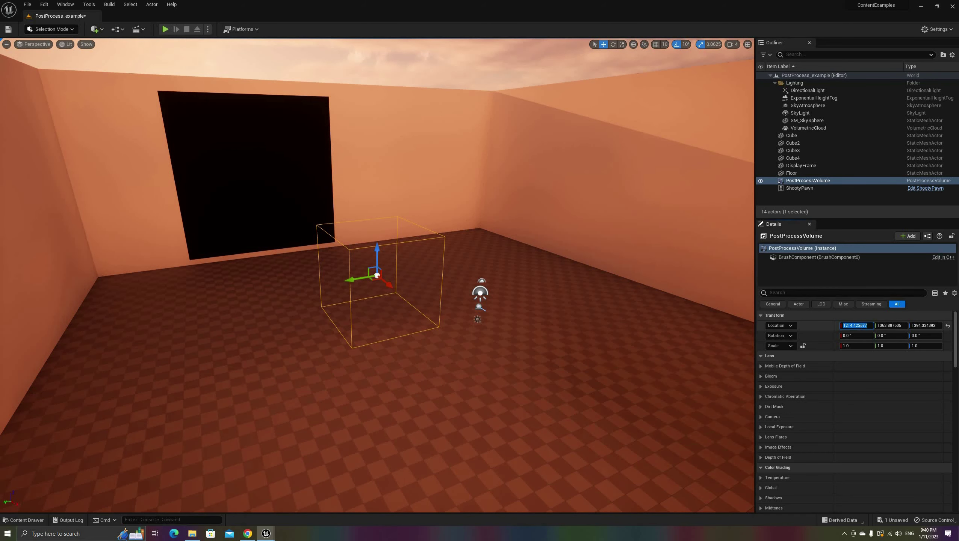
type("0")
key("Tab")
type("0")
key("Tab")
type("0")
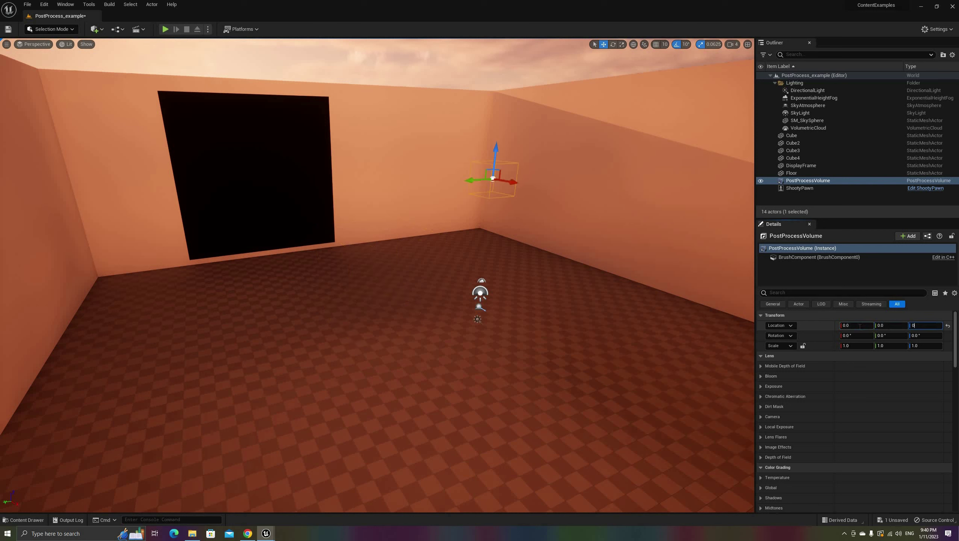
Enable Infinite Extent (Unbound) on the post process volume and add an asset reference element to its Post Process Materials array.
left_click(799, 292)
type("bound")
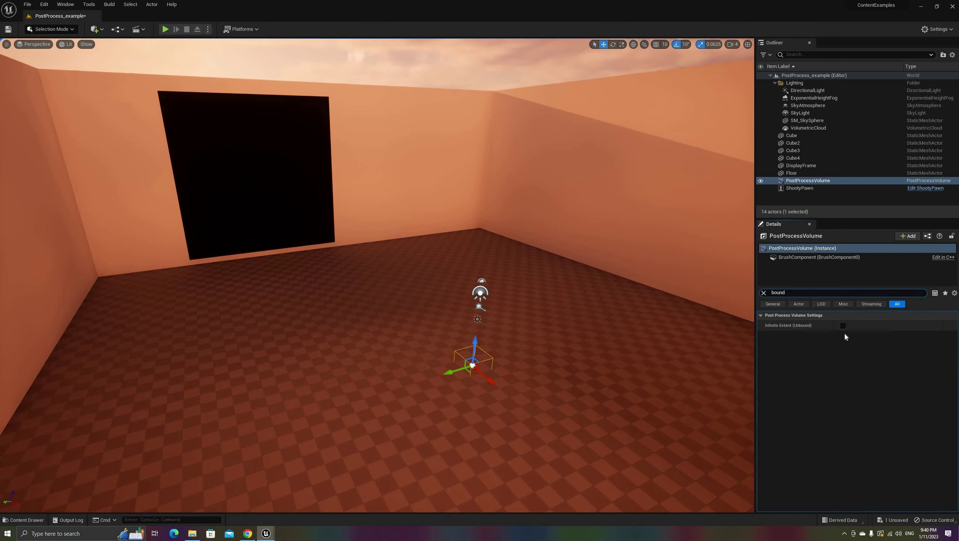
left_click(764, 292)
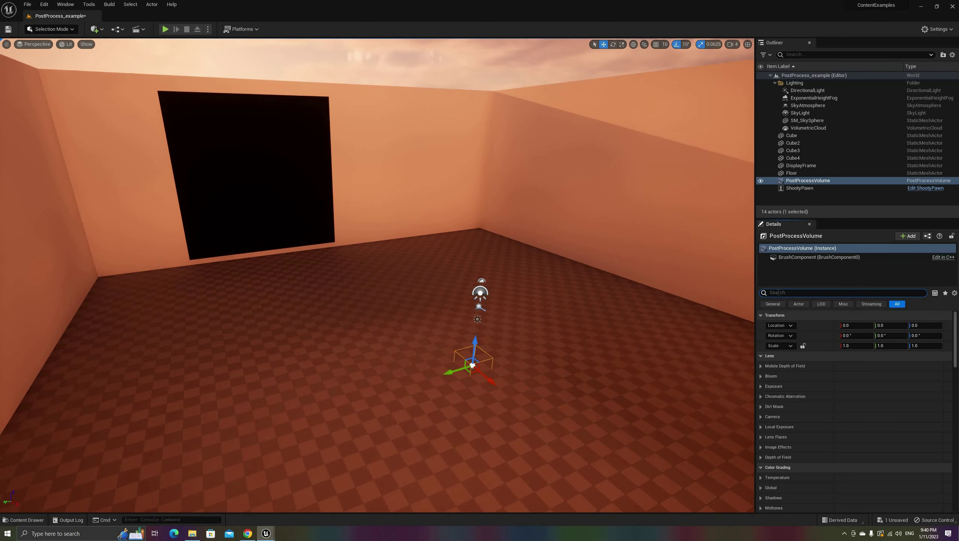
type("mat")
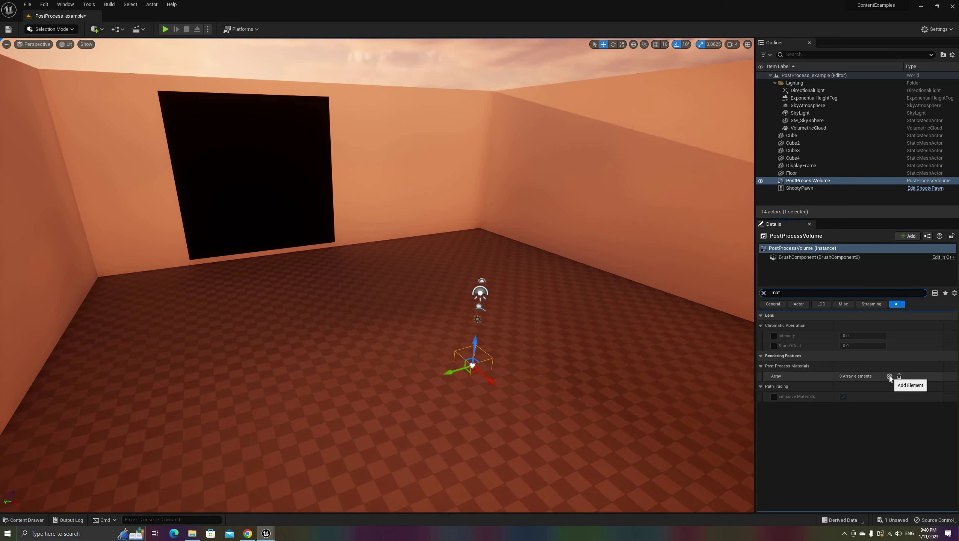
left_click(865, 388)
left_click(863, 399)
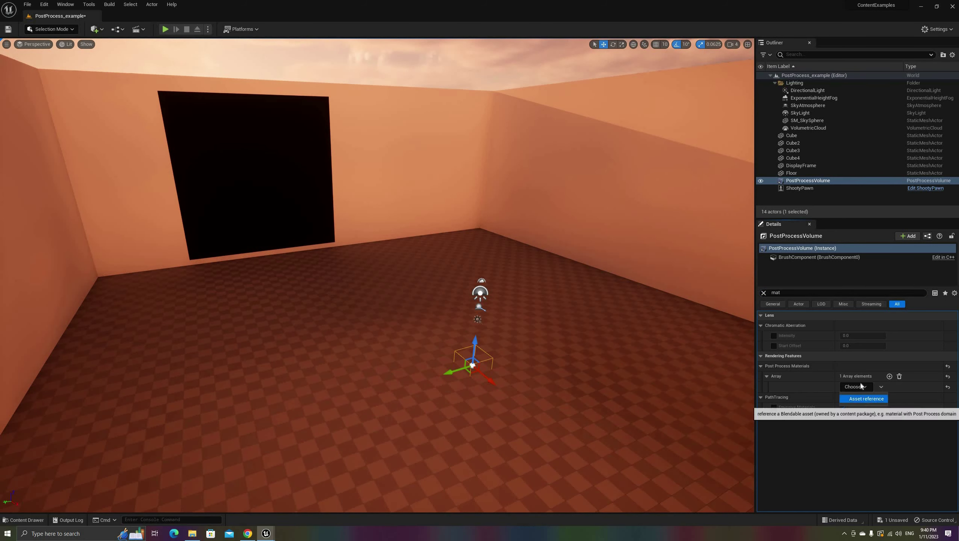
Create a new material named PP_Snow in the RenderTargetTutorial folder.
left_click(23, 520)
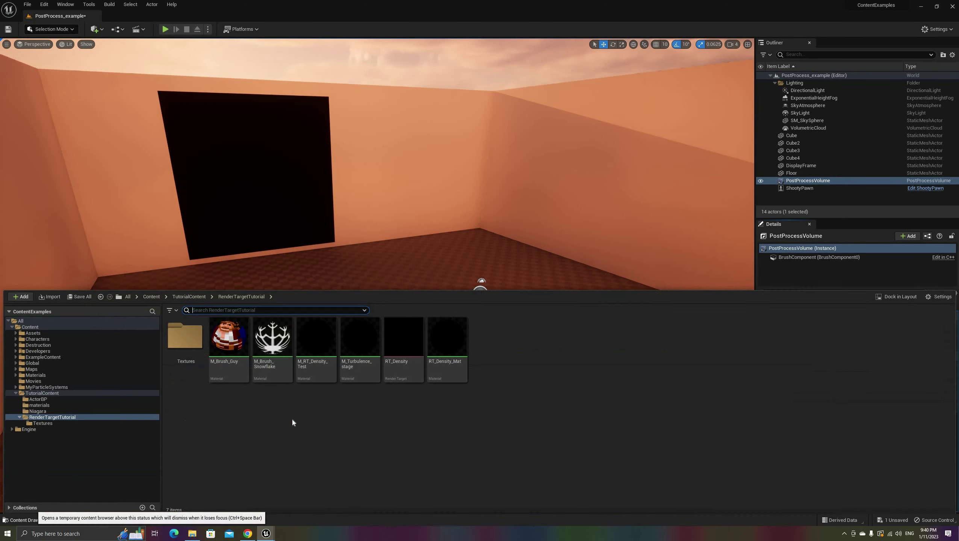
right_click(516, 346)
left_click(537, 169)
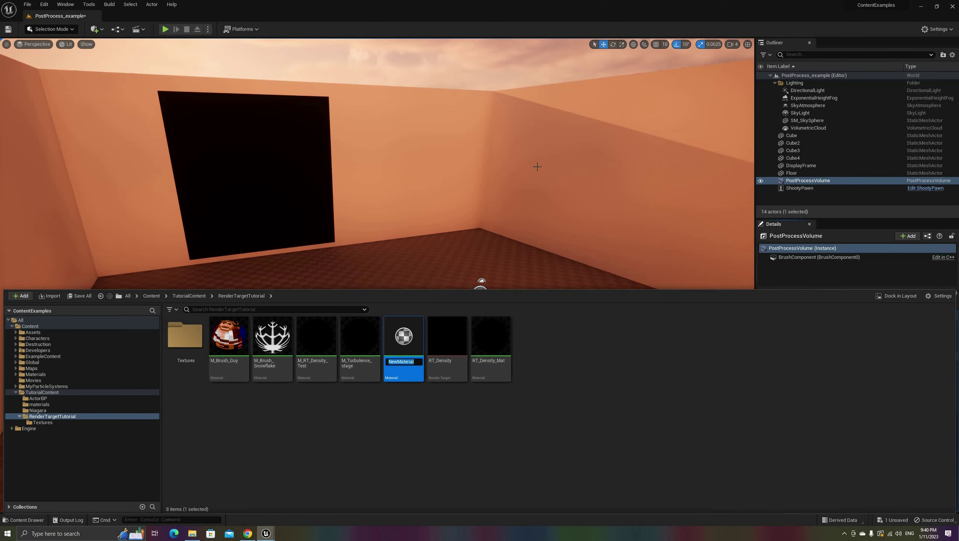
type("PP_Snow")
key("Return")
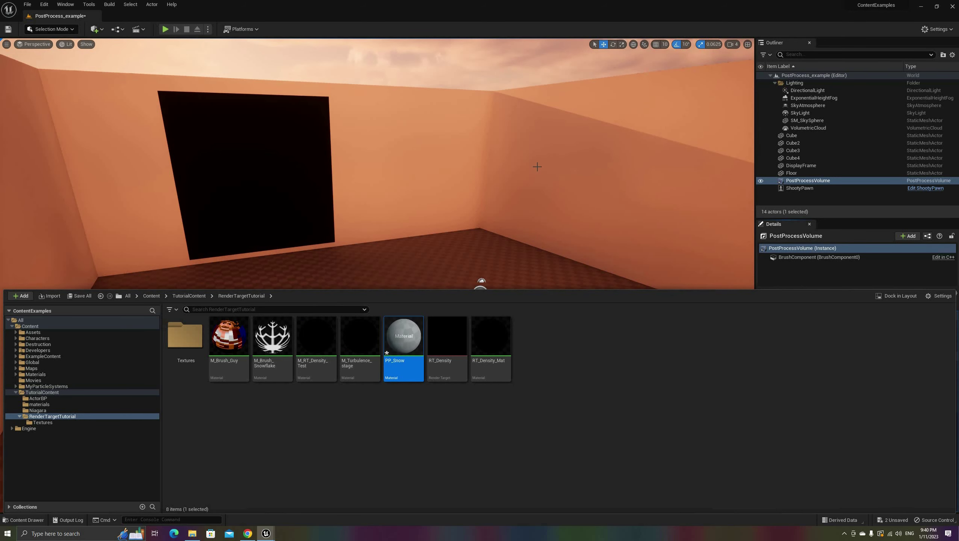
Set the material domain of PP_Snow to Post Process and save the material.
double_click(402, 338)
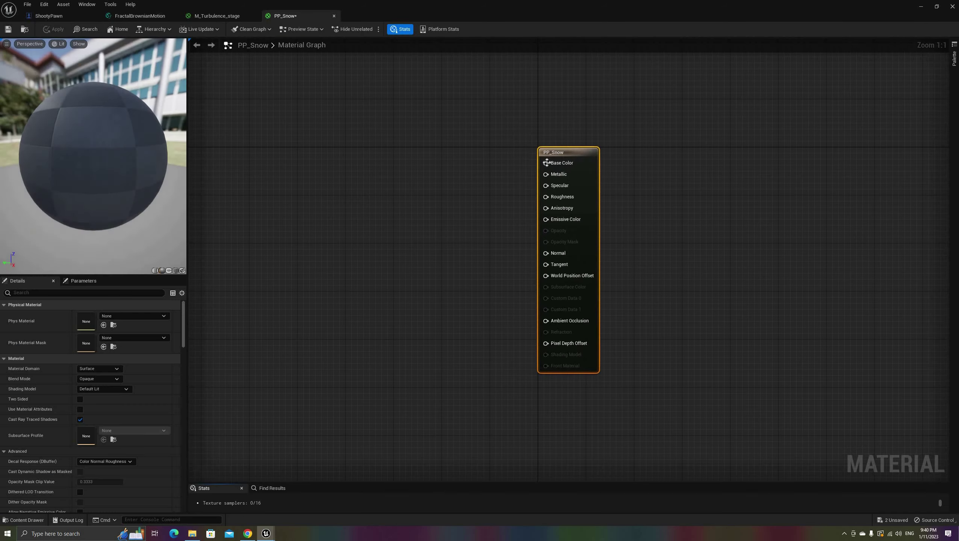
left_click(96, 368)
left_click(99, 405)
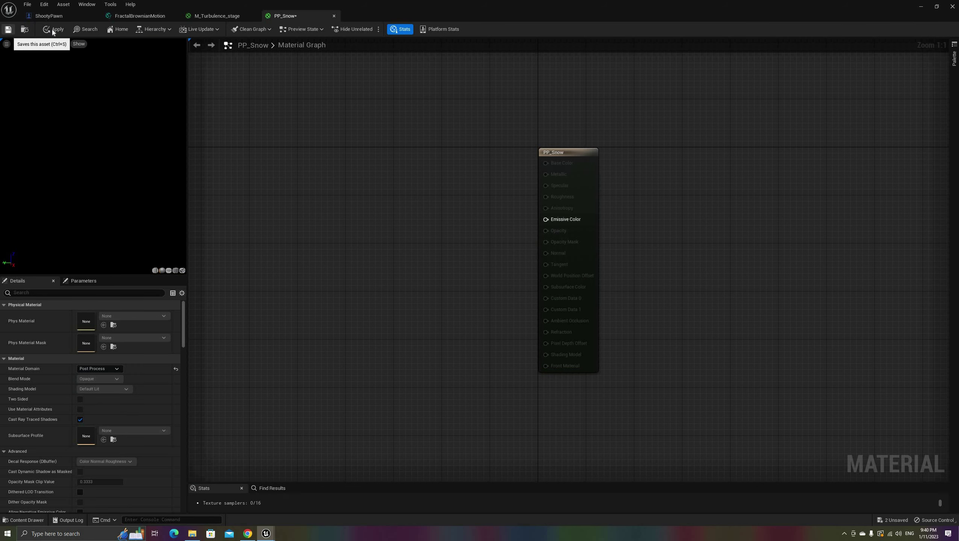
left_click(8, 29)
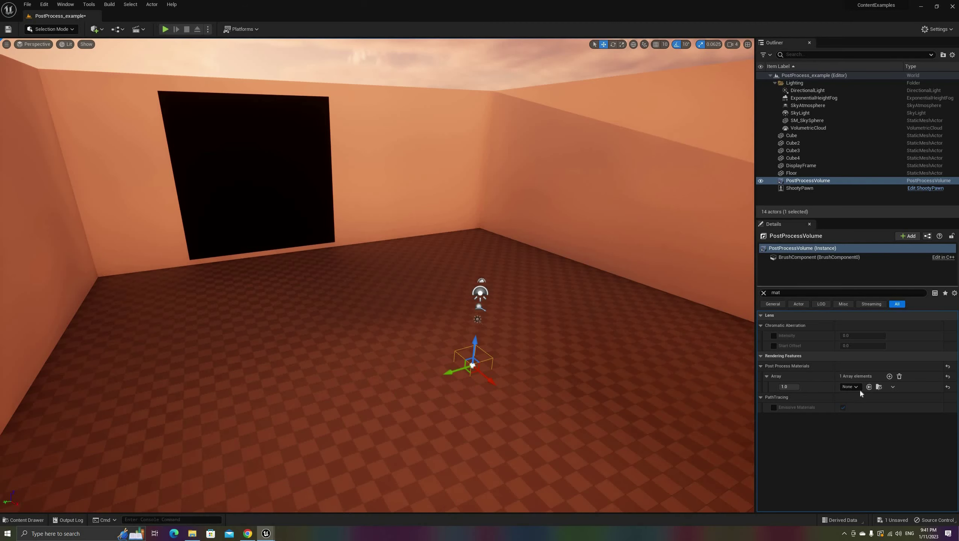
Assign PP_Snow to the volume's post process material slot and save the level.
left_click(854, 386)
type("pp_sno")
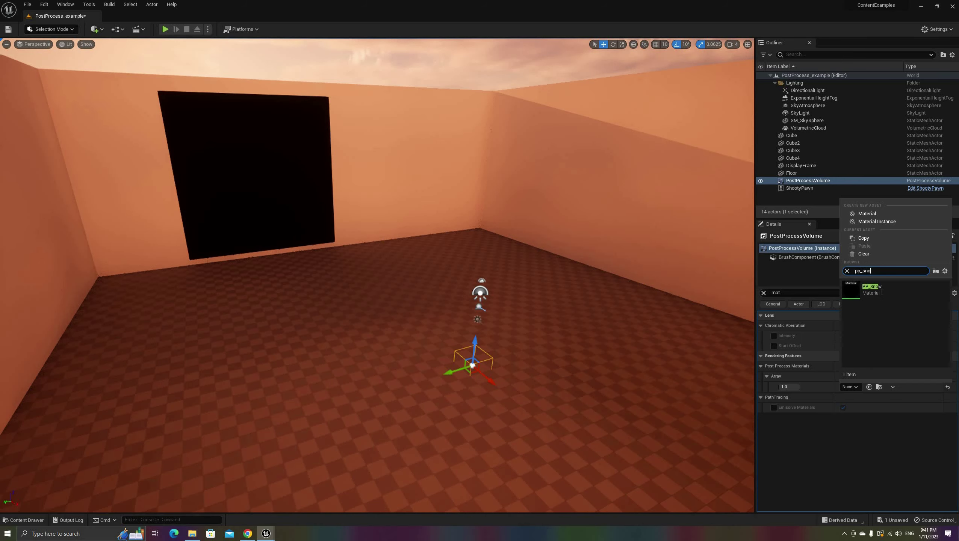
left_click(881, 292)
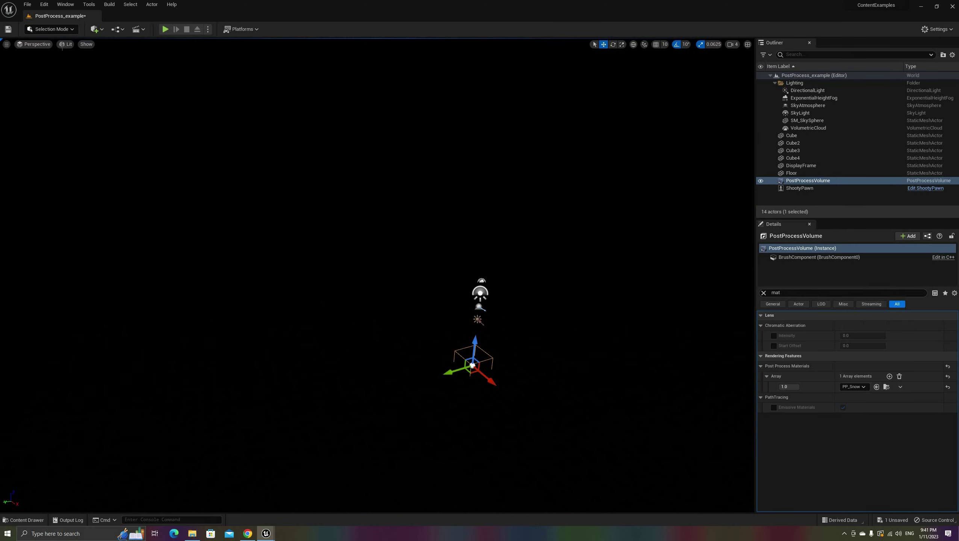
left_click(8, 30)
Add a SceneTexture node to the PP_Snow material graph and set its Scene Texture Id to PostProcessInput0.
mouse_move(267, 534)
left_click(269, 501)
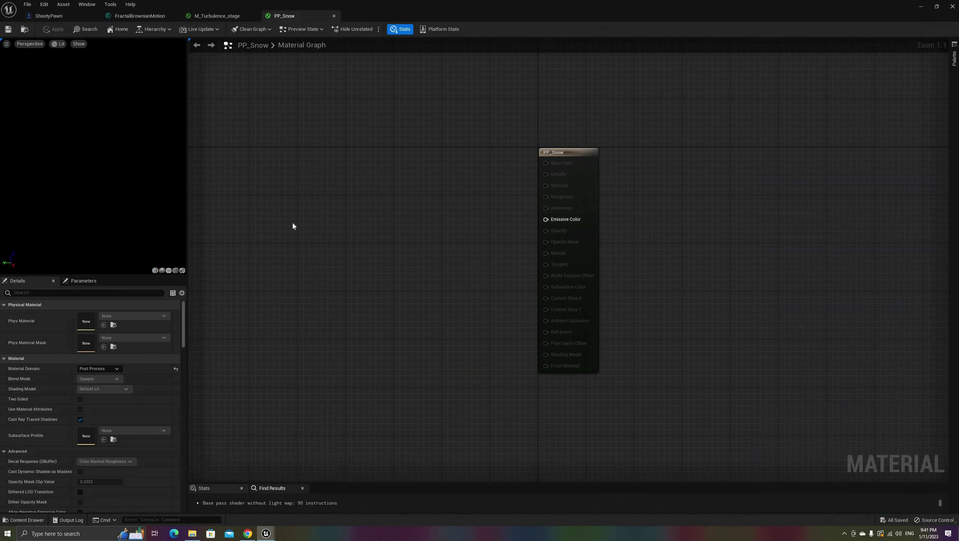
right_click(296, 220)
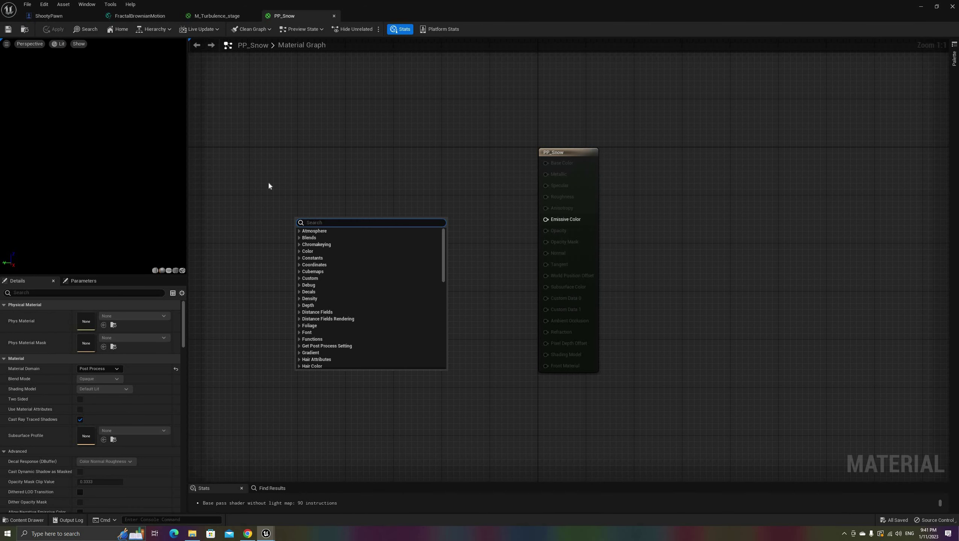
type("scene te")
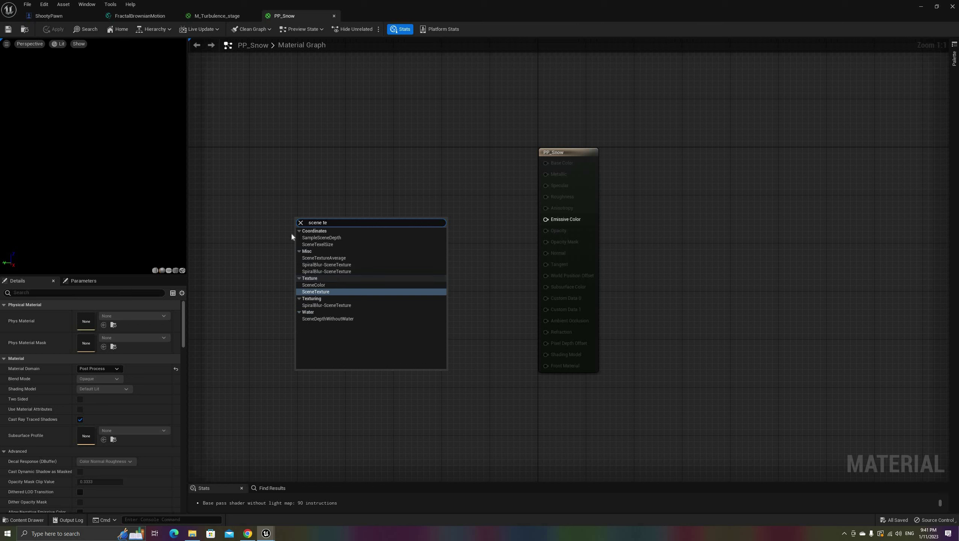
key("Return")
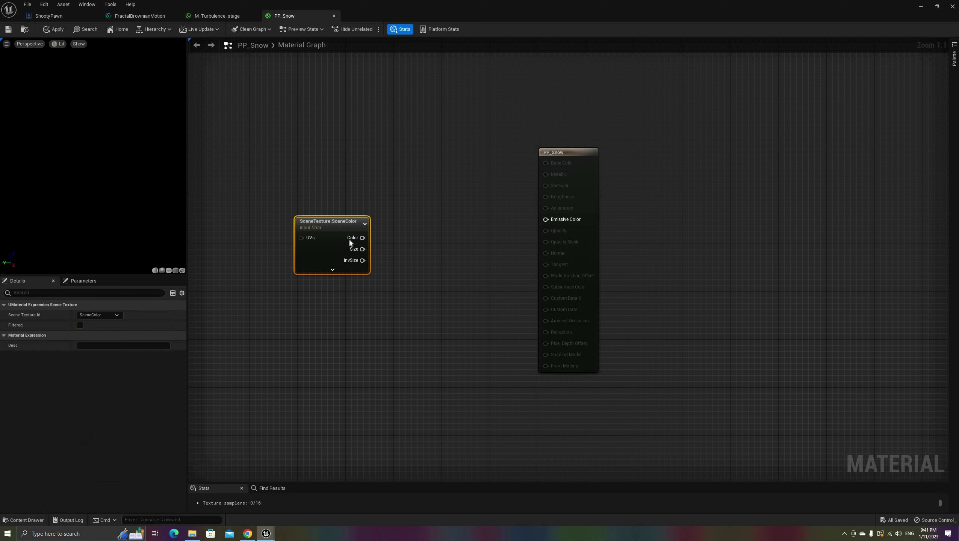
left_click(111, 315)
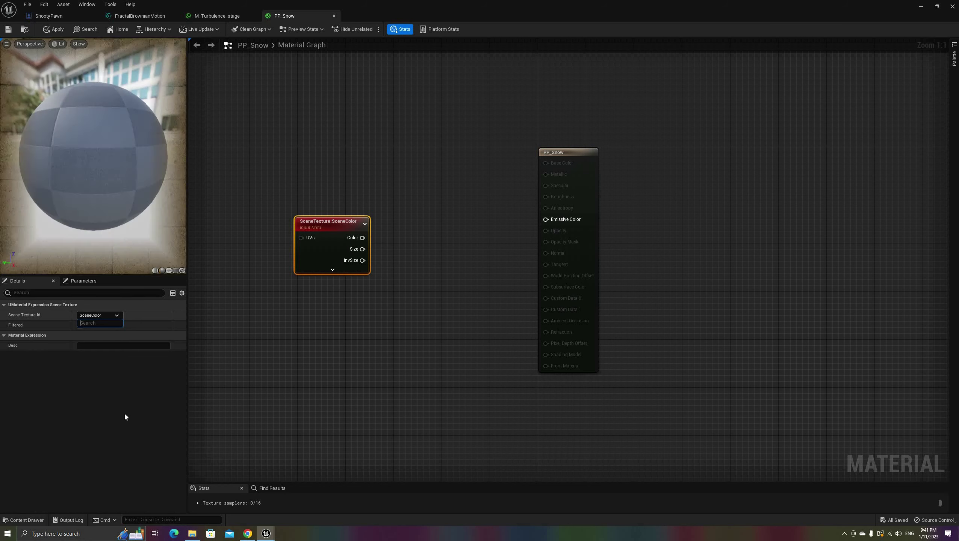
left_click(97, 431)
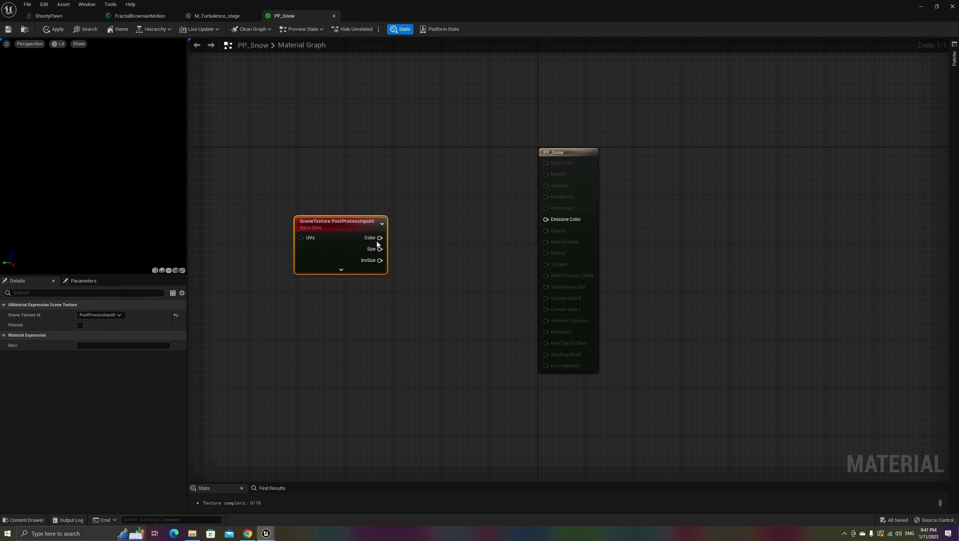
Connect the scene texture's Color output to Emissive Color, apply the material and check the level view.
left_click_drag(546, 220, 297, 200)
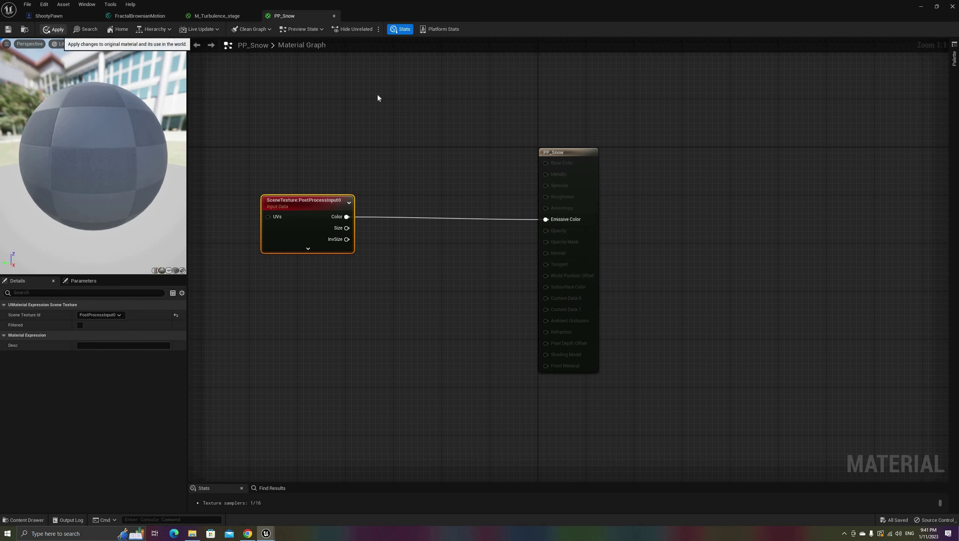
left_click(53, 30)
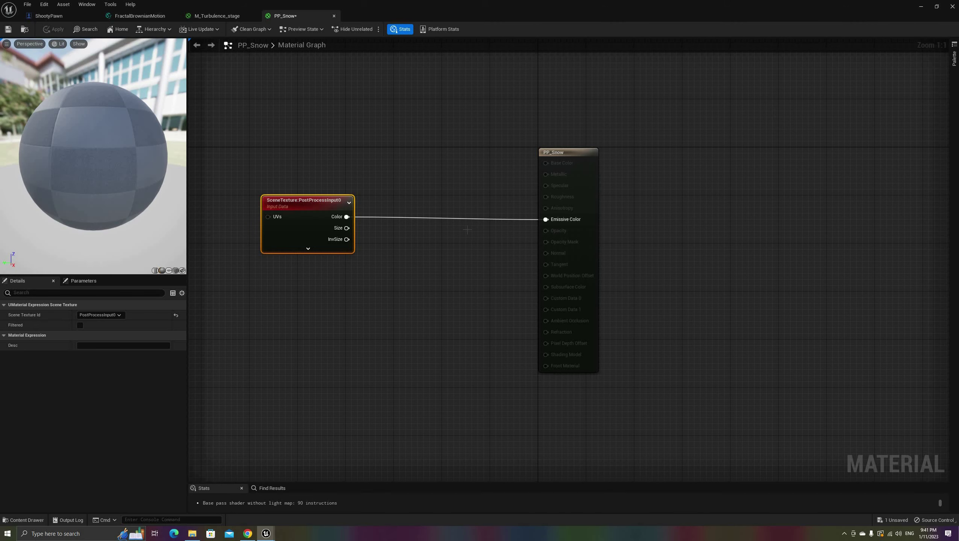
key("alt+Tab")
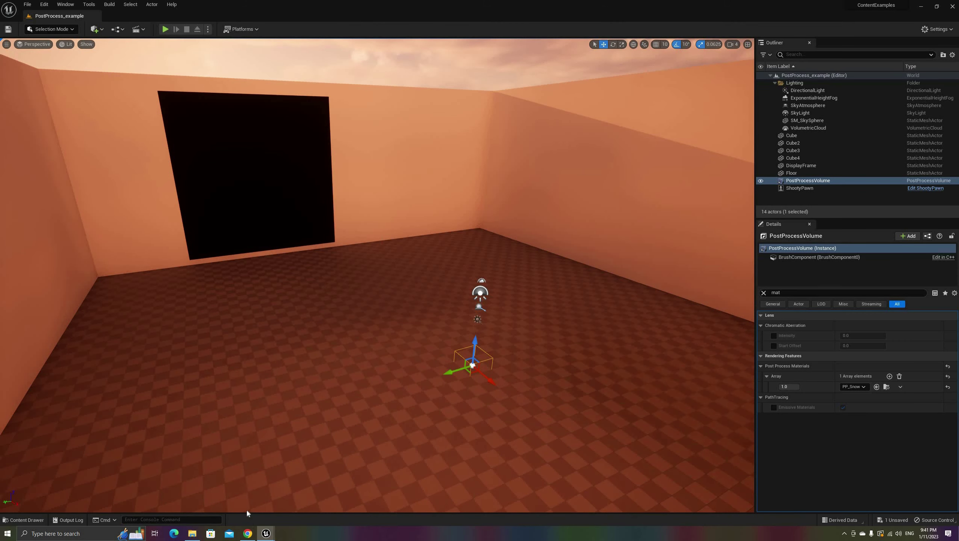
Add a Texture Object node below the scene texture node in the PP_Snow graph.
mouse_move(267, 534)
left_click(257, 497)
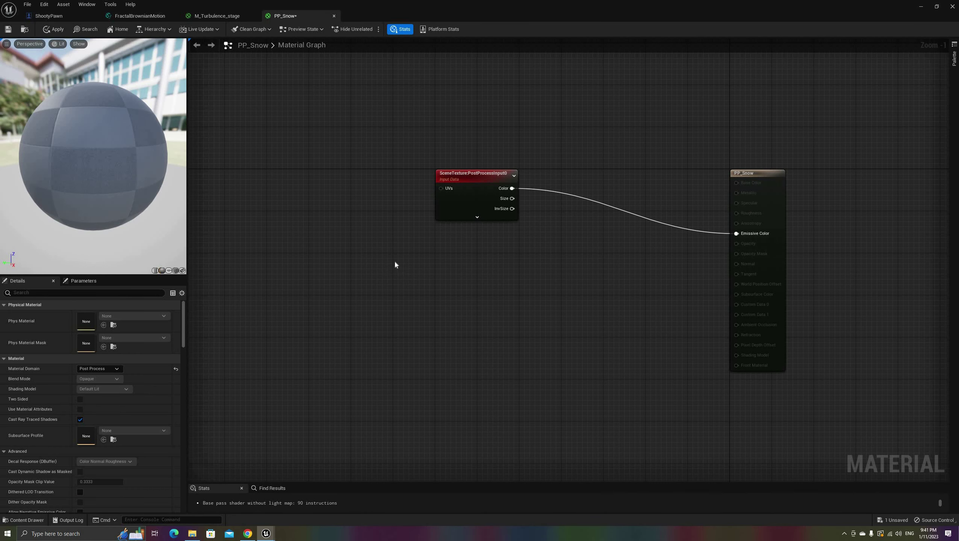
right_click(395, 263)
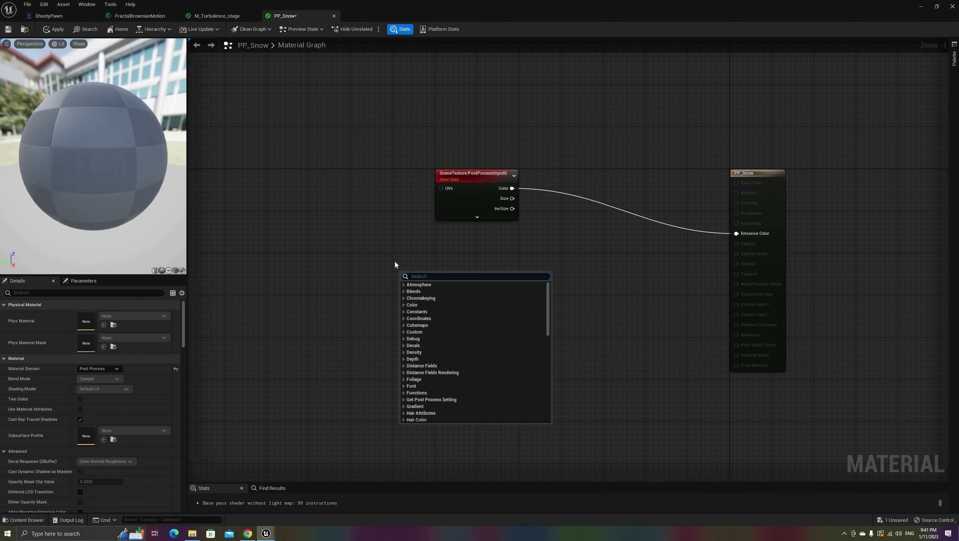
type("tex")
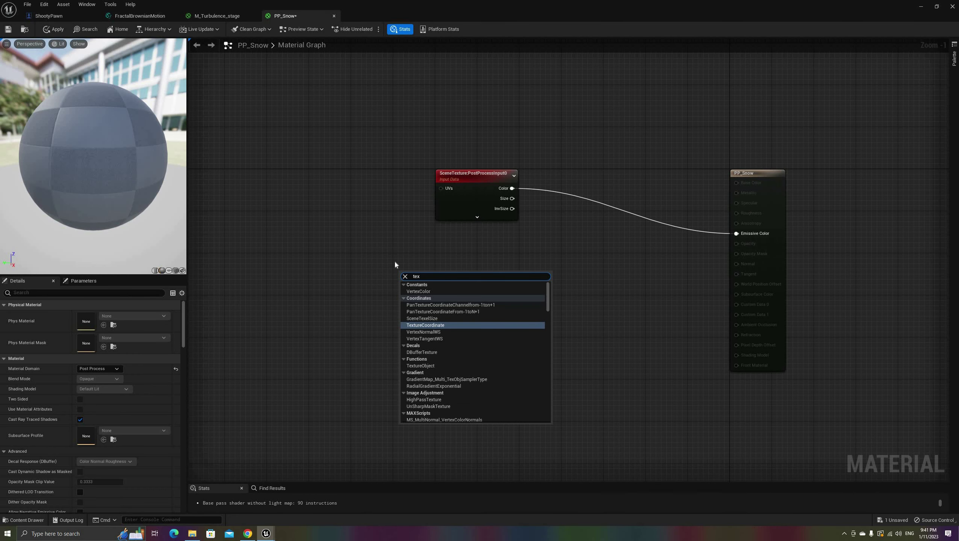
type(" ob")
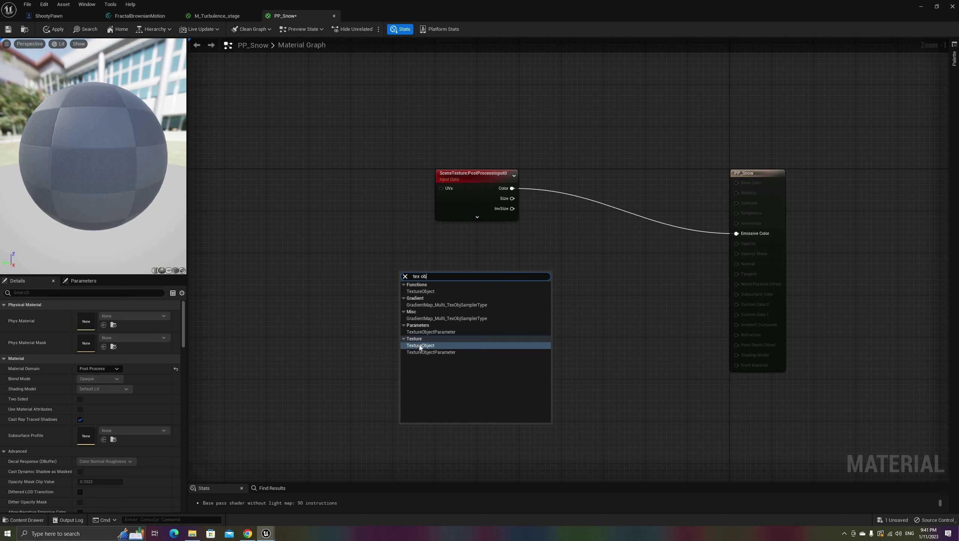
key("Return")
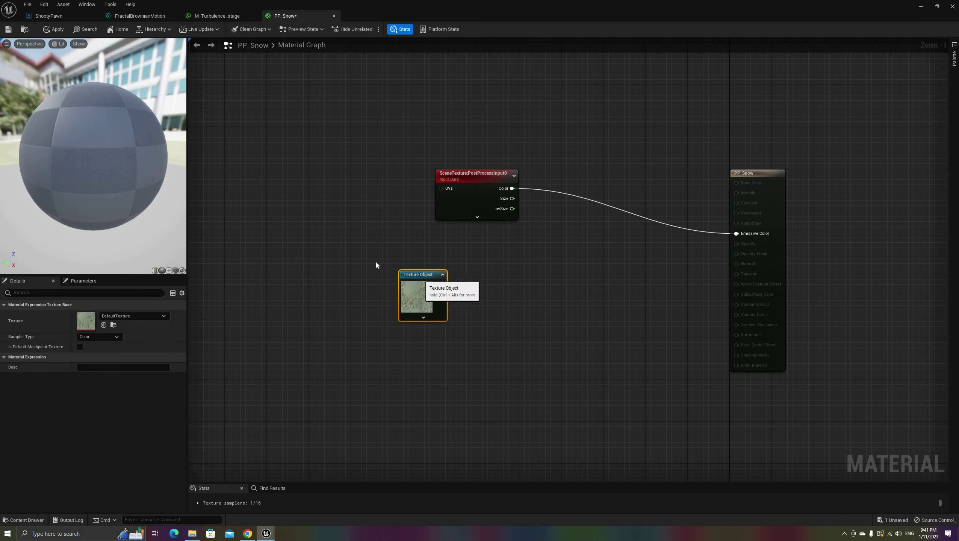
left_click_drag(371, 261, 361, 262)
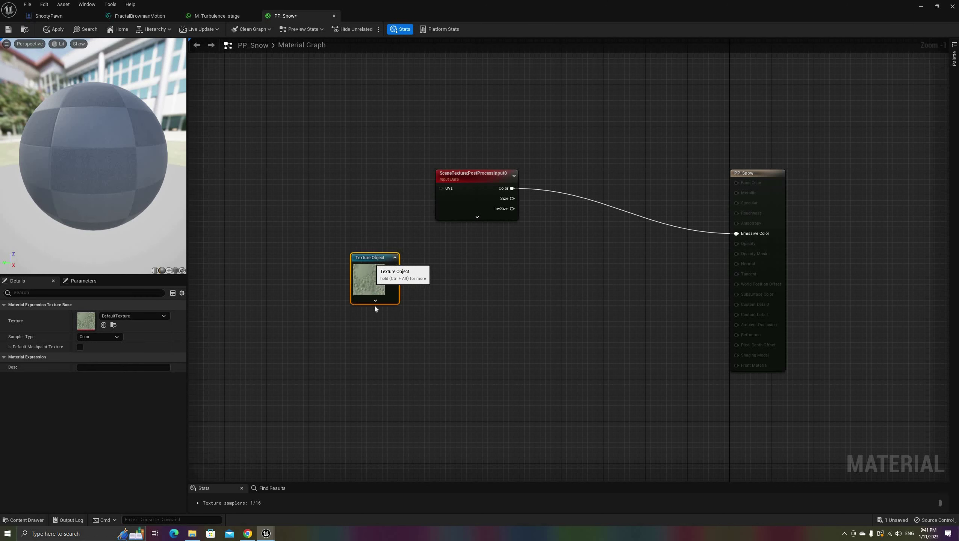
Assign the RT_Density render target as the Texture Object's texture.
left_click(151, 316)
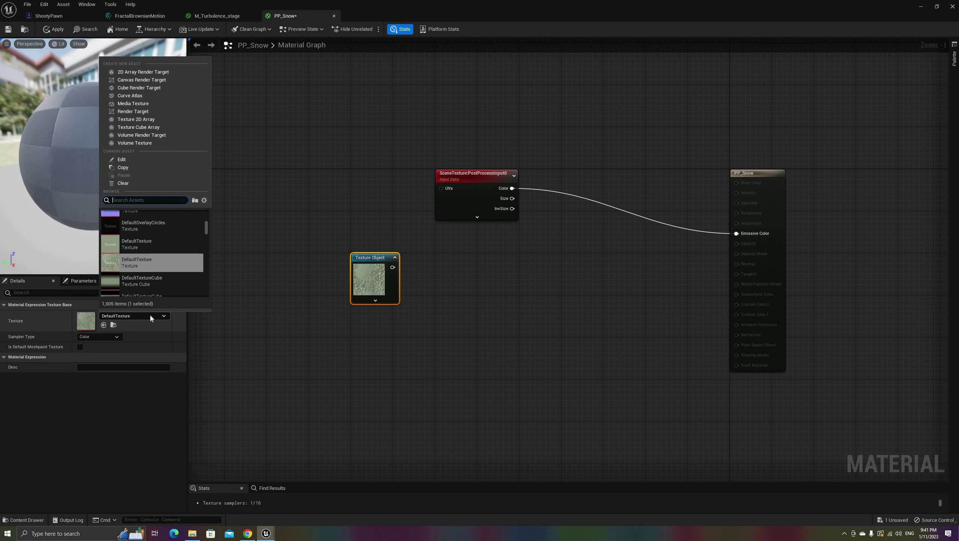
type("rt")
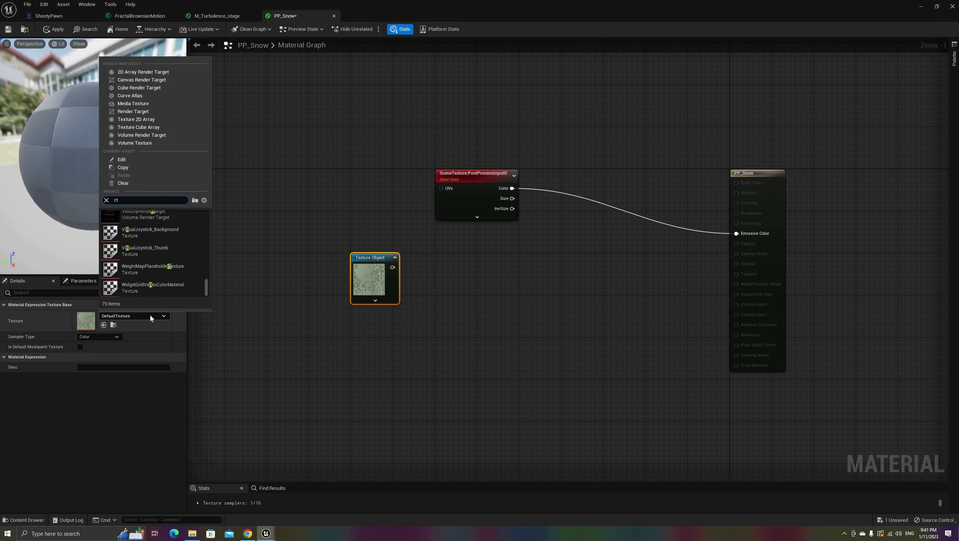
type("_den")
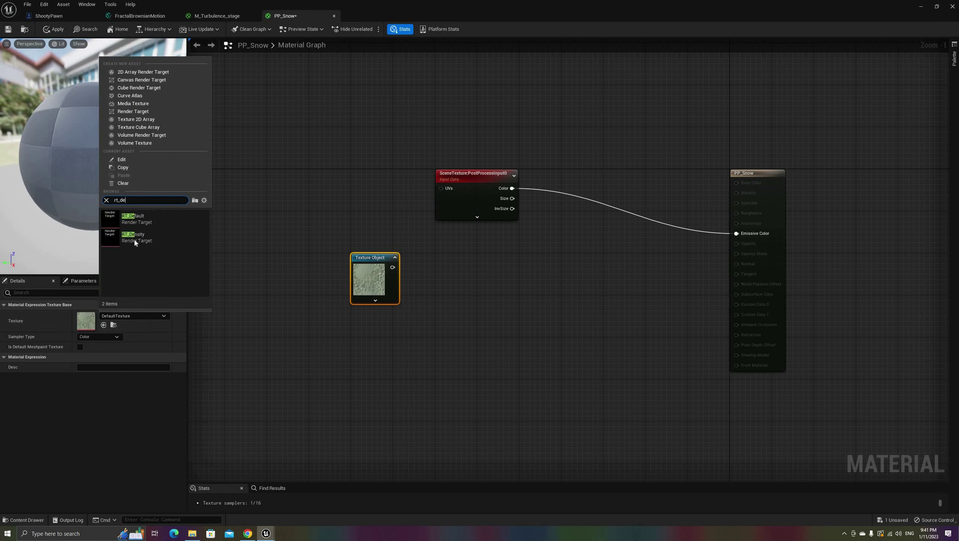
left_click(134, 238)
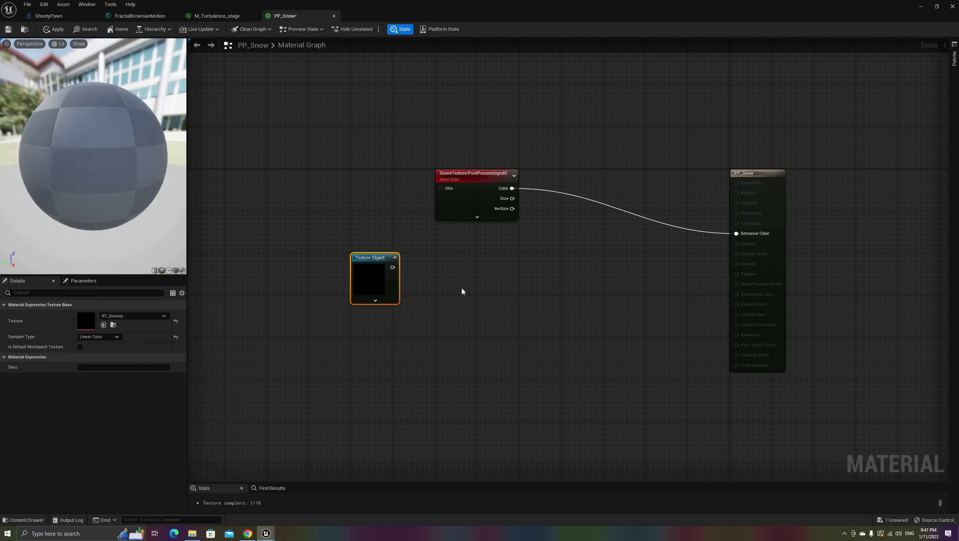
Add a NormalFromHeightmap node and connect the Texture Object to its Height Map input.
right_click(435, 265)
type("nor")
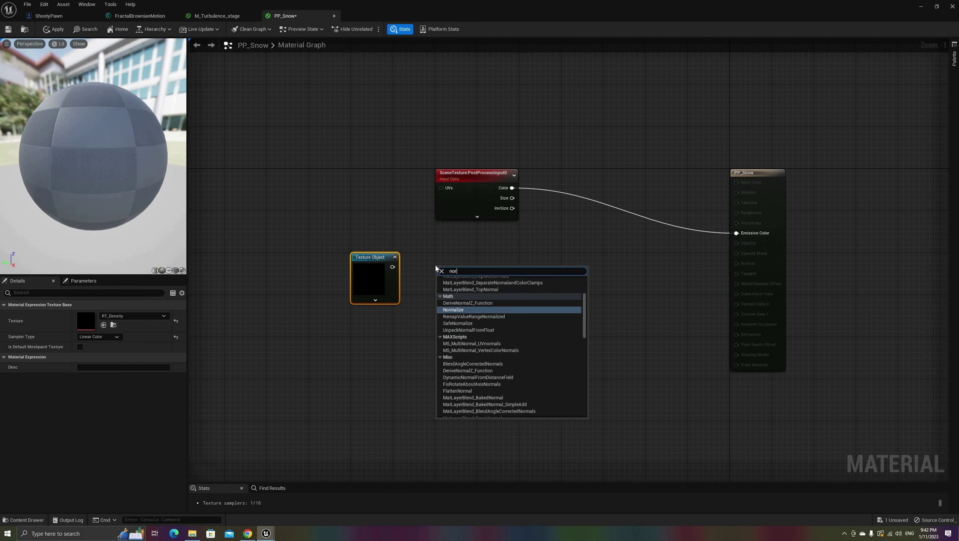
type("malfro")
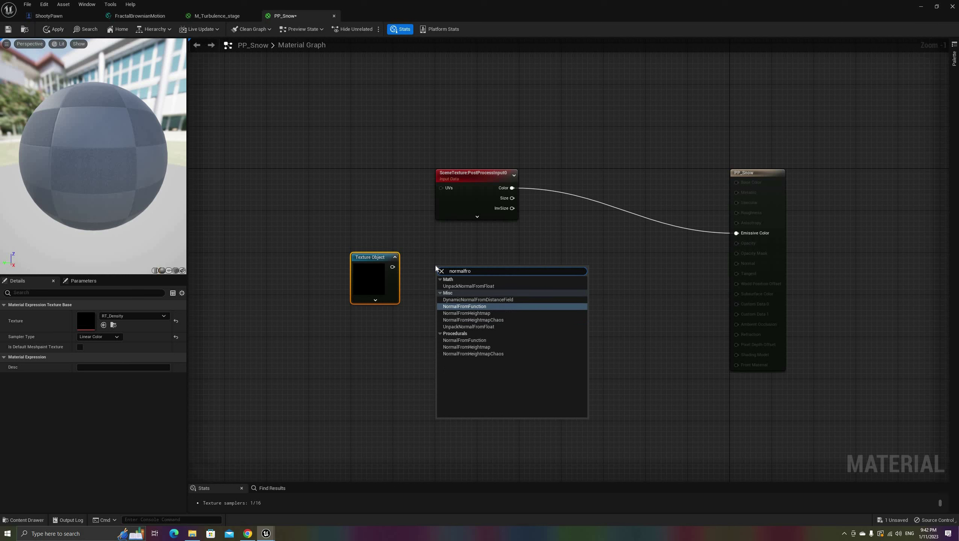
left_click(468, 313)
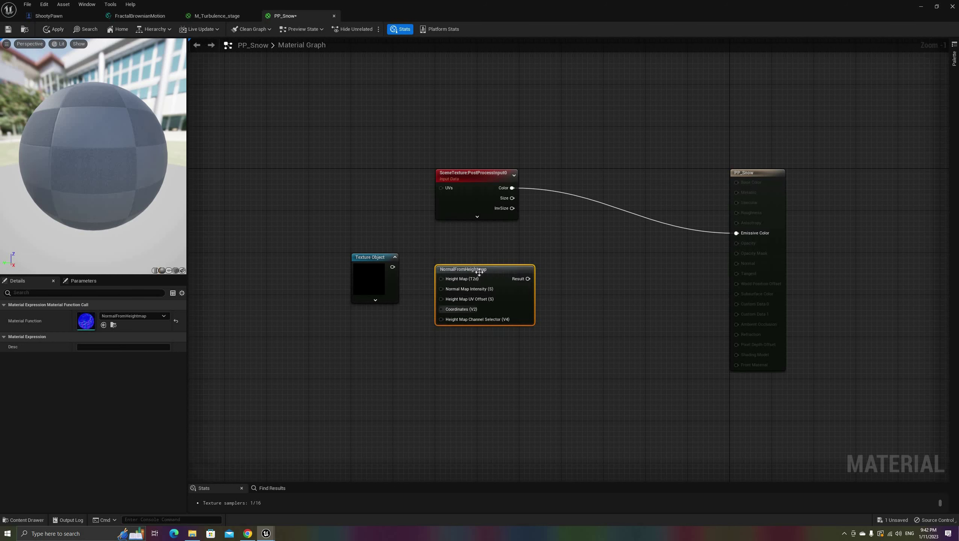
left_click_drag(479, 271, 392, 267)
left_click(414, 275)
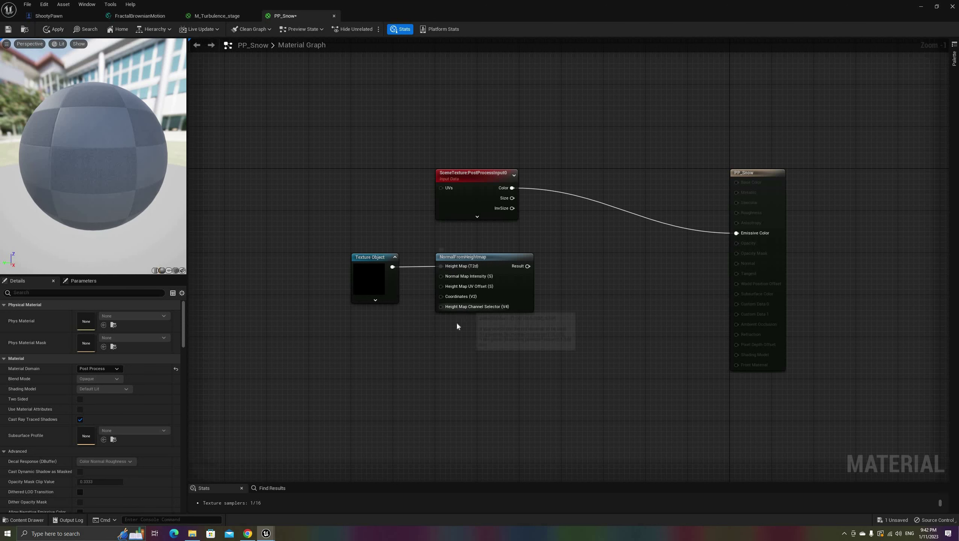
Create a scalar parameter NormalIntensity with default value 10 and connect it to the Normal Map Intensity input.
right_click(369, 333)
type("scal")
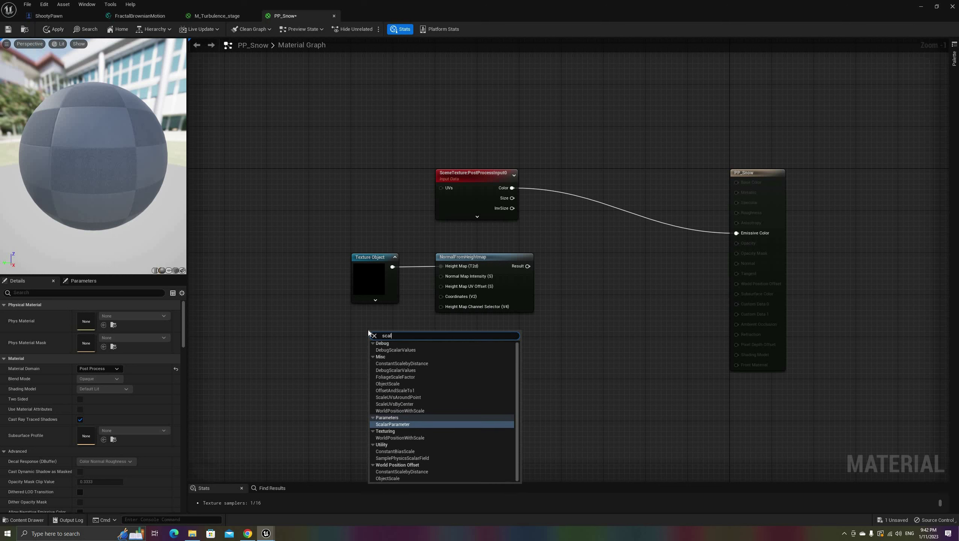
key("Return")
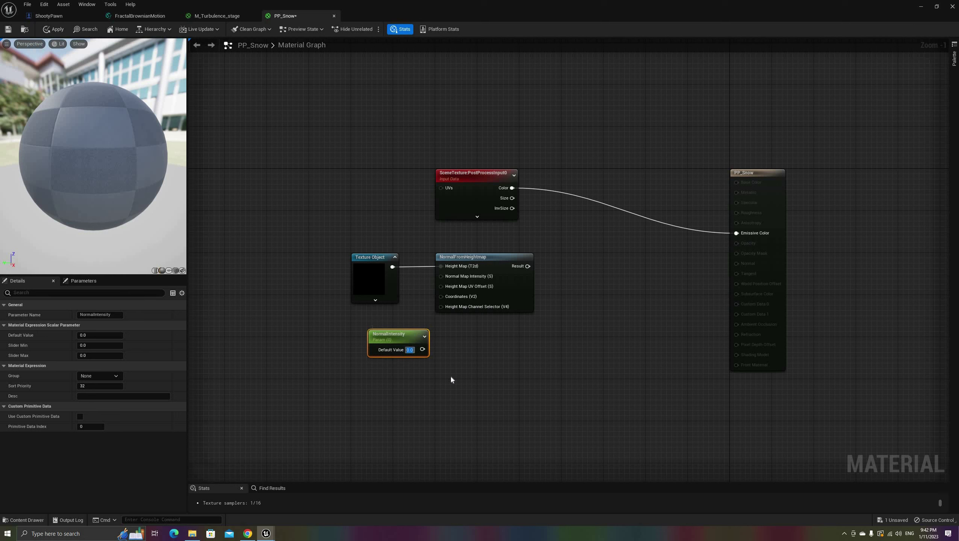
type("10")
key("Return")
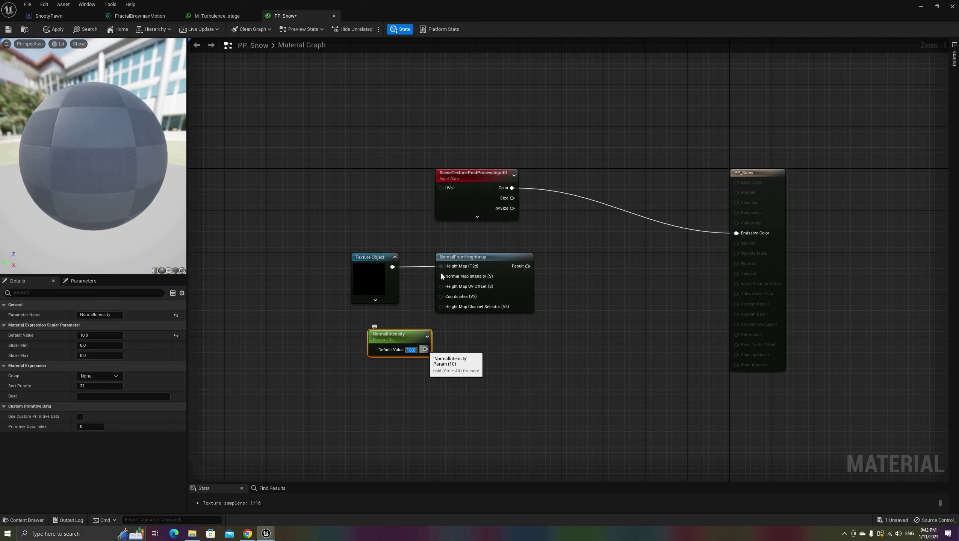
left_click_drag(441, 277, 377, 339)
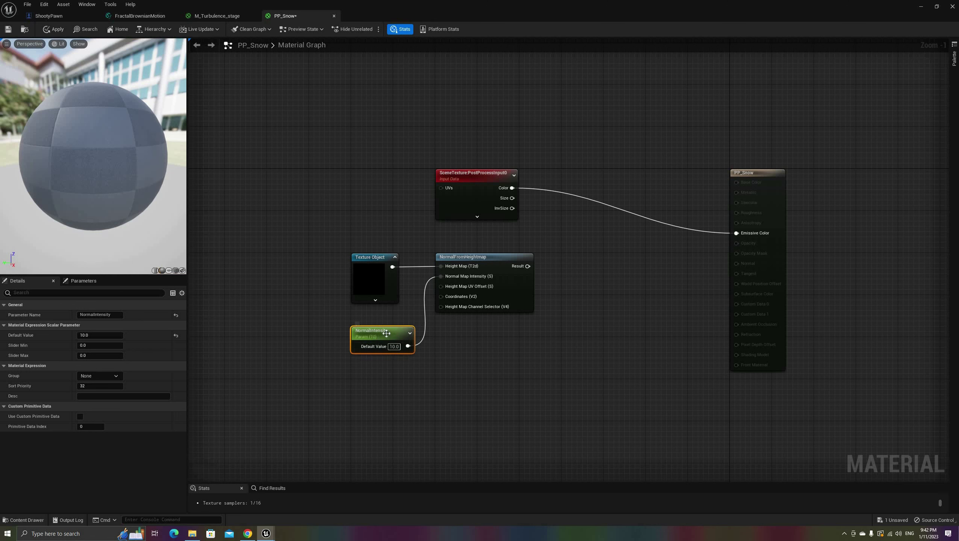
Add a second scalar parameter named HM_Offset below NormalIntensity.
right_click(356, 374)
type("s")
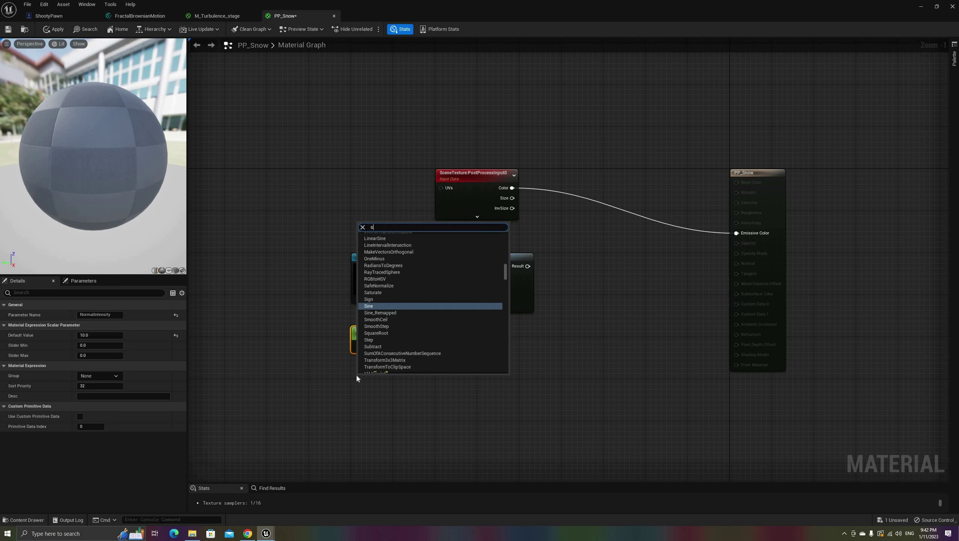
type("calar")
key("Return")
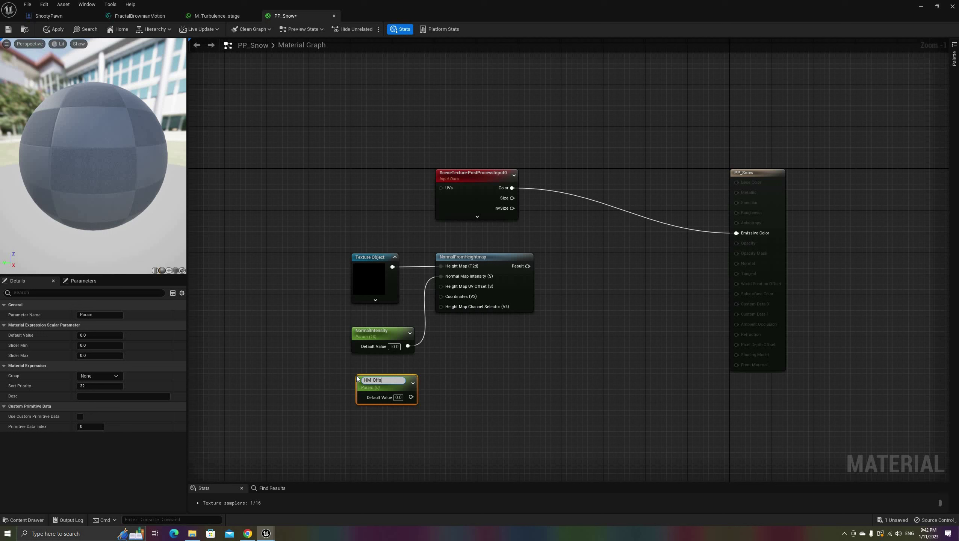
key("Return")
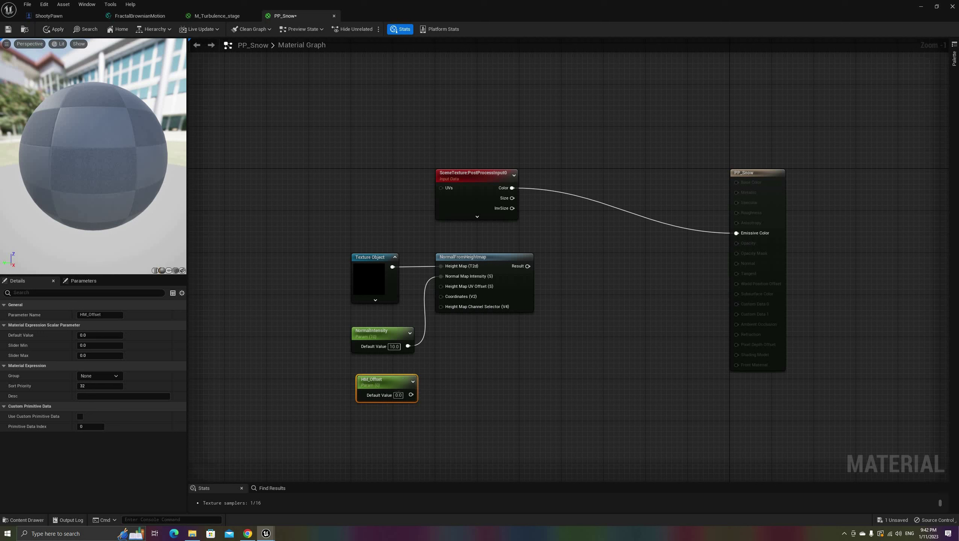
Set HM_Offset's default value to 0.001 and connect it to the Height Map UV Offset input.
left_click(399, 395)
type("0.001")
key("Return")
left_click_drag(416, 396, 442, 287)
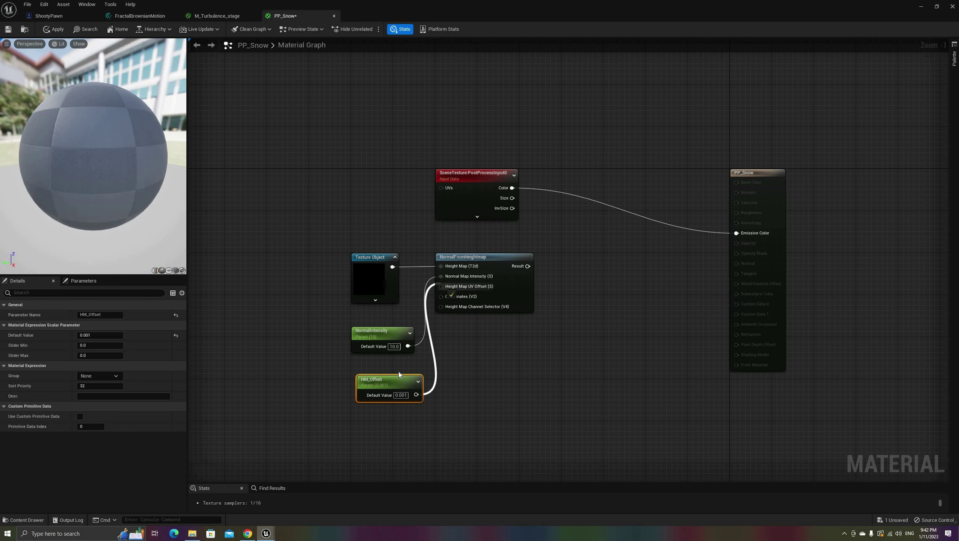
left_click_drag(387, 379, 381, 368)
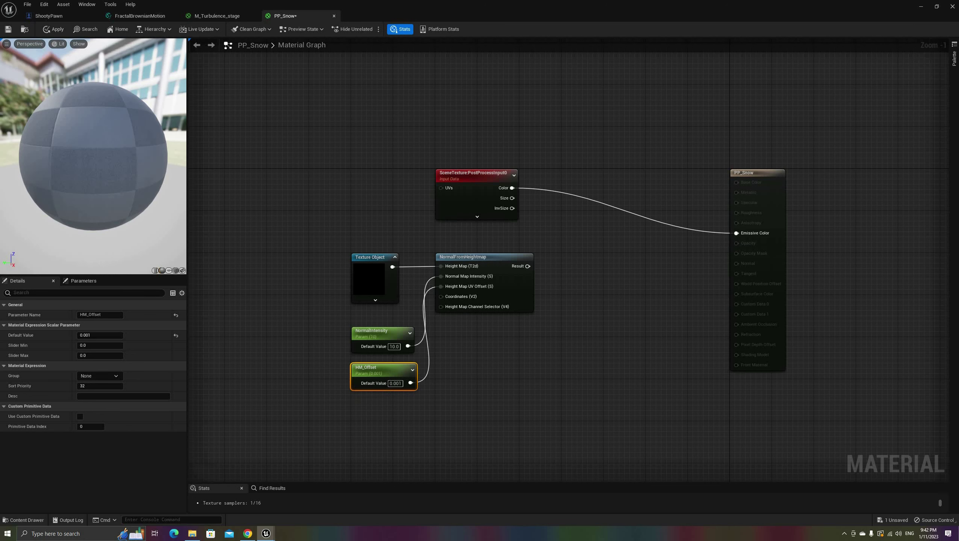
Connect the NormalFromHeightmap result to Emissive Color, then apply the material and play the level to test it.
right_click_drag(503, 372, 450, 364)
left_click_drag(476, 258, 689, 227)
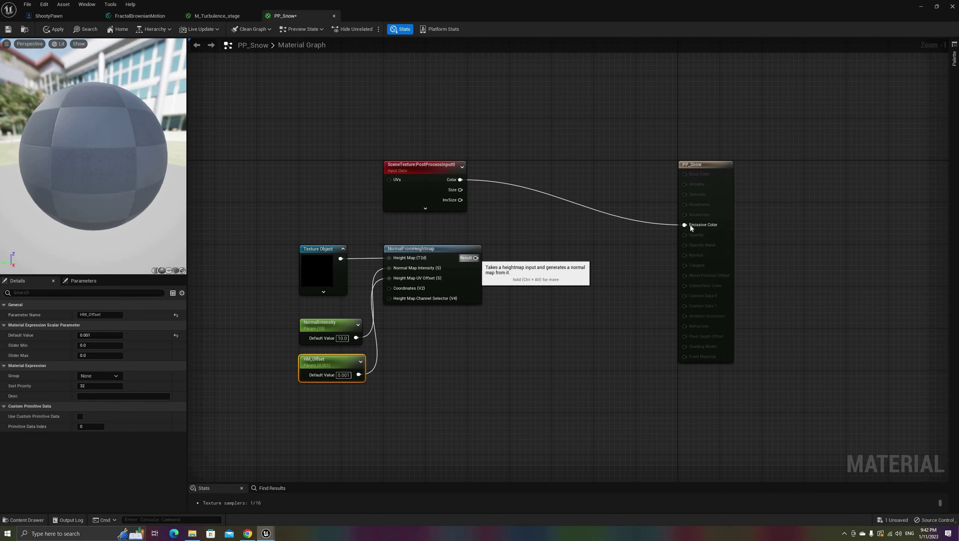
left_click(49, 29)
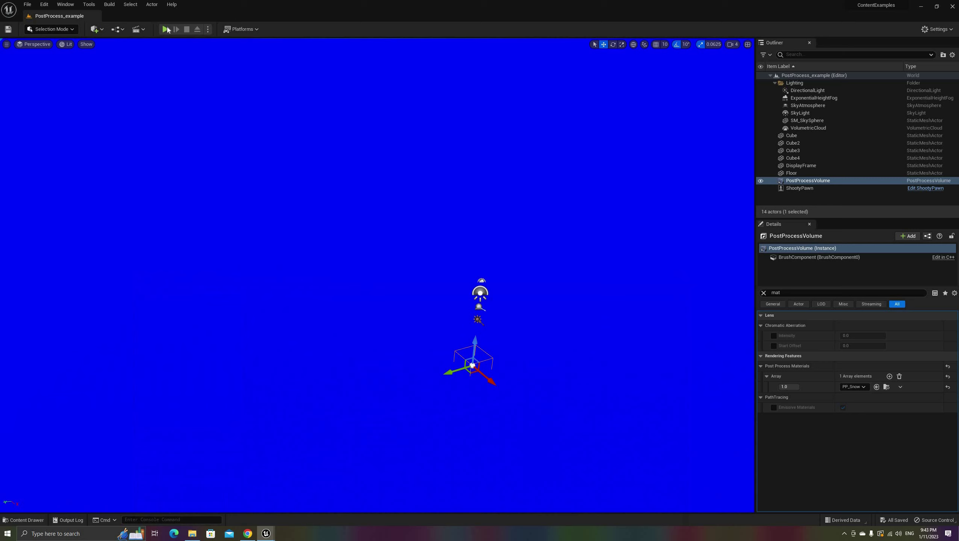
left_click(167, 29)
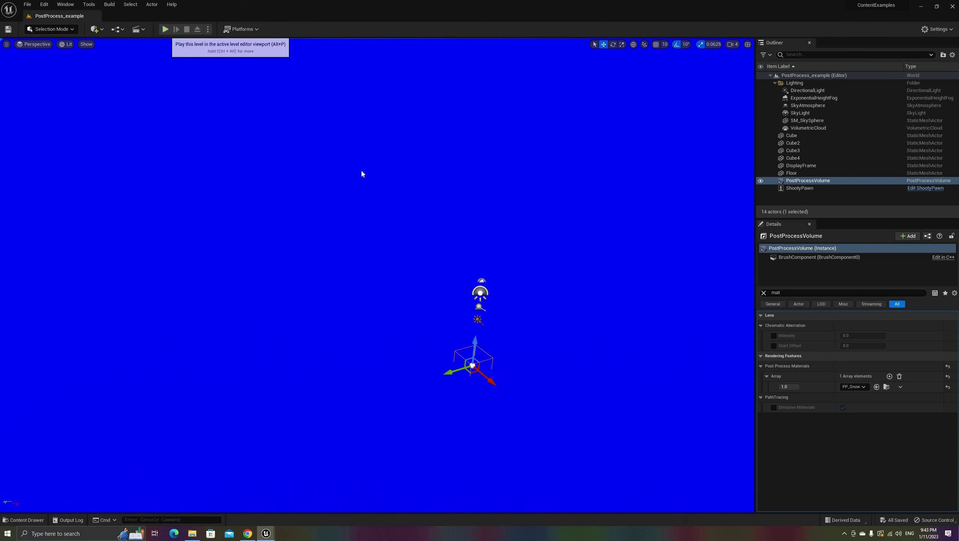
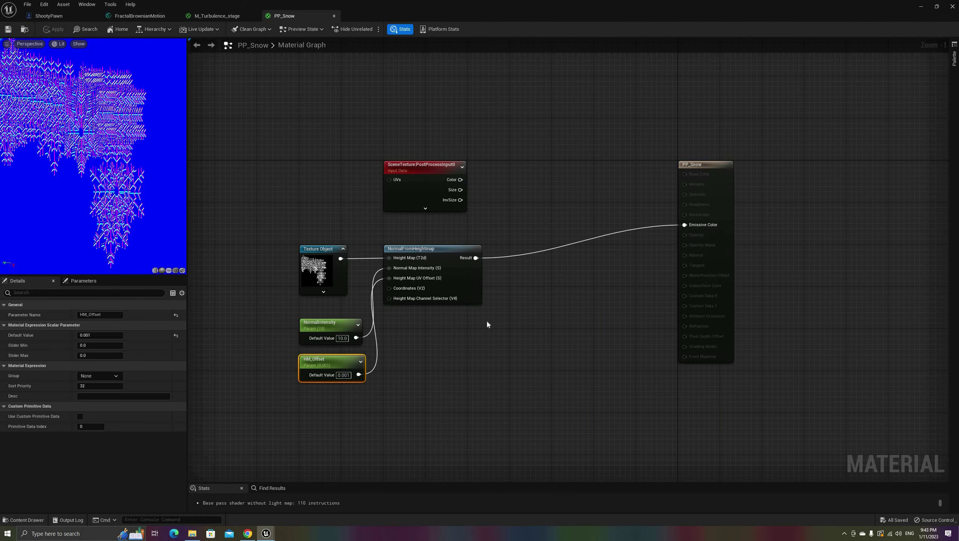
Return to the PP_Snow graph and spread the normal-map node group and the SceneTexture node apart to make room.
left_click(488, 325)
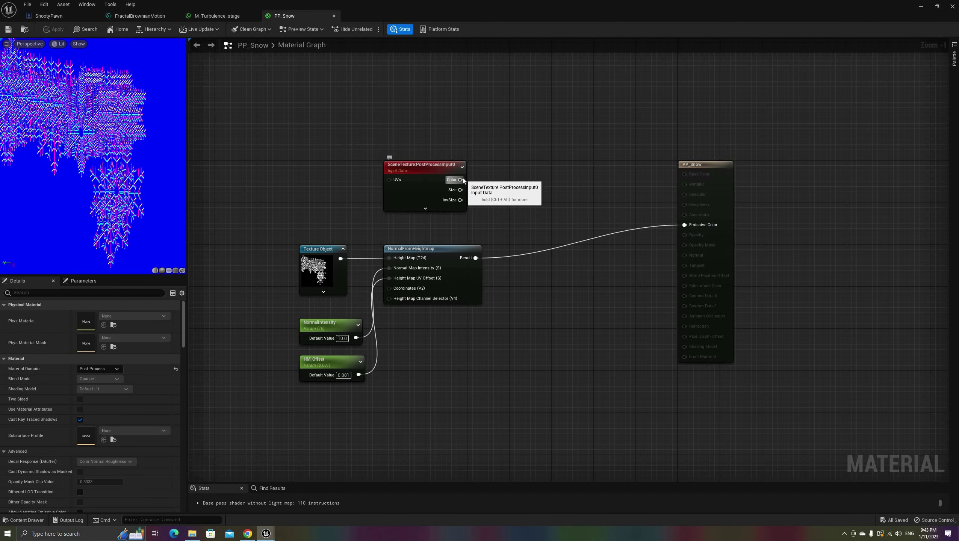
left_click_drag(463, 235, 337, 397)
left_click_drag(422, 248, 342, 227)
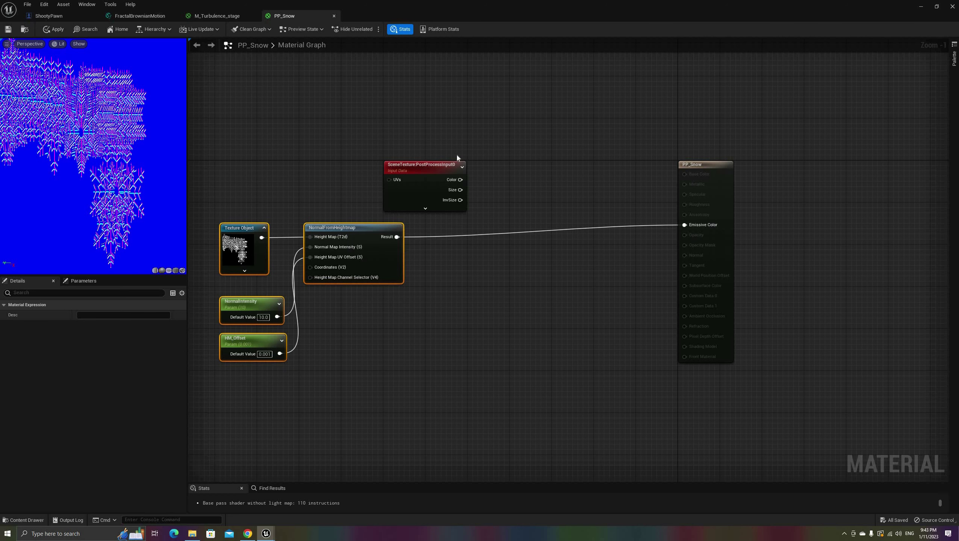
left_click_drag(442, 168, 520, 168)
Add a TextureCoordinate node above NormalFromHeightmap and shift the SceneTexture node further from it.
right_click(356, 124)
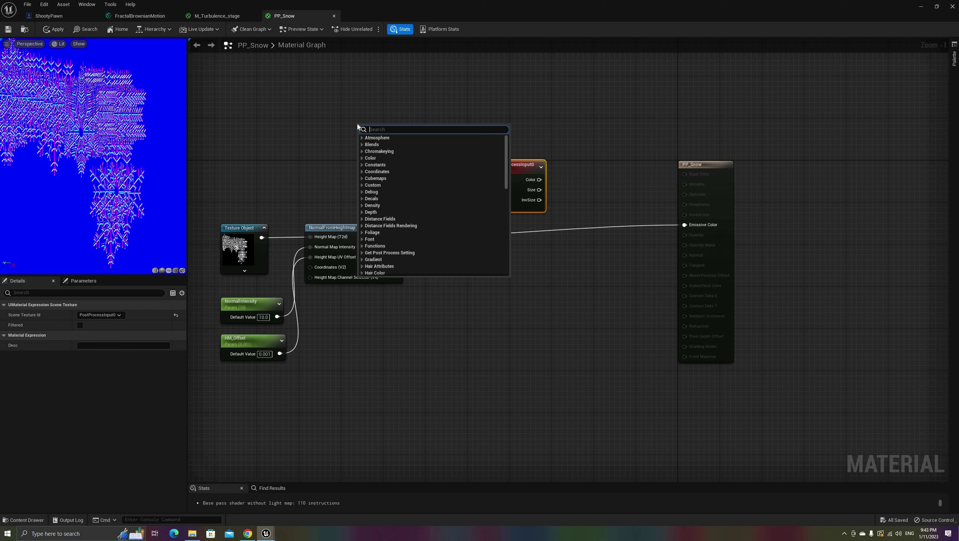
type("tex c")
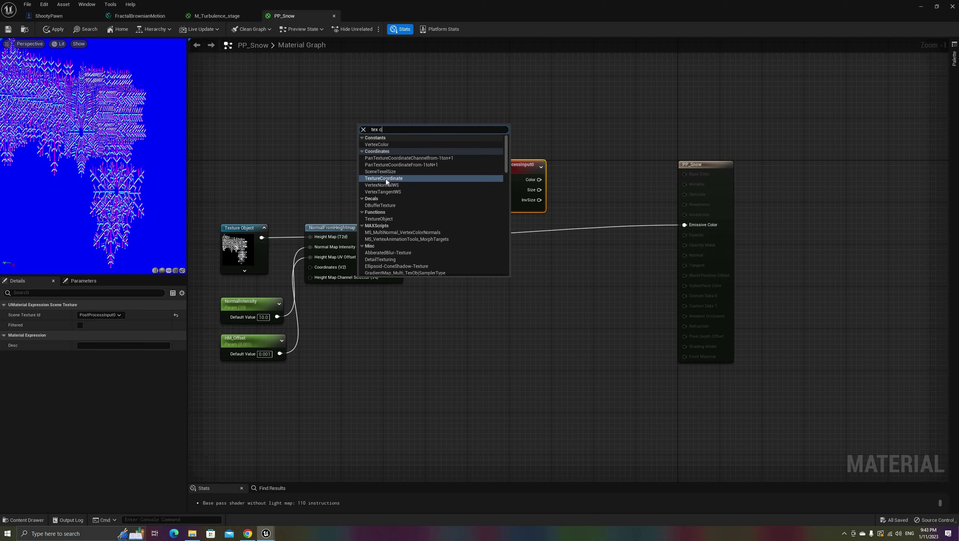
left_click(384, 179)
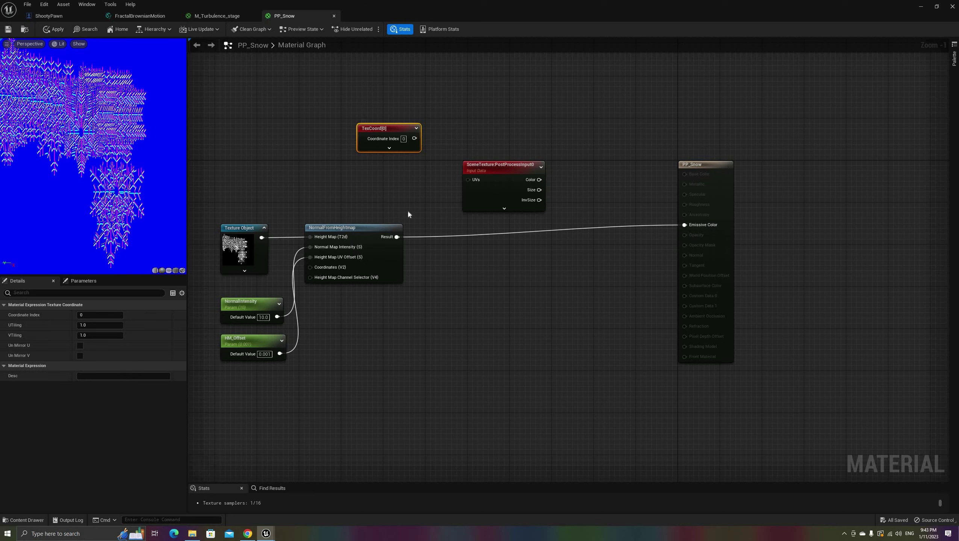
left_click_drag(530, 166, 567, 165)
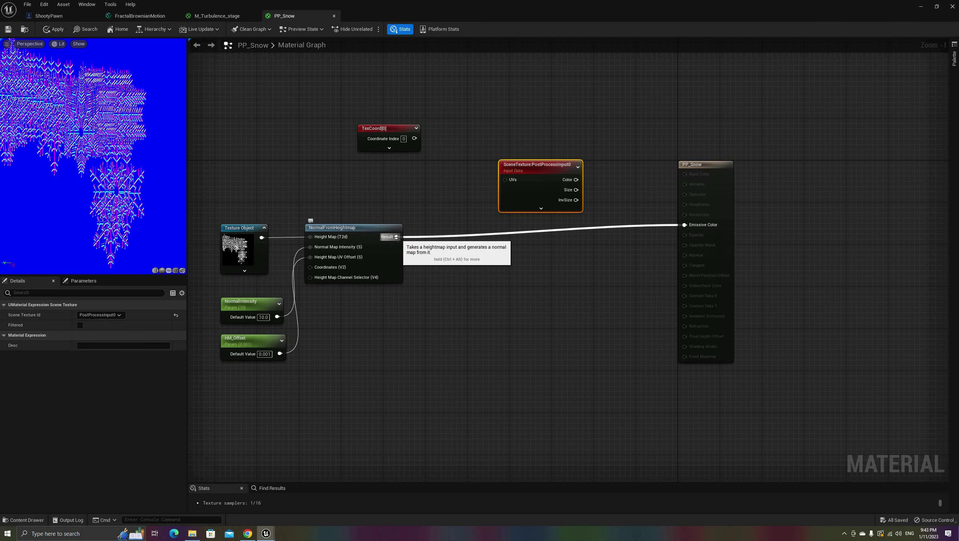
Feed the NormalFromHeightmap result into a new ComponentMask keeping R and G, placed directly beside it.
left_click_drag(397, 237, 424, 237)
type("mask")
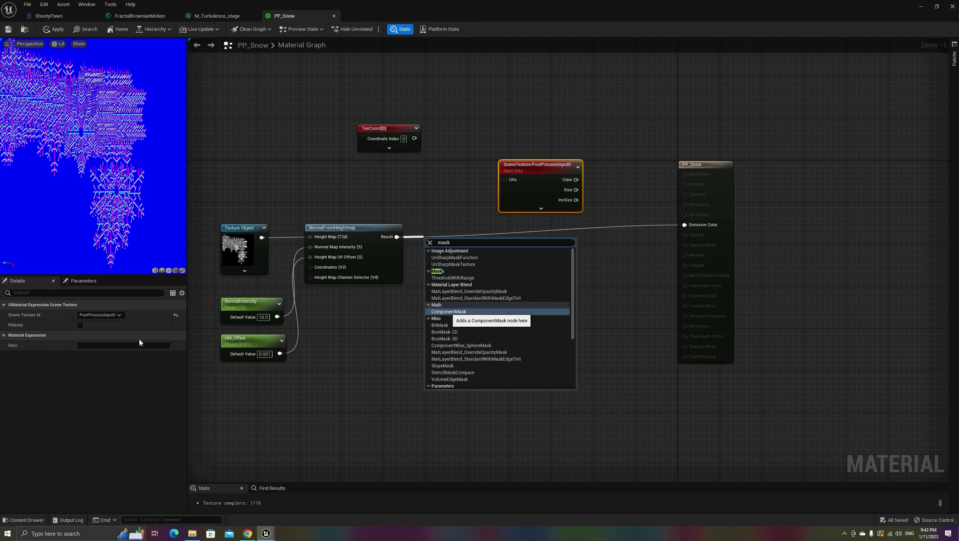
left_click(448, 312)
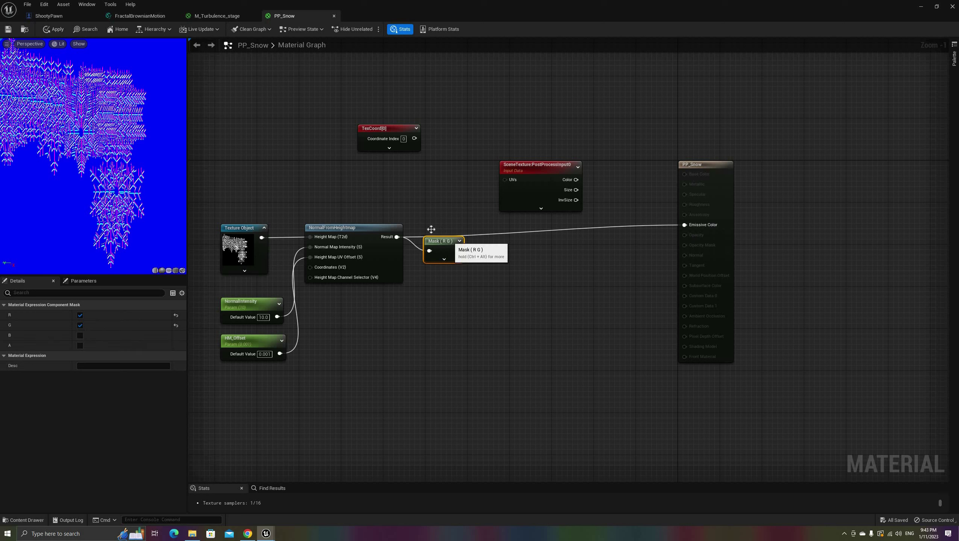
left_click_drag(453, 244, 439, 231)
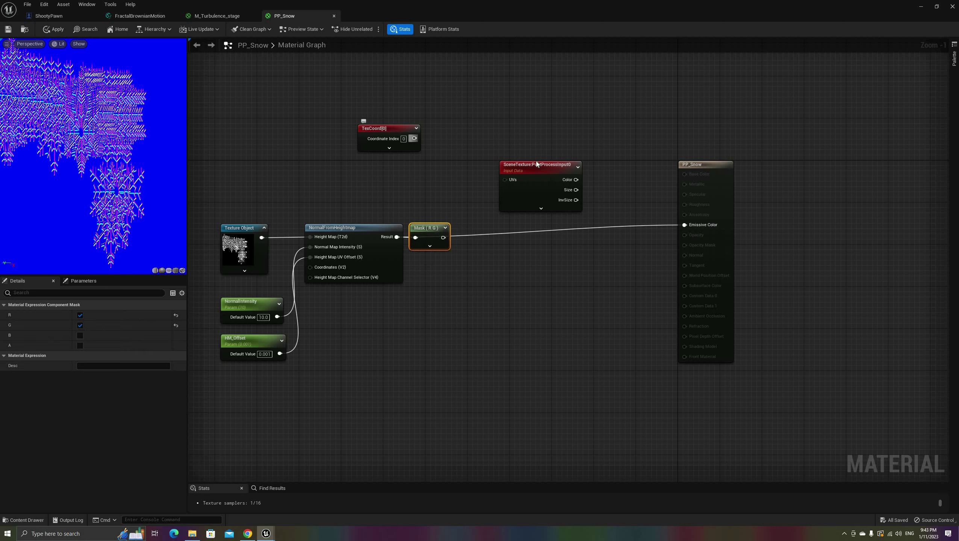
Move the SceneTexture node up and feed the R G mask output into input A of a new Multiply node.
left_click_drag(523, 169, 545, 143)
left_click_drag(444, 237, 481, 240)
type("mul")
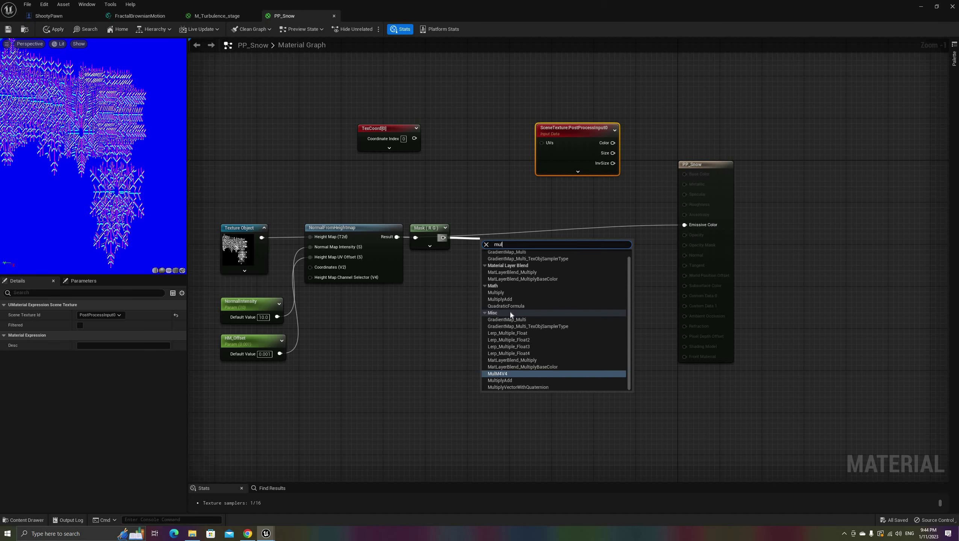
left_click(508, 293)
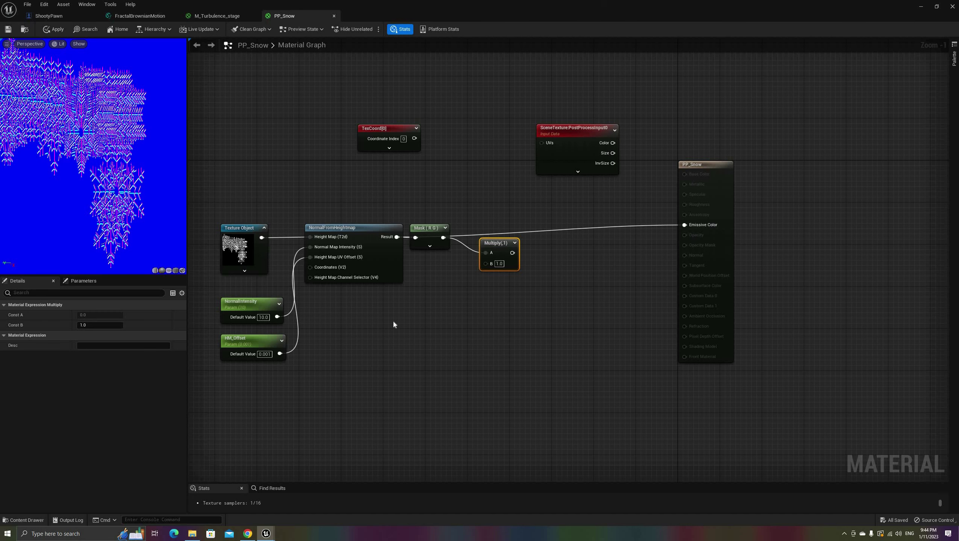
Create a scalar parameter named DistortIntensity below the Multiply node.
right_click(393, 320)
type("sca")
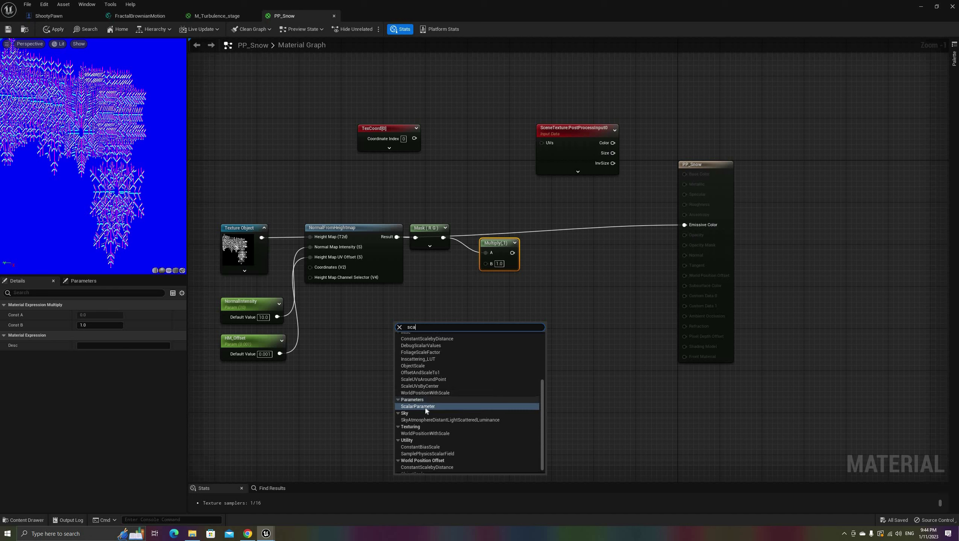
left_click(425, 407)
type("Dis")
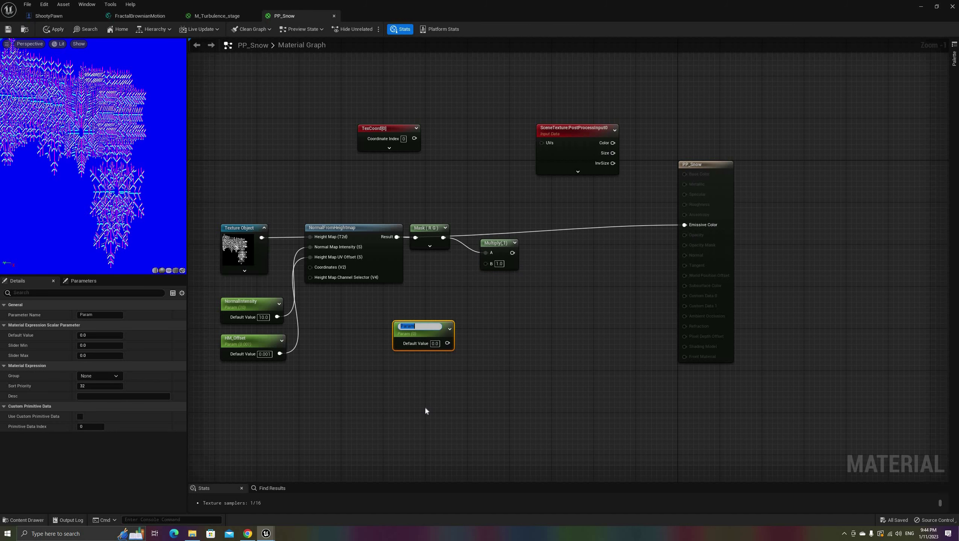
type("tortIntensity")
key("Return")
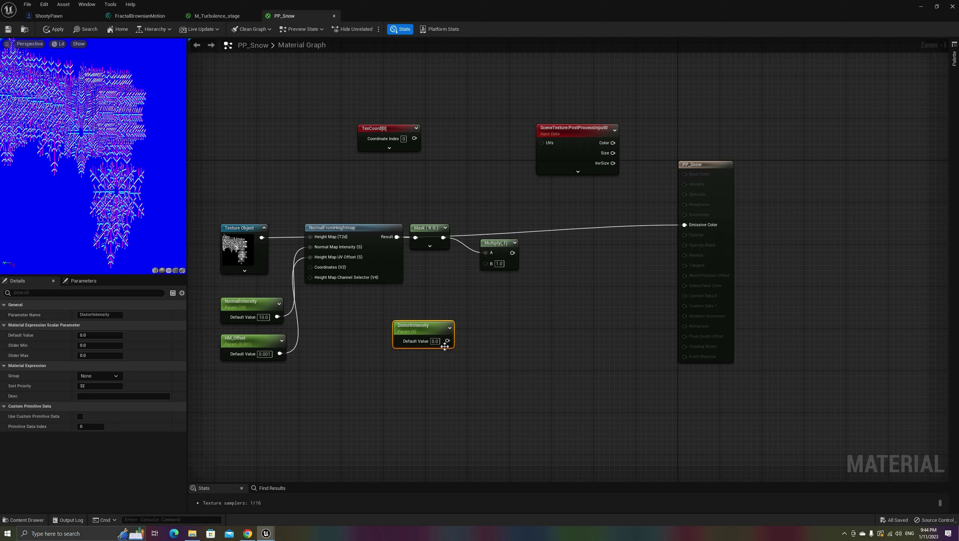
Connect DistortIntensity to the Multiply node's B input and set its default value to 2.
left_click_drag(447, 341, 486, 263)
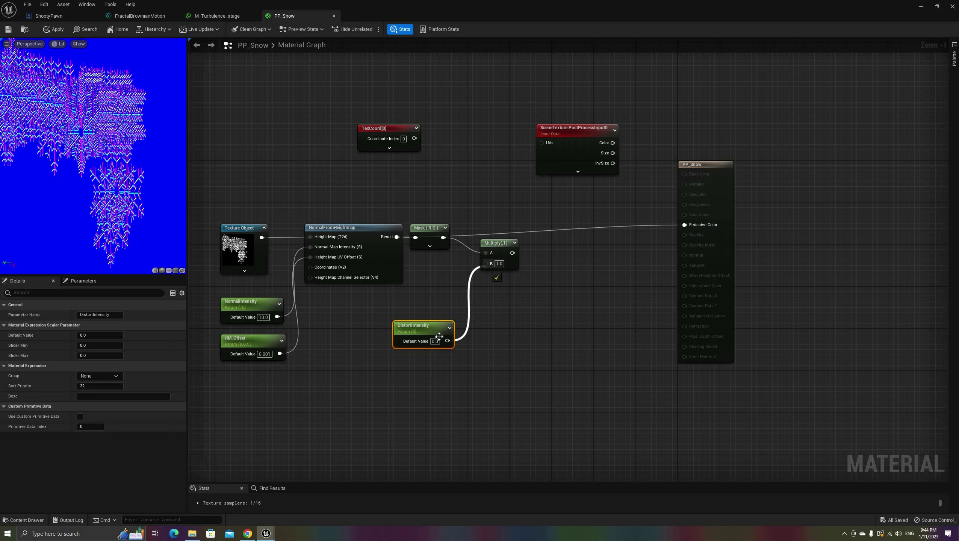
left_click(435, 341)
type("2")
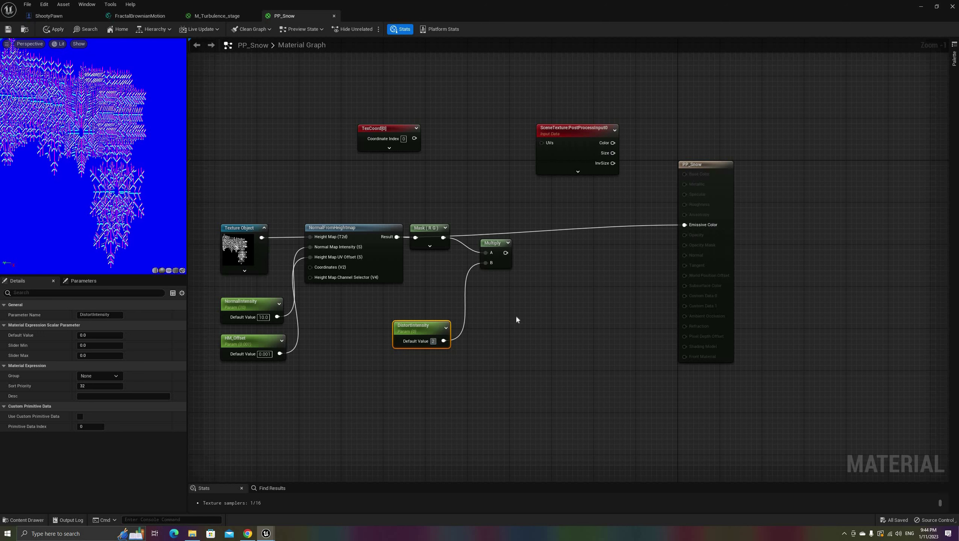
key("Return")
Sum TexCoord and the Multiply result with an Add node and feed it into the SceneTexture UVs.
left_click_drag(415, 139, 506, 253)
type("add")
key("Return")
left_click_drag(514, 186, 542, 144)
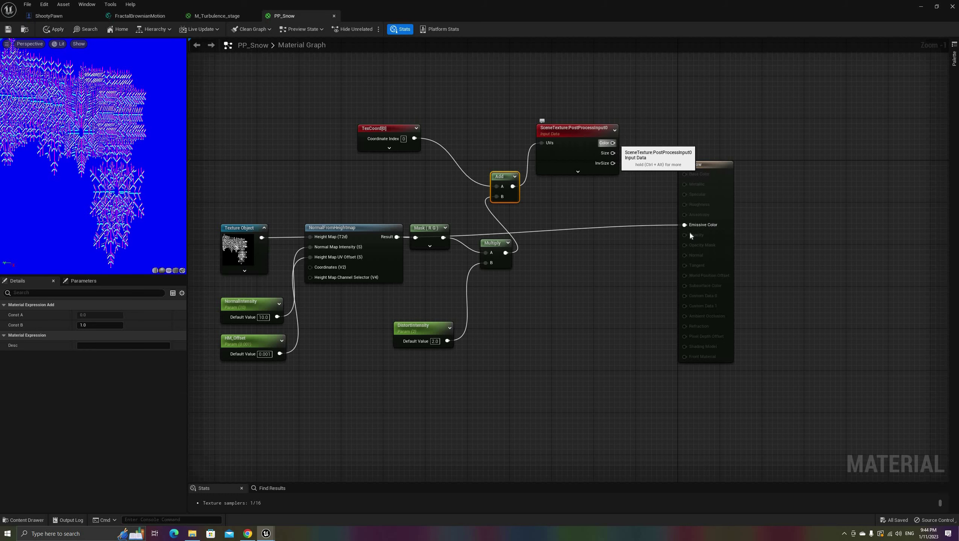
Connect the SceneTexture Color output to Emissive Color and tidy the positions of the SceneTexture and DistortIntensity nodes.
left_click_drag(613, 143, 685, 225)
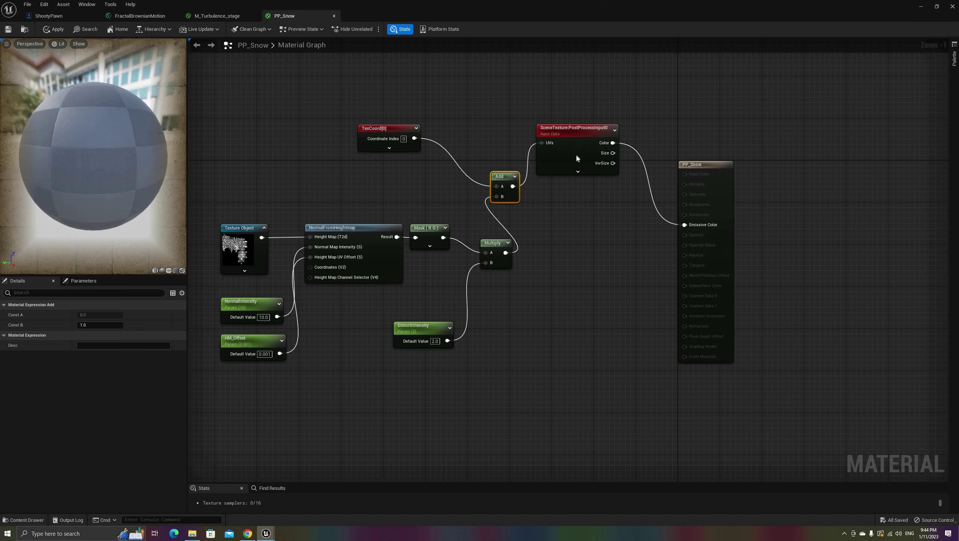
left_click_drag(572, 134, 572, 181)
left_click_drag(417, 329, 402, 310)
Reduce DistortIntensity's default value, trying 1 and 0.5 before settling on 0.1.
left_click(422, 322)
type("1")
key("Return")
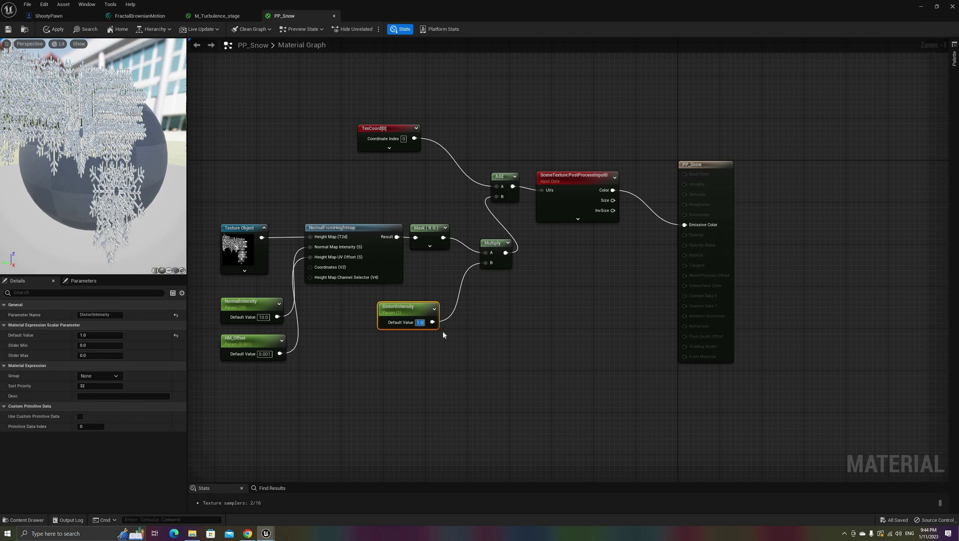
key("BackSpace")
type("0.1")
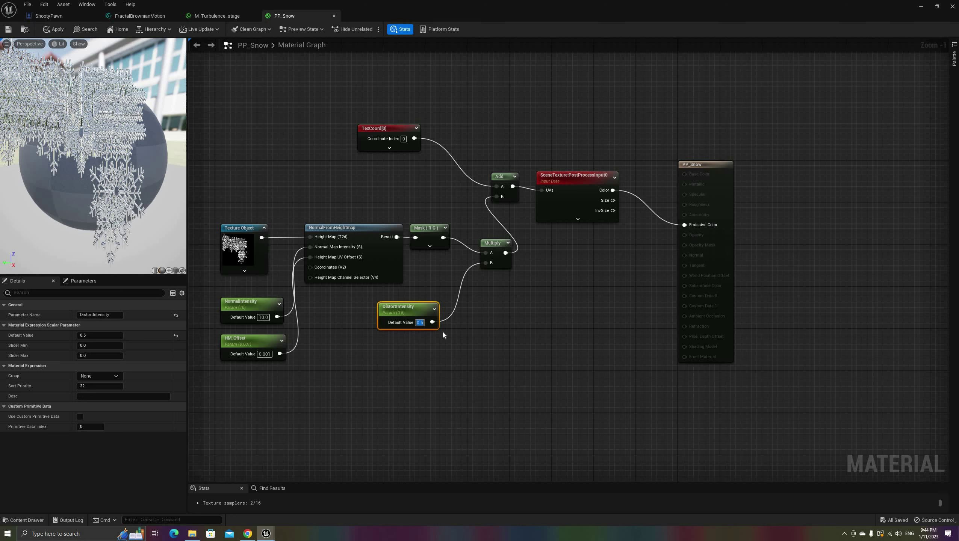
key("Return")
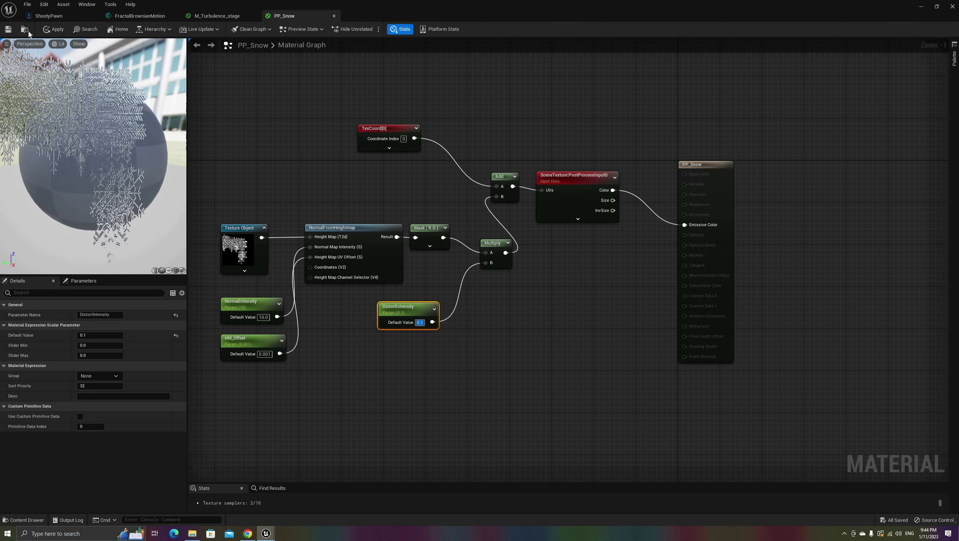
Save PP_Snow and play the level to test the screen distortion.
left_click(8, 30)
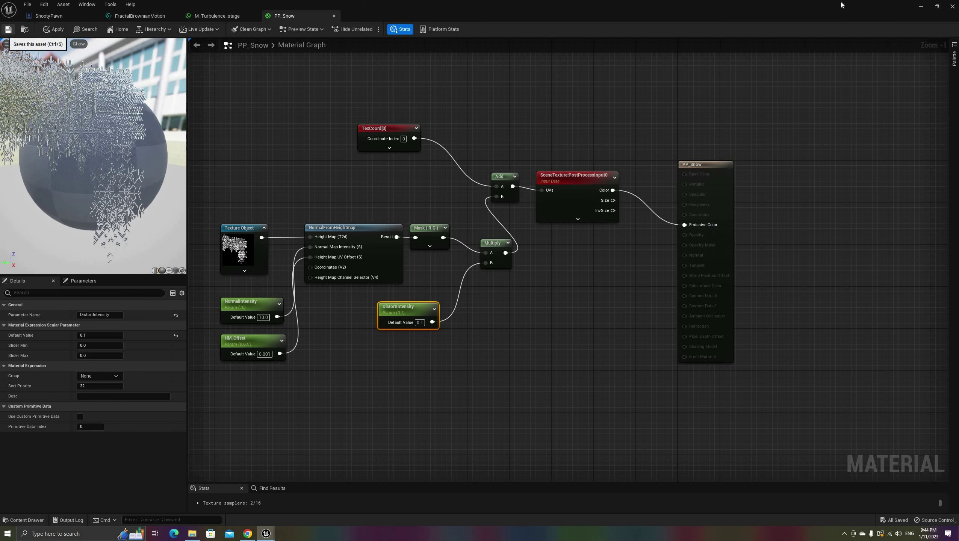
left_click(922, 7)
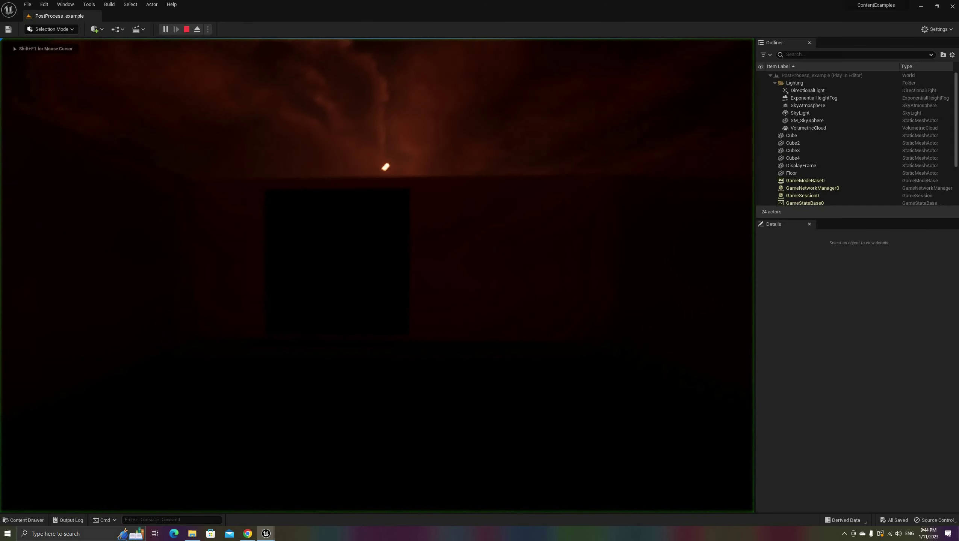
key("w")
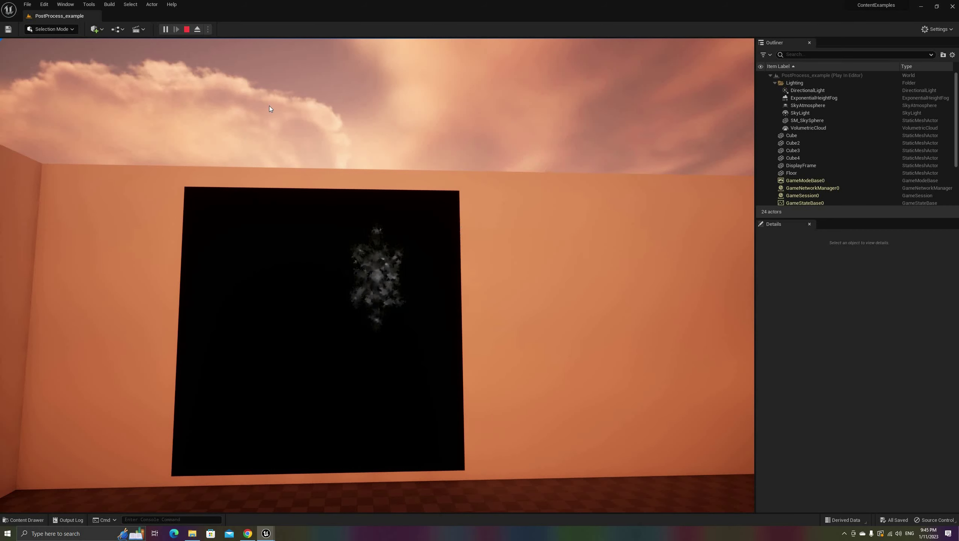
In M_Turbulence_stage, set FadeScale's default value to 0.99 and save the material.
left_click(265, 534)
left_click(269, 495)
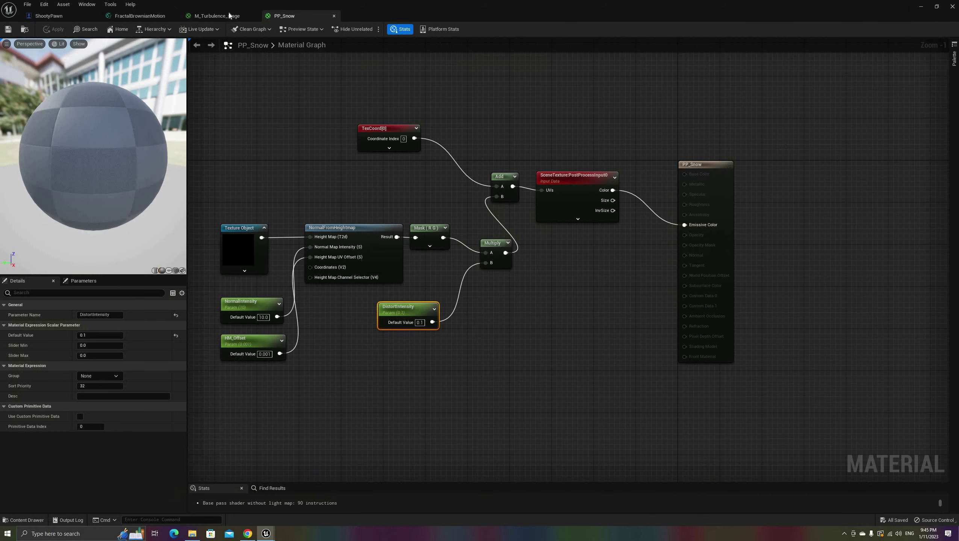
left_click(220, 15)
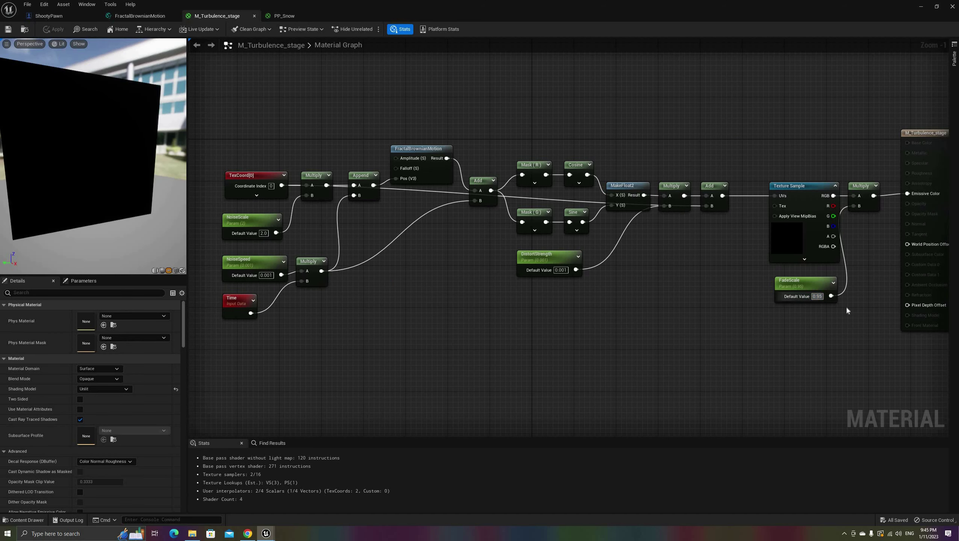
key("BackSpace")
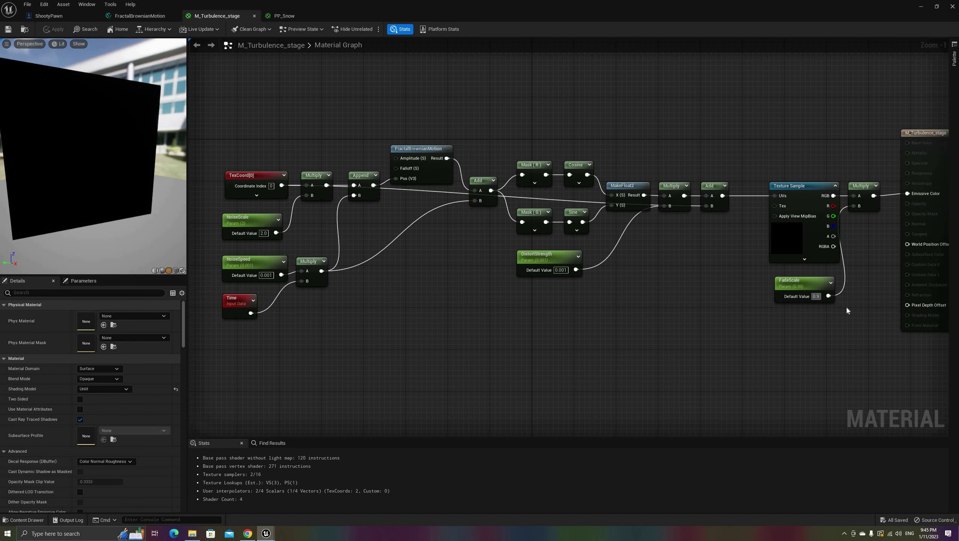
type("9")
key("Return")
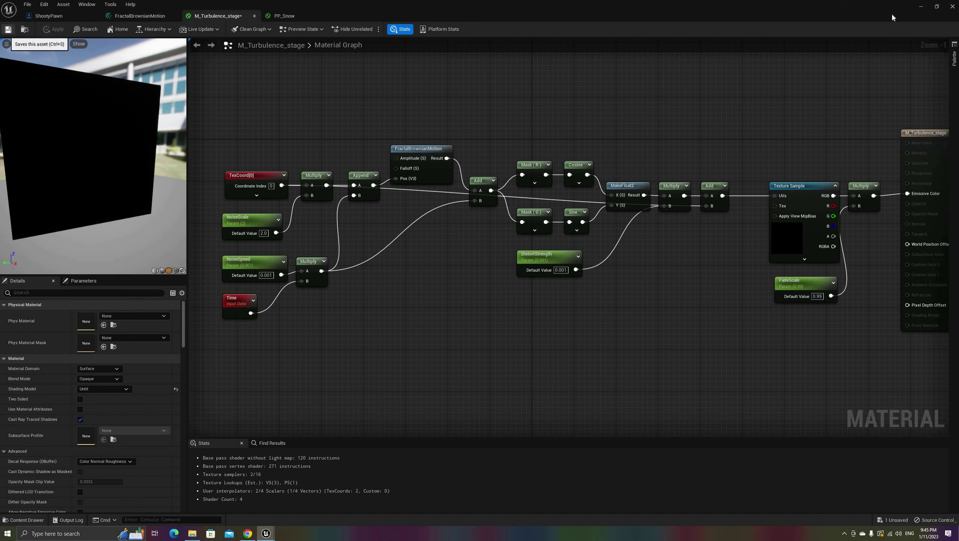
Play the level and move toward and away from the display to examine the falling snow and its screen distortion.
left_click(921, 6)
left_click(31, 88)
key("w")
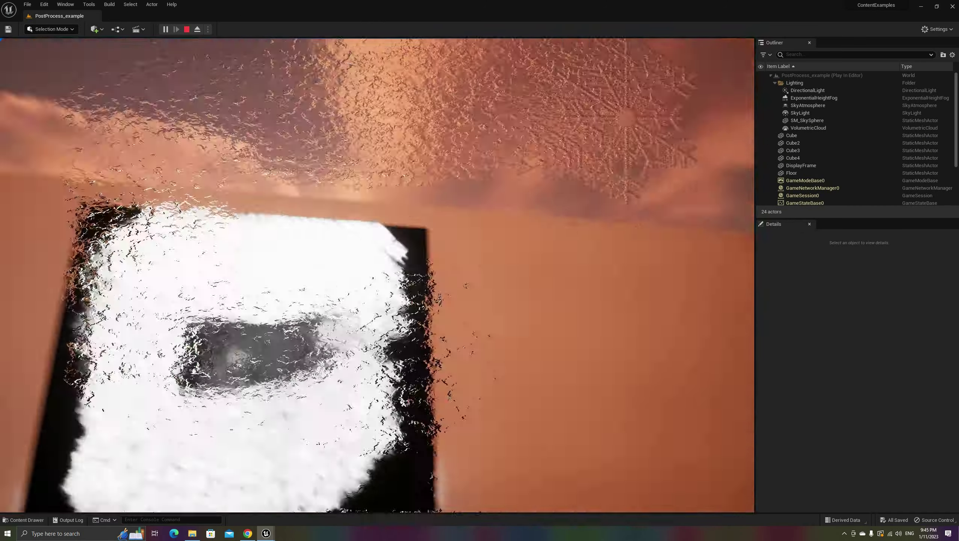
key("s")
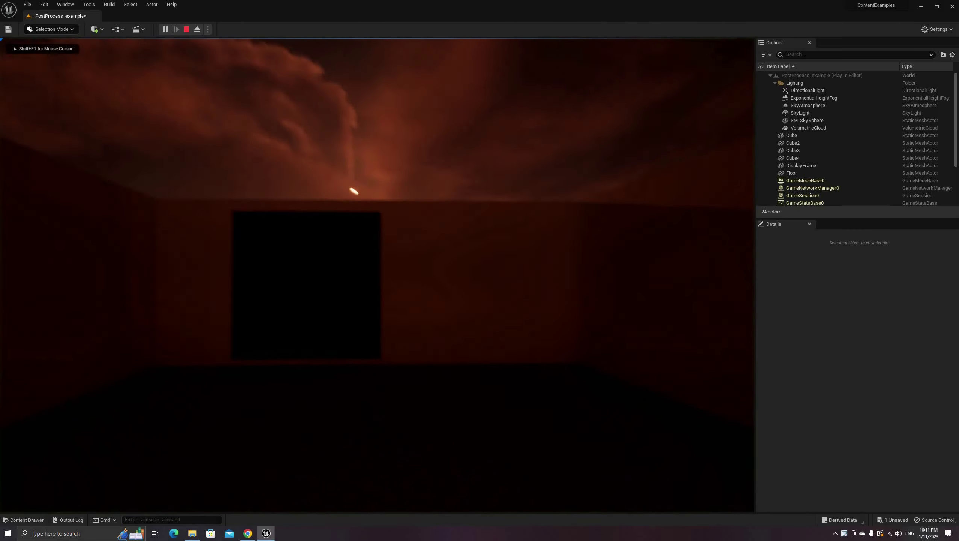
key("w")
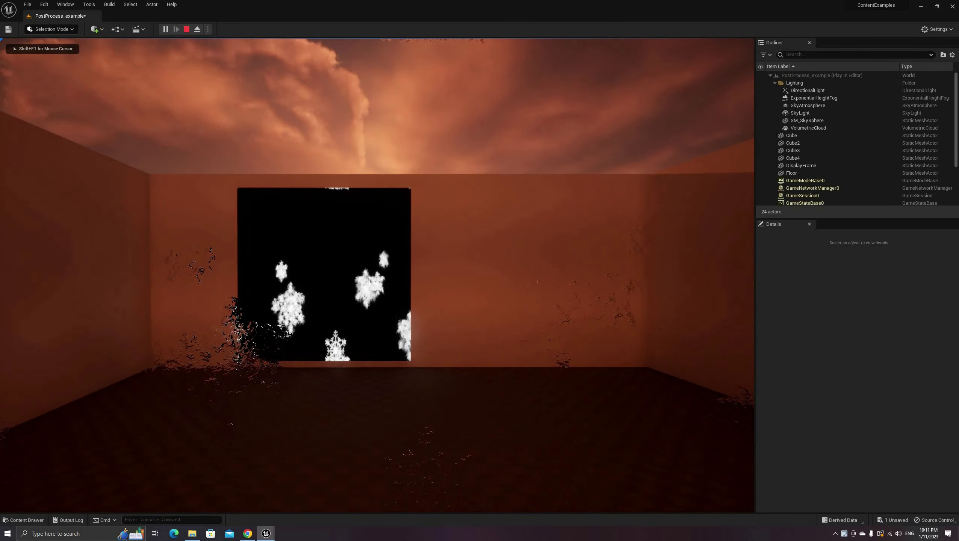
key("w")
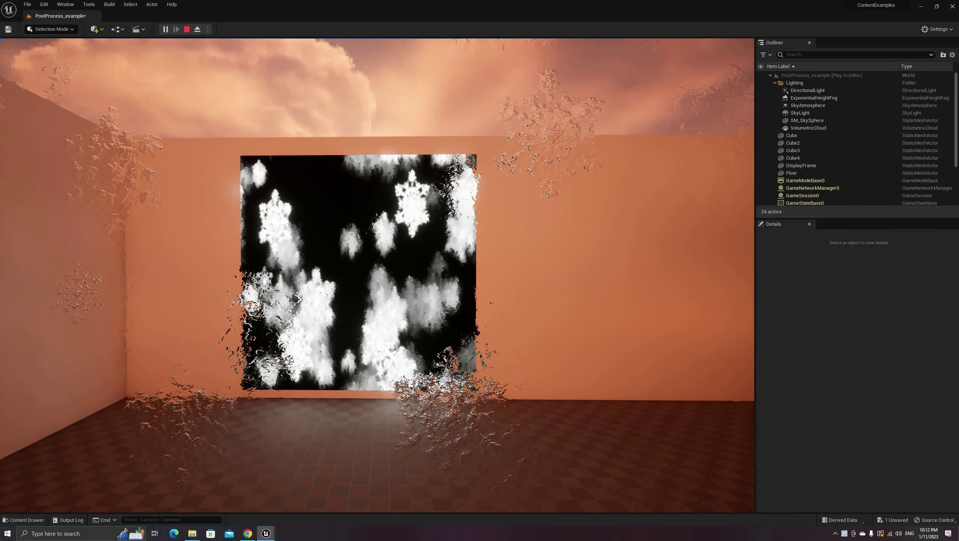
key("w")
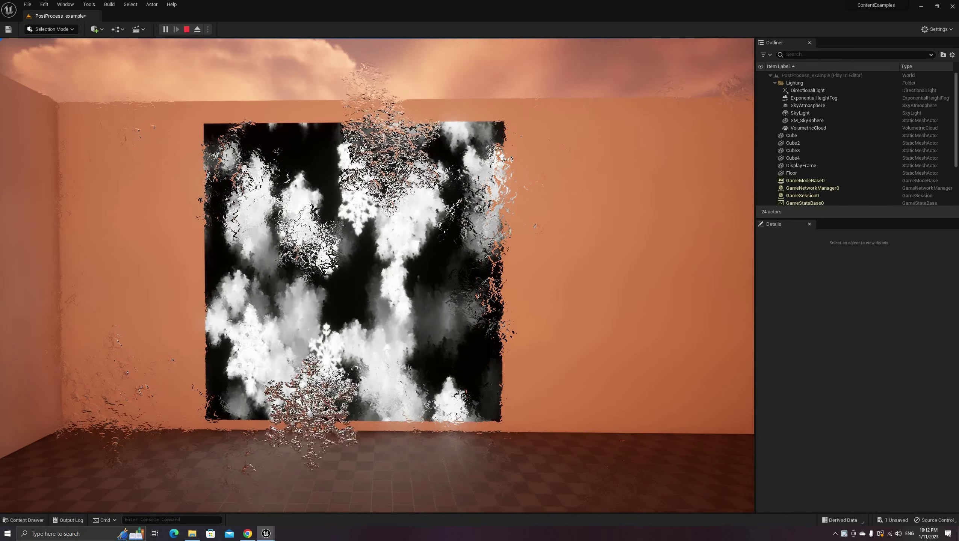
key("w")
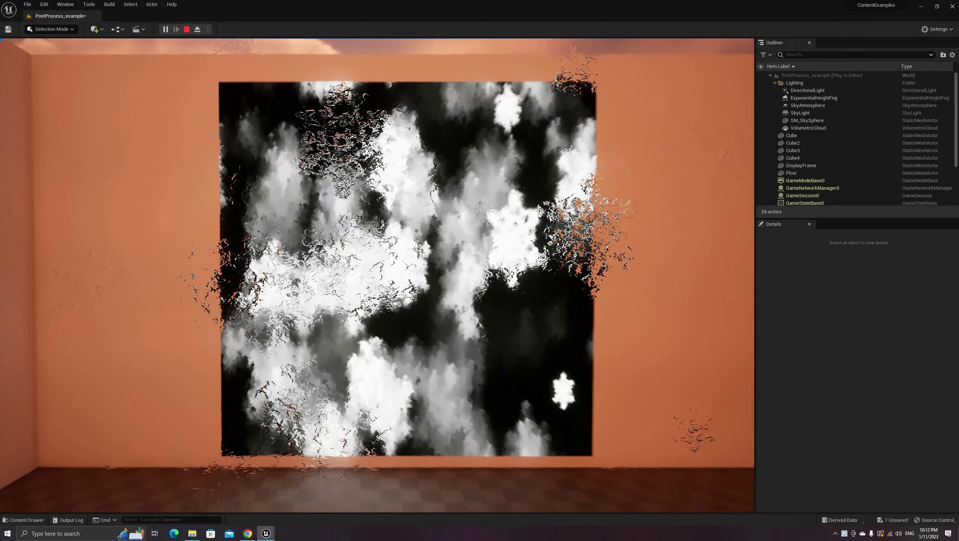
key("s")
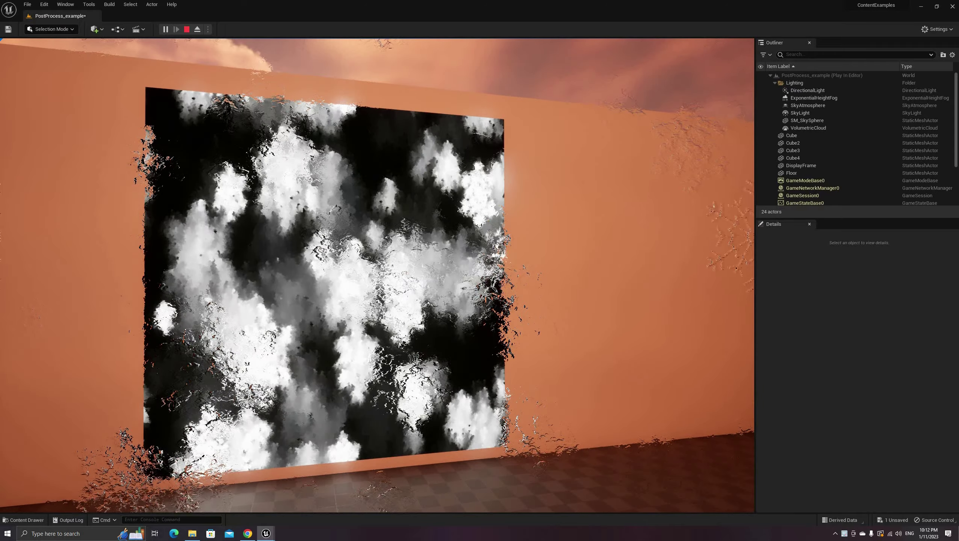
Move around the display to examine the snow distortion up close and from afar, and stop playing the level.
key("w")
key("w")
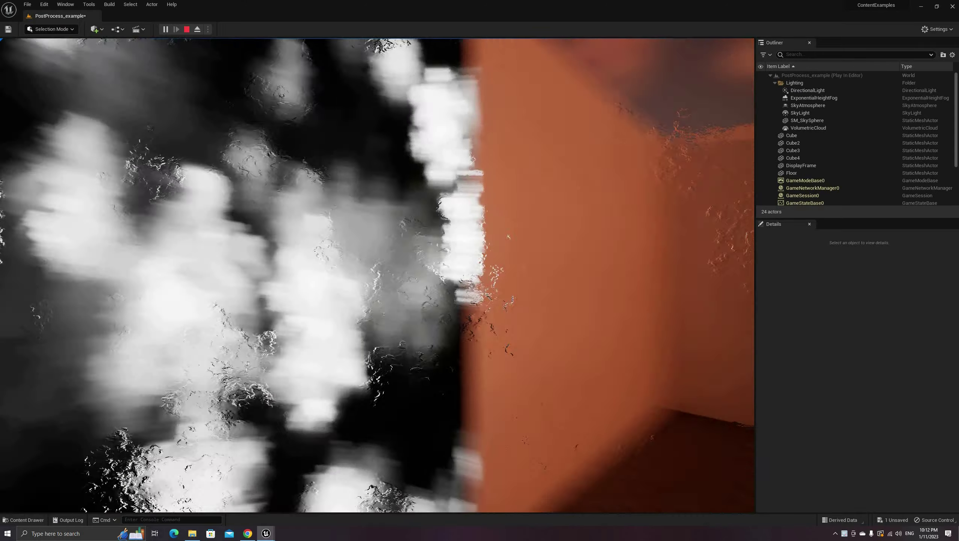
key("w")
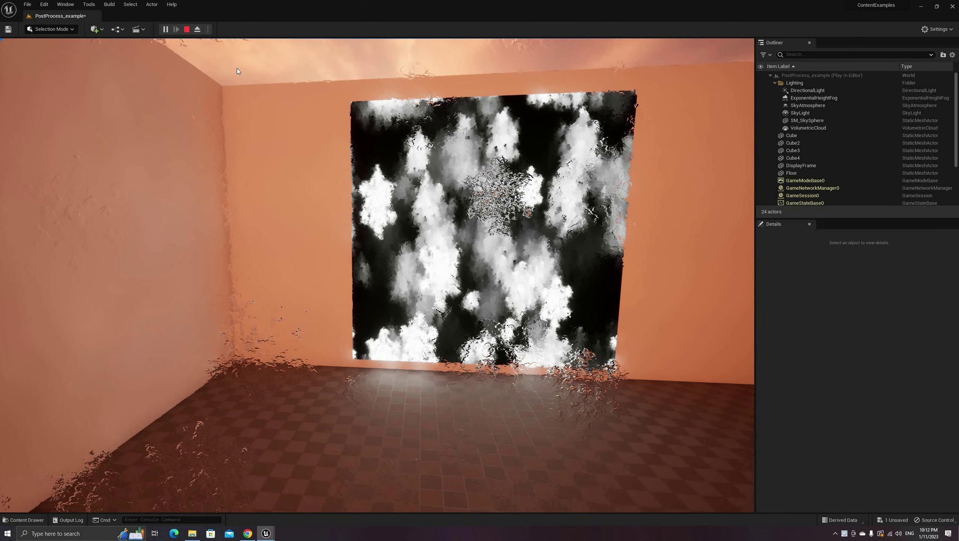
key("shift+F1")
left_click(187, 30)
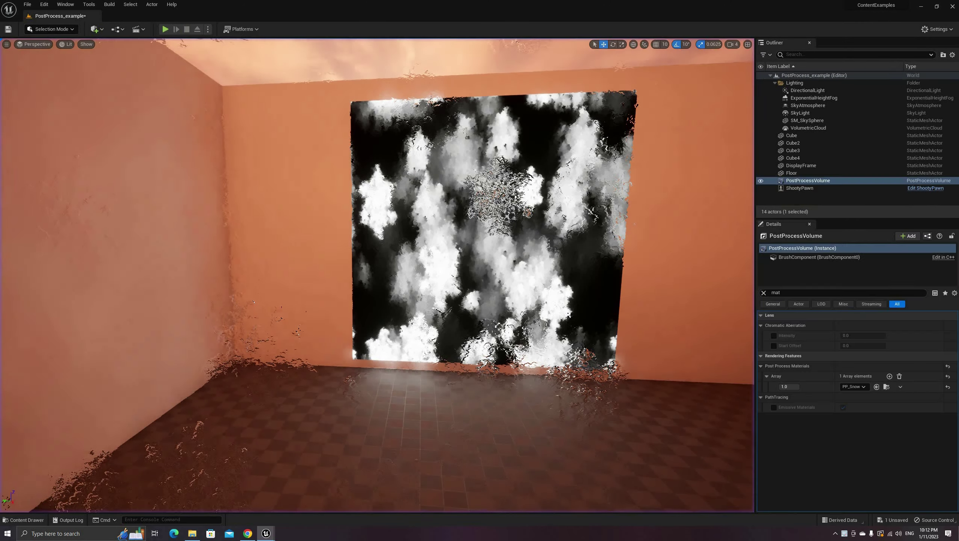
In ShootyPawn's Event Graph, line up the Is Turbulent branch, Add to Screen and Add Turbulence nodes in one straight row.
left_click_drag(674, 99, 576, 101)
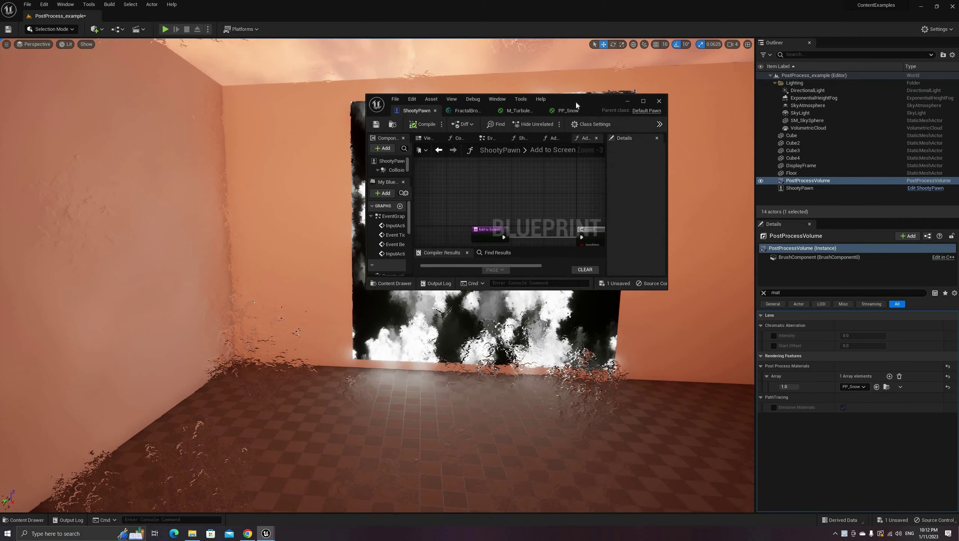
double_click(580, 99)
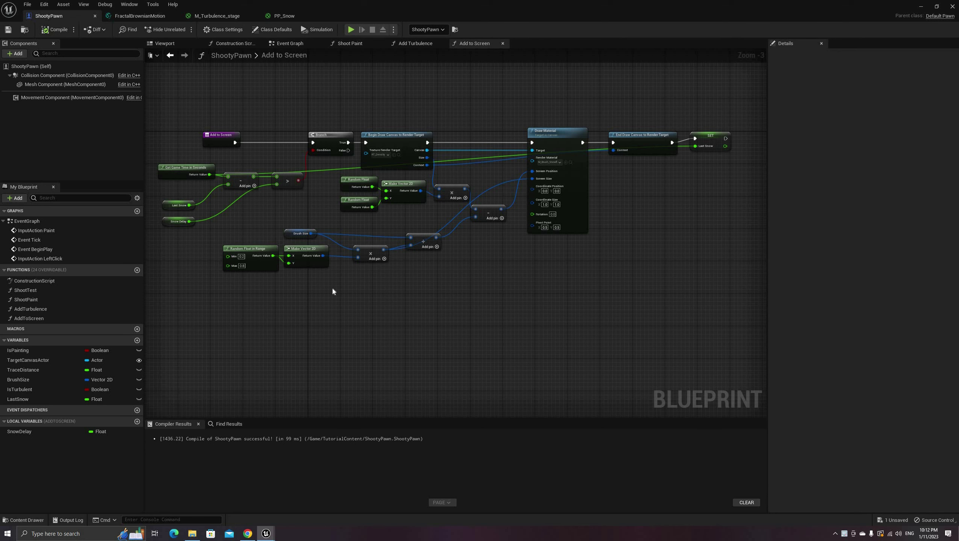
right_click_drag(412, 264, 489, 285)
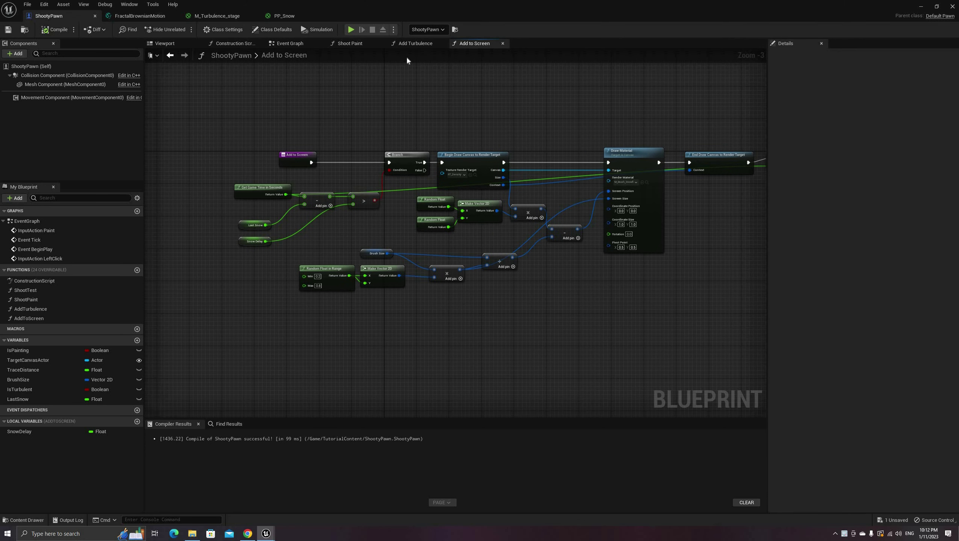
left_click(290, 43)
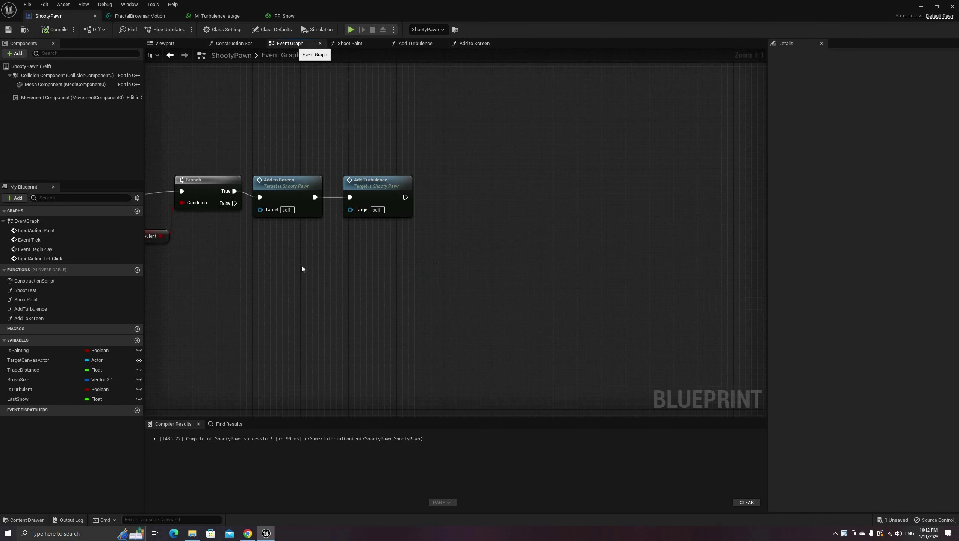
key("Home")
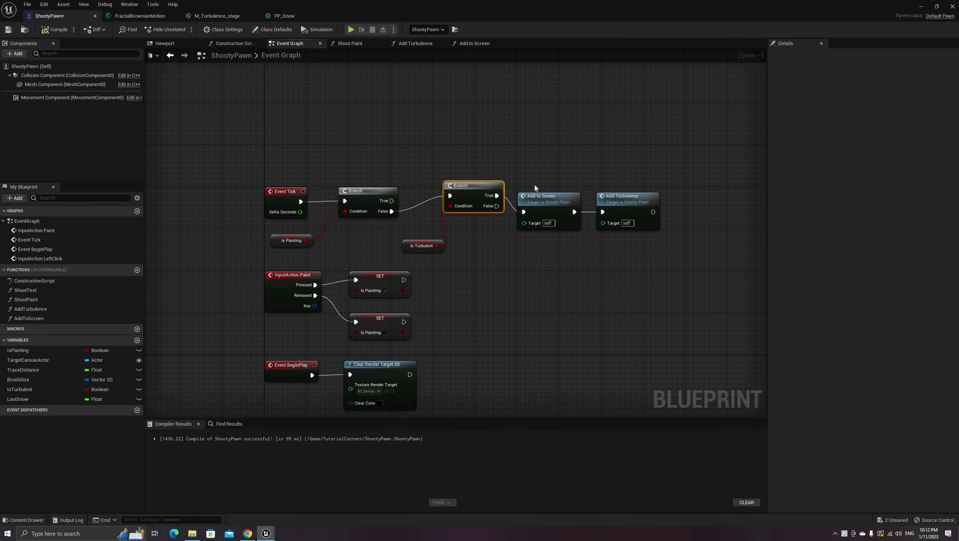
left_click_drag(538, 196, 538, 186)
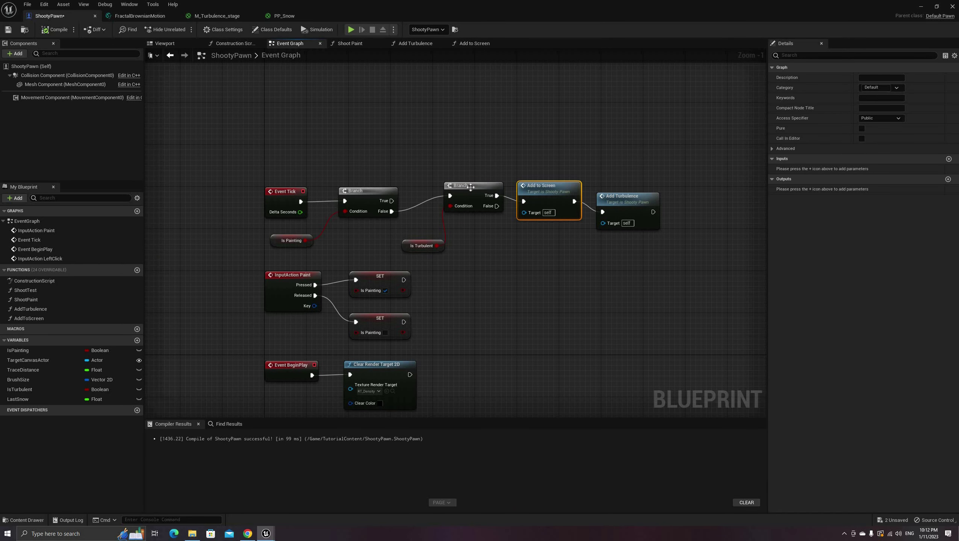
left_click_drag(471, 187, 470, 202)
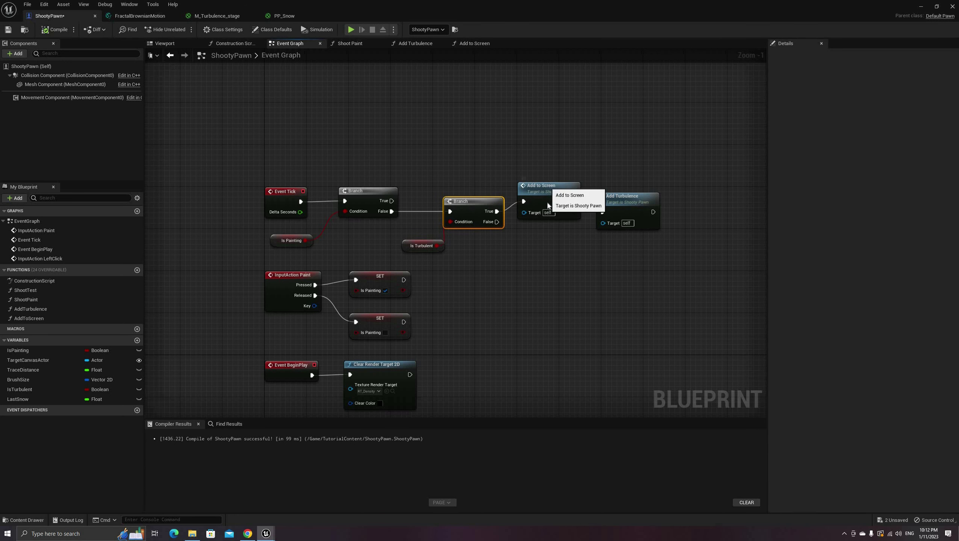
left_click_drag(547, 206, 548, 222)
left_click_drag(629, 207, 629, 213)
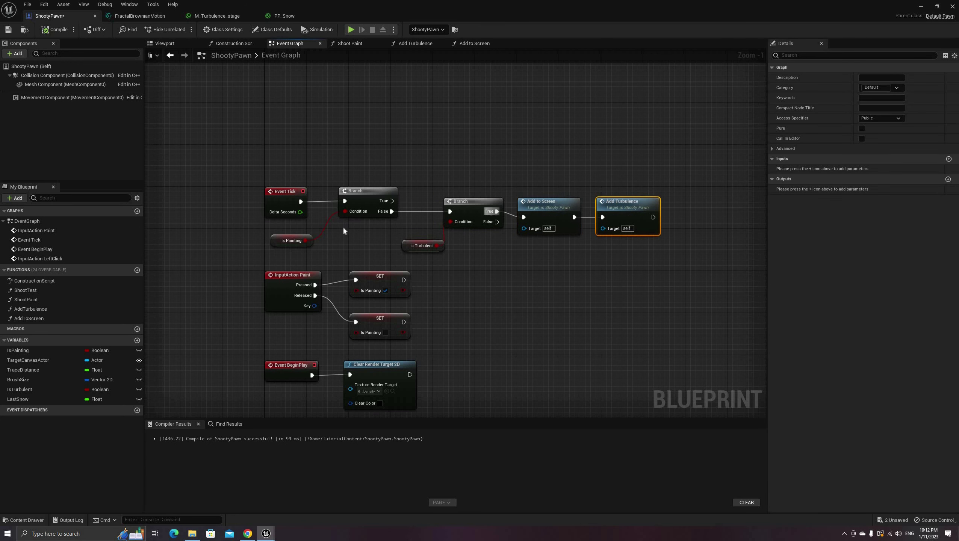
Delete the Is Painting branch, wire Event Tick directly into the Is Turbulent branch, and move its node group closer to Event Tick.
mouse_move(383, 181)
left_mouse_down()
mouse_move(319, 246)
mouse_move(314, 237)
left_mouse_up()
key("Delete")
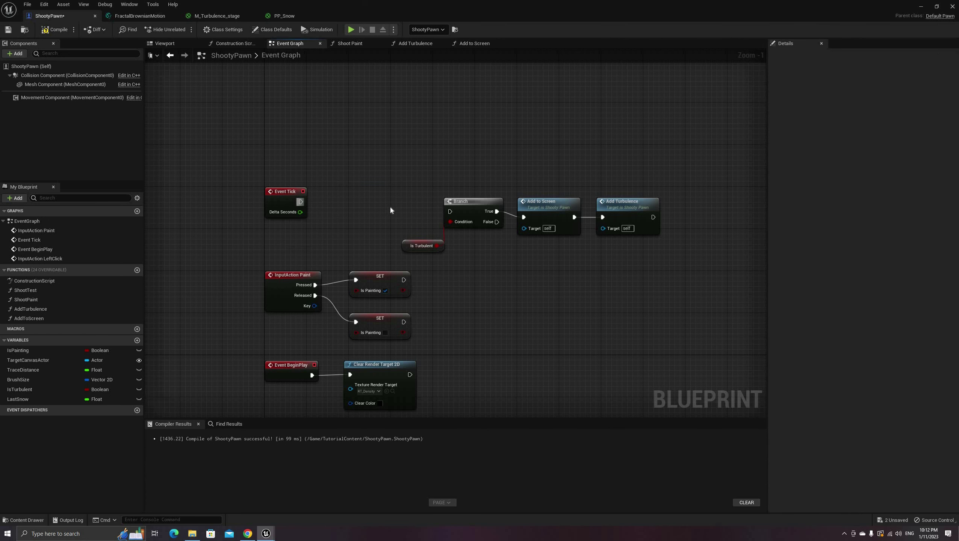
left_click_drag(300, 201, 450, 212)
left_click_drag(632, 178, 425, 250)
left_click_drag(463, 202, 418, 193)
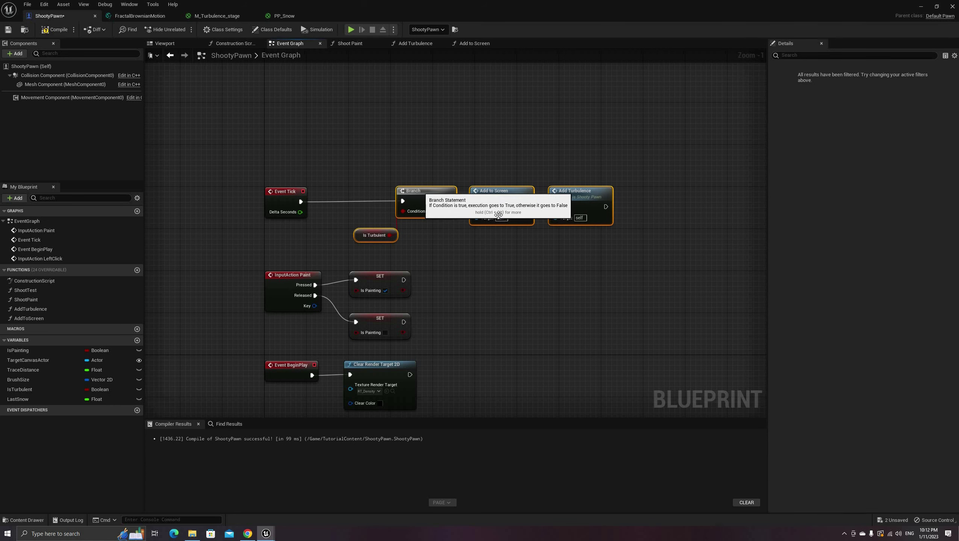
Review the Snow Delay, random position and random size nodes in the Add to Screen function, and compile ShootyPawn.
double_click(514, 218)
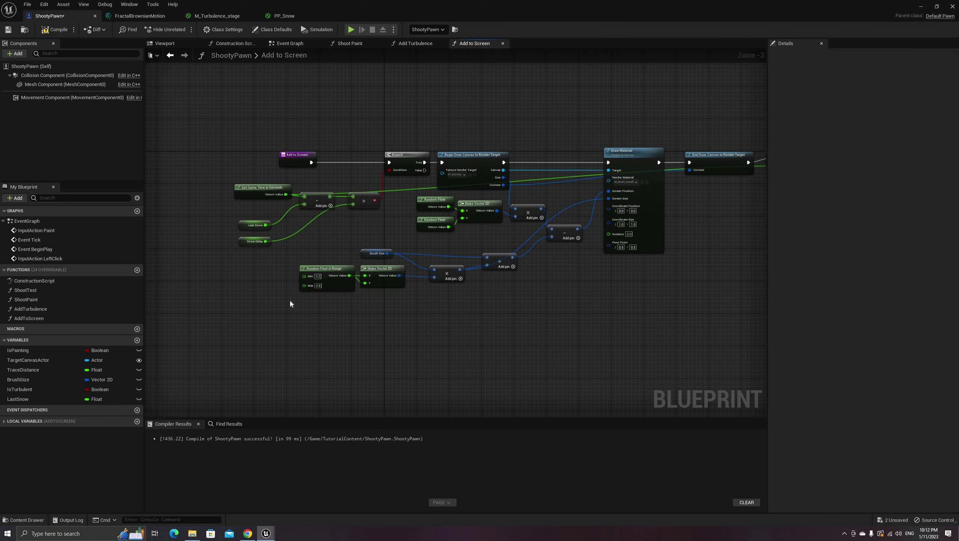
scroll(249, 232, "up", 2)
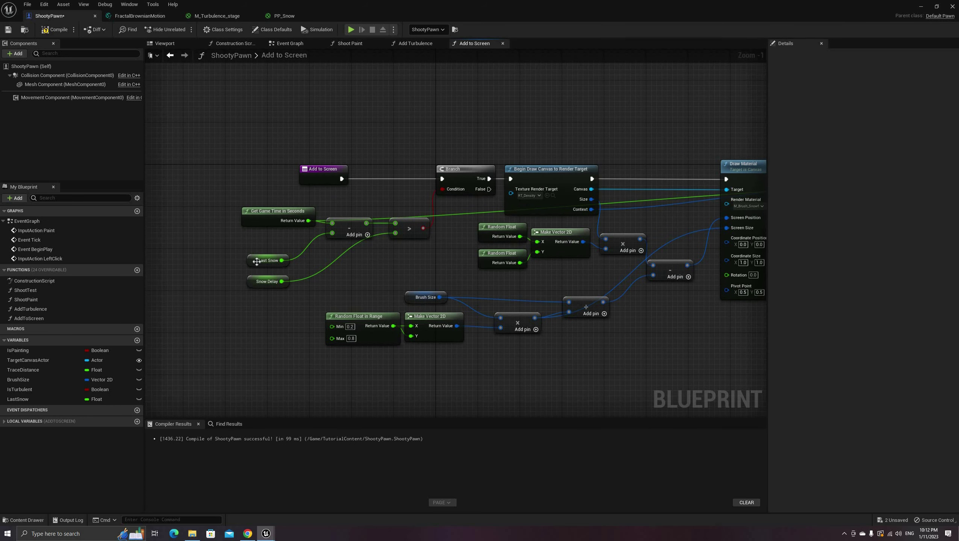
left_click(267, 281)
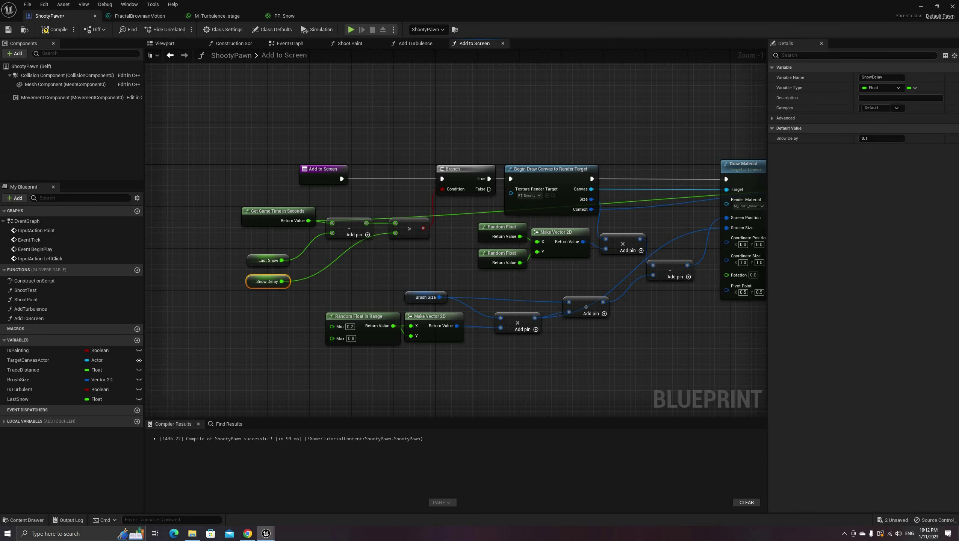
right_click_drag(370, 255, 312, 280)
right_click_drag(397, 246, 292, 244)
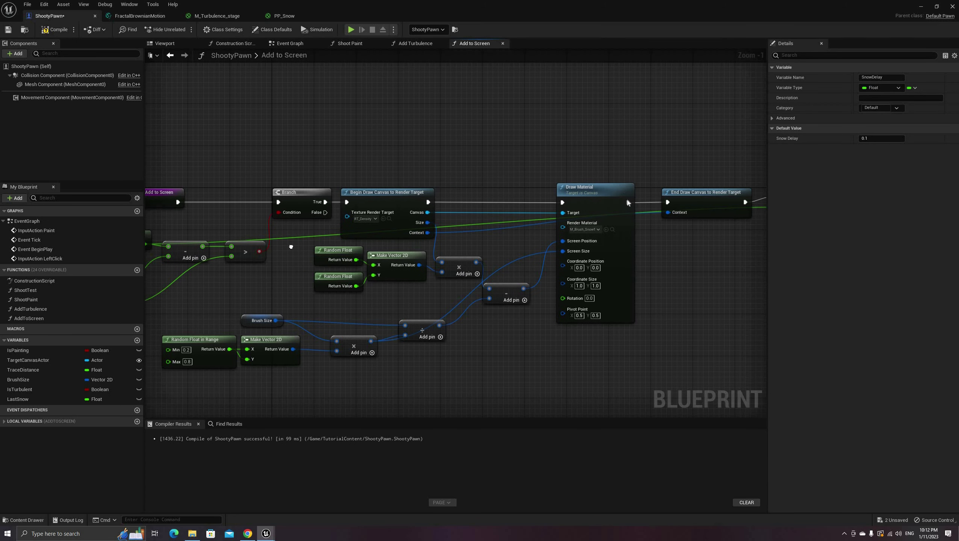
right_click_drag(454, 268, 530, 211)
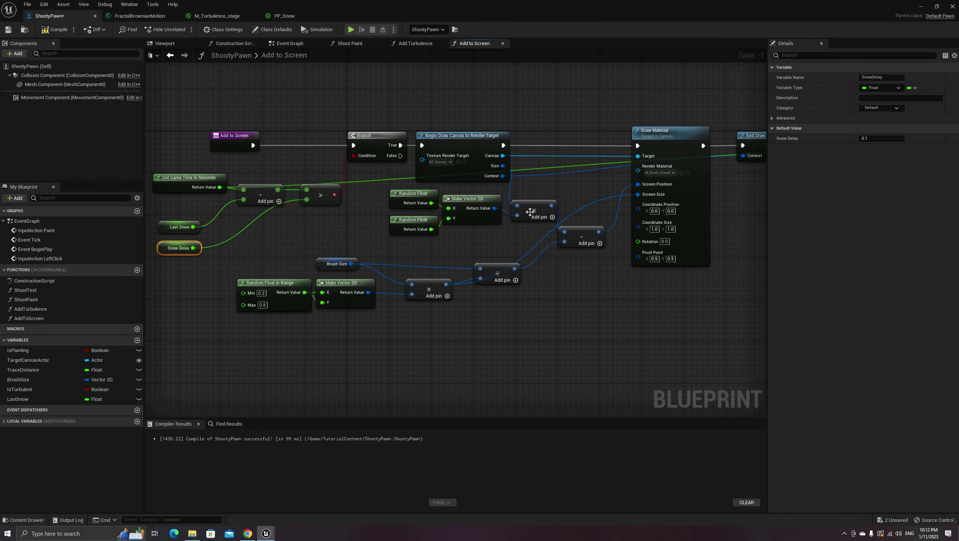
mouse_move(591, 198)
left_mouse_down()
mouse_move(339, 329)
mouse_move(358, 323)
left_mouse_up()
left_click_drag(276, 259, 393, 320)
left_click(286, 282)
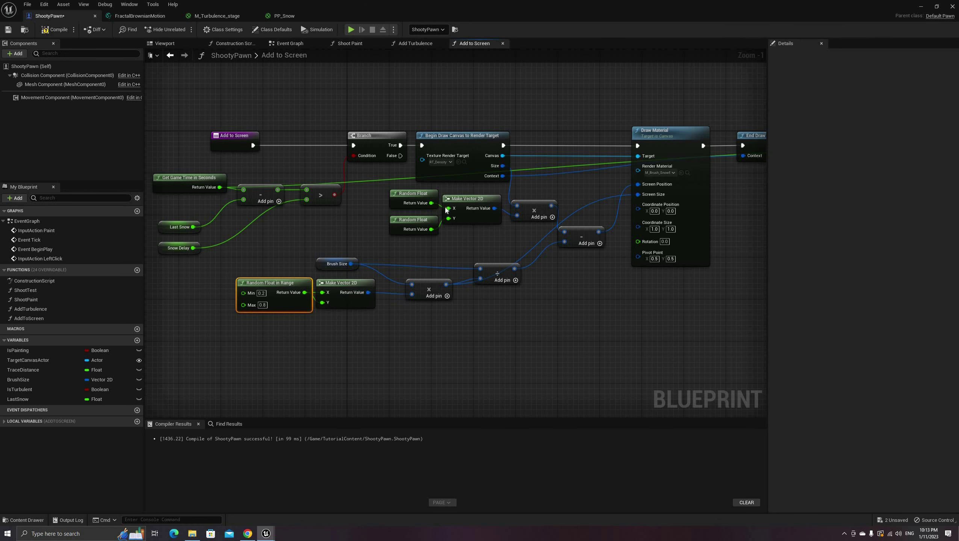
right_click_drag(528, 329, 518, 332)
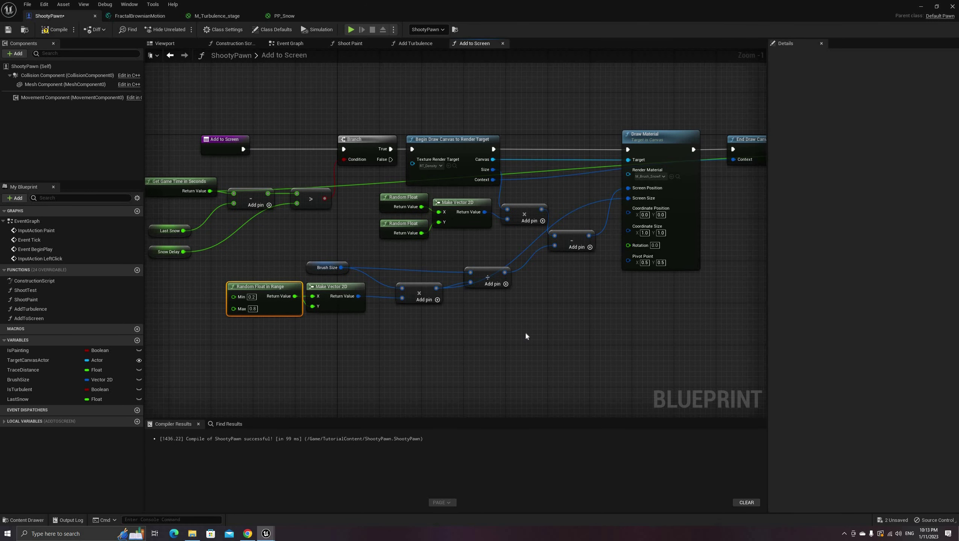
left_click(58, 30)
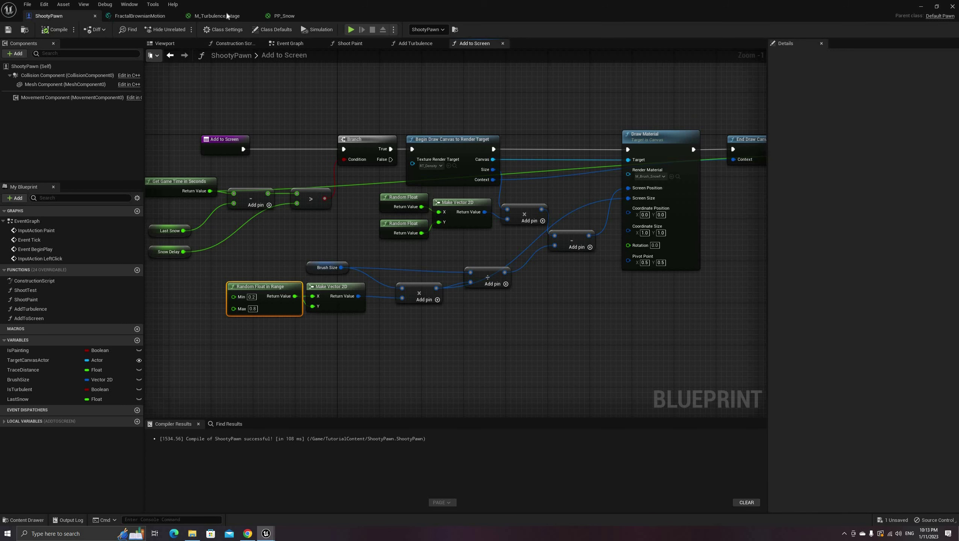
Check the TurbulenceBiasDirection parameter in M_Turbulence_stage and play the level.
left_click(213, 16)
scroll(460, 333, "up", 2)
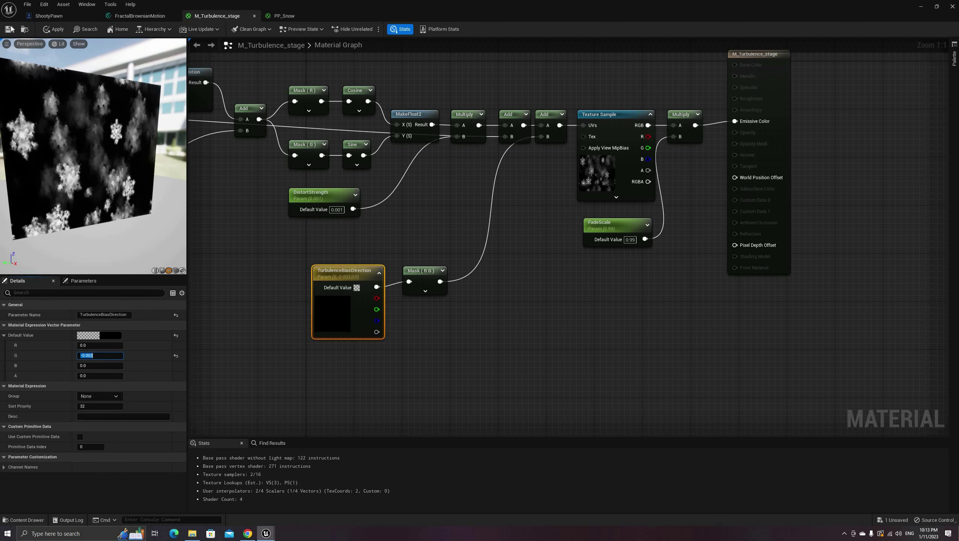
left_click(919, 8)
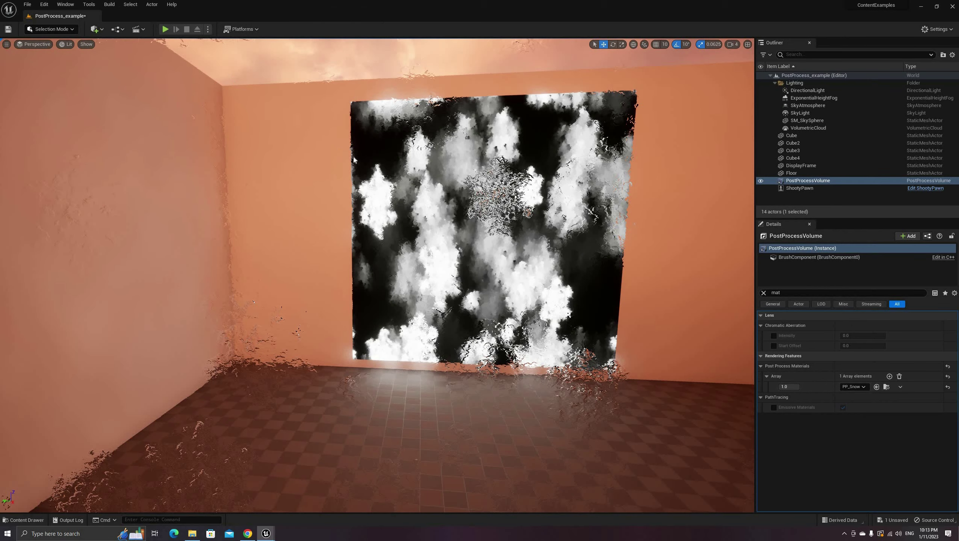
left_click(165, 29)
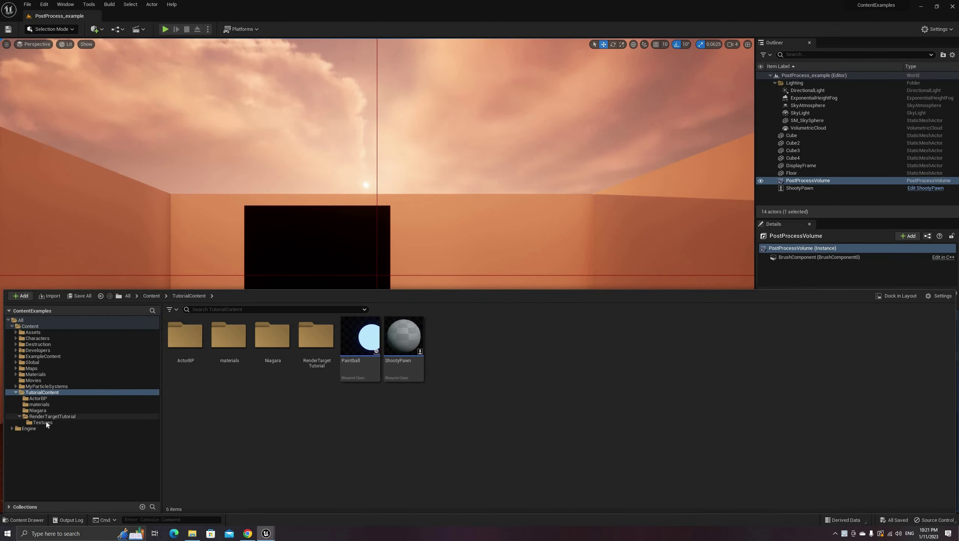
Duplicate the M_Brush_Snowflake material in the RenderTargetTutorial folder and name the copy M_Brush_SoftCircle.
left_click(47, 416)
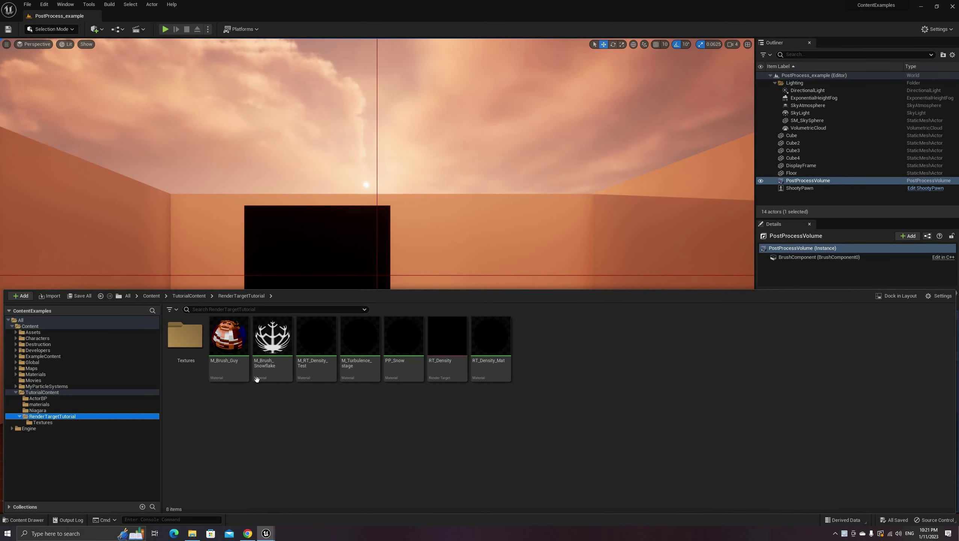
left_click(290, 375)
key("ctrl+d")
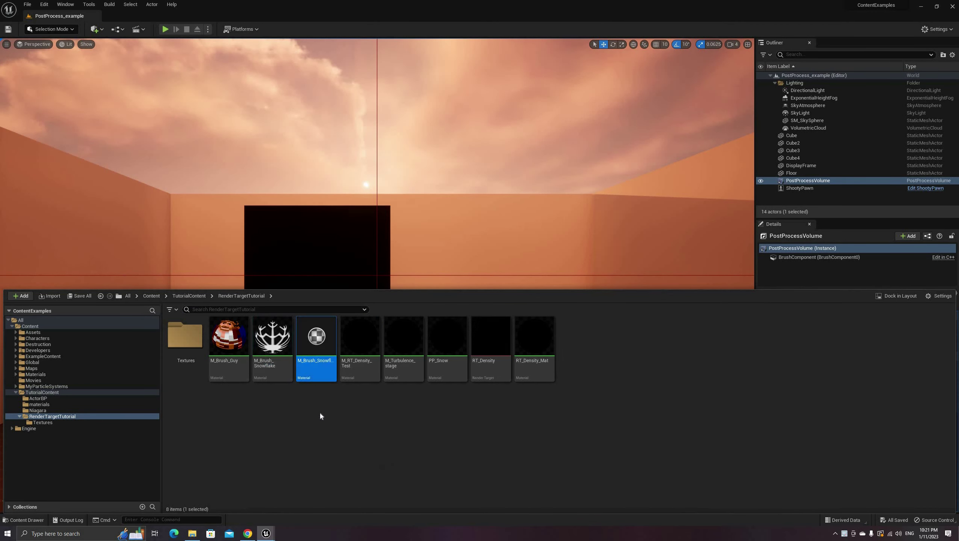
key("Right")
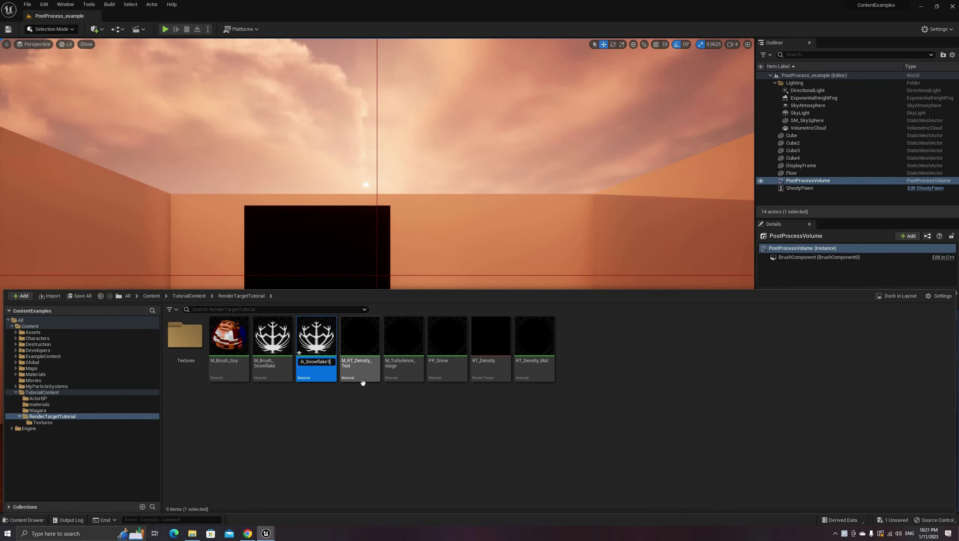
key("BackSpace")
key("BackSpace")
key("BackSpace")
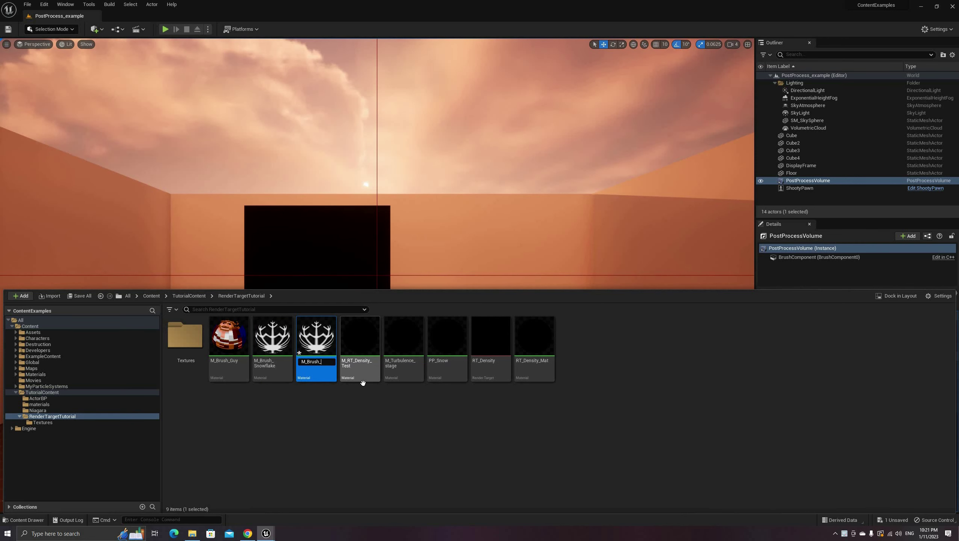
key("Return")
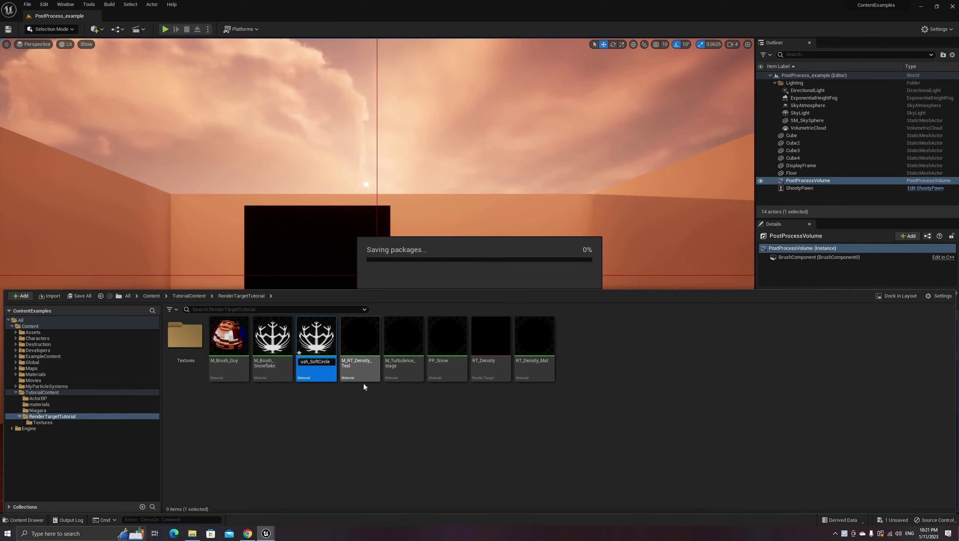
Open M_Brush_SoftCircle and delete its snowflake Texture Sample node.
double_click(317, 338)
left_click_drag(446, 173, 319, 306)
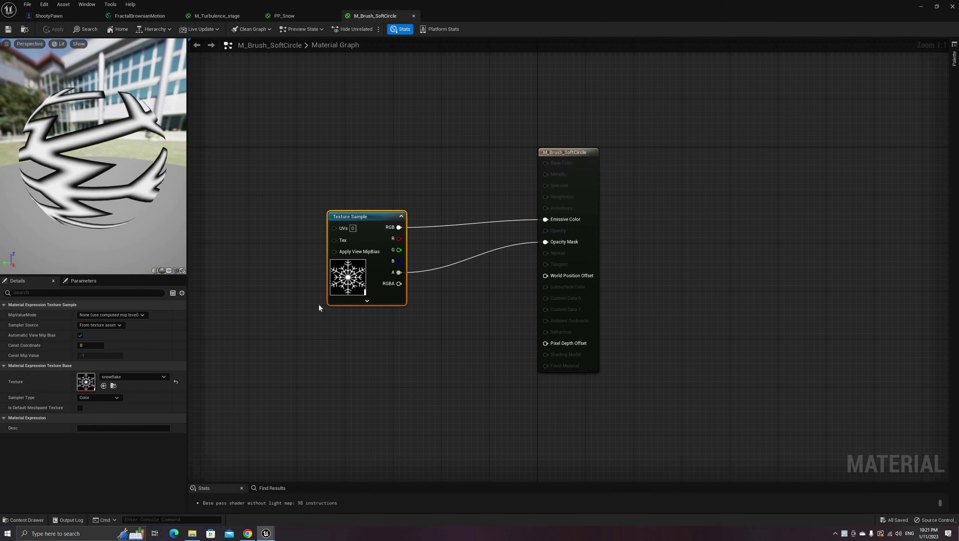
key("Delete")
Add a RadialGradientExponential node, connect it to Emissive Color, and place it beside the material's output node.
right_click(320, 261)
type("ra")
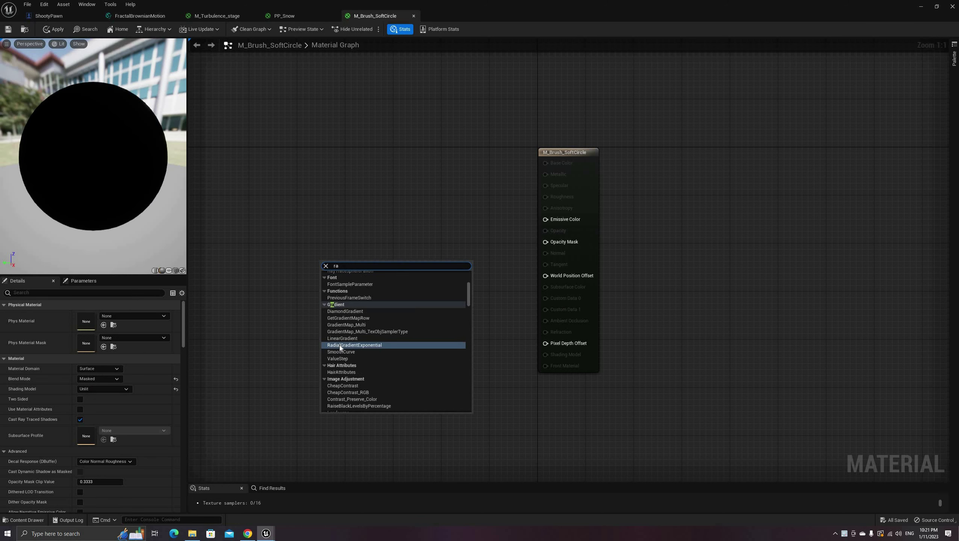
key("Return")
left_click_drag(543, 225, 553, 222)
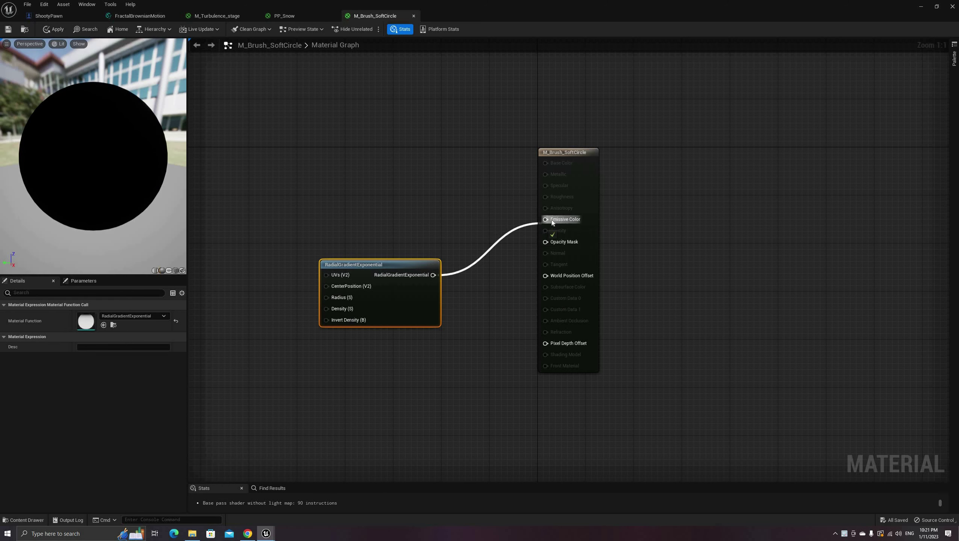
left_click_drag(411, 267, 378, 207)
left_click_drag(105, 182, 189, 193)
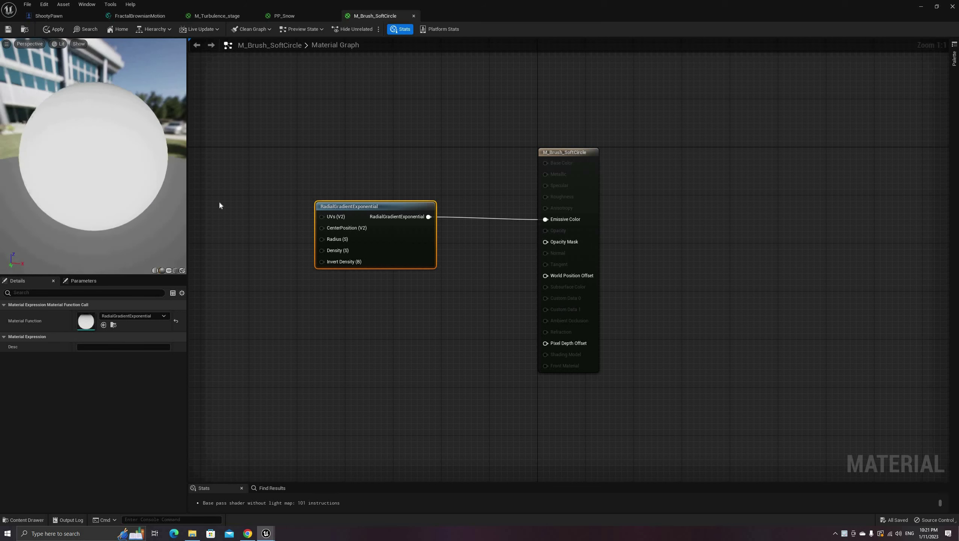
right_click_drag(303, 281, 371, 279)
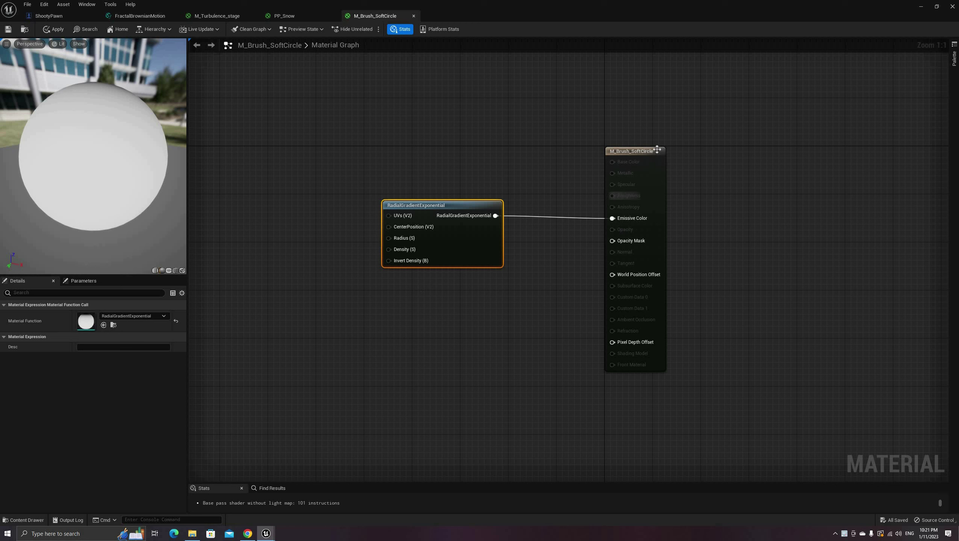
left_click_drag(465, 207, 465, 213)
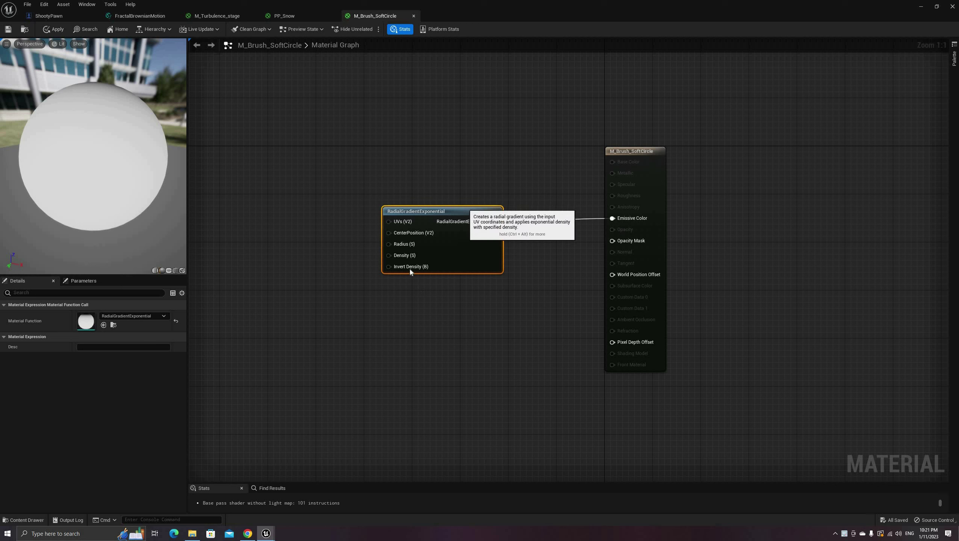
Add a scalar parameter node beside the RadialGradientExponential node and connect it to the Density input.
right_click(308, 250)
type("sca")
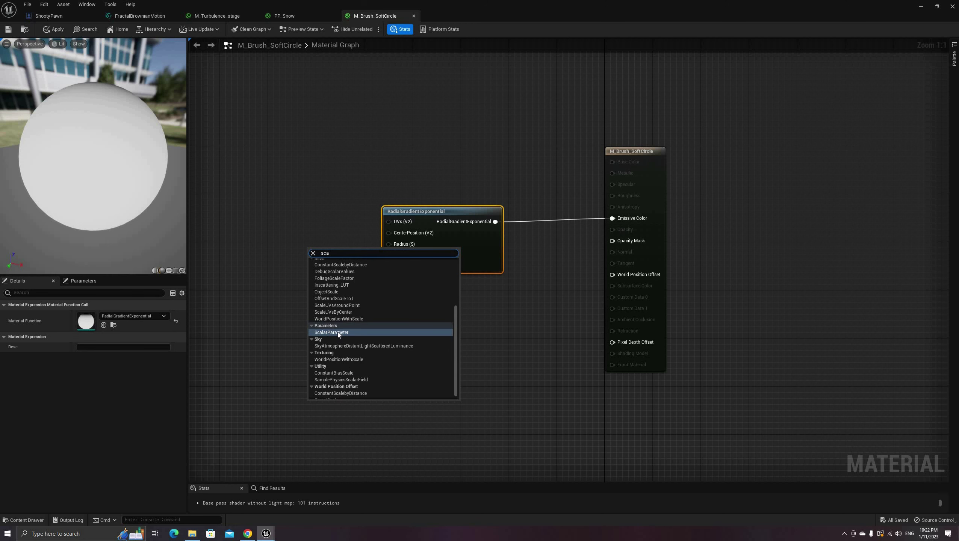
key("Return")
left_click(175, 271)
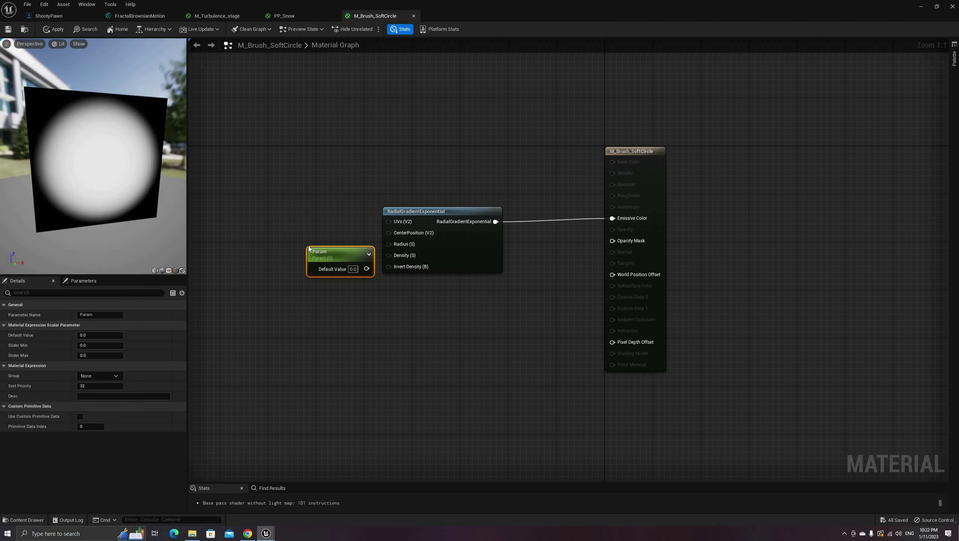
left_click_drag(311, 250, 271, 239)
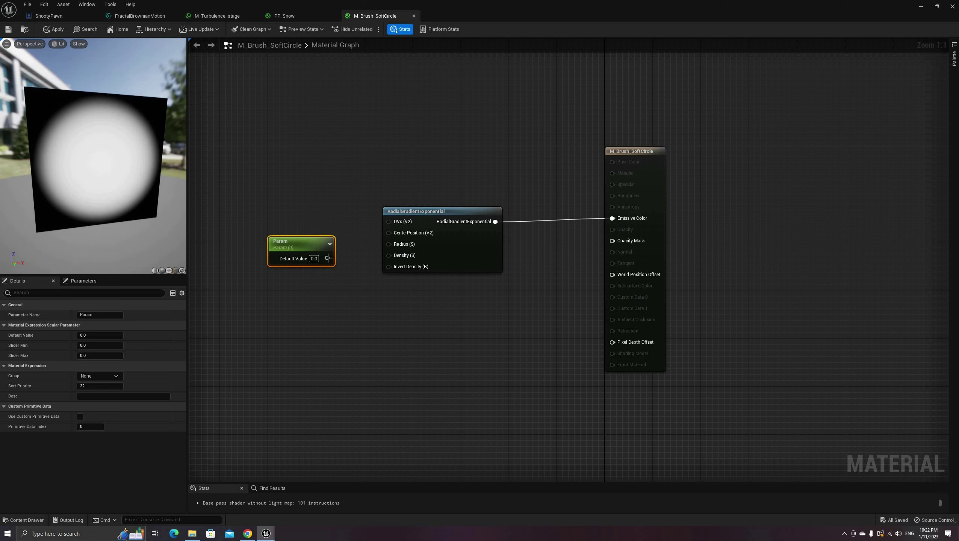
left_click_drag(327, 258, 390, 255)
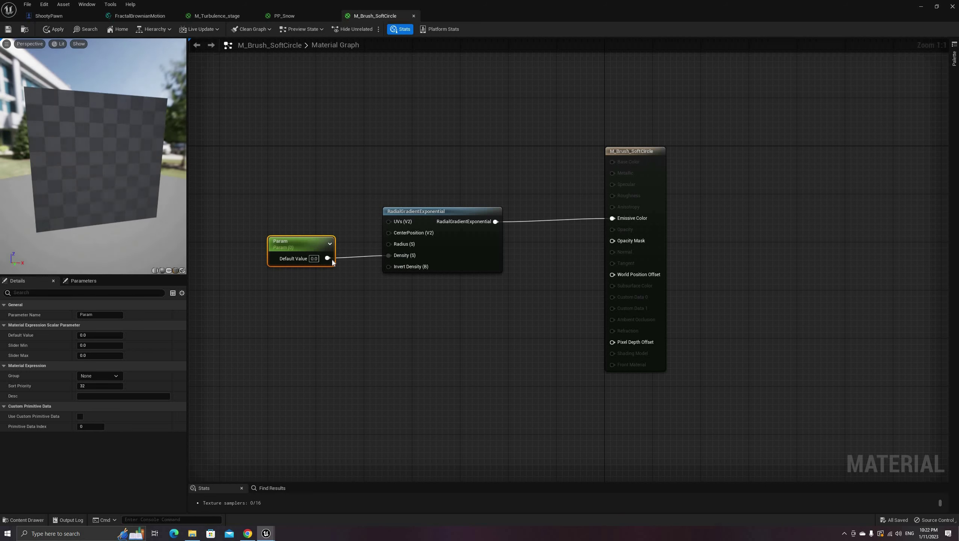
left_click_drag(326, 265, 351, 282)
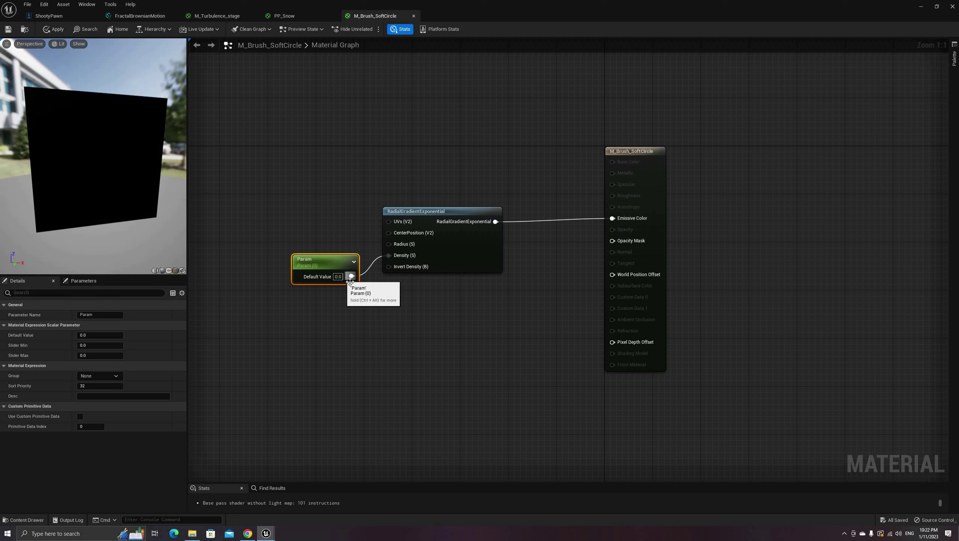
Set the density parameter's default value to 3.0, apply the material changes and close M_Brush_SoftCircle.
left_click(337, 277)
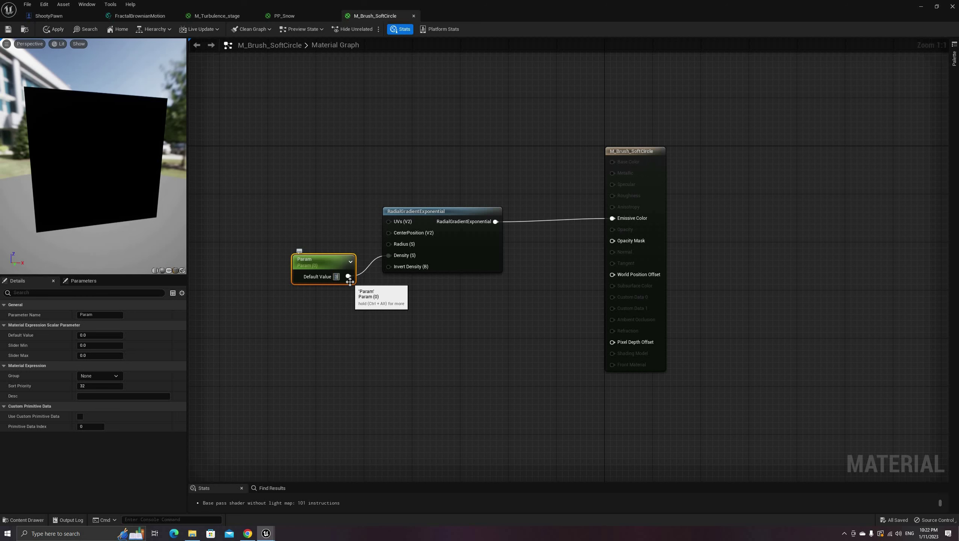
key("Return")
left_click_drag(345, 259, 351, 247)
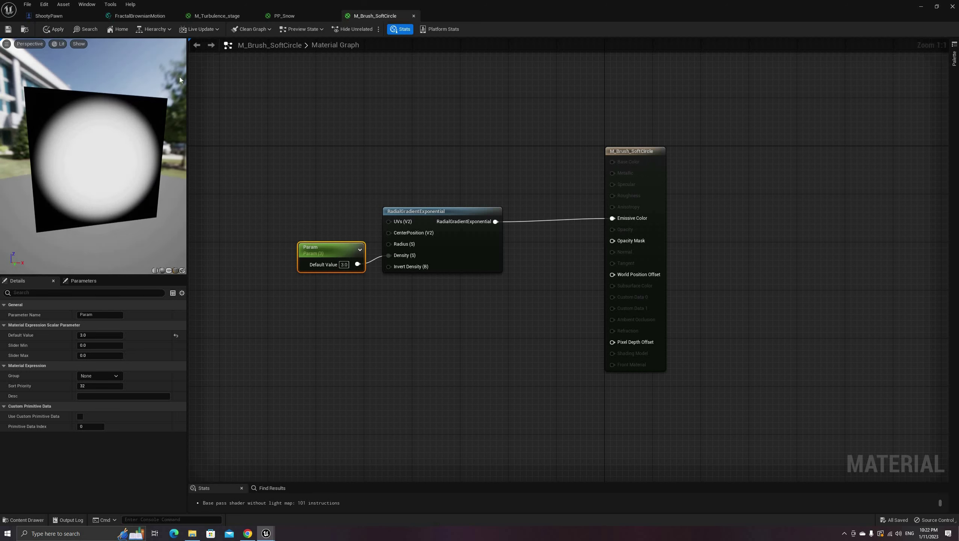
left_click(57, 30)
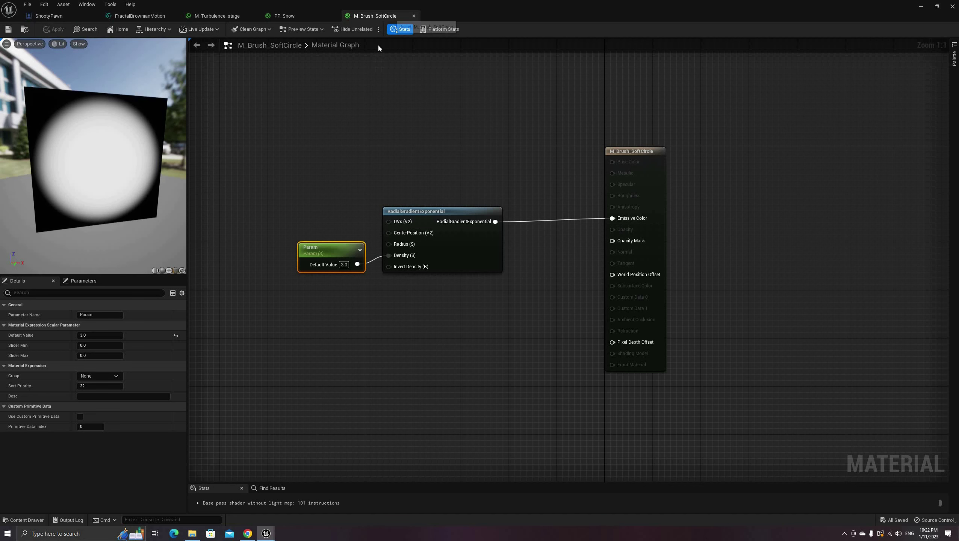
left_click(413, 15)
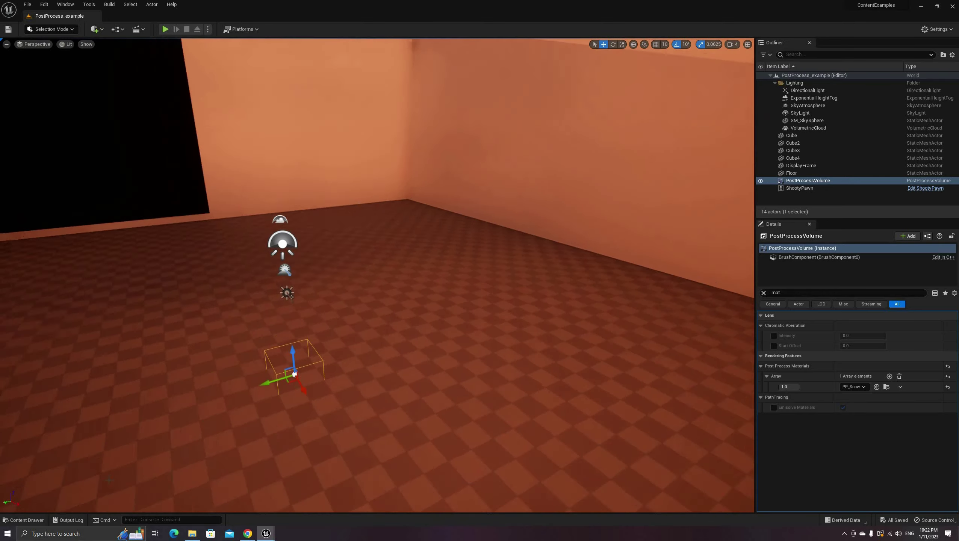
Create a Blueprint Class with Actor as parent in the RenderTargetTutorial folder and name it BP_Paintball.
mouse_move(109, 481)
right_mouse_down()
mouse_move(133, 493)
mouse_move(108, 497)
right_mouse_up()
key("ctrl+space")
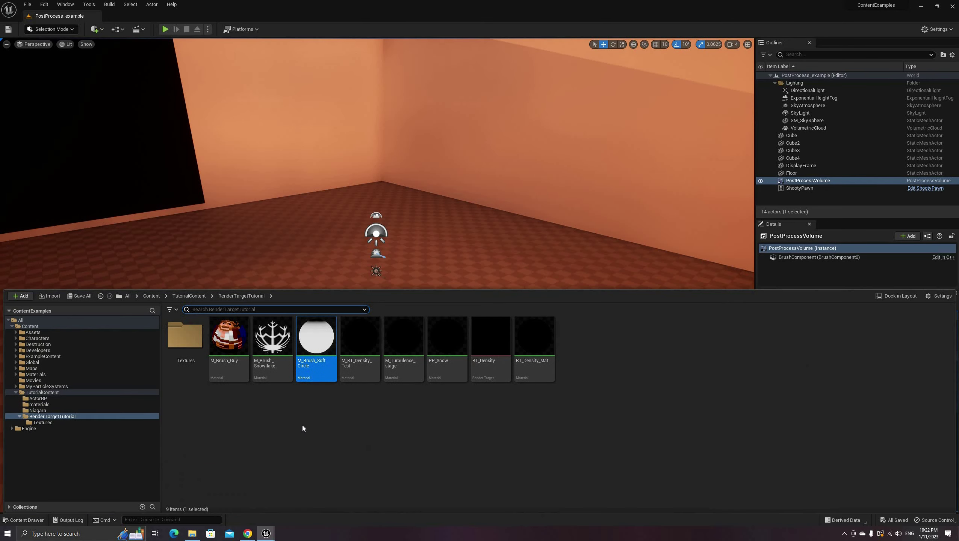
right_click(302, 424)
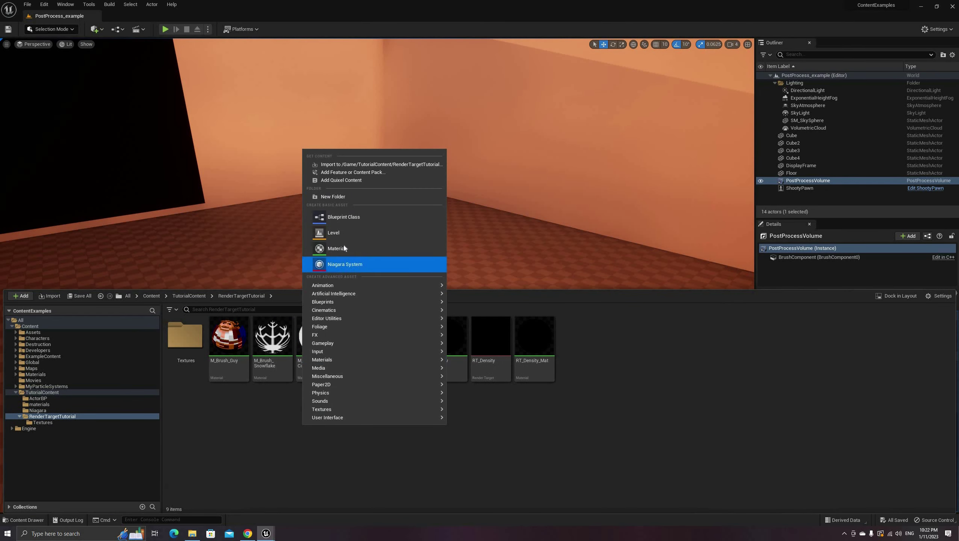
left_click(338, 222)
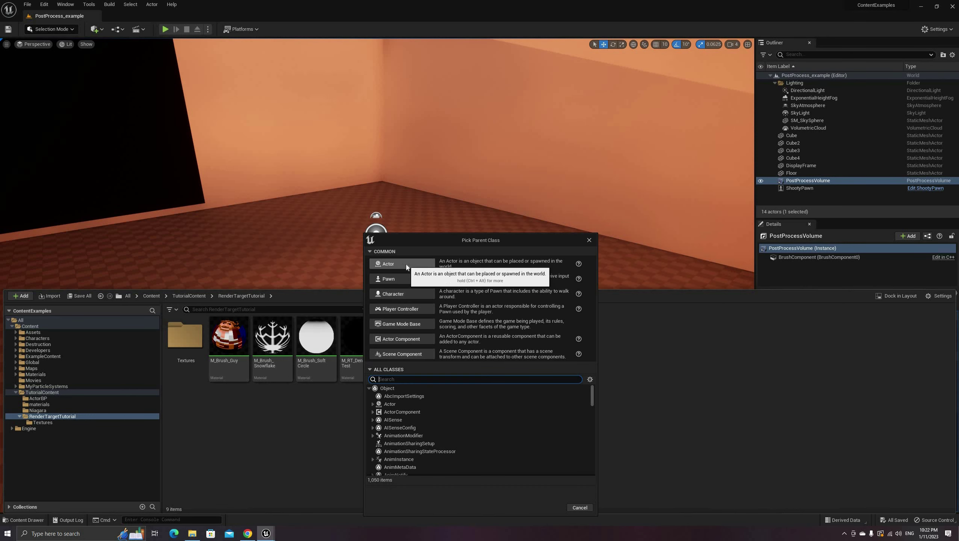
left_click(406, 263)
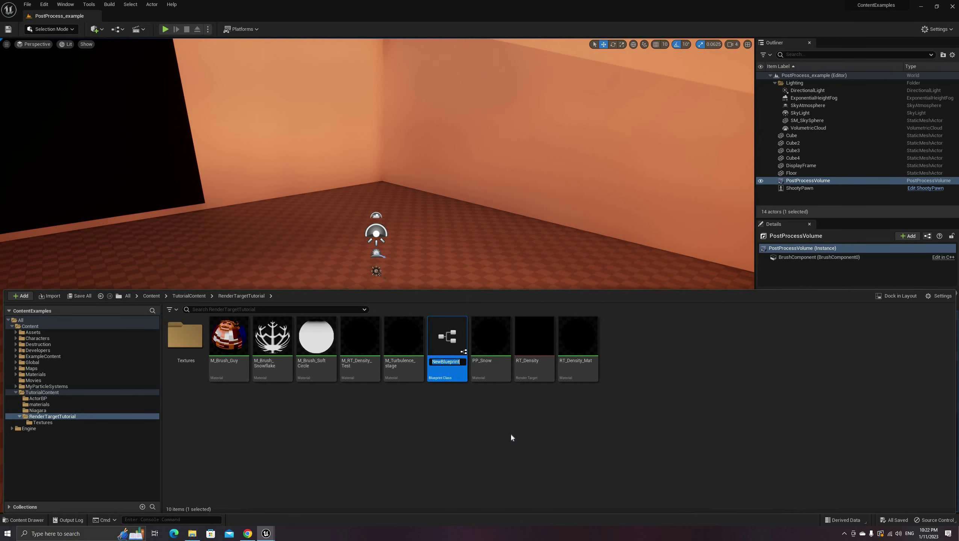
type("Paint")
key("Home")
type("BP_Paintball")
key("Return")
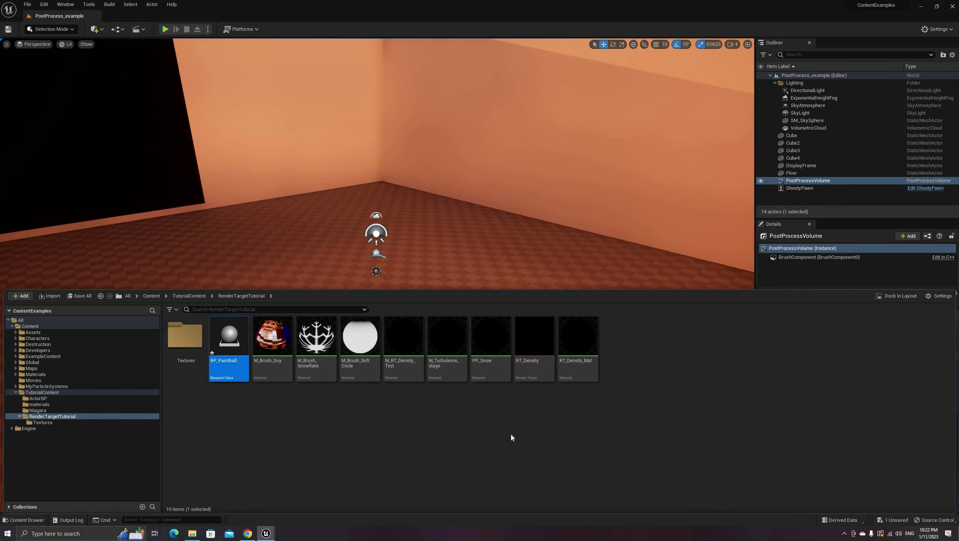
Open BP_Paintball, add a Sphere component, and compile and save the blueprint.
double_click(237, 340)
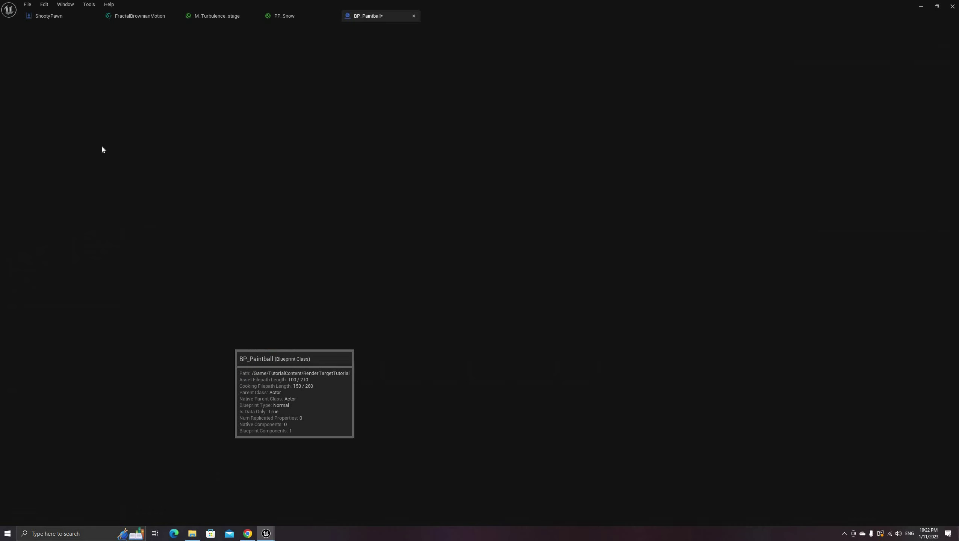
left_click(14, 52)
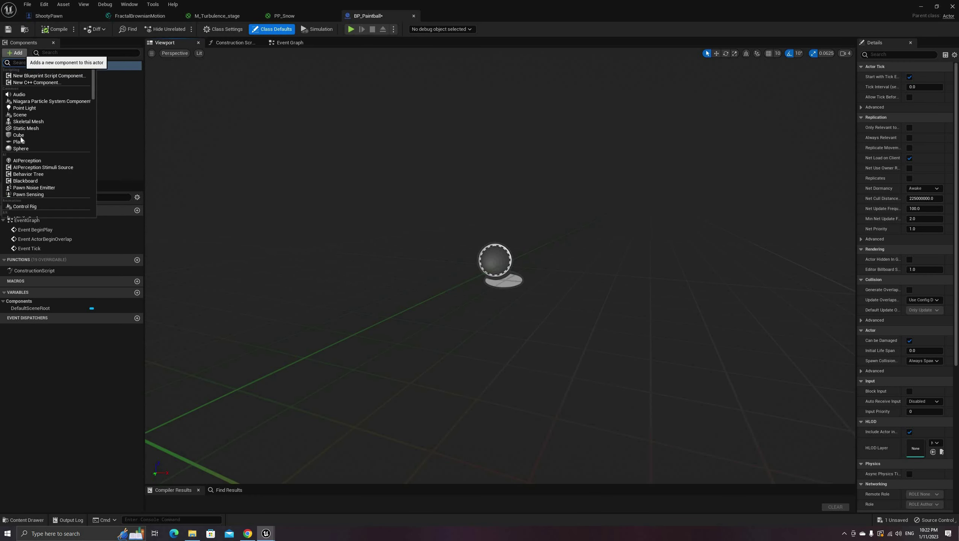
left_click(22, 148)
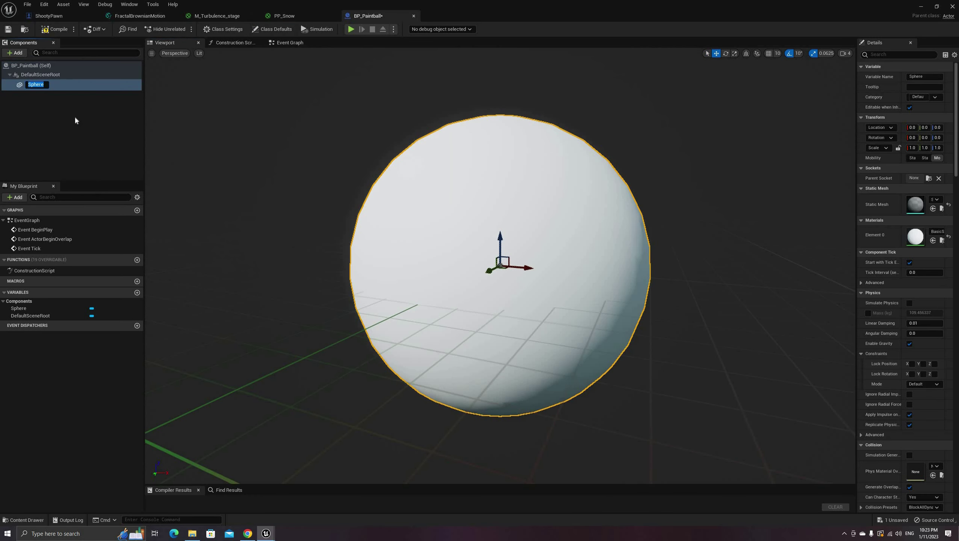
left_click(57, 136)
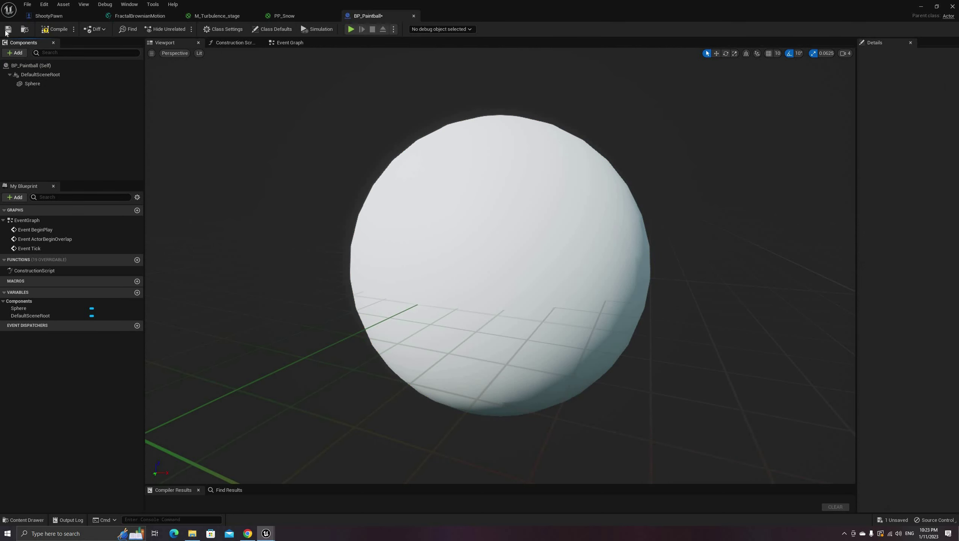
left_click(53, 30)
left_click(8, 29)
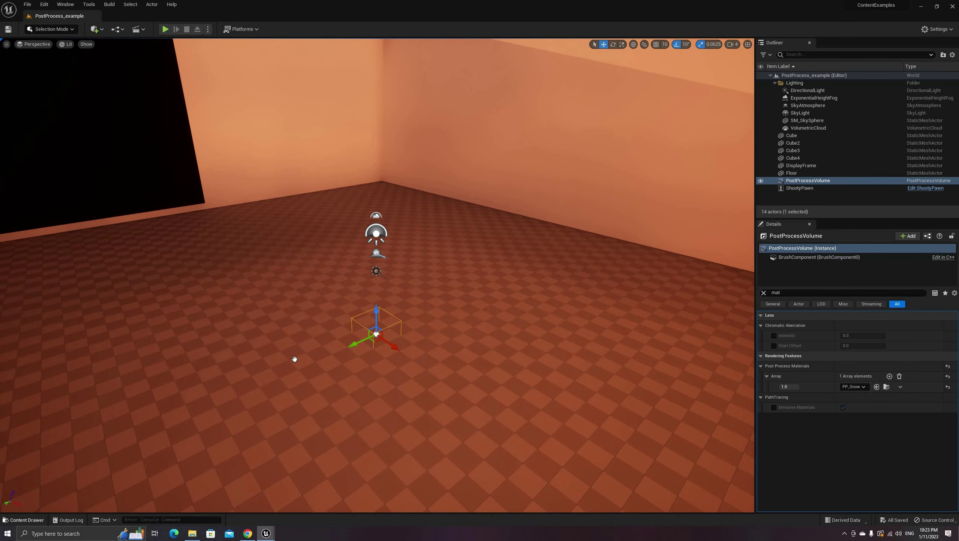
Place a BP_Paintball actor from the RenderTargetTutorial folder on the level's floor.
key("ctrl+space")
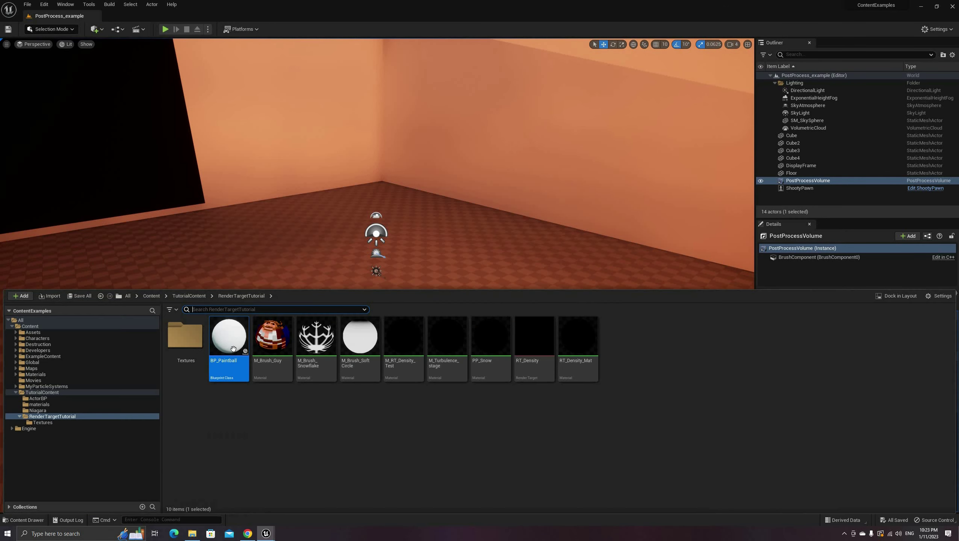
left_click_drag(230, 343, 261, 269)
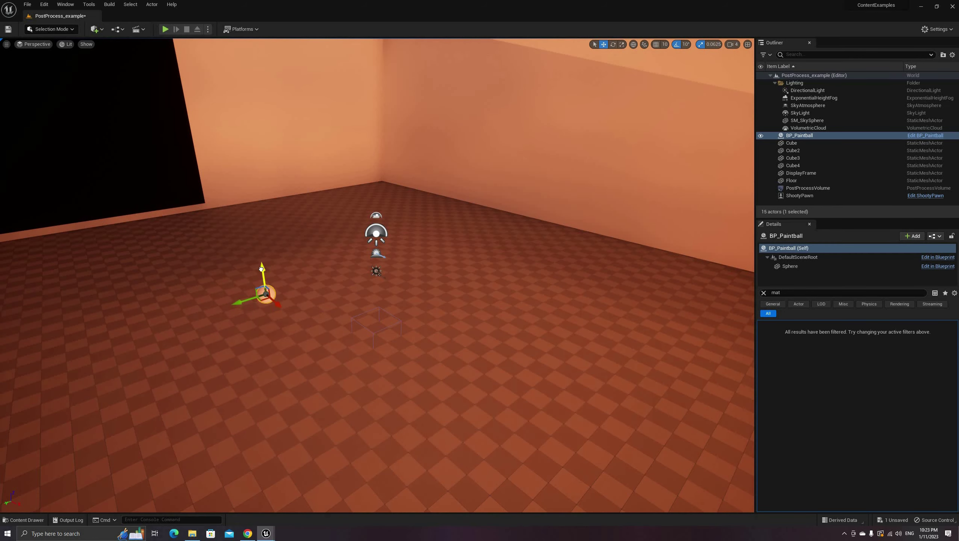
mouse_move(312, 361)
right_mouse_down()
mouse_move(274, 361)
mouse_move(320, 355)
mouse_move(312, 361)
mouse_move(319, 315)
right_mouse_up()
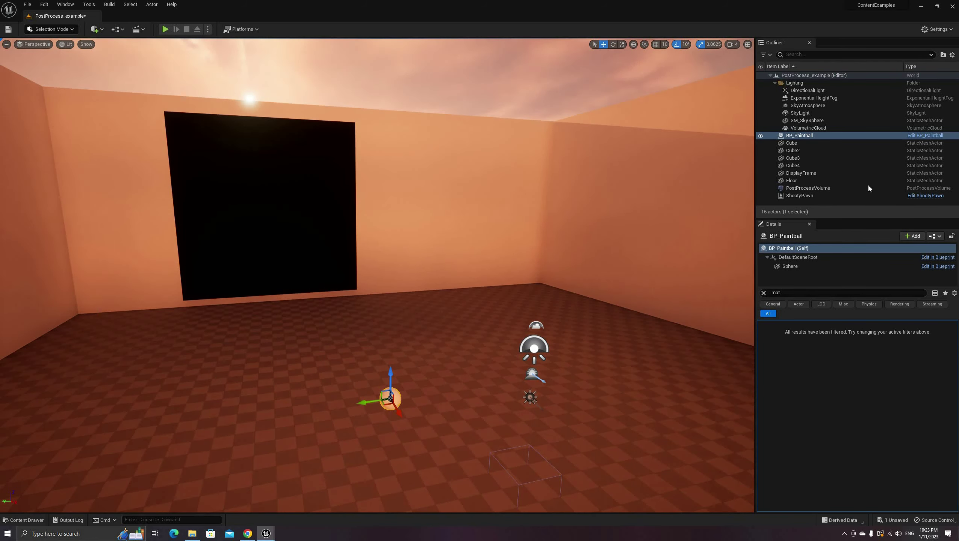
Copy the Begin Draw Canvas, Draw Material and End Draw Canvas nodes from ShootyPawn's Add to Screen function into BP_Paintball's event graph.
left_click(927, 136)
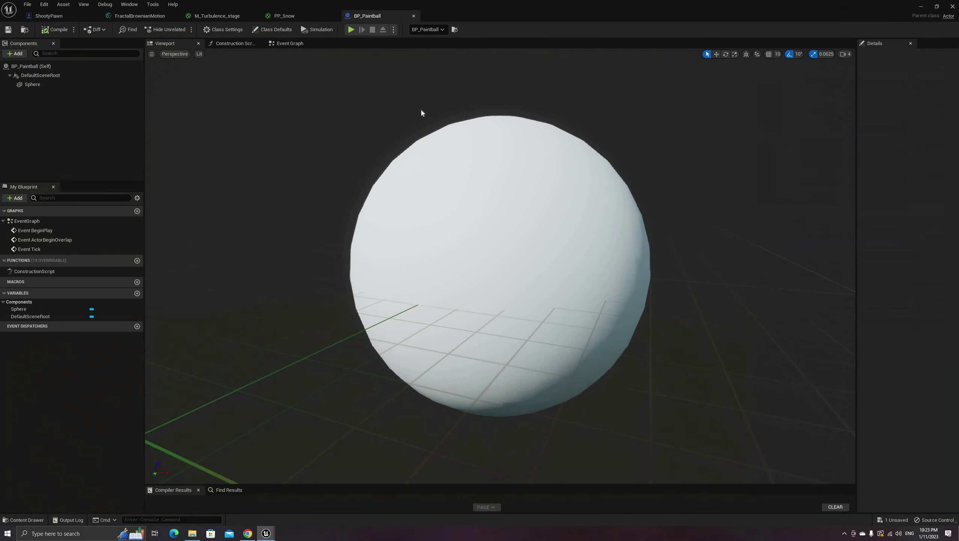
left_click(285, 43)
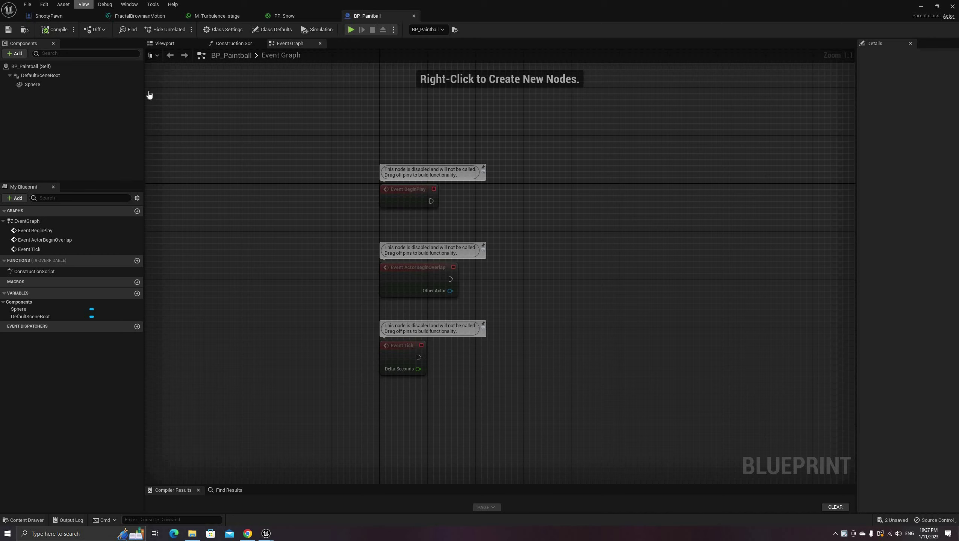
left_click(48, 16)
mouse_move(431, 102)
left_mouse_down()
mouse_move(599, 150)
mouse_move(754, 153)
left_mouse_up()
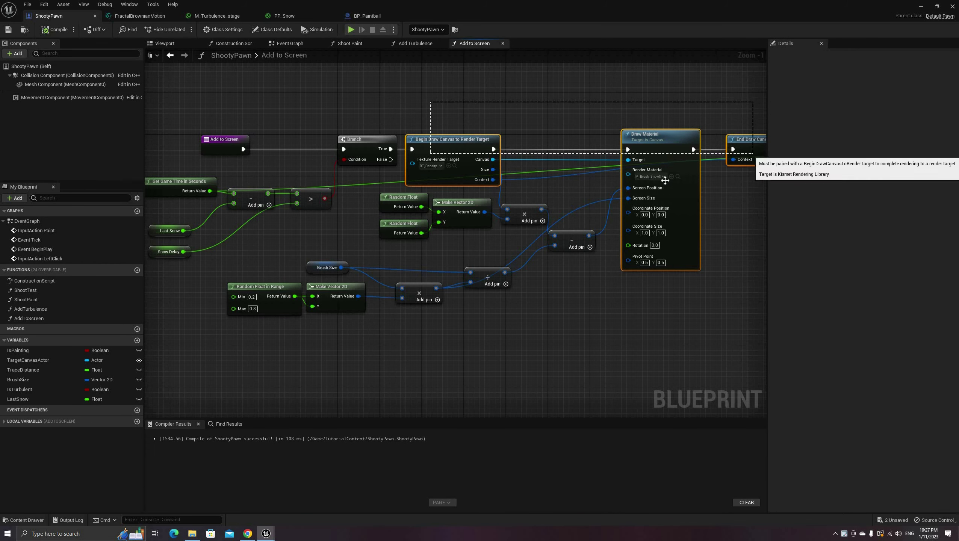
left_click(368, 16)
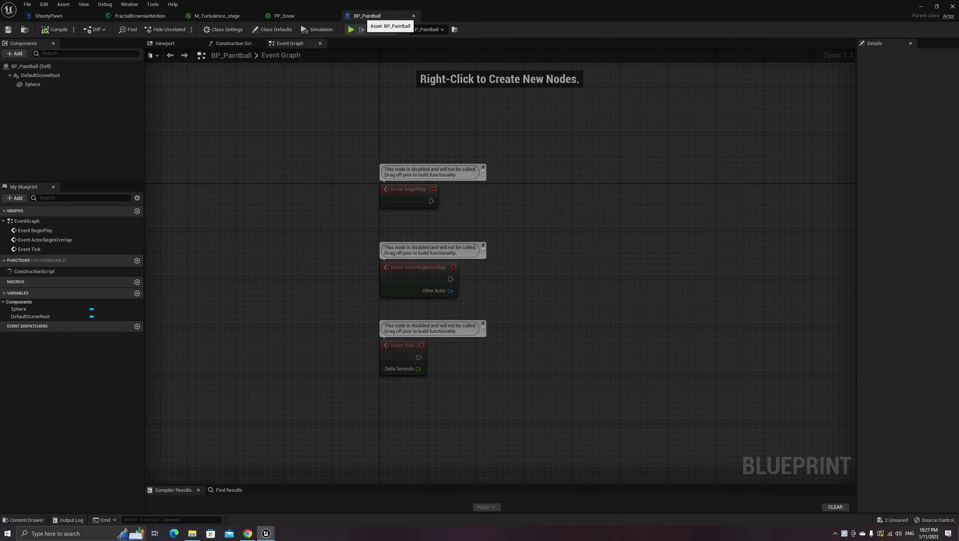
key("ctrl+v")
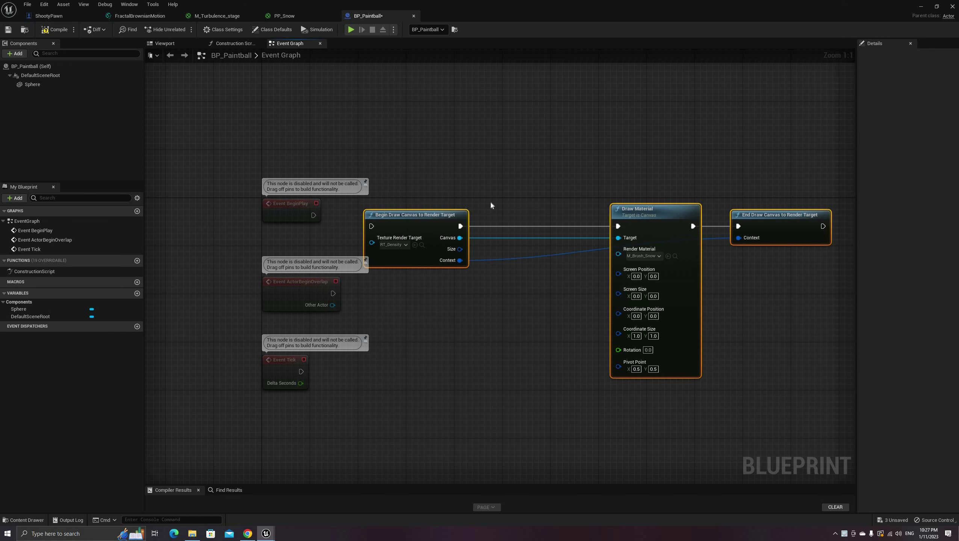
Move the pasted drawing nodes away from the event nodes and bring Begin Draw Canvas to Render Target closer to Draw Material.
left_click_drag(507, 196, 516, 191)
left_click(473, 161)
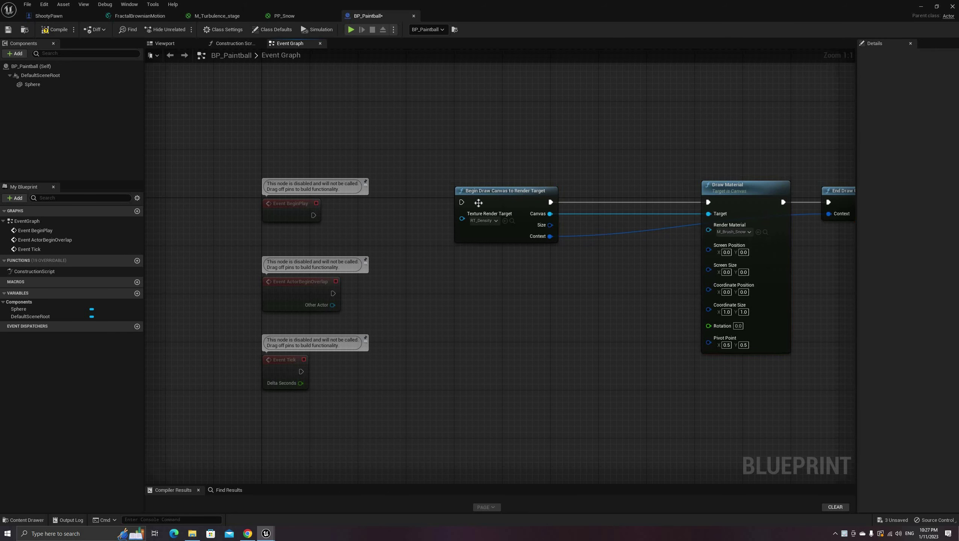
right_click_drag(522, 194, 471, 201)
left_click_drag(472, 201, 549, 200)
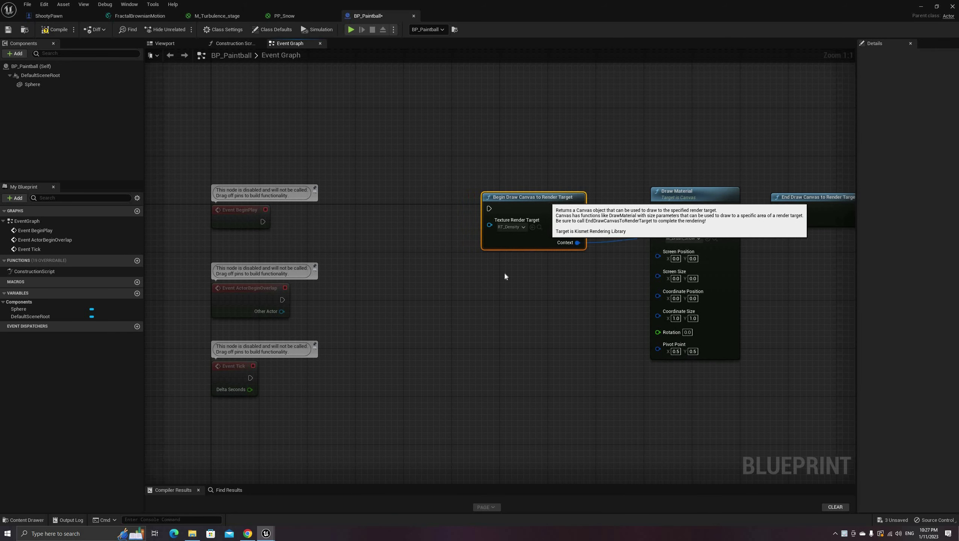
Set the Draw Material node's Render Material to M_Brush_SoftCircle.
left_click(636, 229)
right_click_drag(636, 229, 595, 214)
left_click(636, 224)
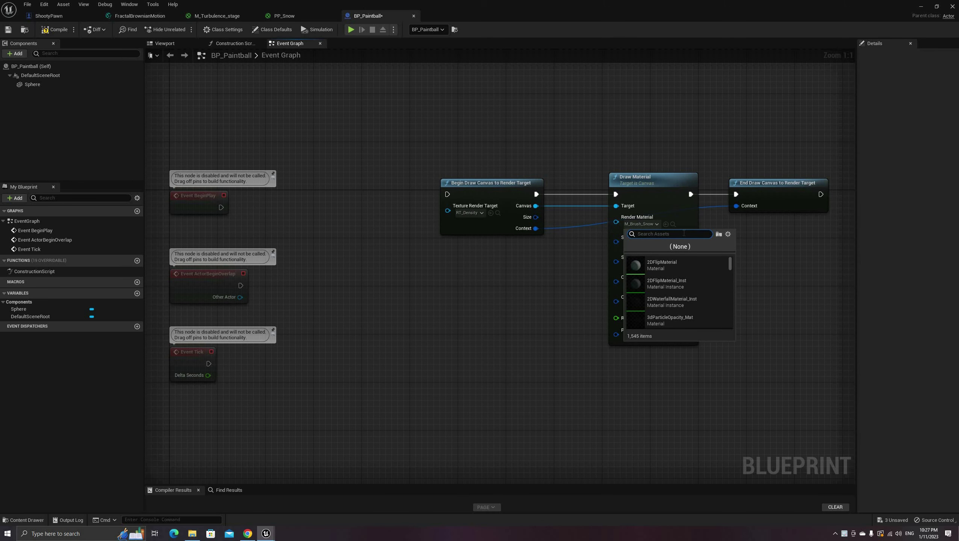
type("soft")
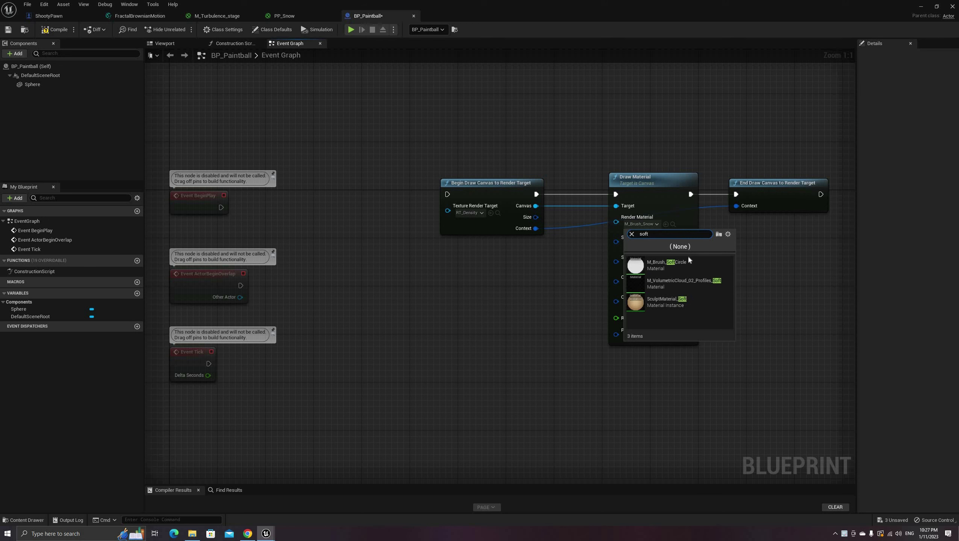
left_click(677, 268)
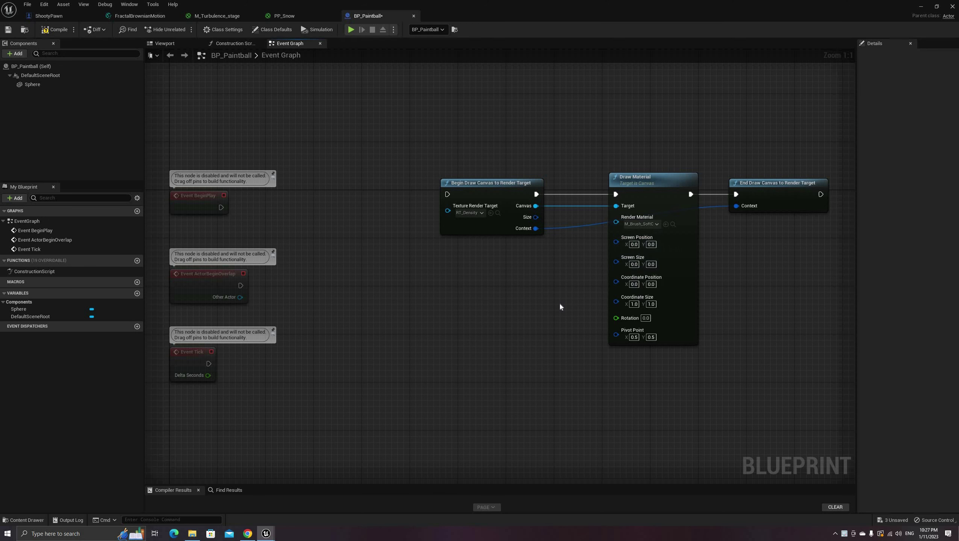
Add a Project World to Screen node and place it below the Begin Draw Canvas to Render Target node.
right_click_drag(497, 331, 529, 332)
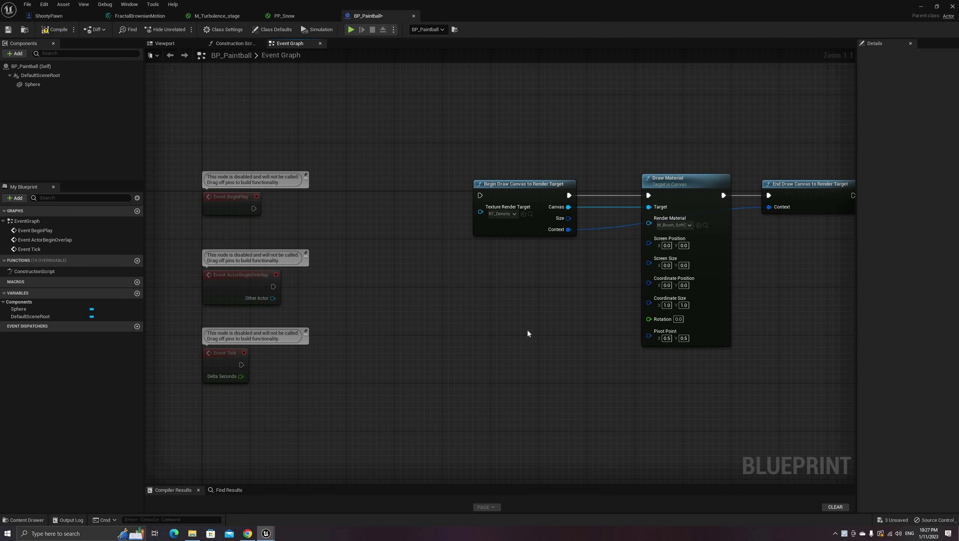
right_click(443, 328)
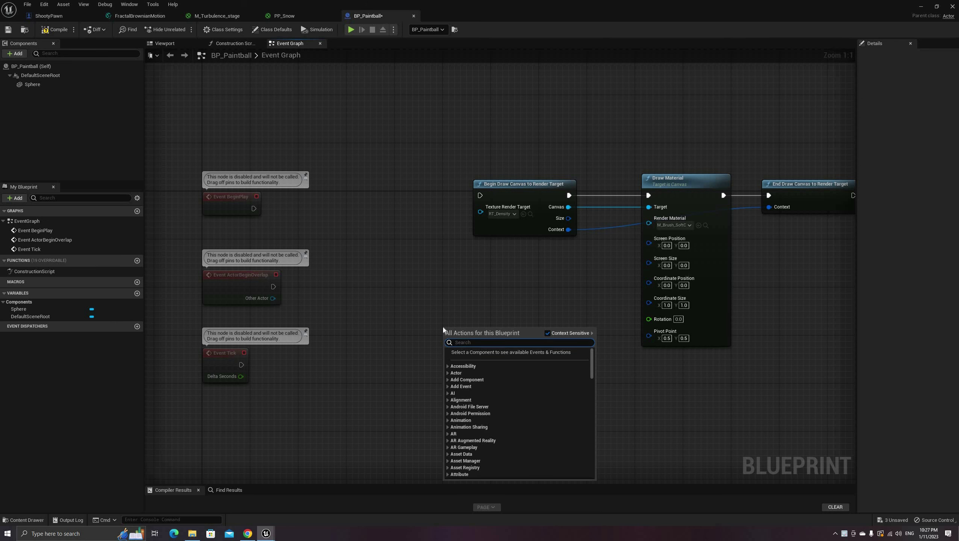
type("project wo")
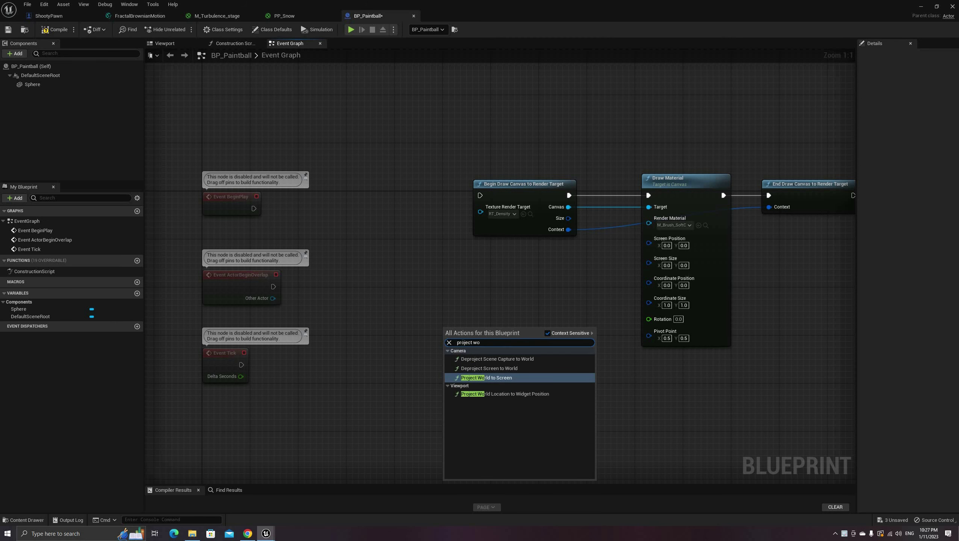
left_click(482, 386)
left_click_drag(496, 329, 471, 354)
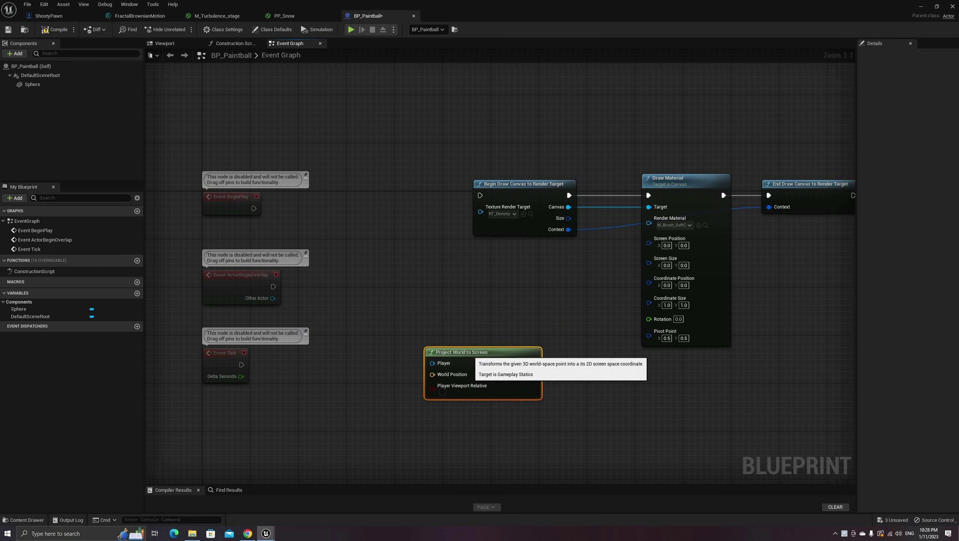
Add a Get Player Controller node and wire its return value to Project World to Screen's Player input.
right_click_drag(480, 326, 506, 313)
right_click_drag(369, 351, 389, 359)
right_click(389, 361)
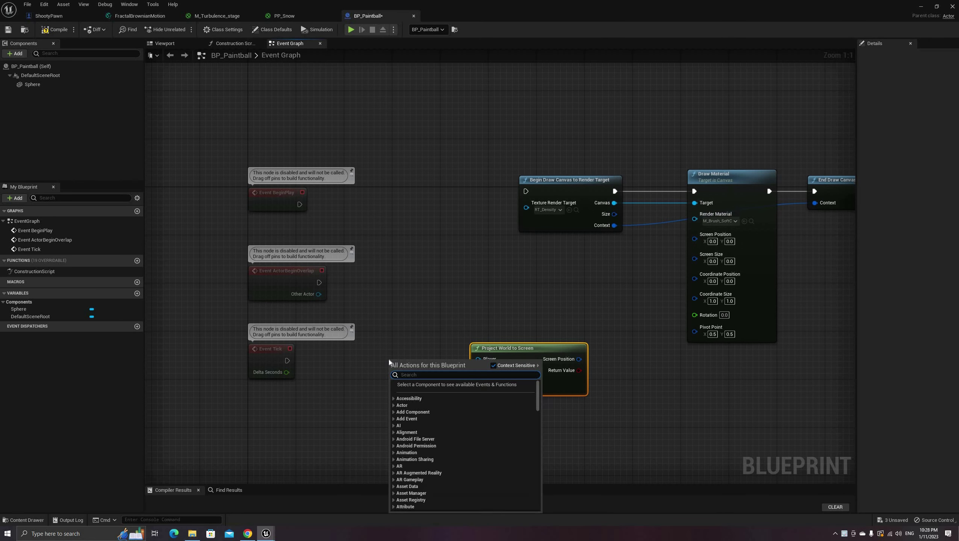
type("get player con")
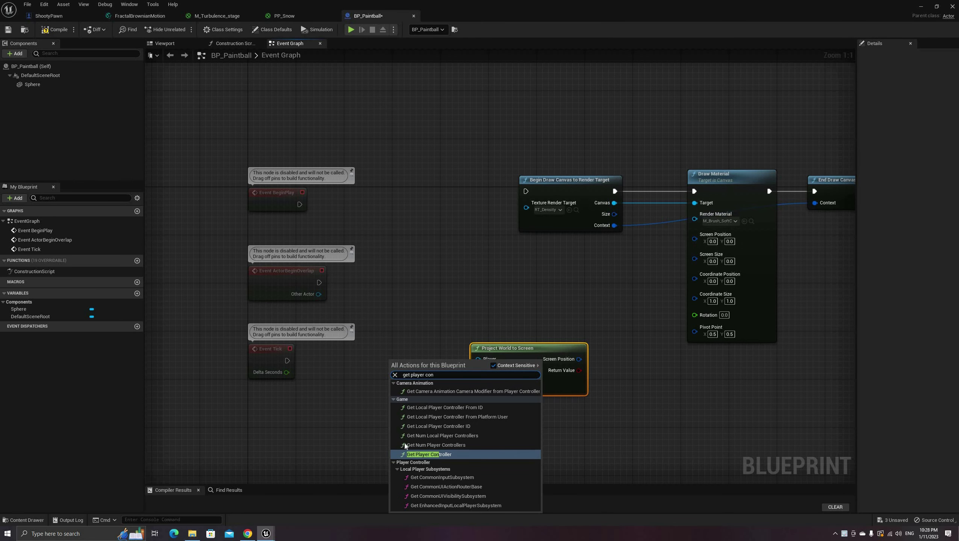
key("Return")
left_click_drag(440, 364, 428, 359)
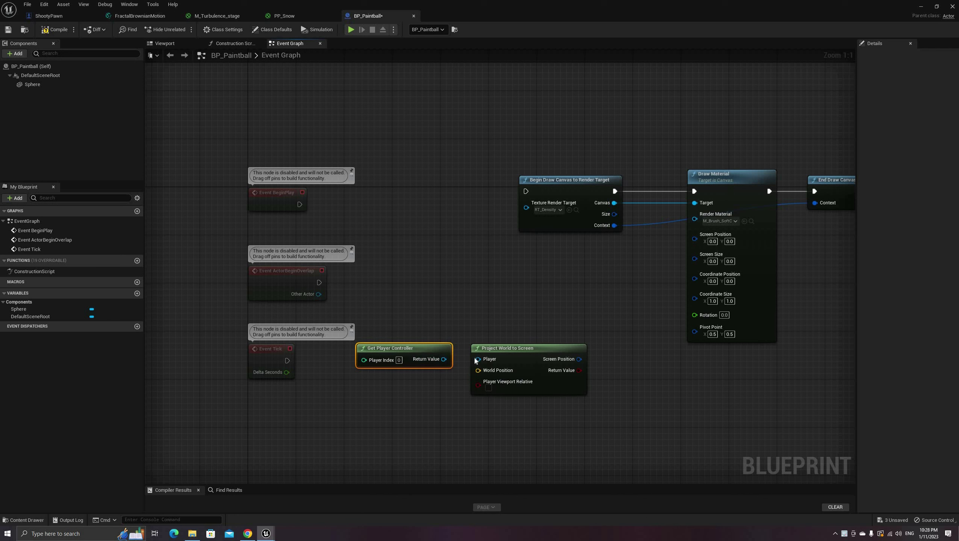
Delete the BeginPlay and ActorBeginOverlap events, then arrange Event Tick above the player controller and Project World to Screen nodes.
left_click_drag(208, 258, 235, 261)
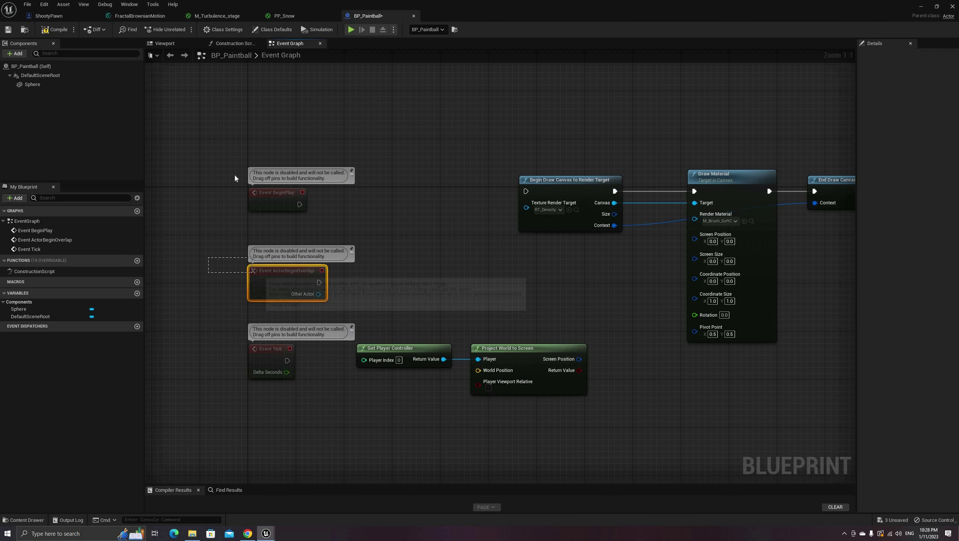
key("Delete")
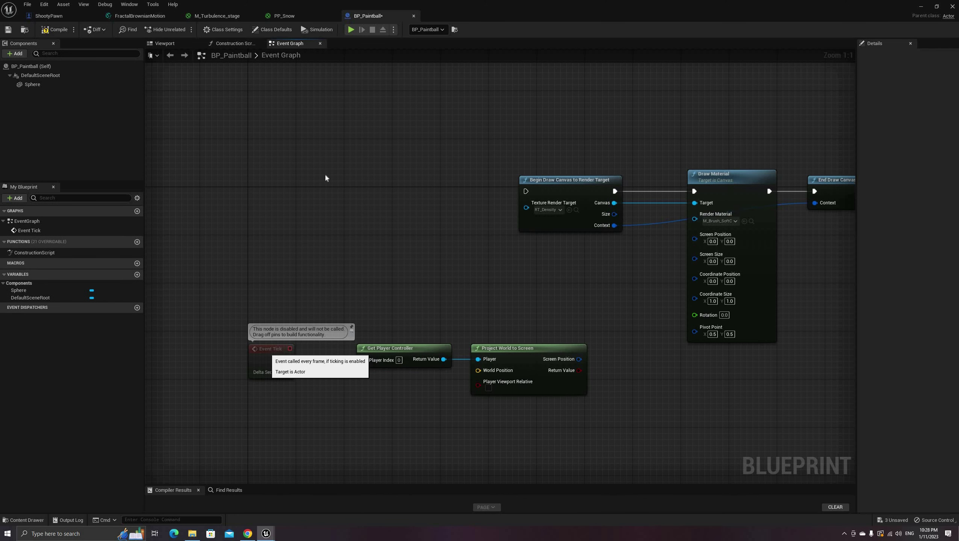
left_click_drag(271, 349, 325, 169)
left_click_drag(433, 373, 478, 314)
left_click_drag(481, 349, 402, 342)
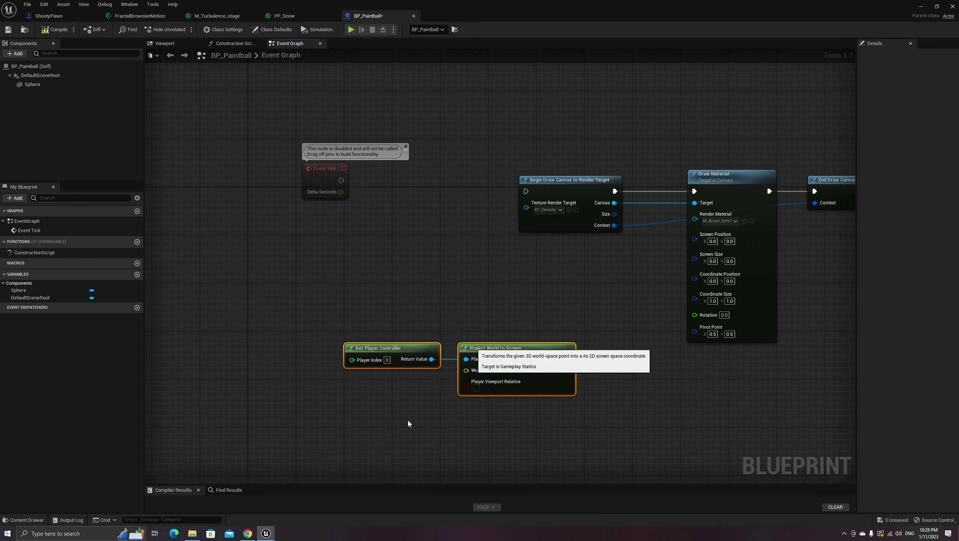
right_click_drag(447, 404, 470, 393)
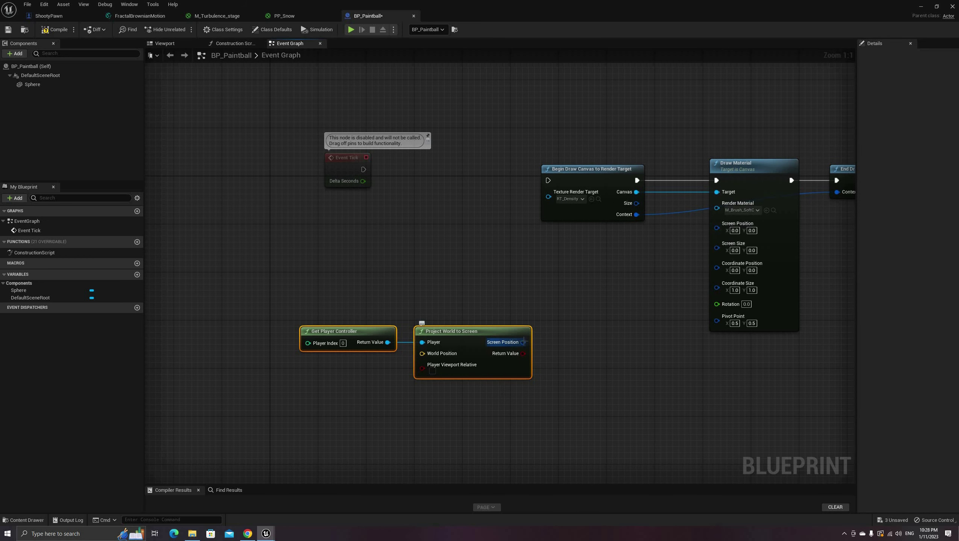
Add a Divide node fed by Project World to Screen's Screen Position output.
left_click_drag(523, 343, 558, 268)
type("div")
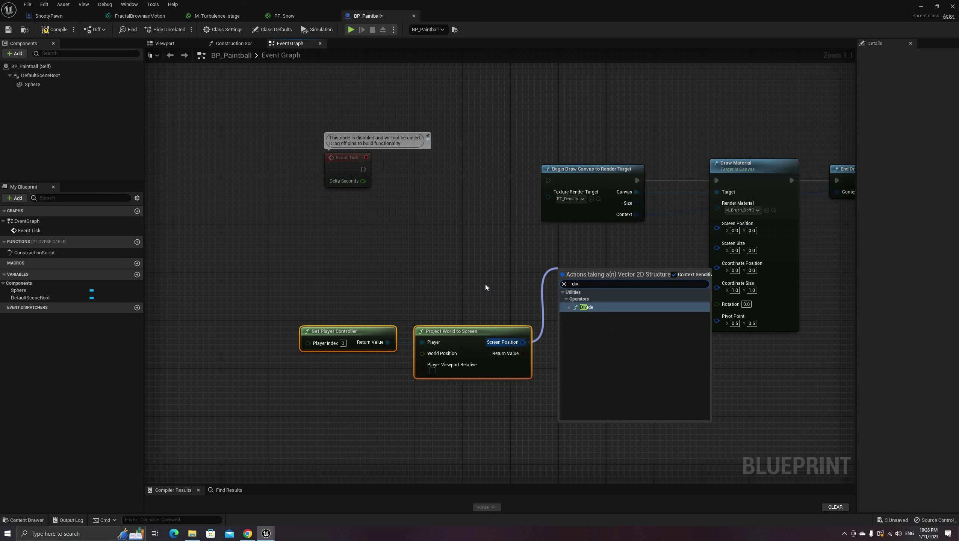
key("Return")
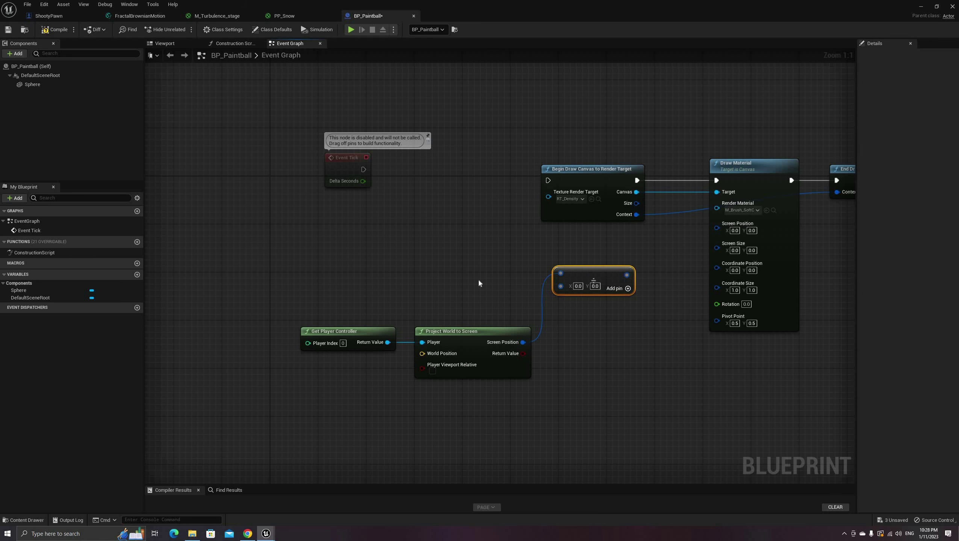
Wire a Get Viewport Size node as the Divide node's divisor and arrange both beside Project World to Screen.
right_click(478, 278)
type("get view")
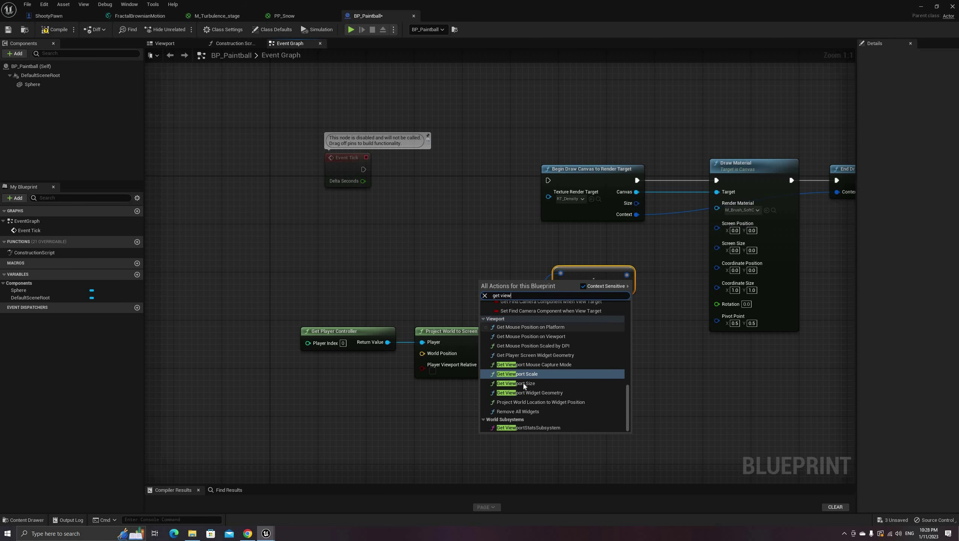
left_click(525, 373)
left_click_drag(530, 295, 561, 286)
left_click_drag(503, 285, 492, 285)
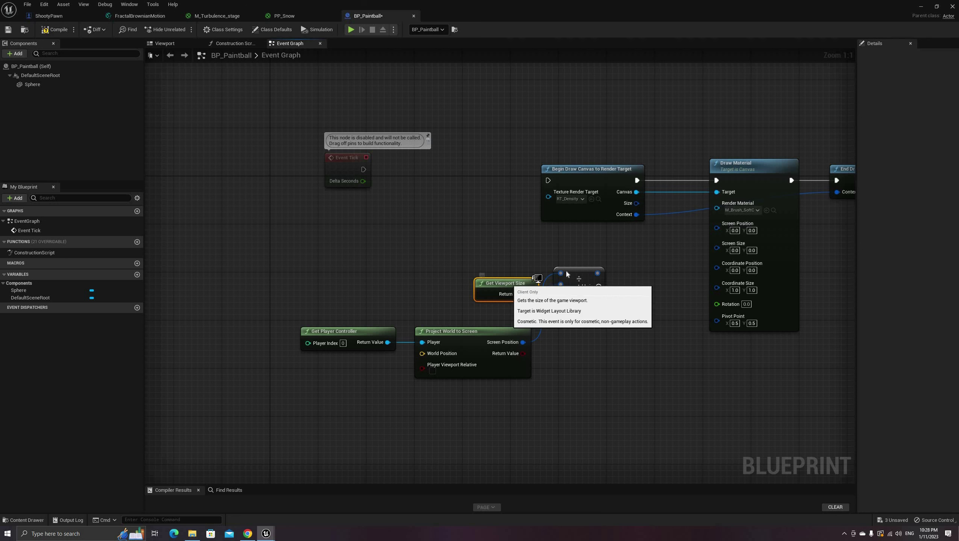
left_click_drag(566, 270, 555, 327)
left_click_drag(500, 282, 502, 391)
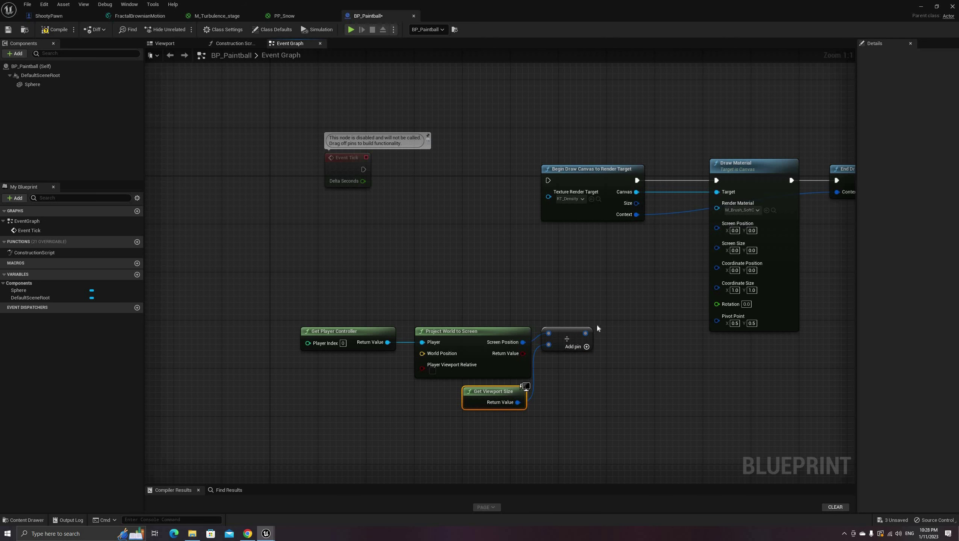
Add a Subtract node fed by the output of the viewport-size Divide node.
left_click_drag(586, 333, 618, 332)
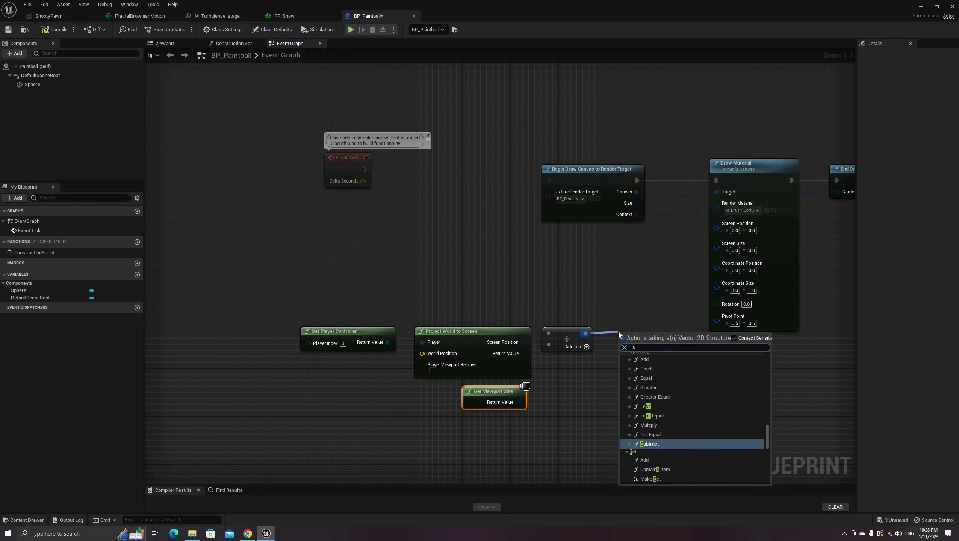
type("sub")
key("Return")
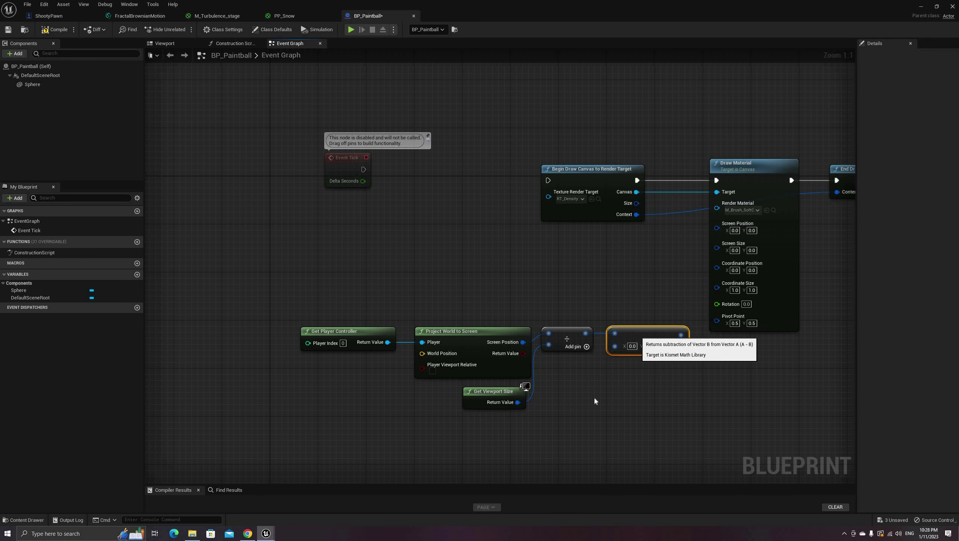
Feed Subtract's second input from a new Divide node with divisor X 2.0, Y 2.0, placed below Get Viewport Size.
right_click(580, 396)
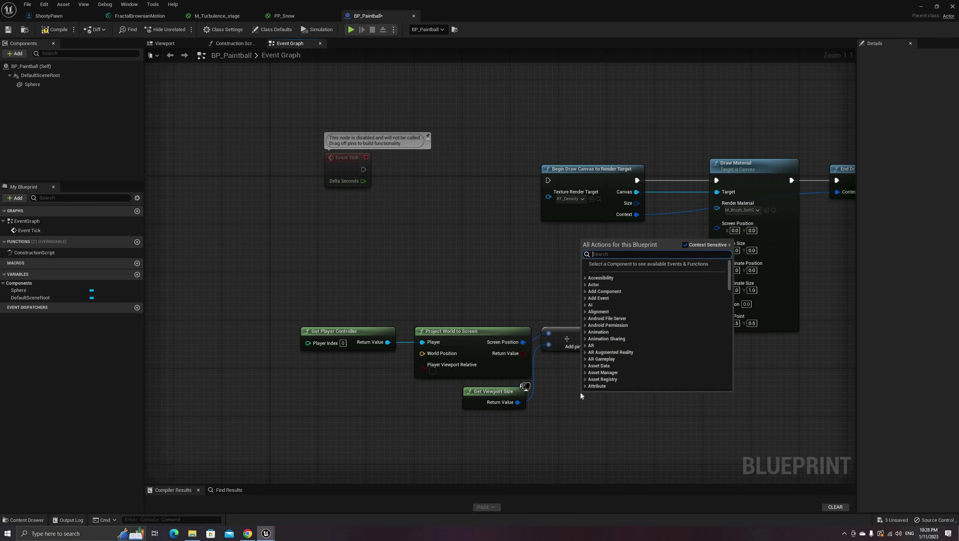
type("divi")
key("Return")
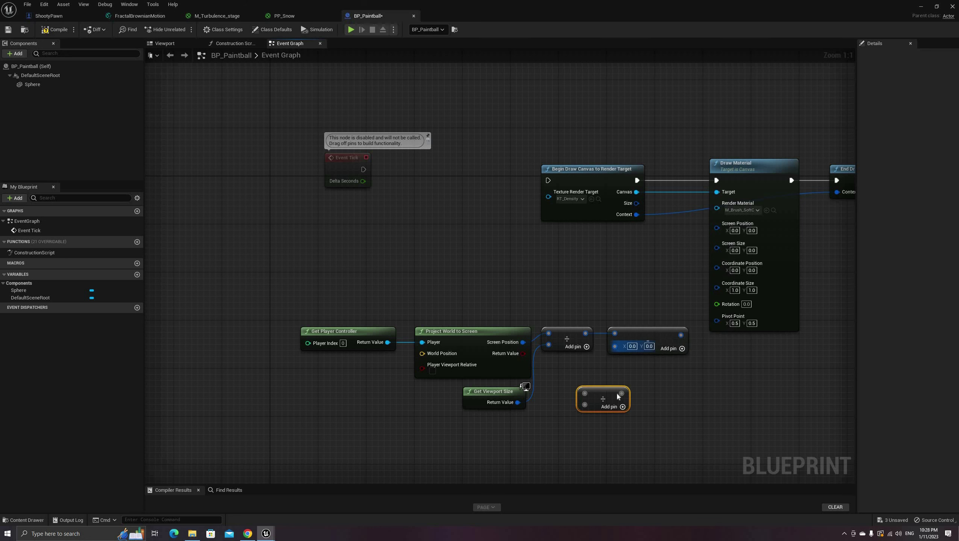
left_click_drag(621, 393, 615, 347)
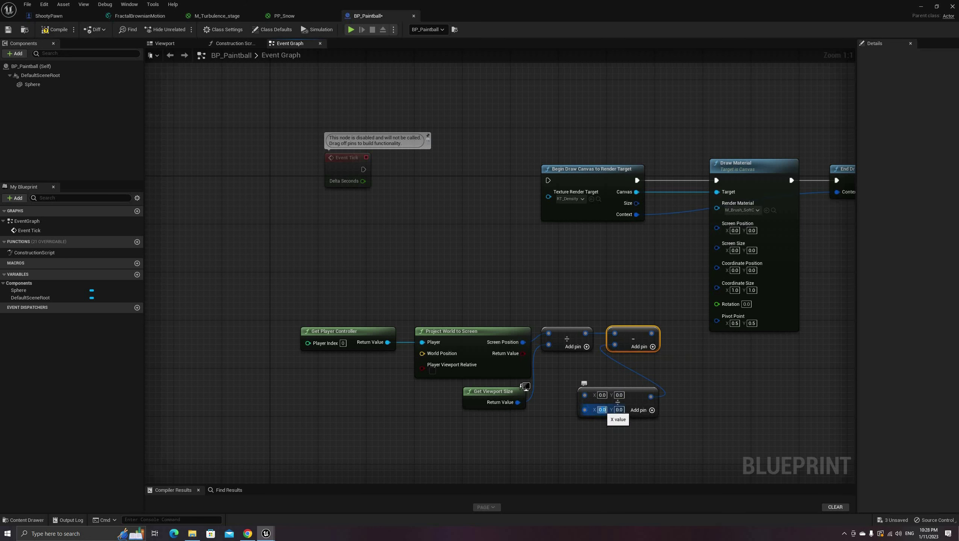
key("Tab")
type("2")
left_click_drag(627, 398, 500, 429)
left_click(627, 423)
Wire the Subtract node's result to Draw Material's Screen Position input.
right_click_drag(660, 329, 683, 312)
mouse_move(675, 317)
left_mouse_down()
mouse_move(705, 242)
mouse_move(742, 208)
left_mouse_up()
mouse_move(458, 395)
right_mouse_down()
mouse_move(479, 386)
mouse_move(472, 381)
right_mouse_up()
right_click_drag(444, 340, 459, 334)
Feed Project World to Screen's World Position from Get World Location of DefaultSceneRoot, and tidy both nodes below Get Player Controller.
right_click(415, 348)
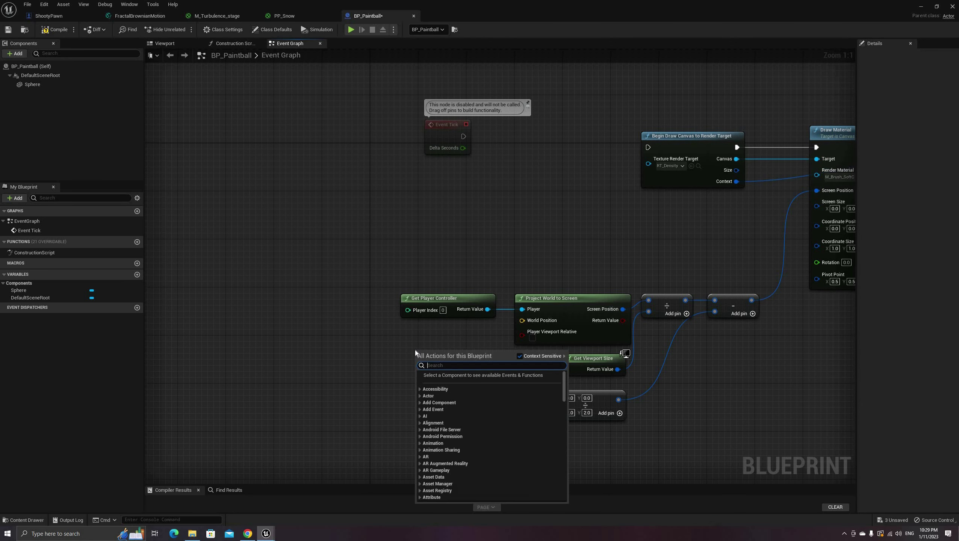
type("get world loca")
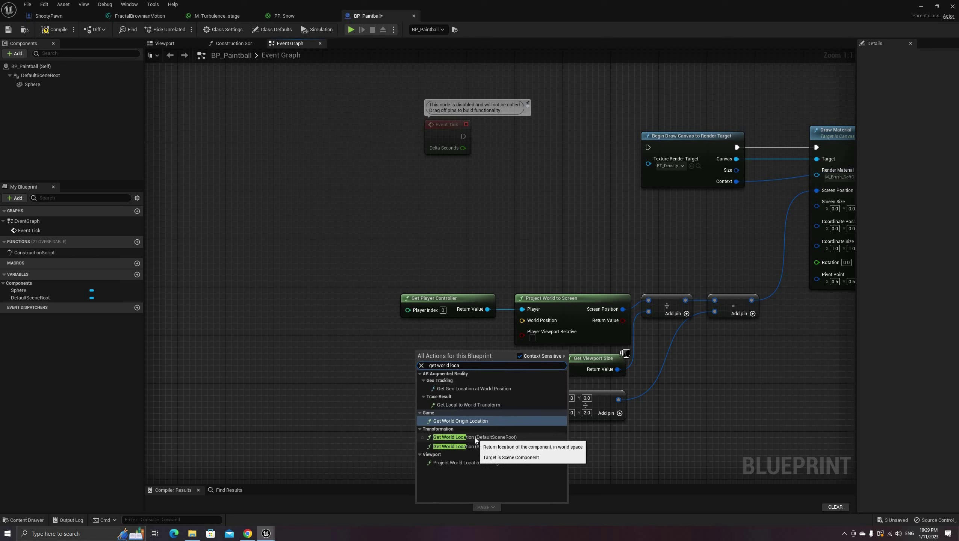
left_click(474, 437)
left_click_drag(488, 369, 475, 329)
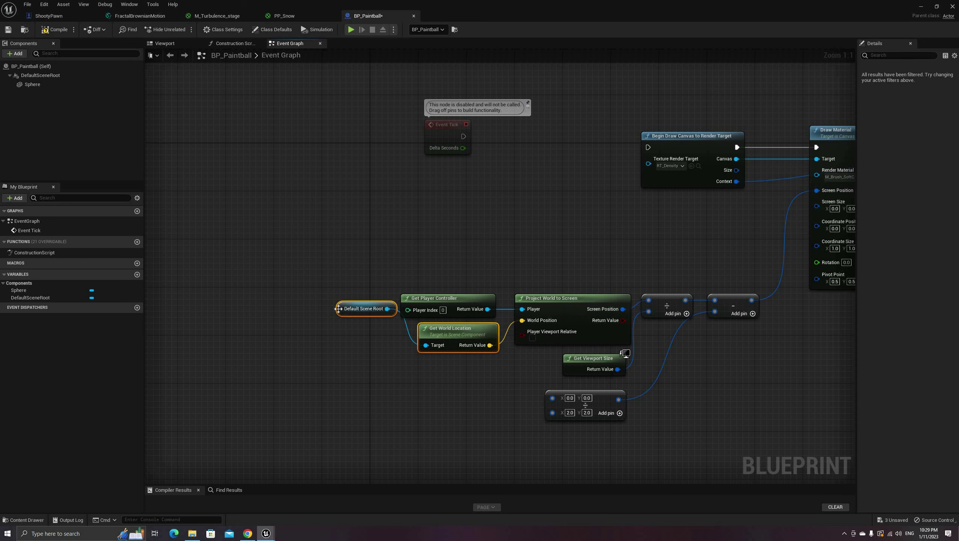
left_click(350, 343)
left_click_drag(347, 309, 356, 337)
left_click(432, 355)
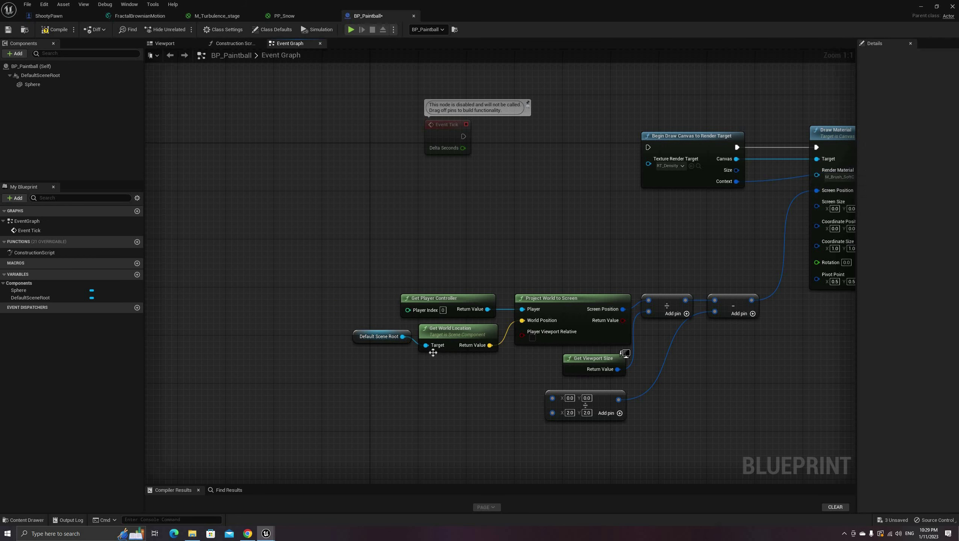
Add a Get Player Pawn node and place it below the Default Scene Root node.
right_click_drag(432, 354, 395, 360)
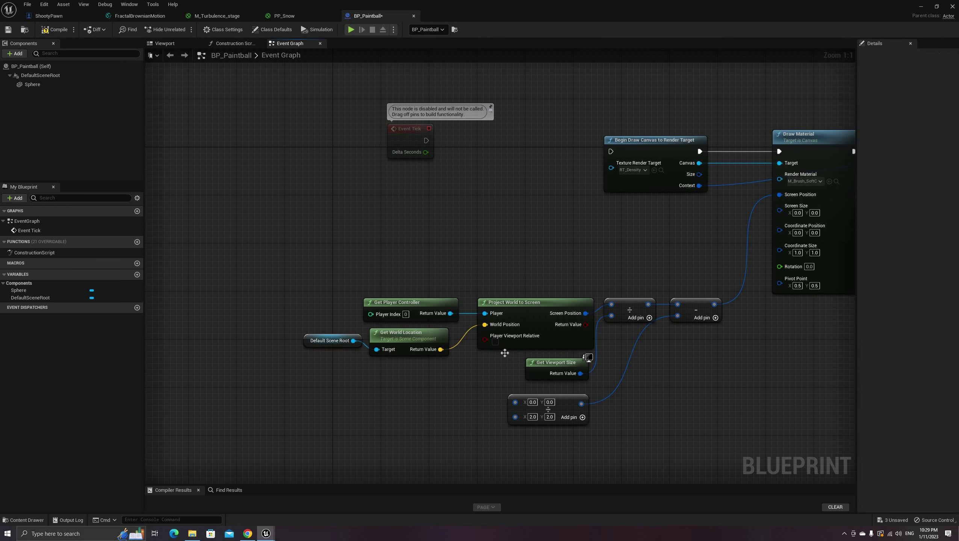
right_click_drag(629, 356, 564, 365)
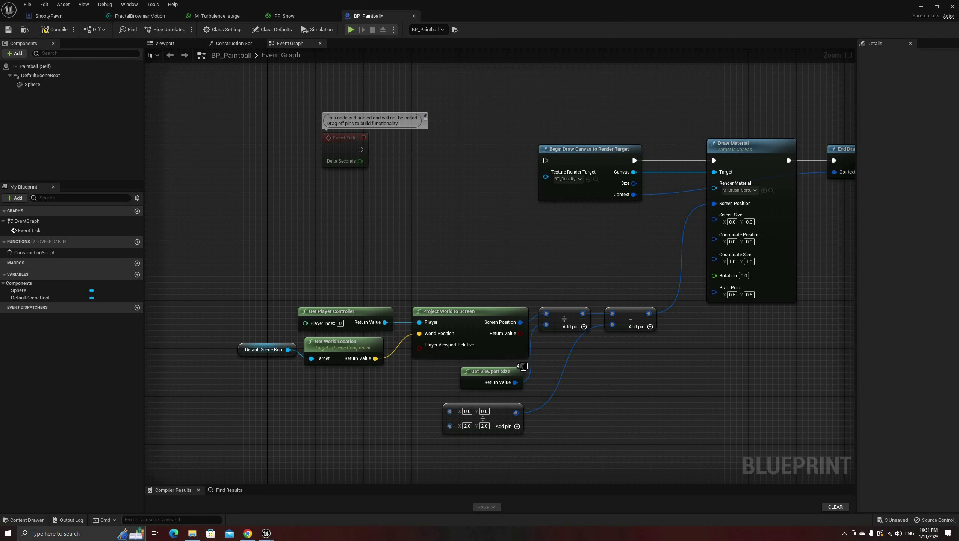
right_click_drag(250, 401, 242, 375)
right_click(244, 375)
type("get player pawn")
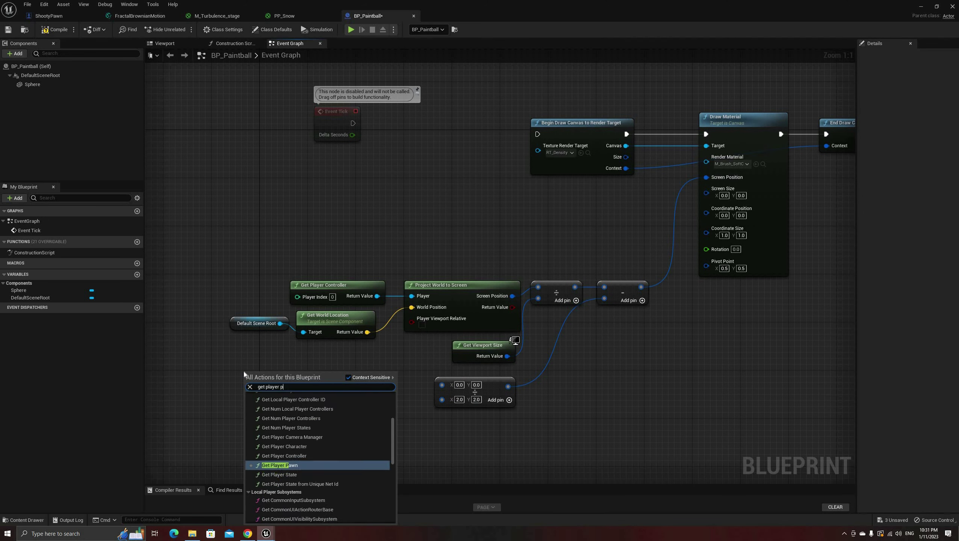
key("Return")
left_click_drag(266, 375, 224, 357)
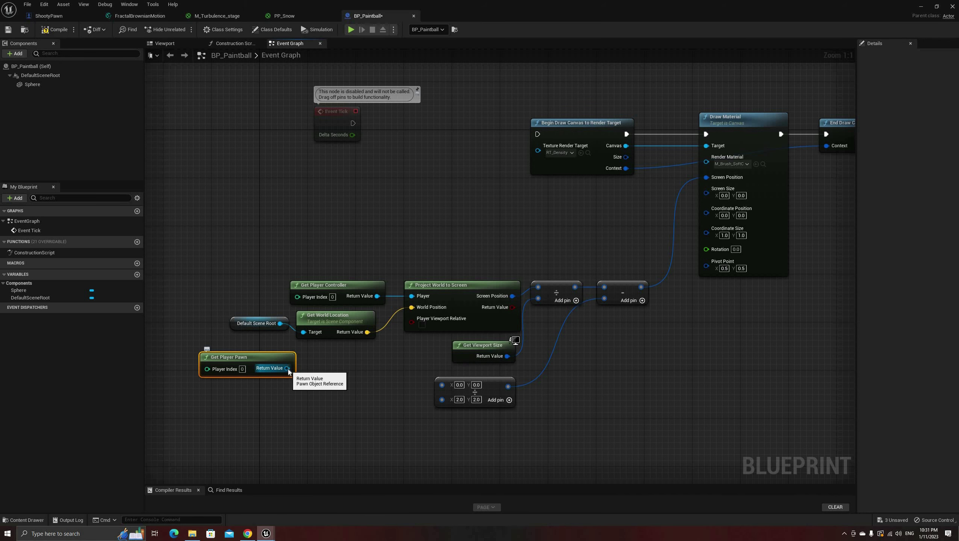
Add a Get Actor Location node targeting the Get Player Pawn return value.
left_click_drag(287, 368, 317, 370)
type("get act")
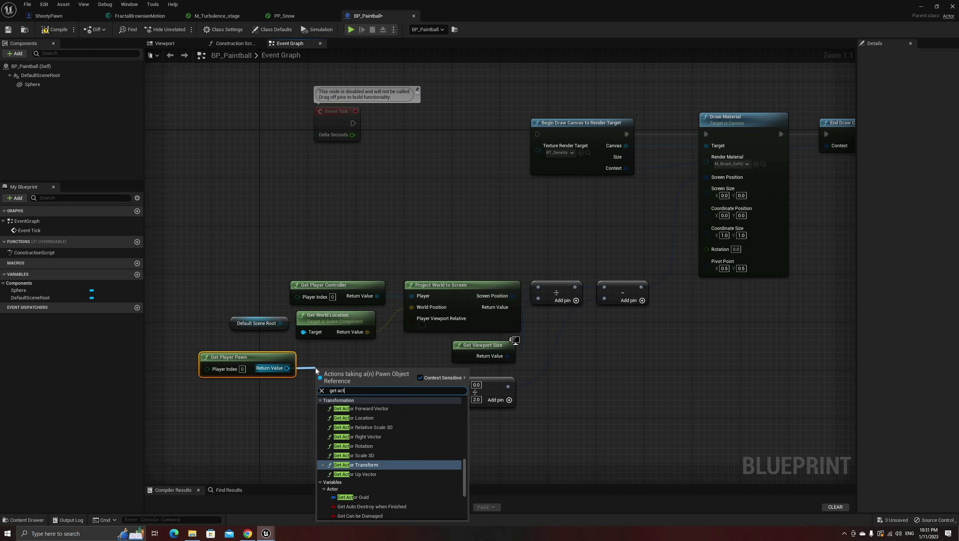
type("or lo")
left_click(354, 408)
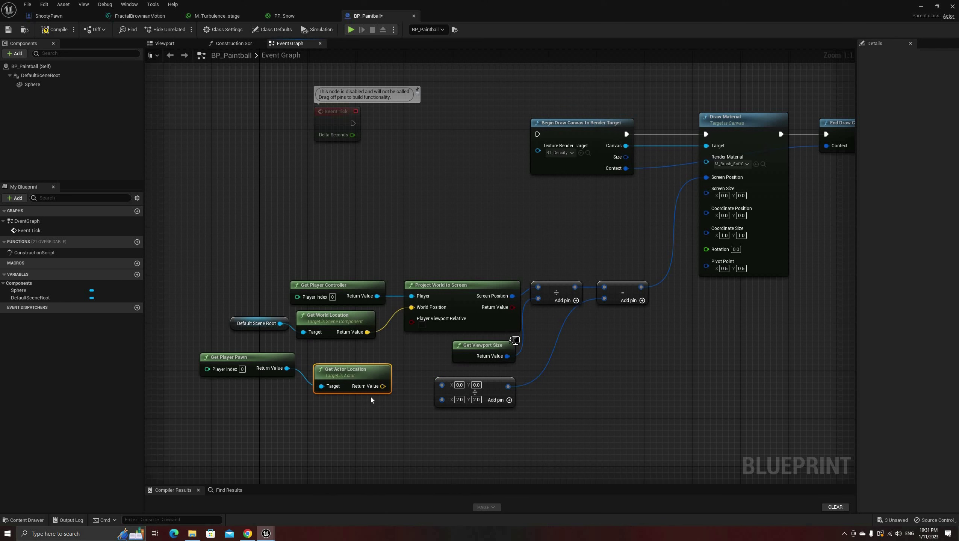
Add a Distance (Vector) node between Get World Location as V1 and Get Actor Location as V2.
left_click_drag(346, 363, 371, 374)
type("dis")
left_click(443, 428)
Move Get Viewport Size and the divide-by-2 node away from the Distance (Vector) node, with the divide node lower down.
left_click_drag(538, 392, 532, 348)
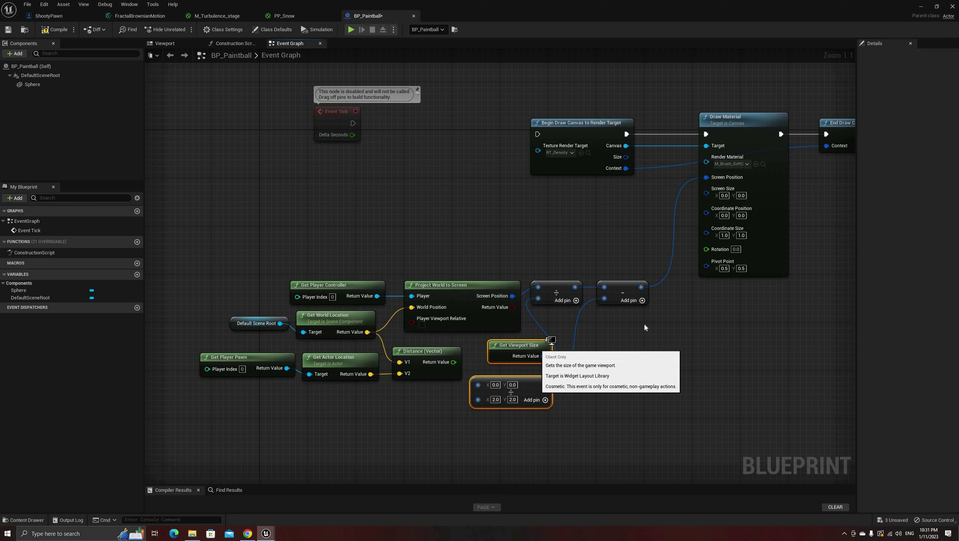
left_click(645, 324)
right_click_drag(497, 374, 507, 342)
left_click_drag(535, 354, 546, 398)
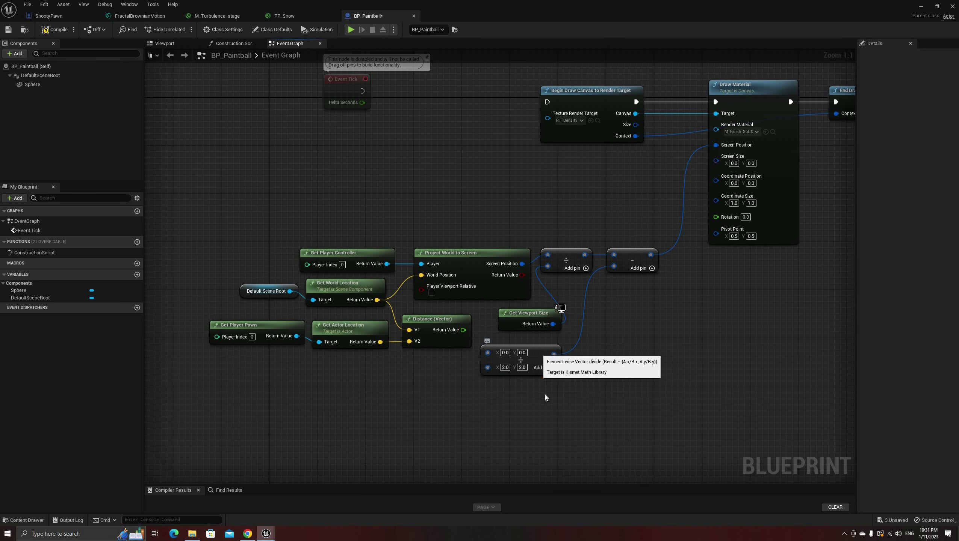
left_click(387, 414)
Add a Sphere component reference with a Get Component Bounds node and place both below the Get Player Pawn row.
right_click_drag(387, 414, 419, 403)
left_click_drag(27, 290, 293, 365, "ctrl")
type("get bou")
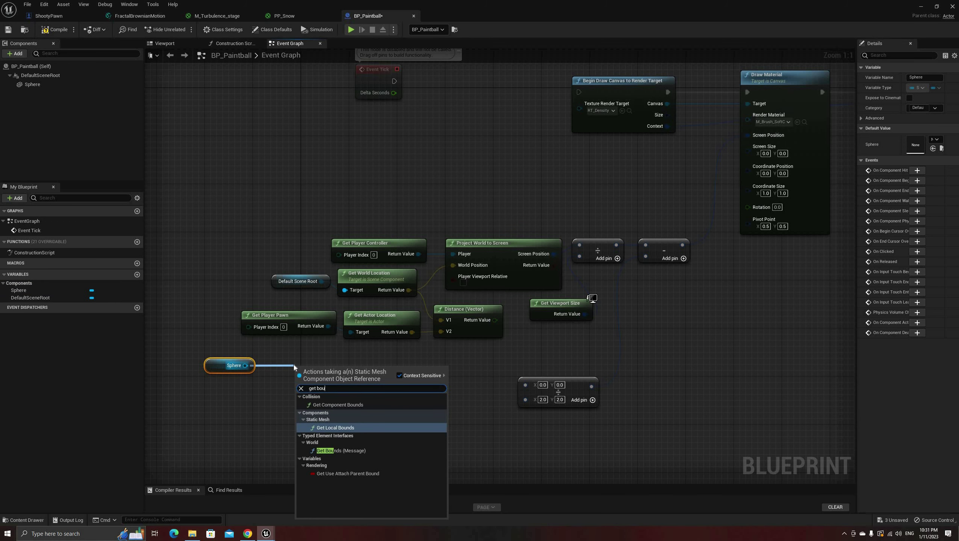
left_click(329, 406)
left_click_drag(216, 369, 244, 376)
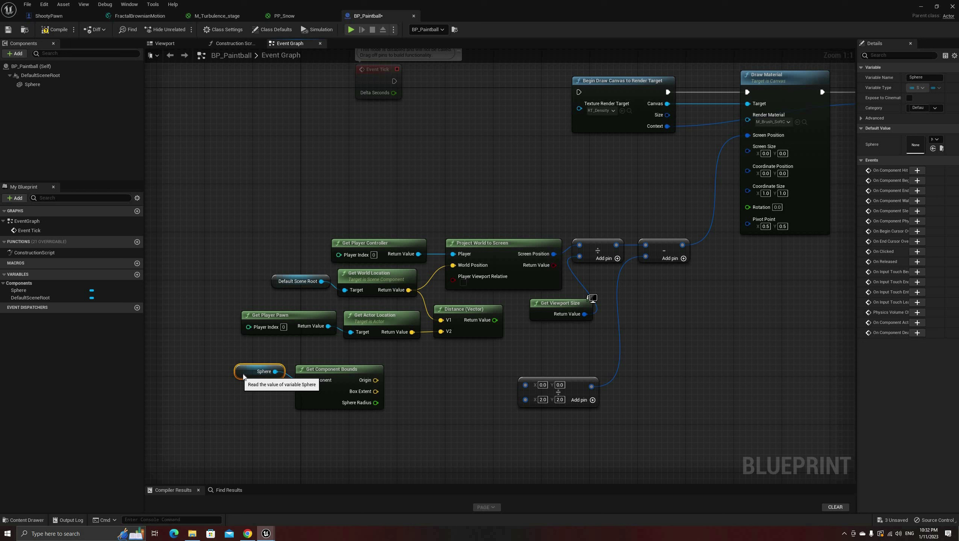
left_click(302, 370, "ctrl")
left_click_drag(332, 388, 375, 405)
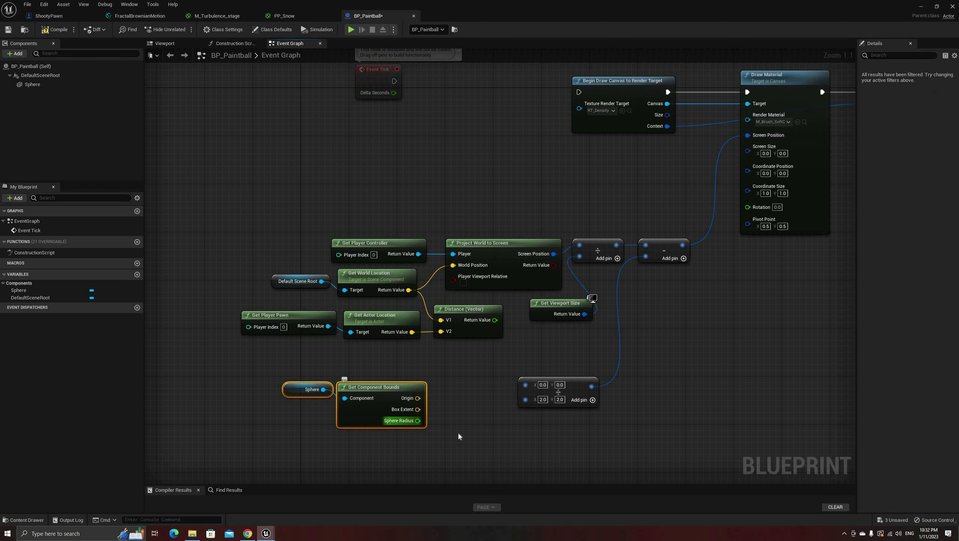
Add a Multiply node fed by Get Component Bounds' Sphere Radius output.
left_click_drag(418, 420, 445, 422)
type("mul")
left_click(479, 357)
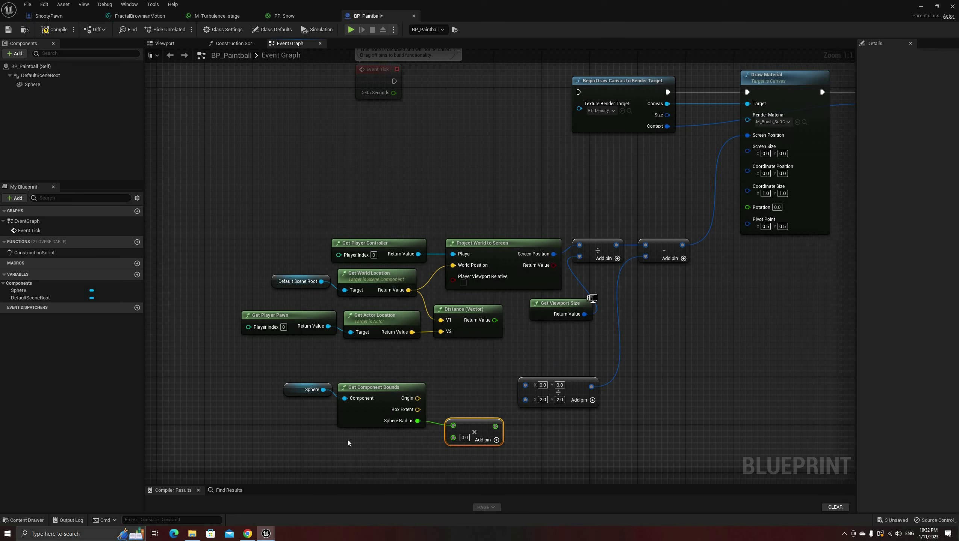
Create a new blueprint variable named RadiusScale.
left_click(137, 275)
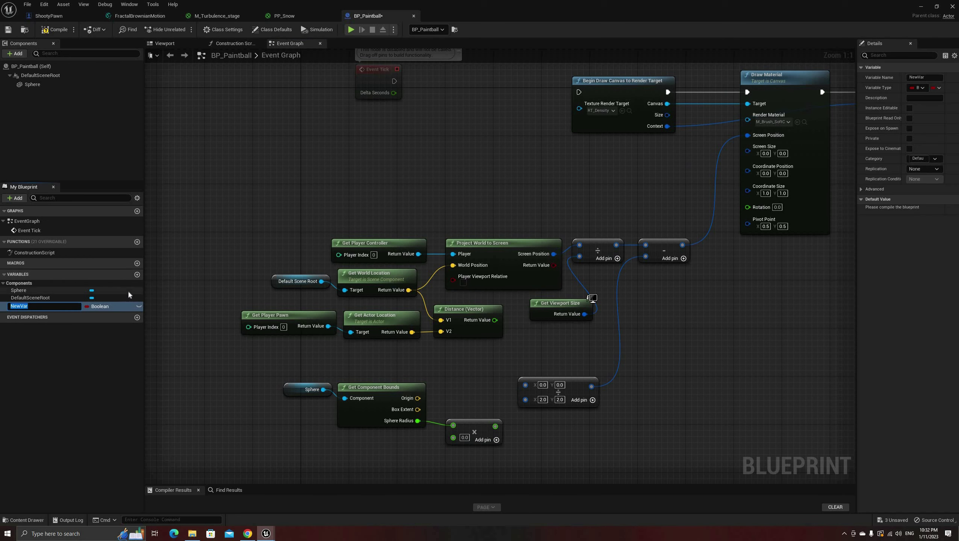
type("RadiusScale")
key("Return")
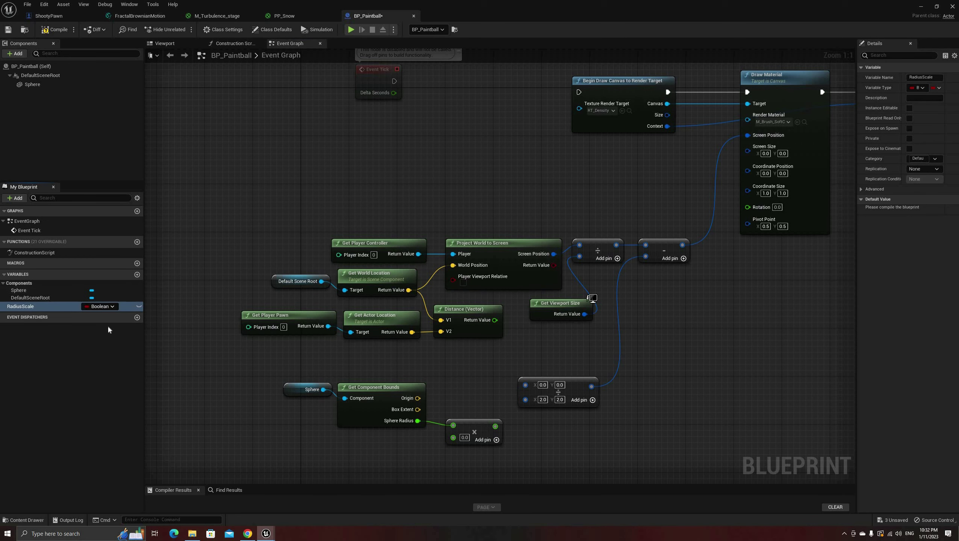
Make RadiusScale a Float with default value 1.0 and feed it into the Multiply node alongside Sphere Radius.
left_click(98, 306)
left_click(98, 359)
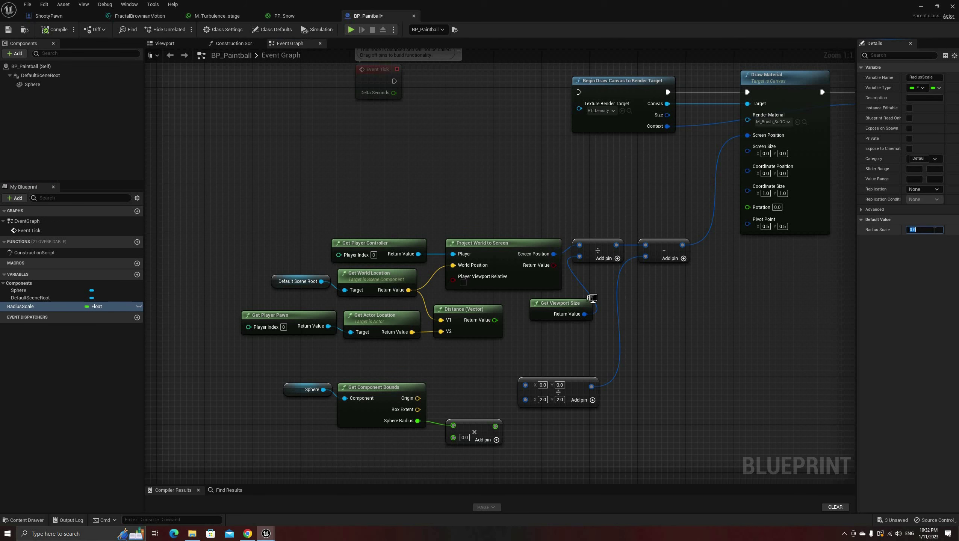
left_click_drag(20, 306, 383, 449)
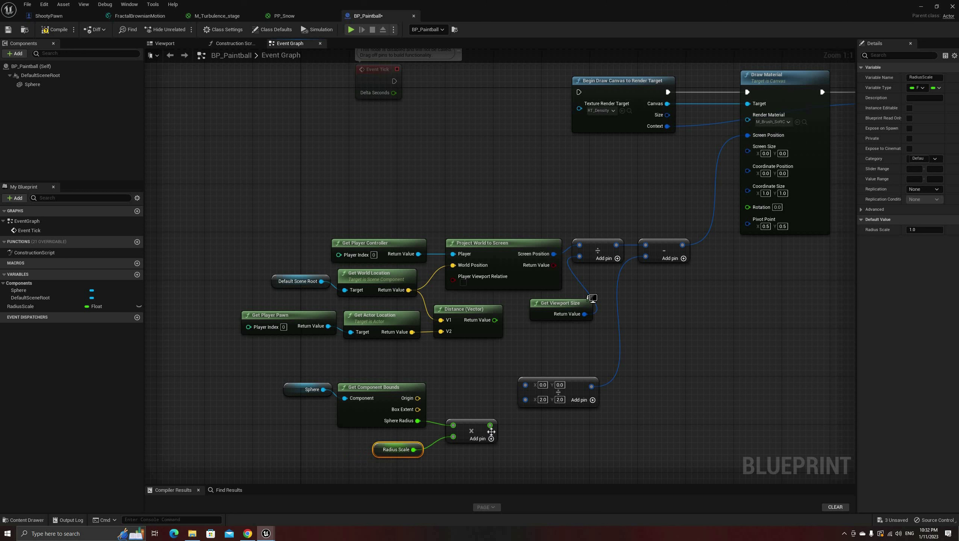
Add a Divide node that divides the scaled sphere radius by the Distance (Vector) result, spacing out the neighbouring nodes.
left_click_drag(495, 320, 485, 382)
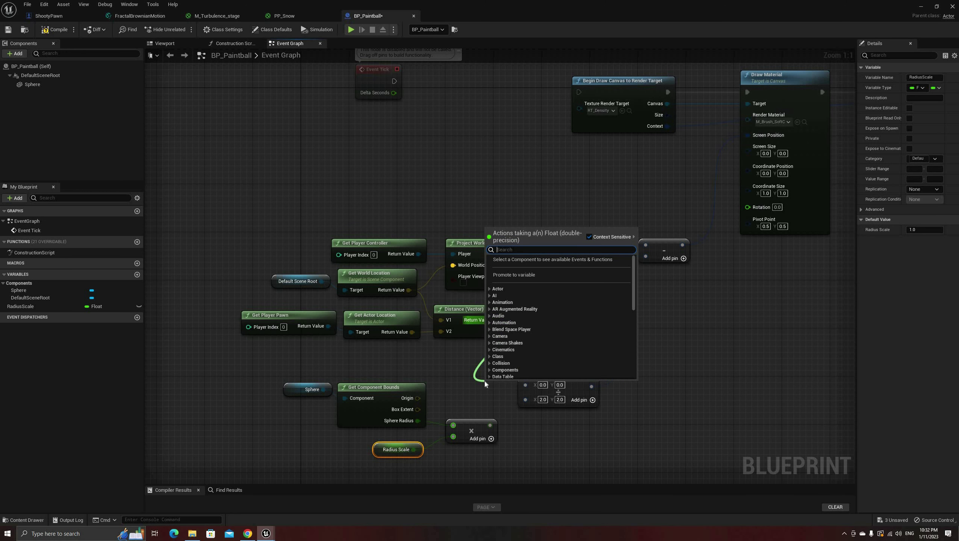
type("div")
left_click(514, 316)
left_click_drag(578, 382, 627, 377)
left_click_drag(489, 425, 526, 383)
left_click_drag(495, 320, 502, 396)
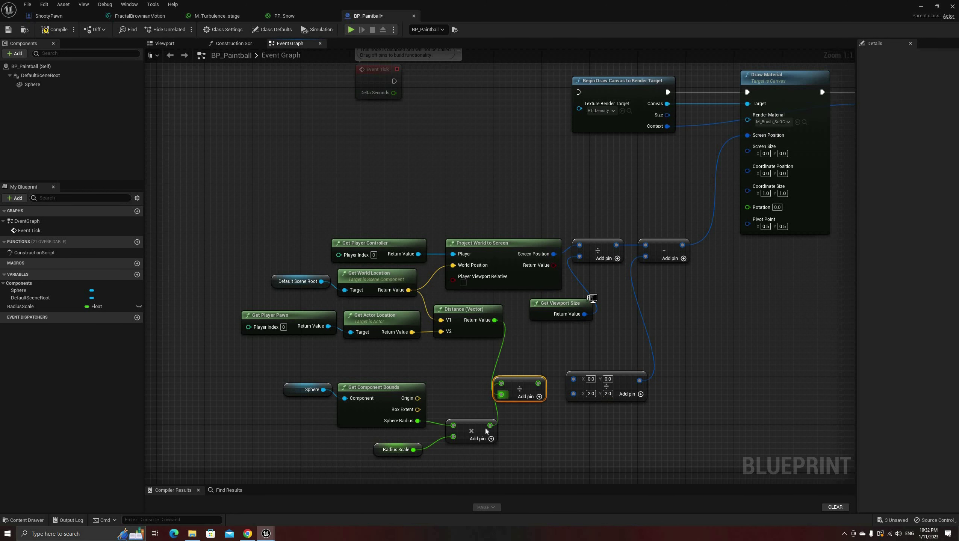
left_click_drag(477, 428, 464, 435)
left_click_drag(522, 381, 528, 392)
left_click_drag(628, 380, 681, 386)
Add a Make Vector 2D node with the radius quotient in both X and Y, and feed it into the divide-by-2 node.
left_click_drag(544, 396, 564, 366)
type("make ve")
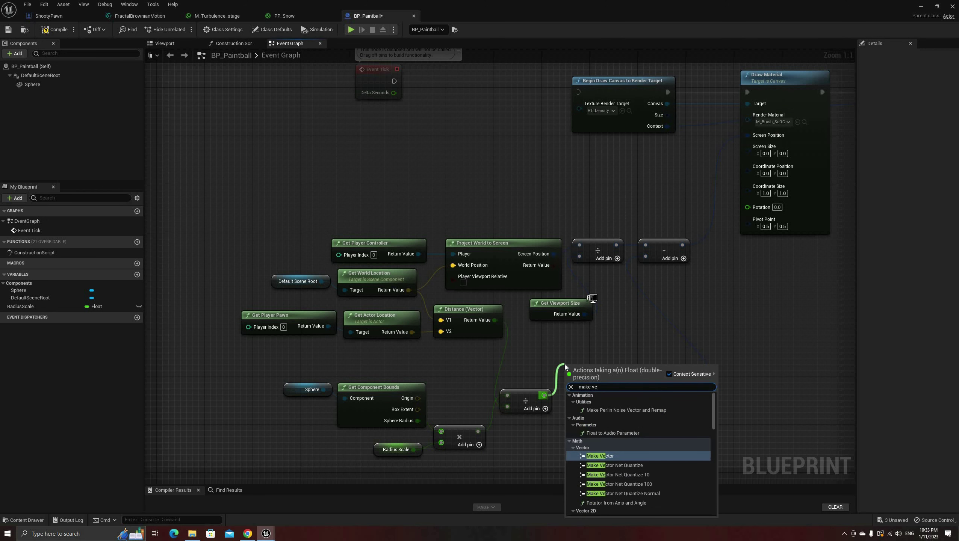
scroll(612, 487, "down", 2)
left_click(611, 498)
left_click_drag(678, 382, 701, 363)
left_click_drag(596, 365, 544, 396)
mouse_move(610, 394)
left_mouse_down()
mouse_move(609, 374)
mouse_move(615, 387)
left_mouse_up()
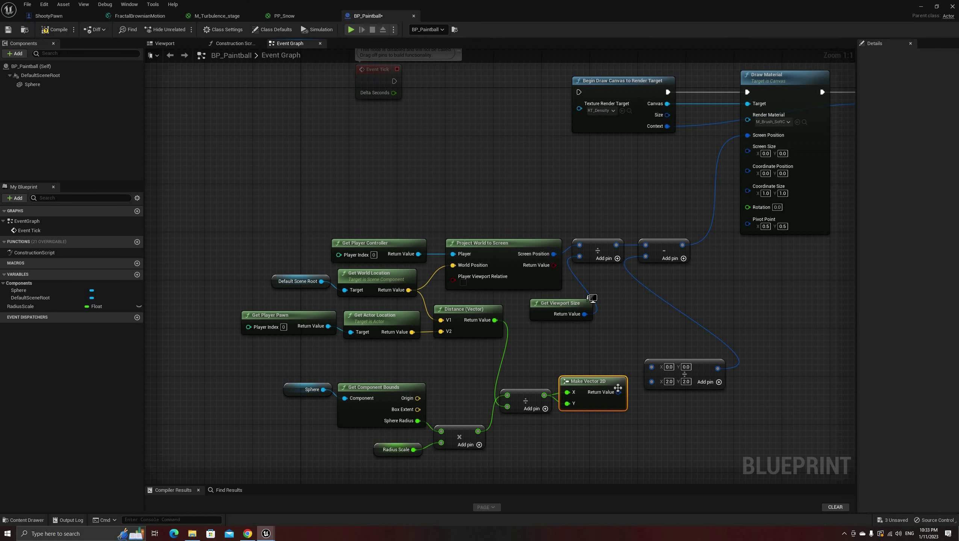
left_click_drag(651, 367, 618, 393)
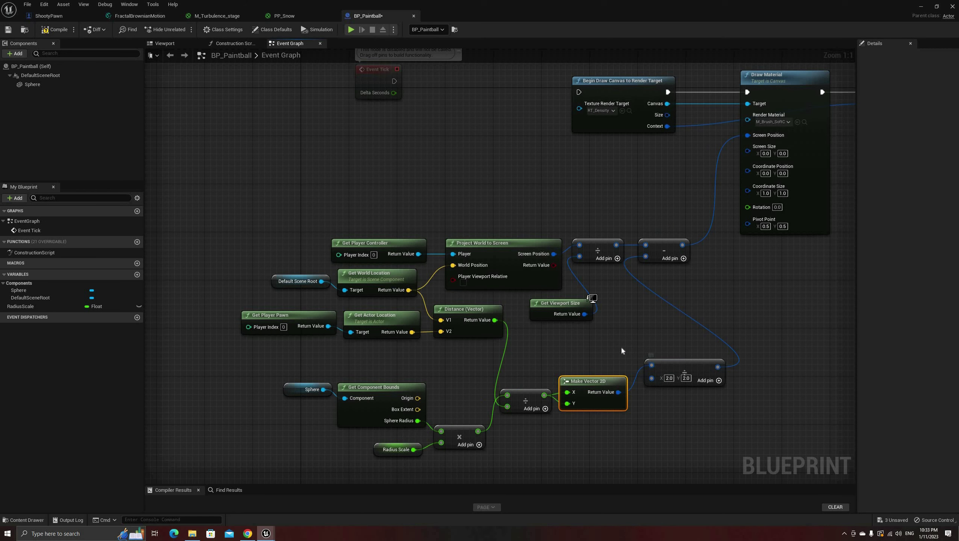
Multiply the Make Vector 2D result by the canvas Size, feeding the product to the divide-by-2 node and Draw Material's Screen Size.
right_click_drag(621, 346, 611, 387)
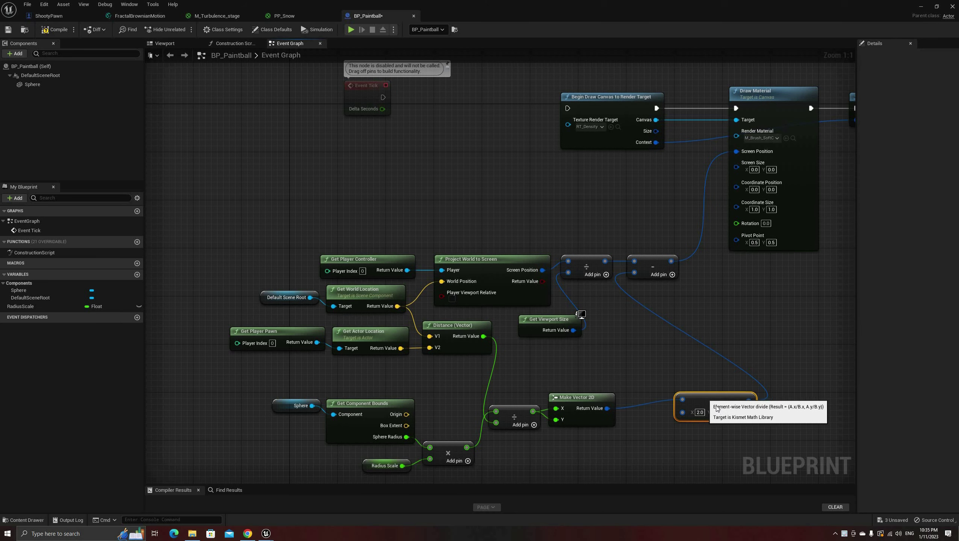
left_click_drag(703, 397, 715, 404)
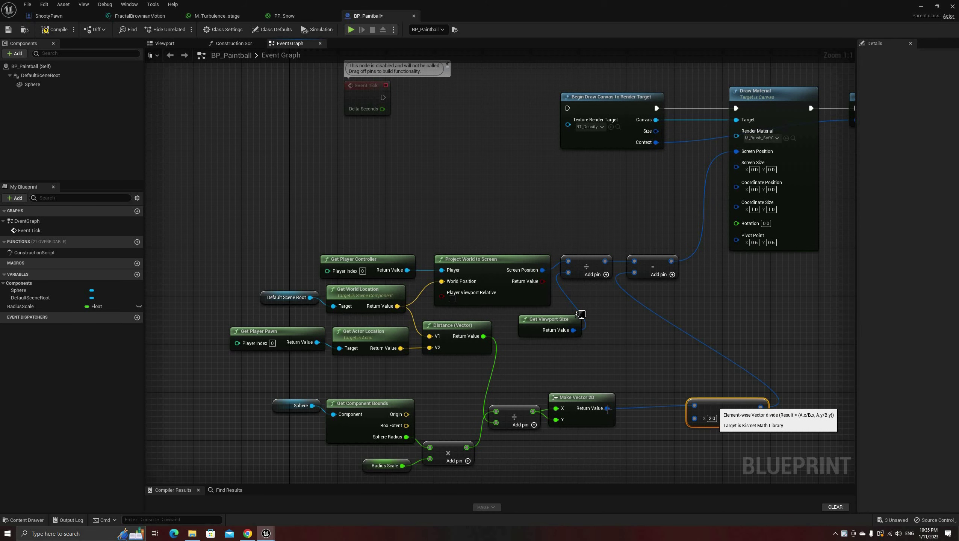
left_click_drag(609, 409, 624, 370)
type("mul")
left_click(668, 411)
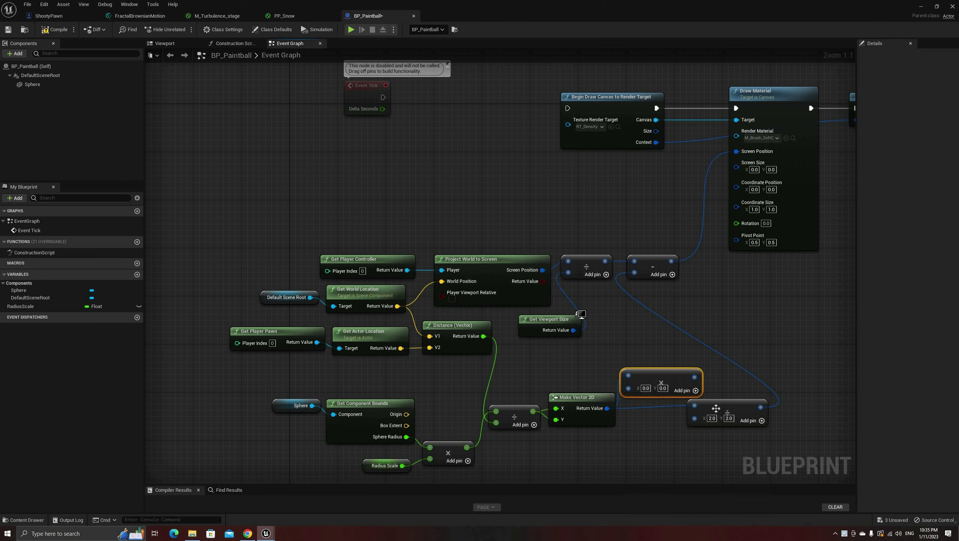
left_click_drag(656, 131, 662, 405)
left_click(658, 381, "shift")
left_click(683, 416)
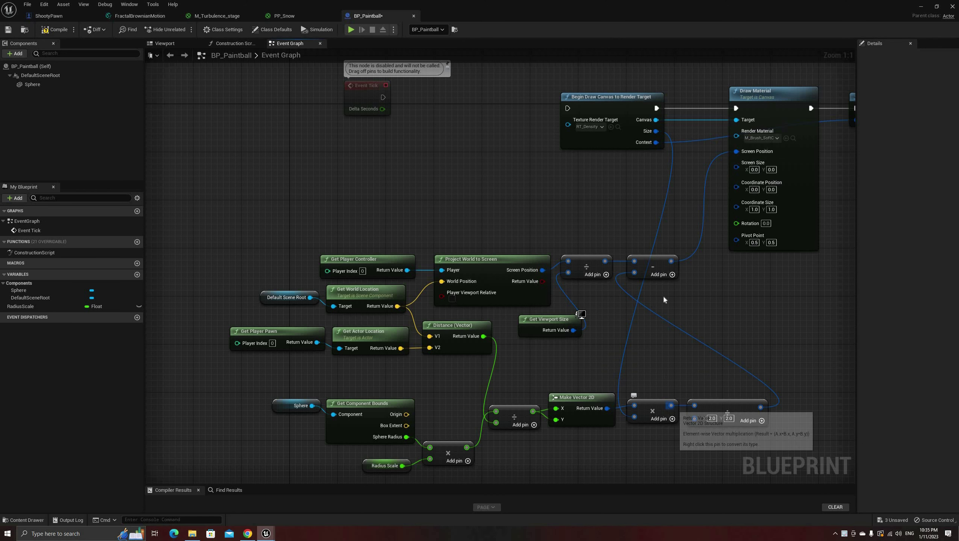
mouse_move(671, 406)
left_mouse_down()
mouse_move(682, 270)
mouse_move(737, 167)
left_mouse_up()
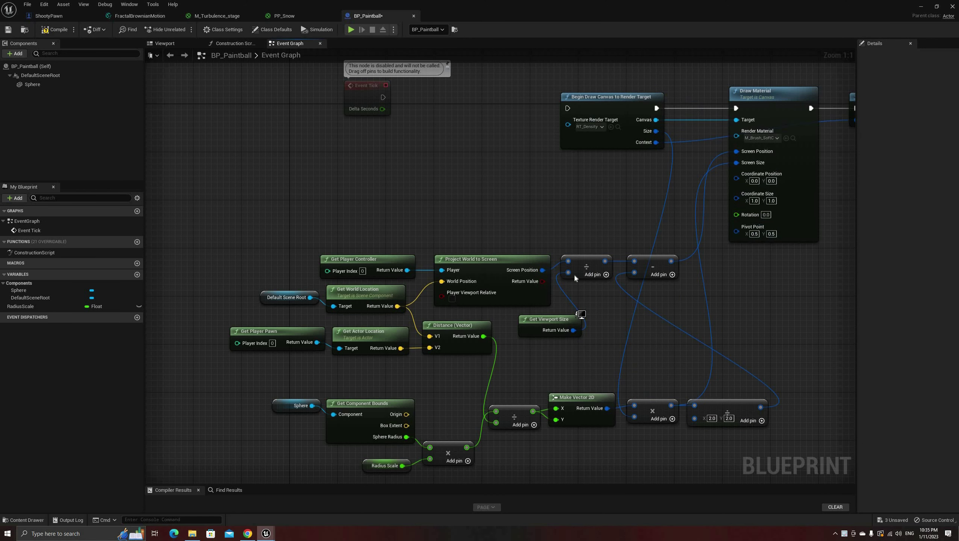
Move the Event Tick node farther away from the Begin Draw Canvas to Render Target node.
right_click_drag(496, 159, 407, 214)
scroll(416, 210, "down", 1)
left_click_drag(333, 178, 325, 183)
right_click_drag(355, 182, 366, 173)
left_click_drag(327, 176, 306, 176)
right_click_drag(498, 293, 528, 279)
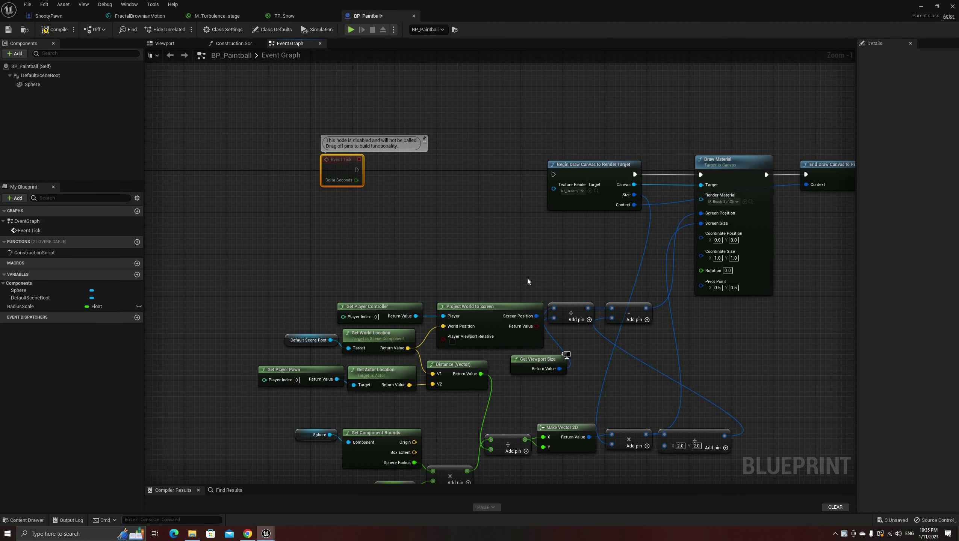
Add a Break Vector 2D node fed by the screen-position Divide output and place it below Event Tick.
right_click_drag(504, 441, 573, 379)
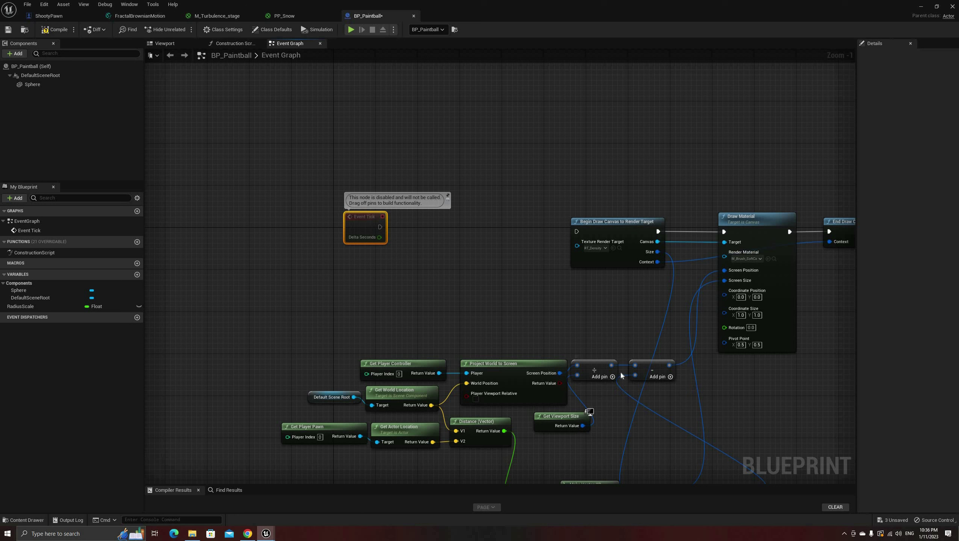
left_click_drag(611, 365, 350, 284)
type("bre")
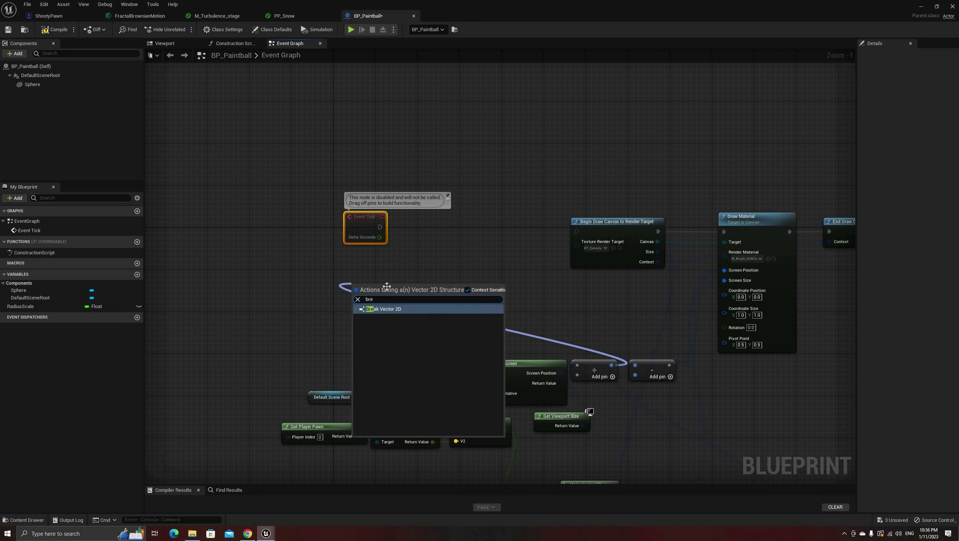
key("Return")
right_click(441, 258)
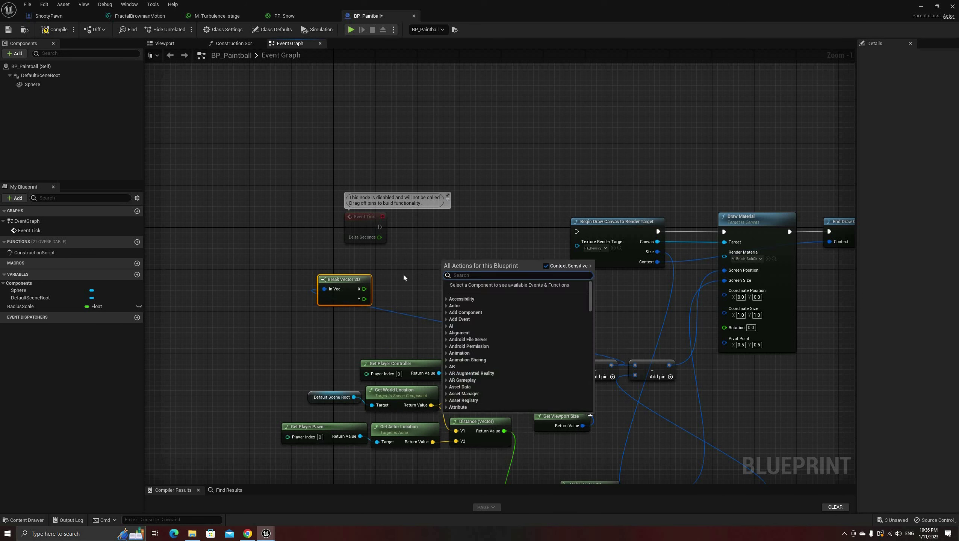
Add >= 0.0 and <= 1.0 comparison nodes for both the X and Y outputs of Break Vector 2D.
left_click_drag(364, 289, 414, 266)
type("gr")
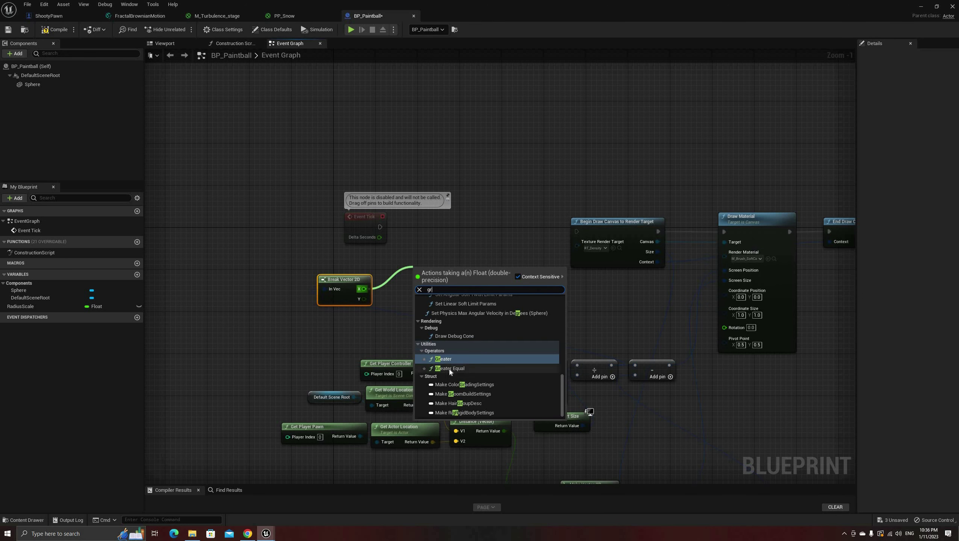
left_click(450, 369)
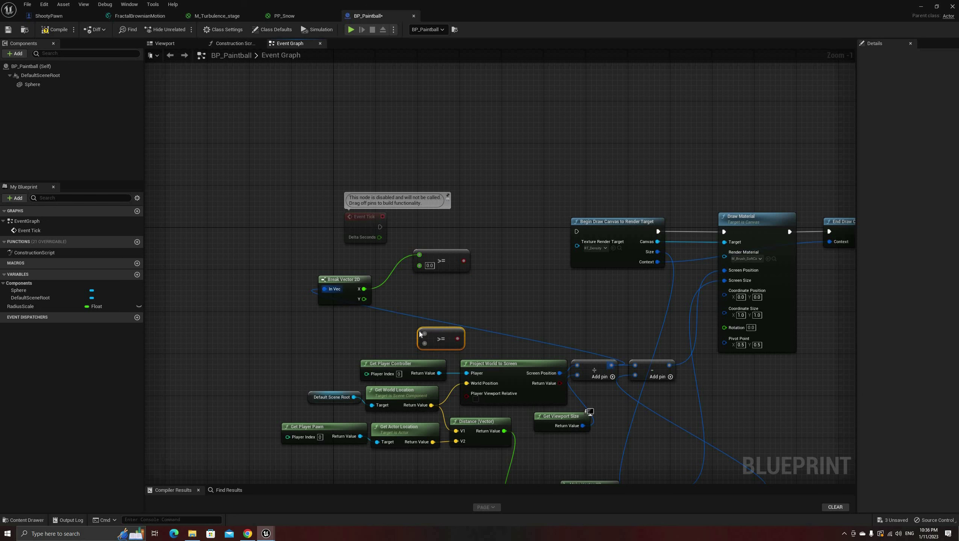
left_click_drag(364, 299, 450, 259)
type("les")
left_click(458, 398)
left_click(450, 270, "ctrl")
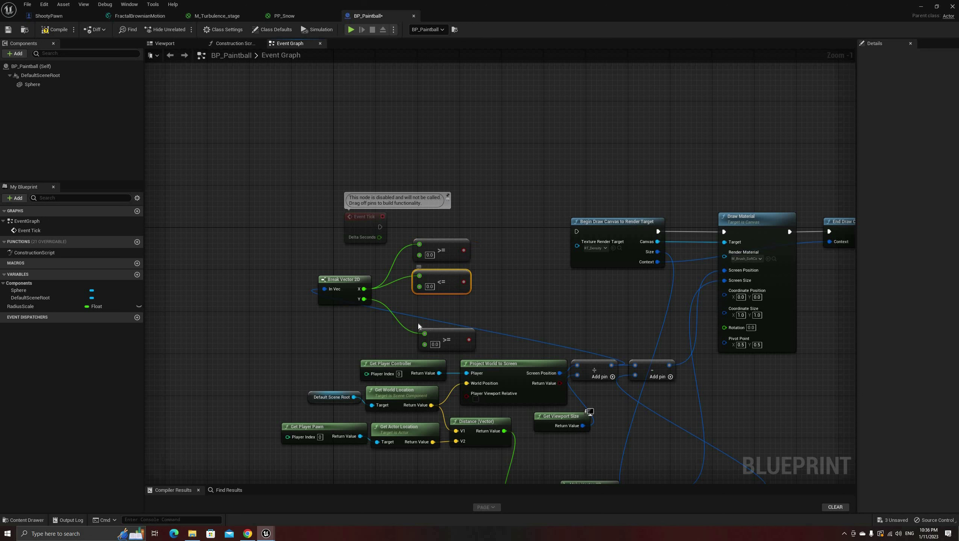
key("ctrl+v")
left_click_drag(464, 338, 448, 313)
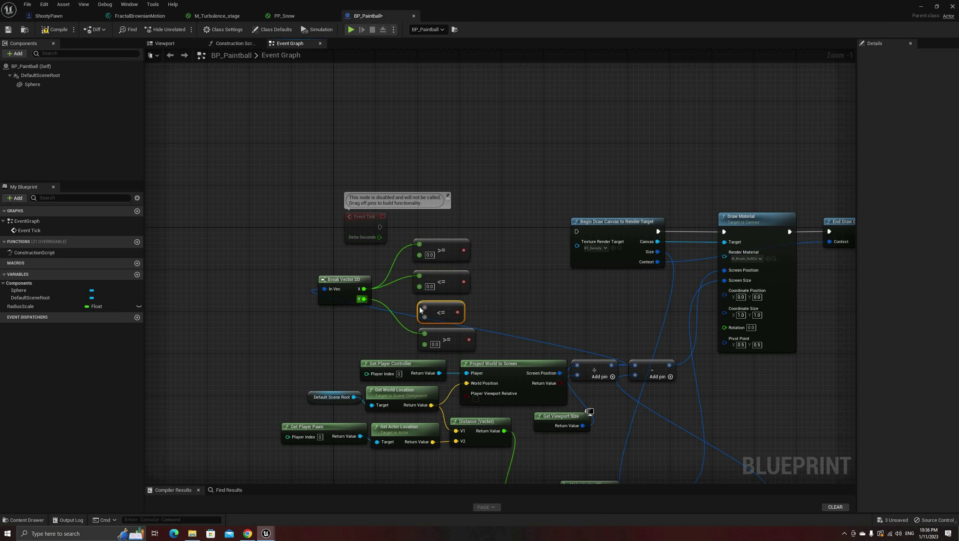
left_click_drag(363, 299, 438, 297)
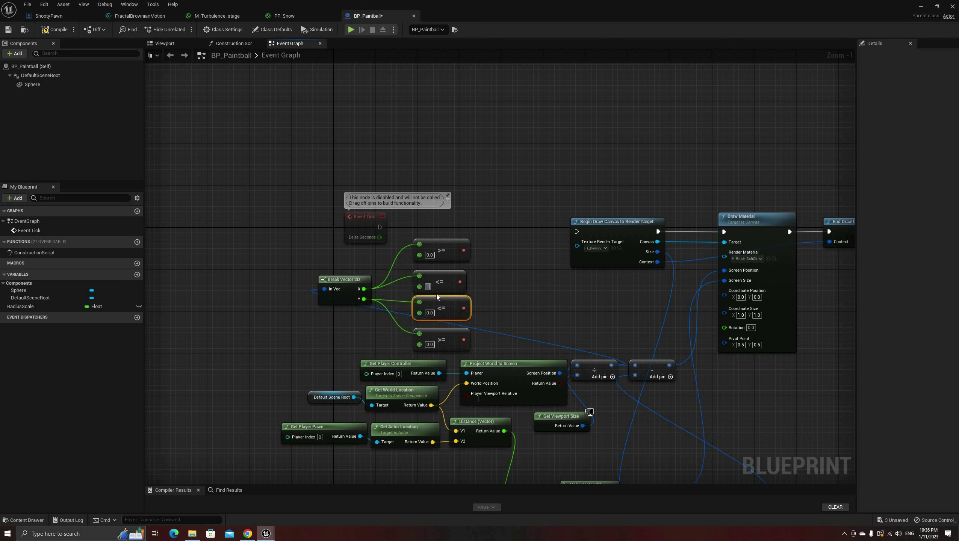
left_click(430, 313)
type("1")
key("Return")
Combine the four comparison results in a single AND node with four input pins.
left_click_drag(464, 250, 488, 264)
type("and bo")
key("Return")
left_click(529, 267)
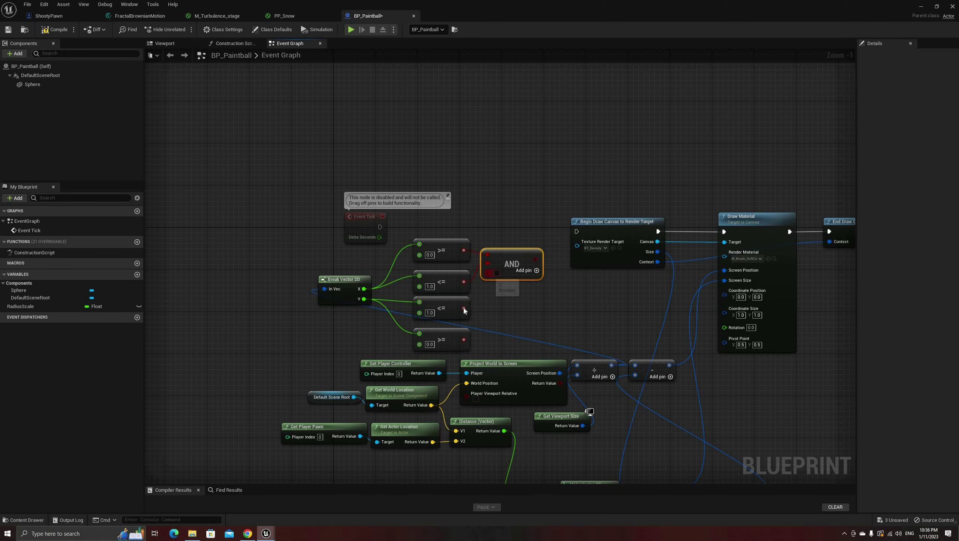
left_click(530, 273)
left_click_drag(464, 308, 463, 340)
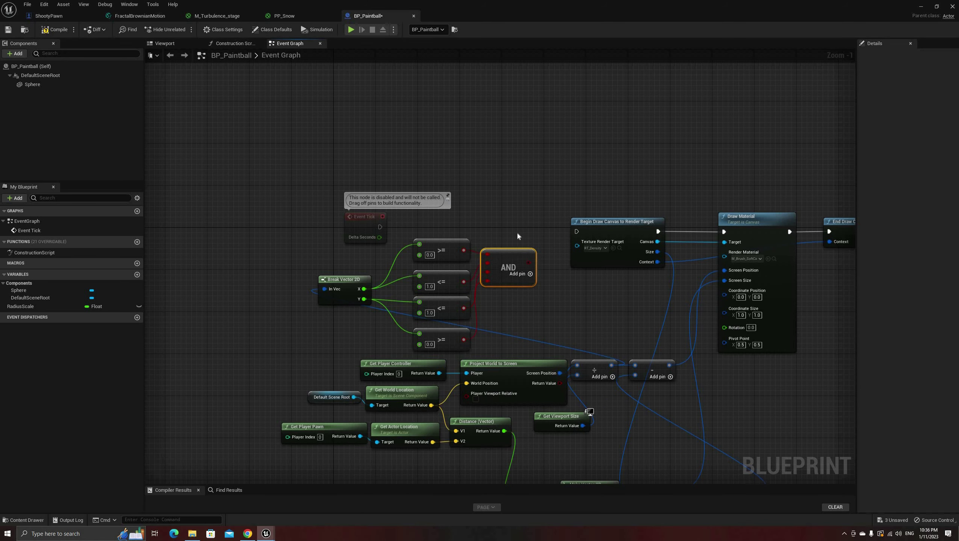
Add a Branch conditioned on the AND result between Event Tick and Begin Draw Canvas to Render Target, shifting the draw nodes to make room.
left_click_drag(529, 262, 515, 233)
type("br")
key("Return")
right_click_drag(617, 302, 488, 310)
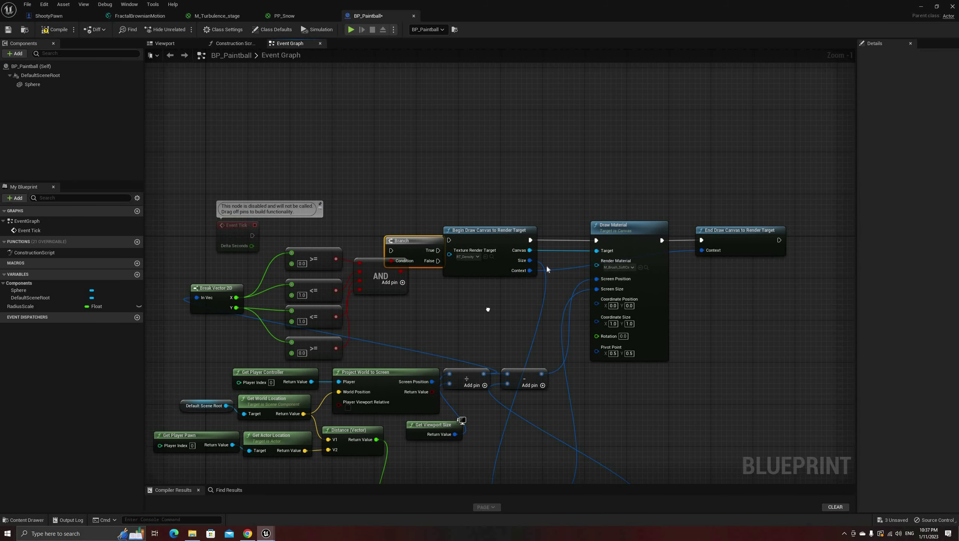
left_click_drag(488, 310, 716, 220)
left_click_drag(448, 233, 536, 223)
left_click_drag(413, 240, 460, 220)
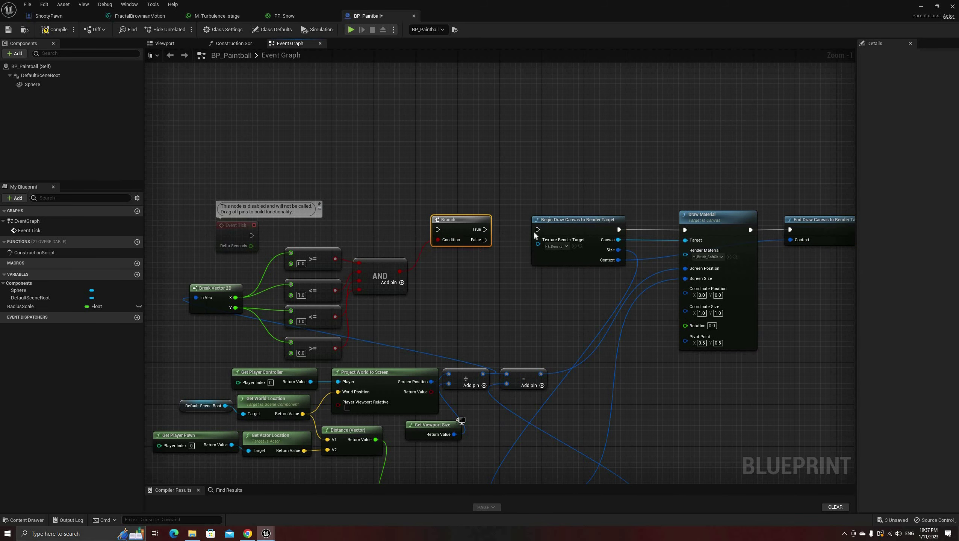
left_click_drag(251, 235, 438, 229)
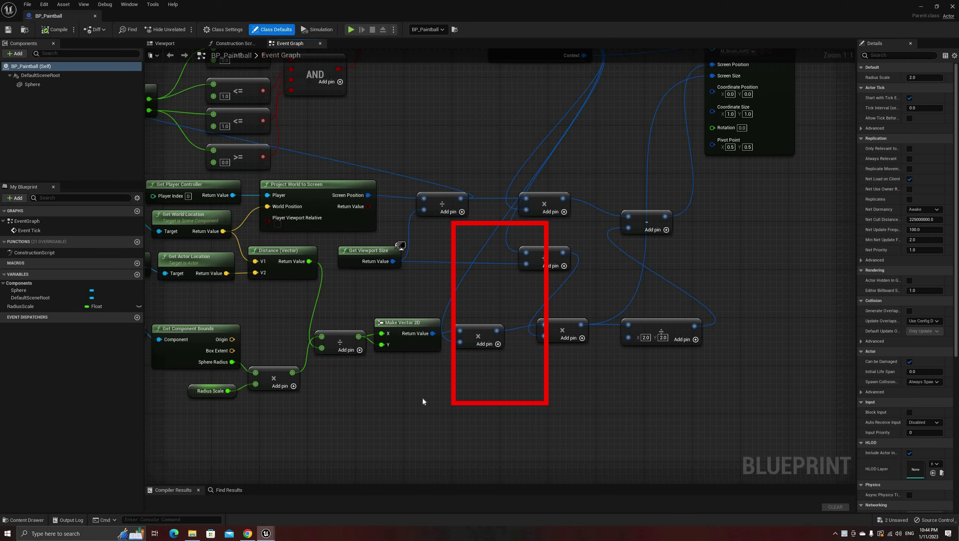
Straighten the connection between the screen-position Divide node and its Multiply node, and move the Multiply node closer to the Subtract node.
right_click_drag(423, 399, 372, 442)
left_click(493, 241)
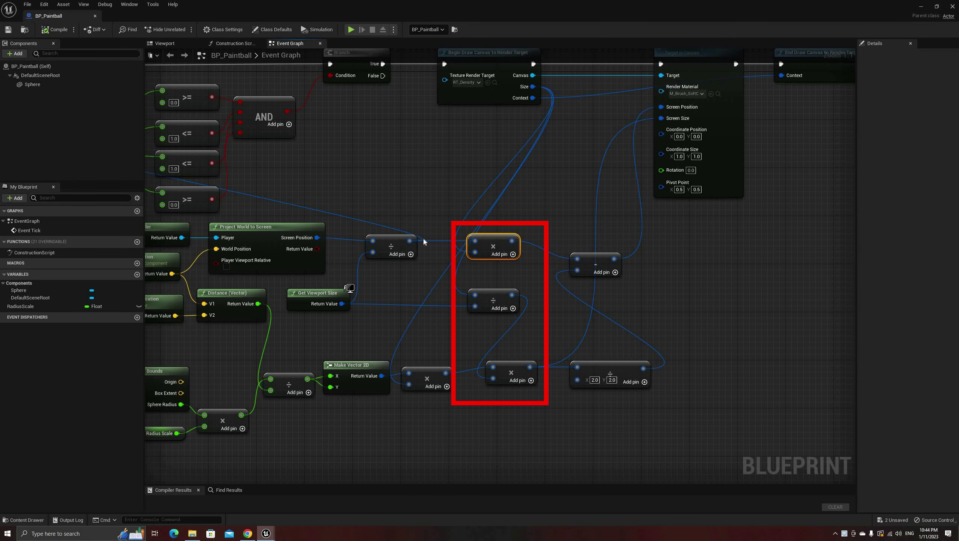
mouse_move(496, 239)
left_mouse_down()
mouse_move(515, 240)
mouse_move(496, 246)
left_mouse_up()
key("q")
key("ctrl+z")
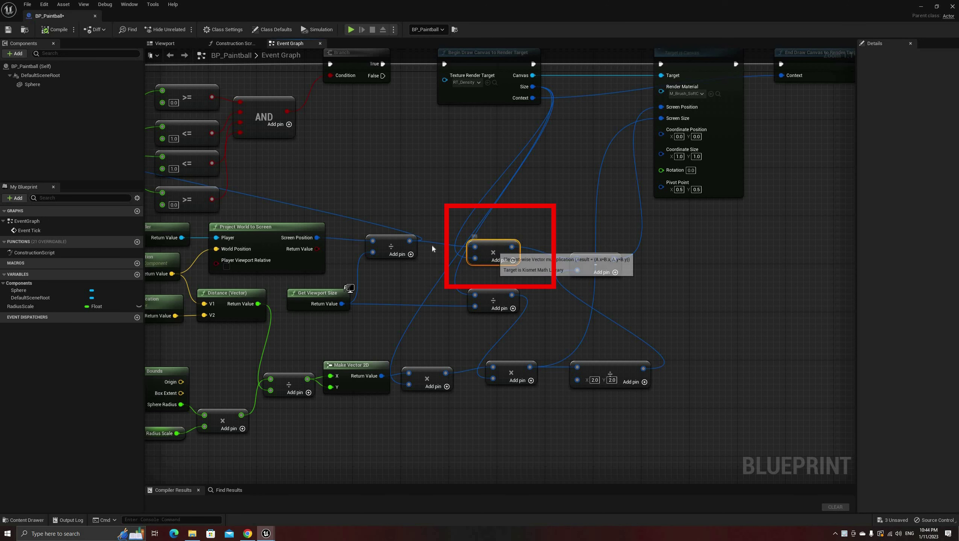
key("q")
right_click_drag(362, 281, 336, 322)
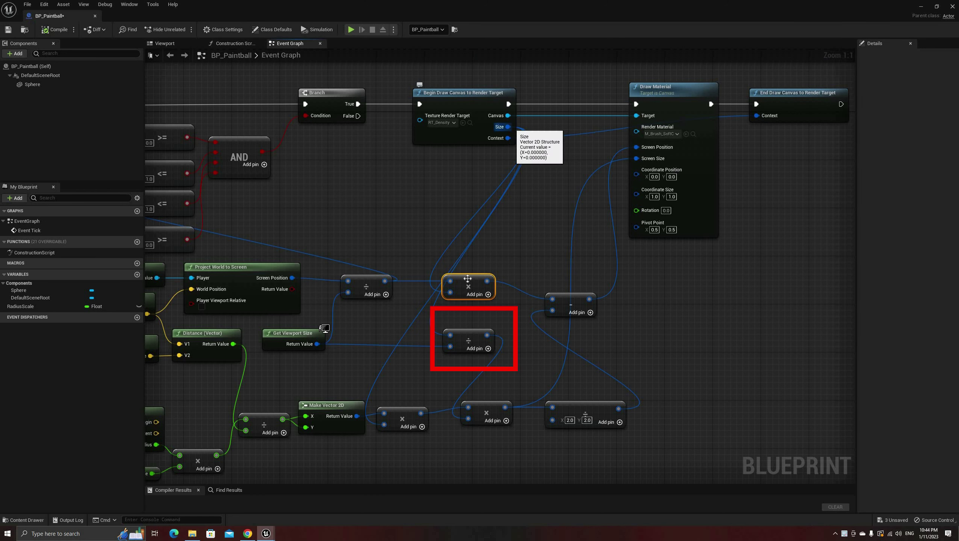
mouse_move(470, 281)
left_mouse_down()
mouse_move(542, 228)
mouse_move(518, 284)
mouse_move(507, 279)
left_mouse_up()
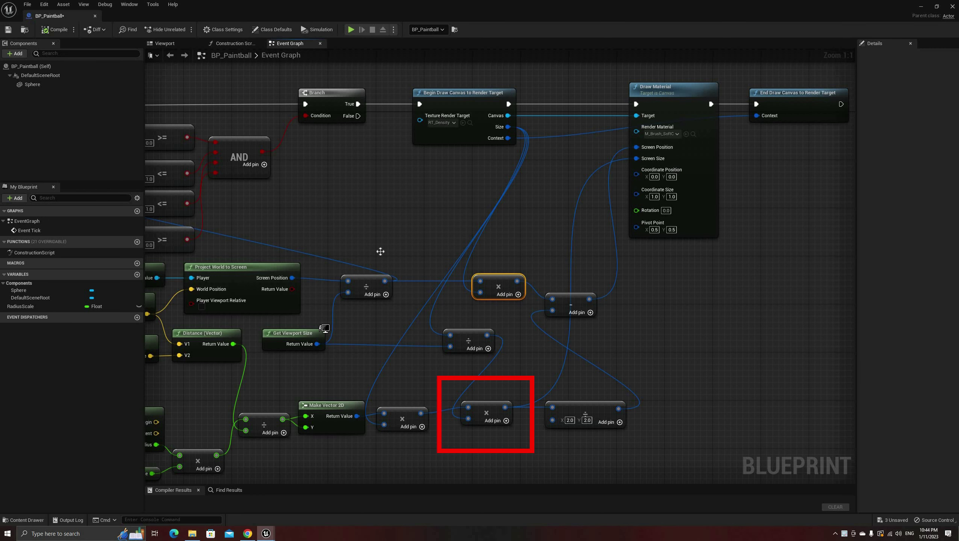
mouse_move(396, 351)
right_mouse_down()
mouse_move(416, 312)
mouse_move(417, 283)
right_mouse_up()
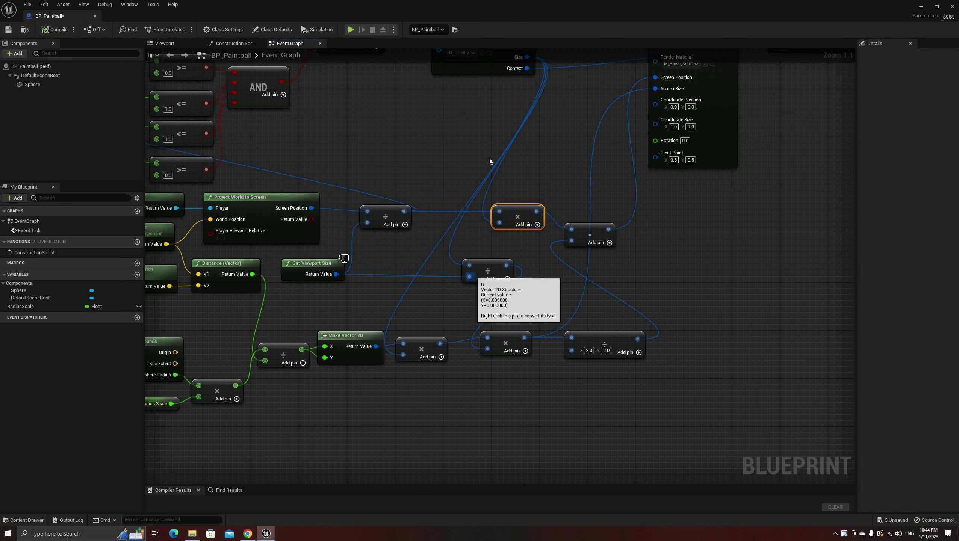
right_click_drag(458, 256, 436, 294)
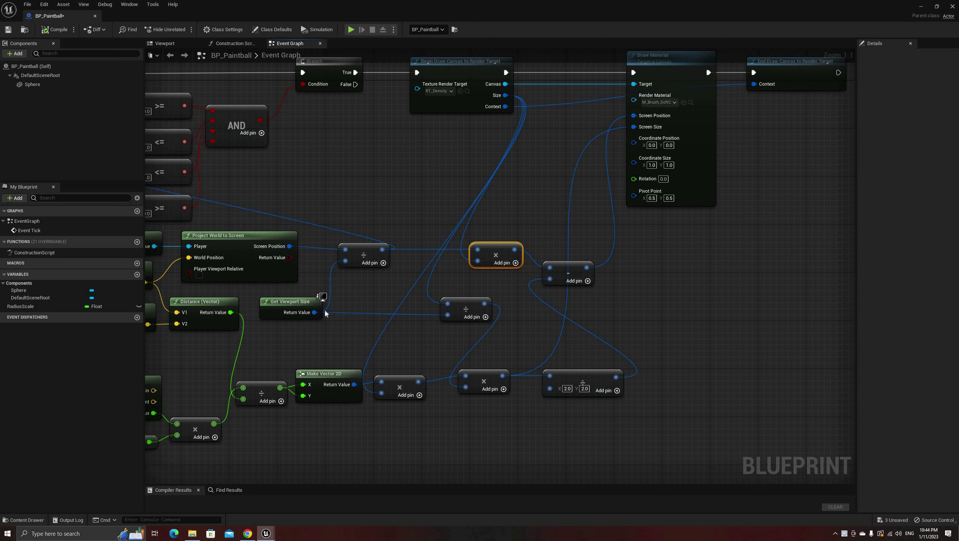
right_click_drag(412, 299, 379, 281)
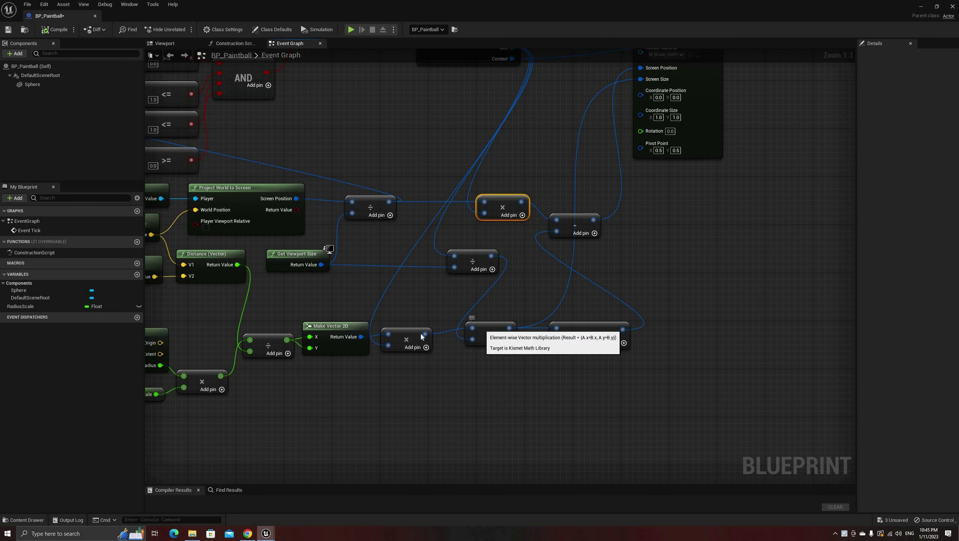
right_click_drag(358, 304, 453, 299)
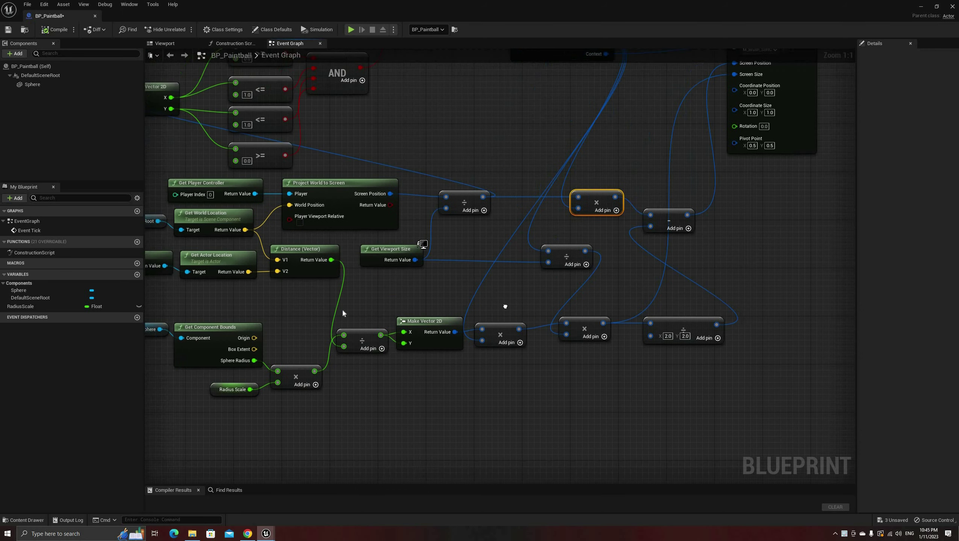
mouse_move(349, 349)
right_mouse_down()
mouse_move(260, 388)
mouse_move(199, 435)
right_mouse_up()
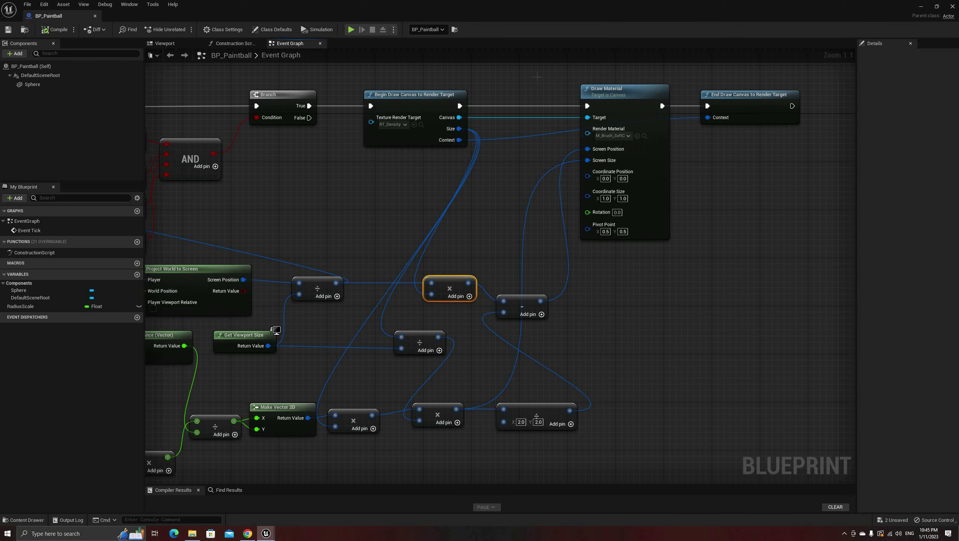
Play the PostProcess_example level to test the paintball's on-screen drawing and stop the session.
key("alt+Tab")
key("alt+p")
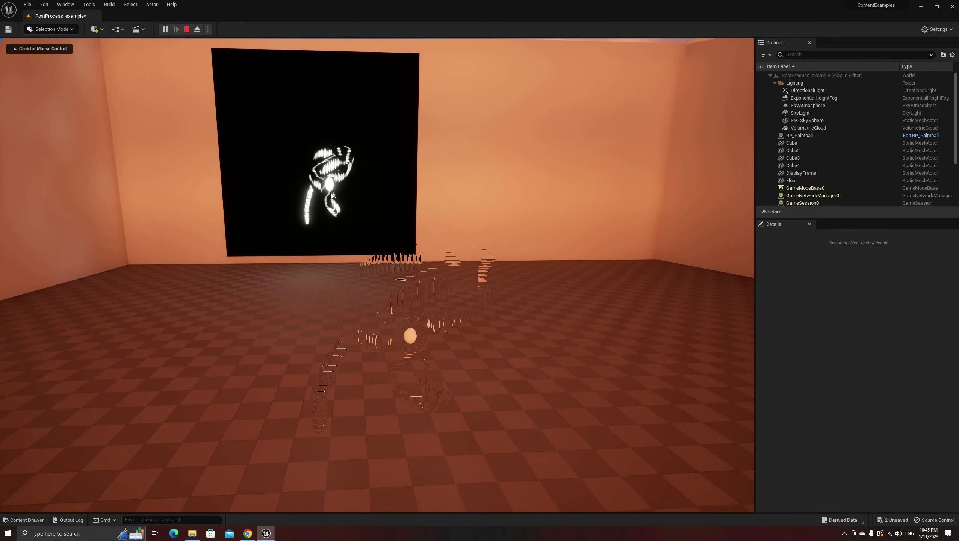
left_click(187, 29)
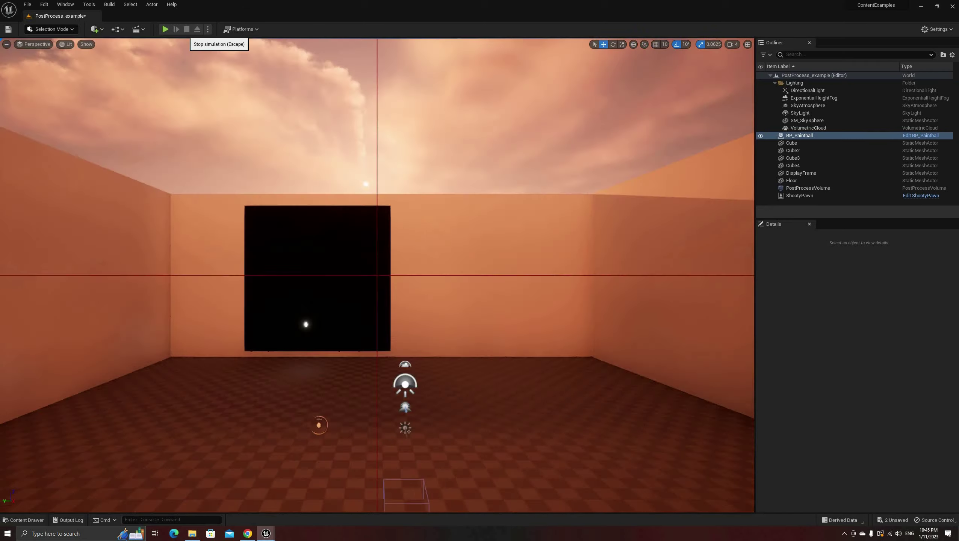
Open the M_Brush_SoftCircle material and try feeding the RadialGradientExponential output into its Opacity Mask.
left_click(24, 520)
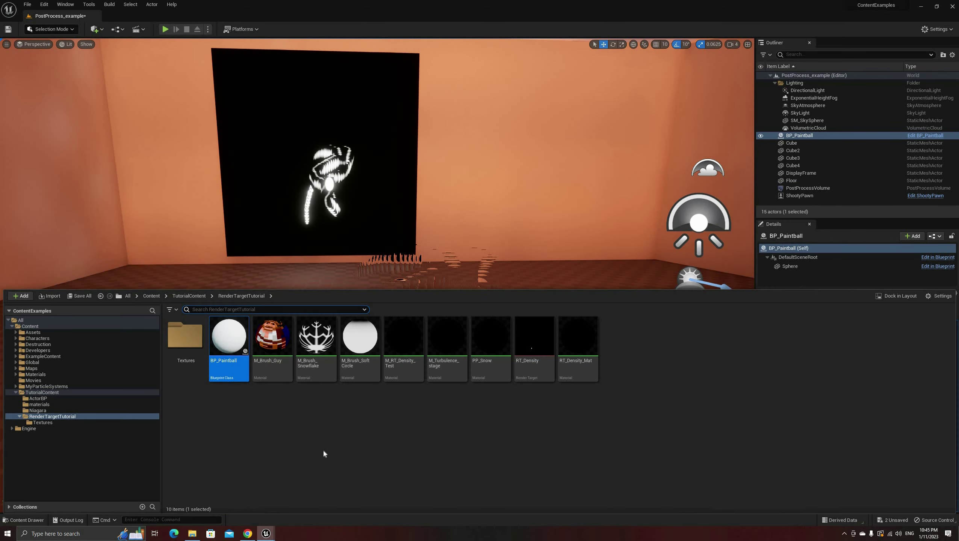
left_click(324, 454)
double_click(373, 351)
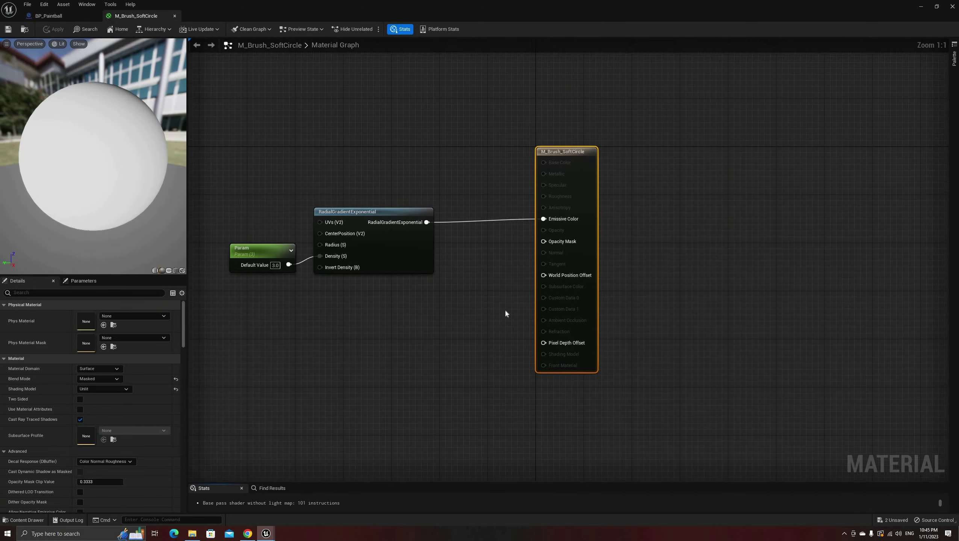
left_click_drag(428, 223, 546, 242)
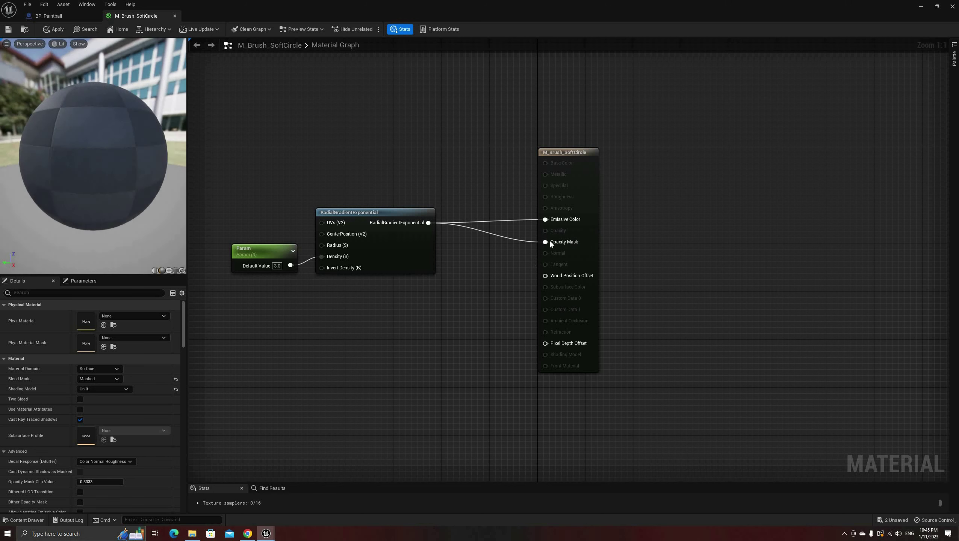
left_click_drag(545, 242, 521, 272, "ctrl")
Set the blend mode of M_Brush_SoftCircle to Additive, apply the change and save the material.
left_click(574, 154)
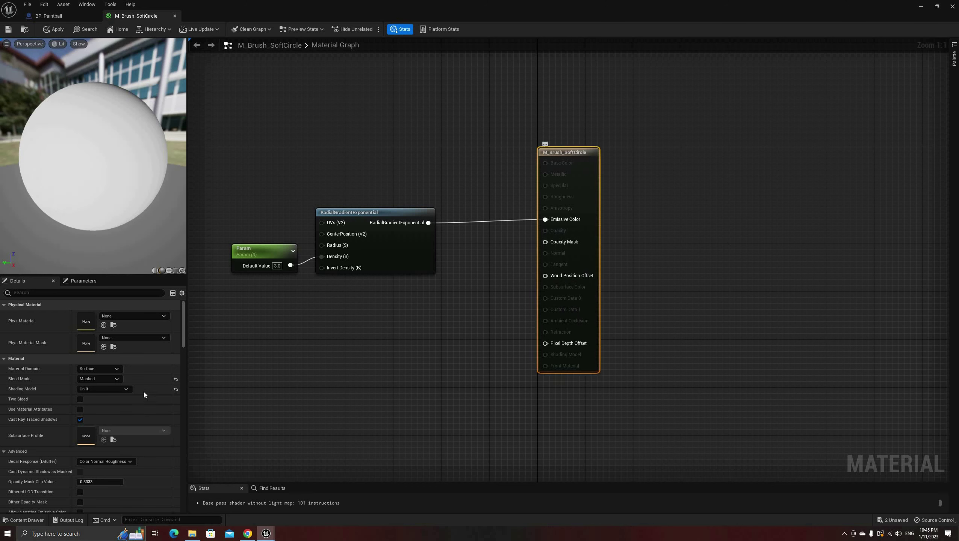
left_click(120, 378)
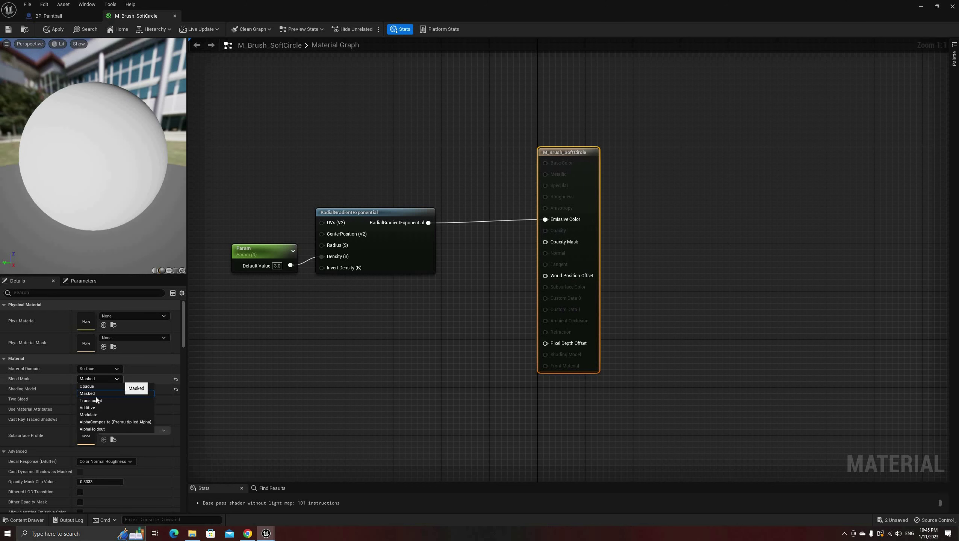
left_click(95, 408)
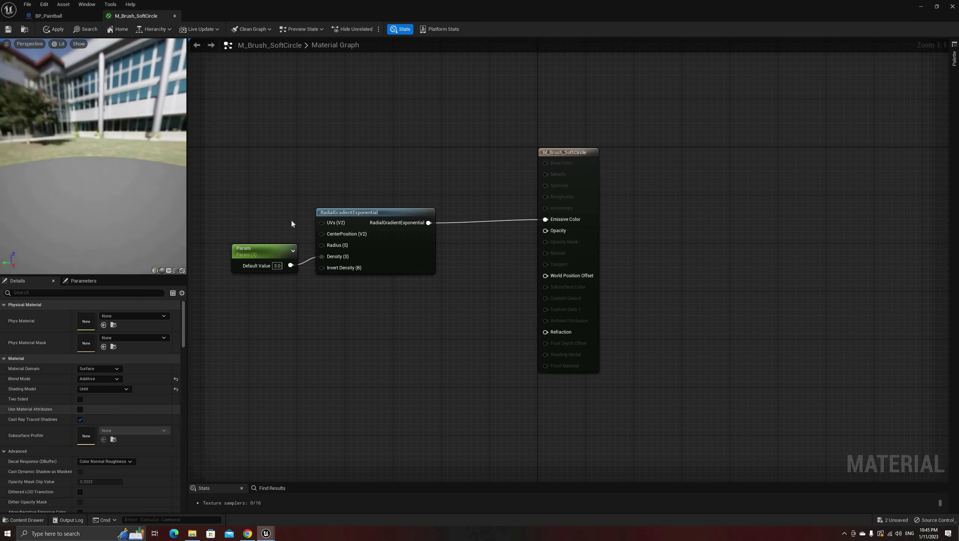
left_click(52, 31)
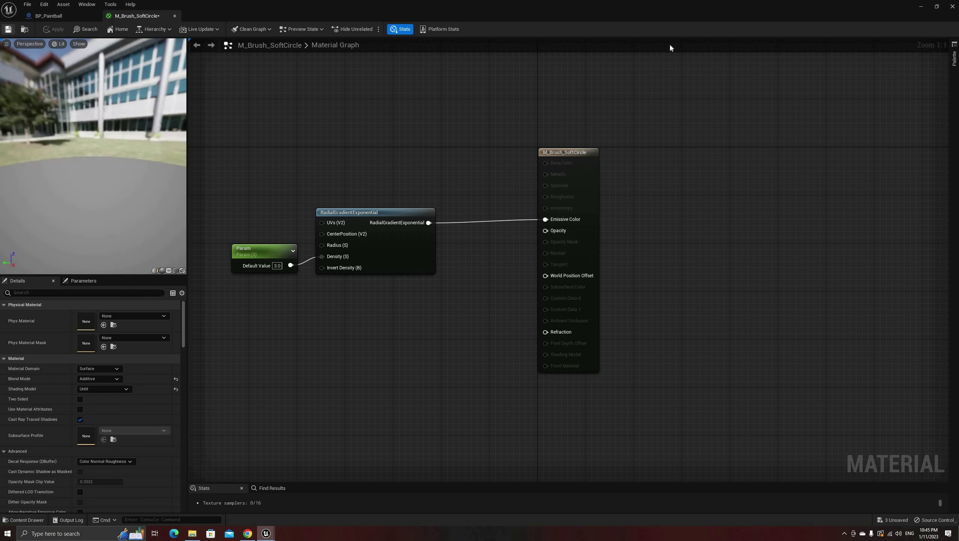
key("ctrl+s")
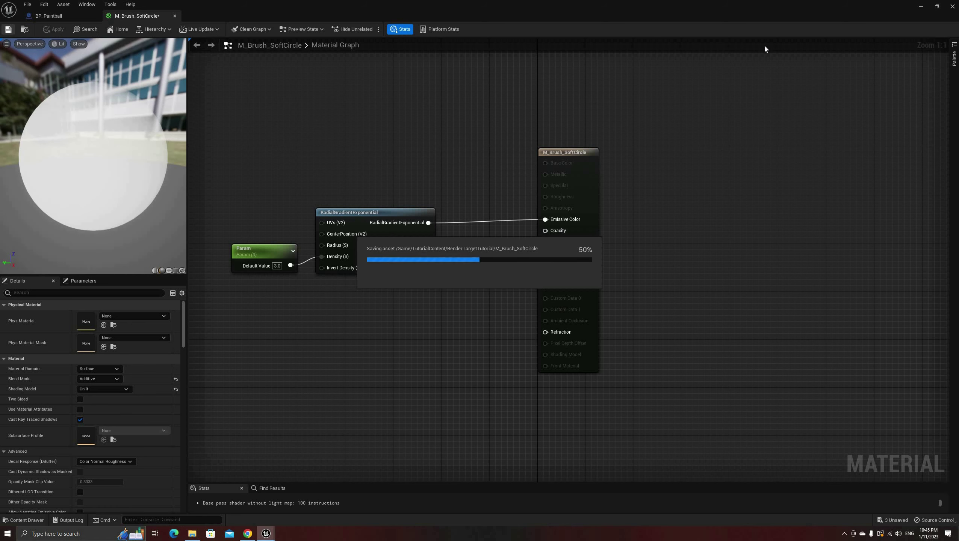
Play the level to test the additive soft-circle brush while painting and moving around, and stop the session.
key("alt+Tab")
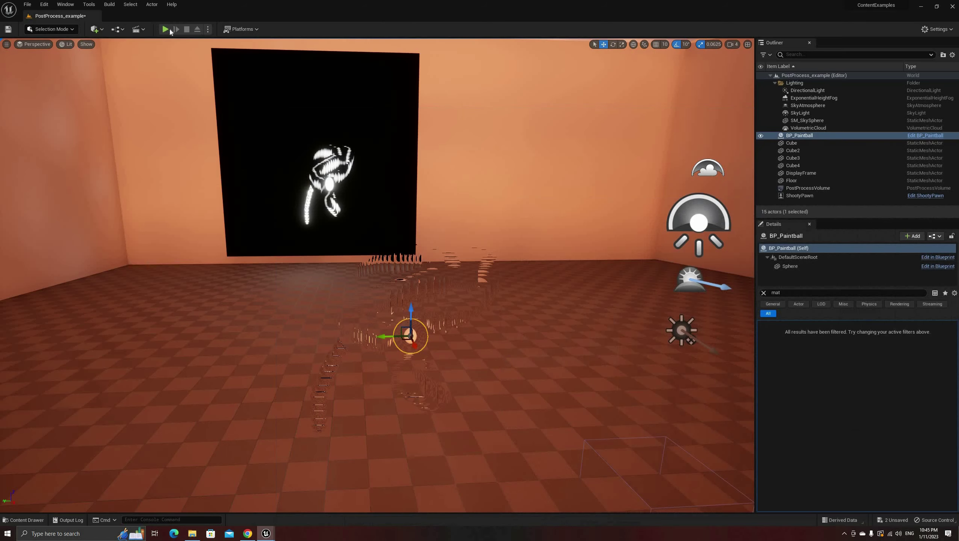
left_click(165, 29)
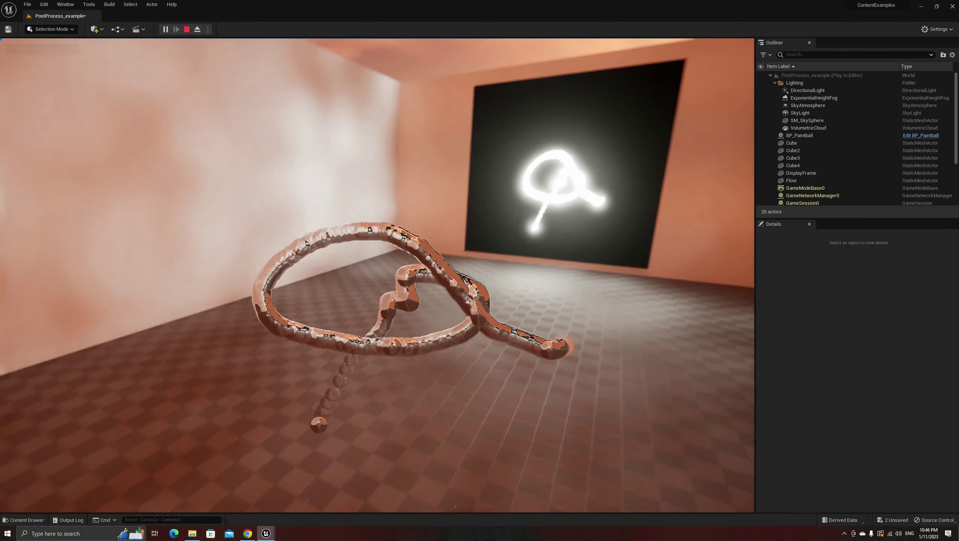
left_click_drag(377, 275, 377, 275)
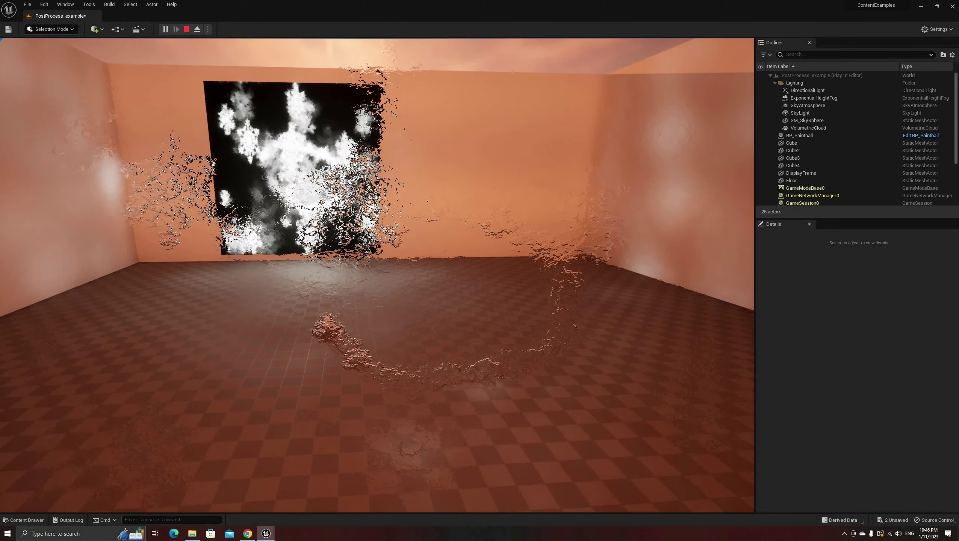
left_click_drag(377, 275, 377, 275)
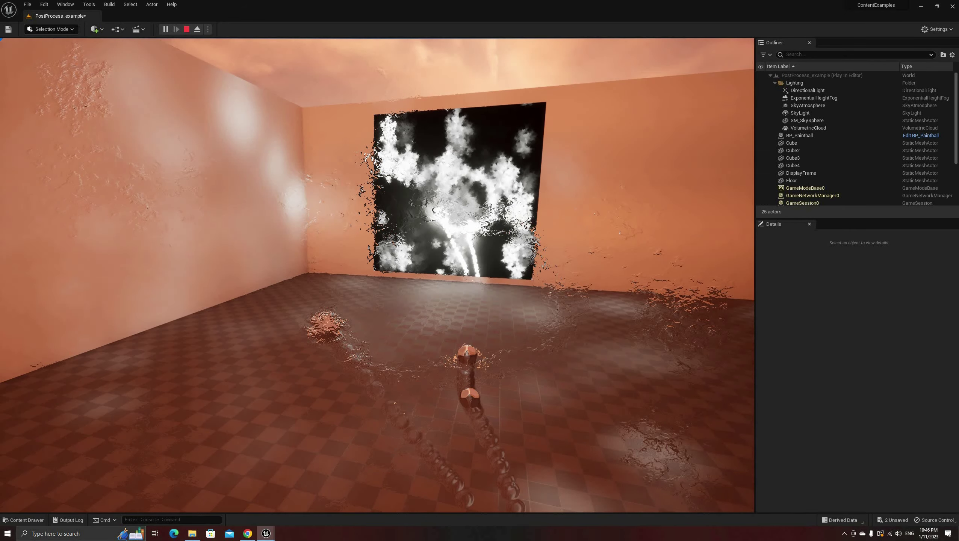
key("shift+F1")
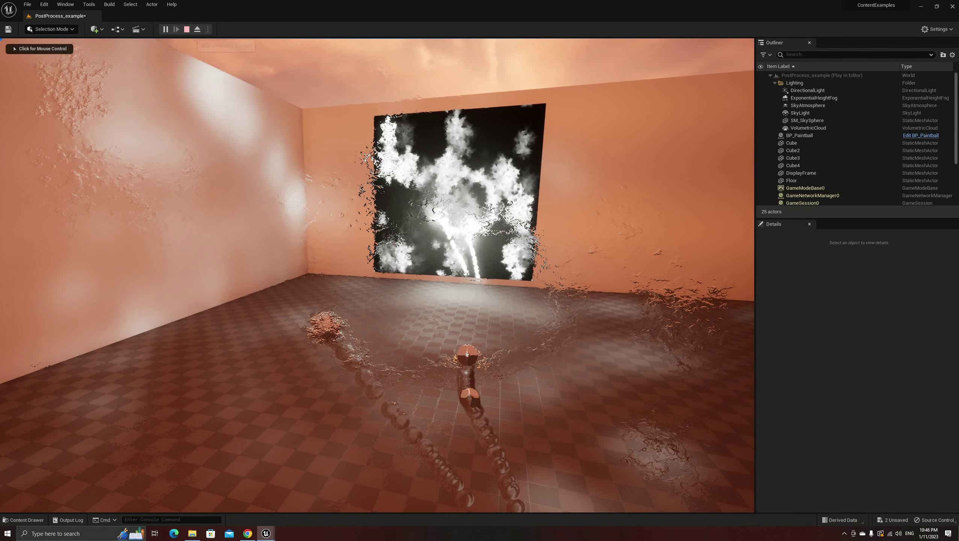
left_click(187, 29)
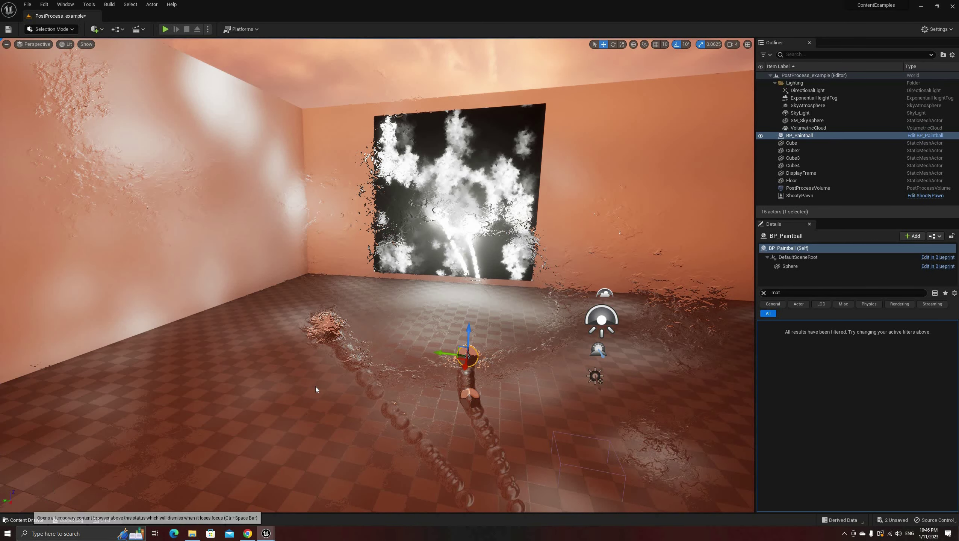
In ShootyPawn's event graph, connect the Branch's True output directly to Add Turbulence and move the bypassed Add to Screen node aside.
key("ctrl+space")
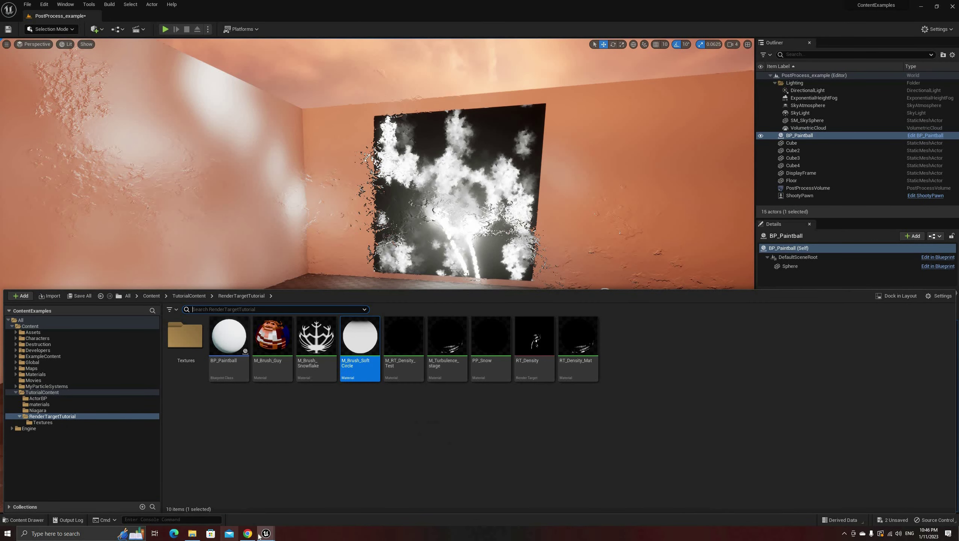
left_click(313, 504)
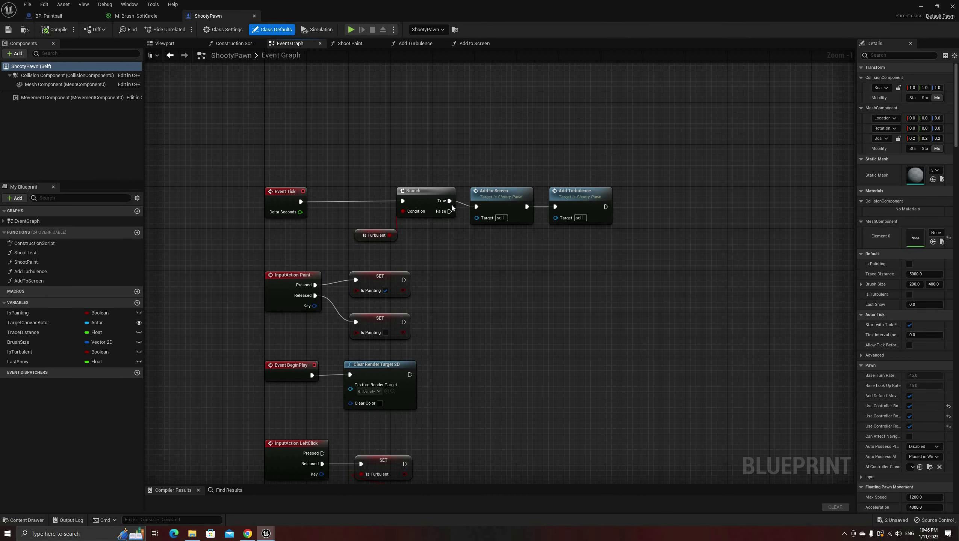
left_click_drag(450, 201, 556, 208)
left_click_drag(497, 145, 500, 144)
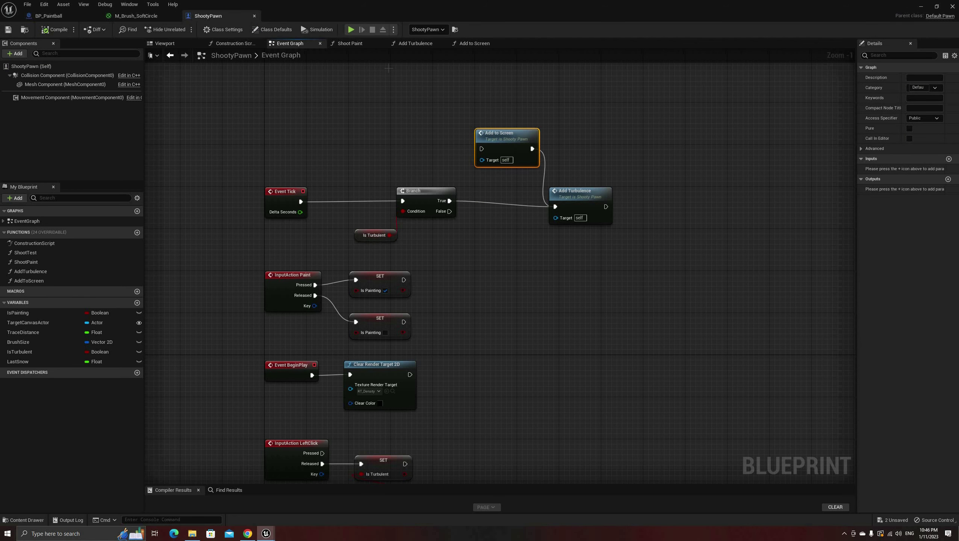
Play the level and view the turbulent paintball trail from near and far, ending with the session stopped.
key("alt+Tab")
left_click(167, 31)
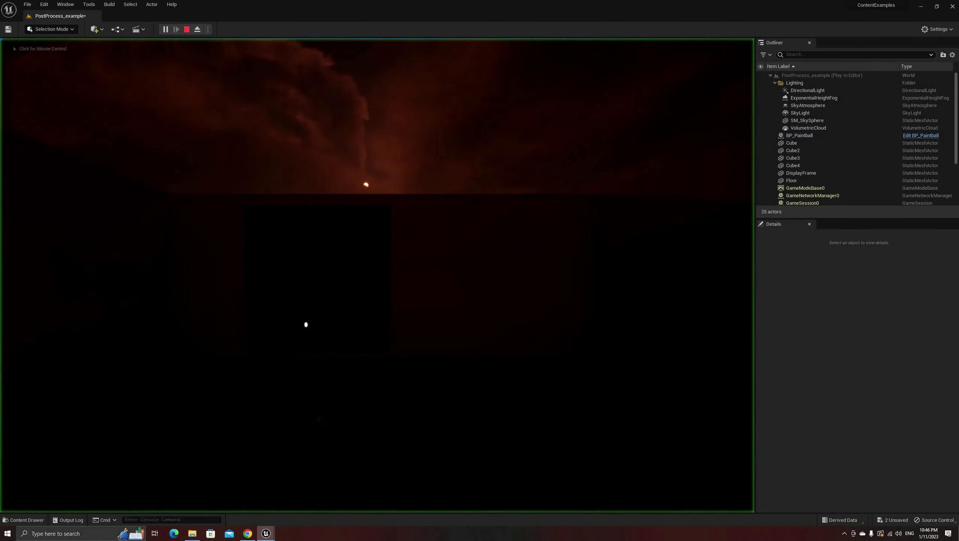
left_click(377, 276)
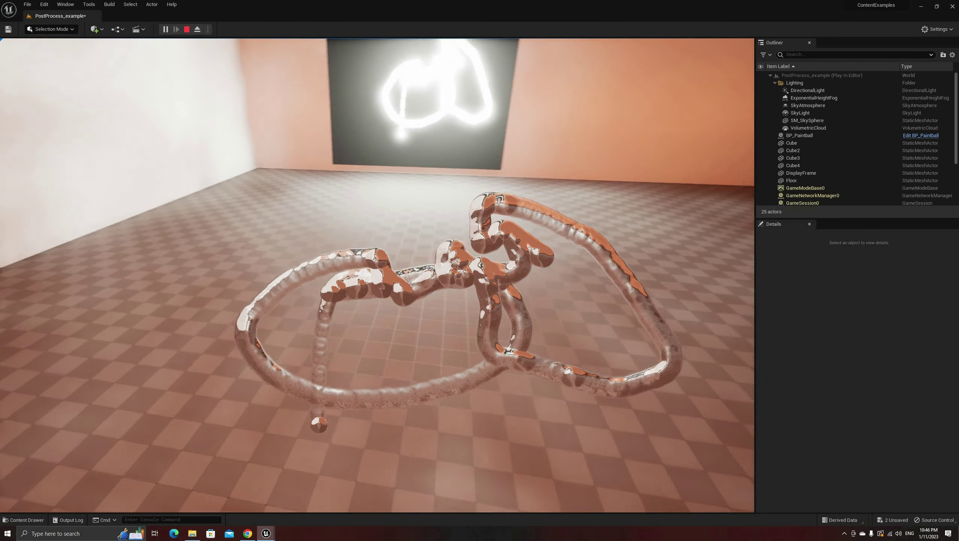
left_click_drag(481, 265, 453, 262)
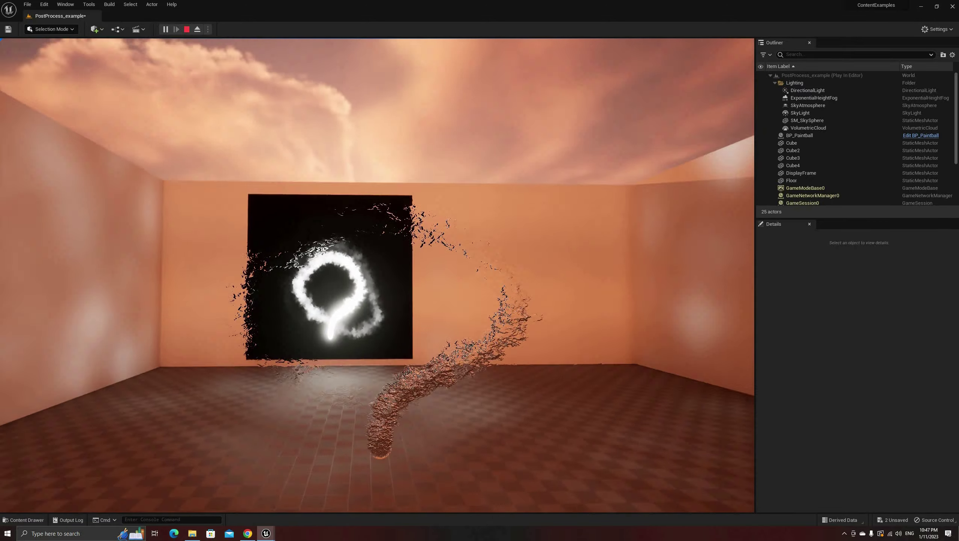
key("s")
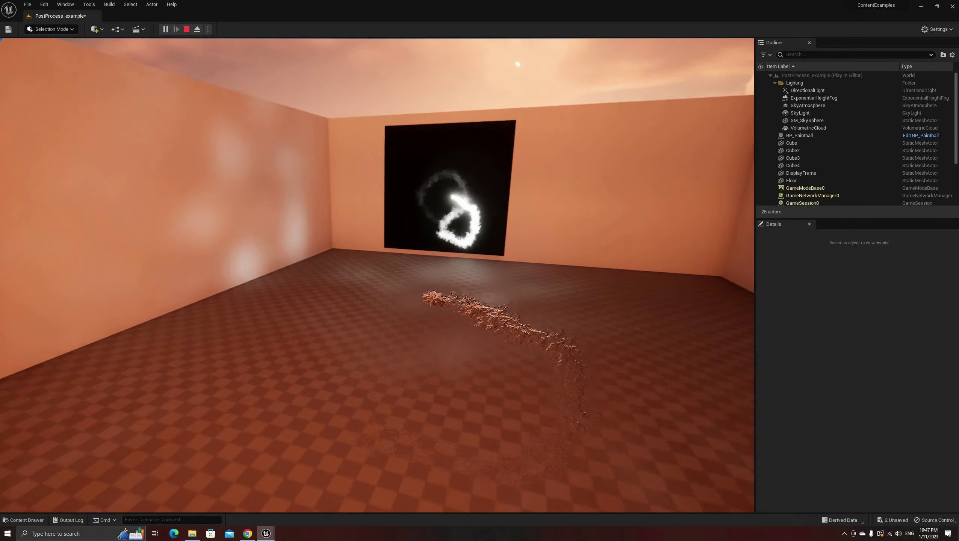
key("w")
key("w")
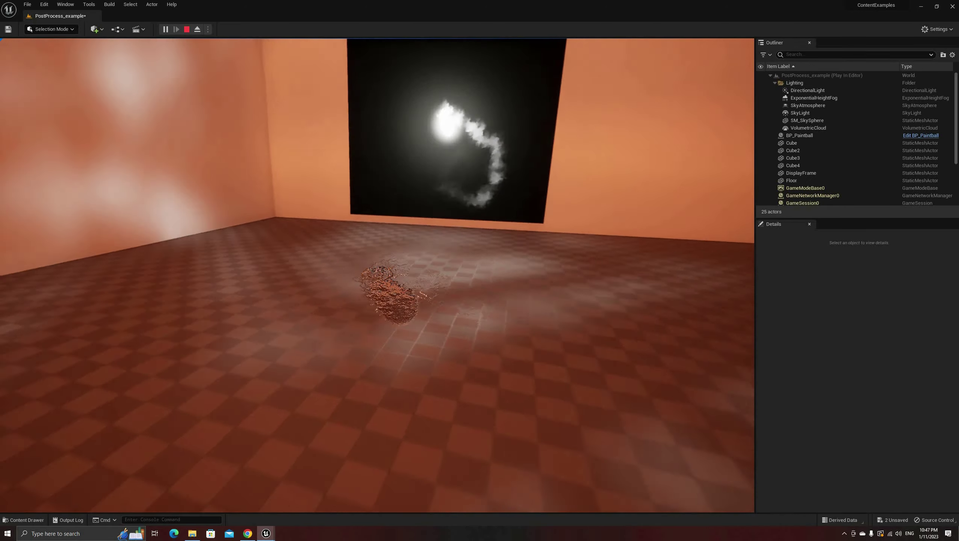
key("s")
key("s")
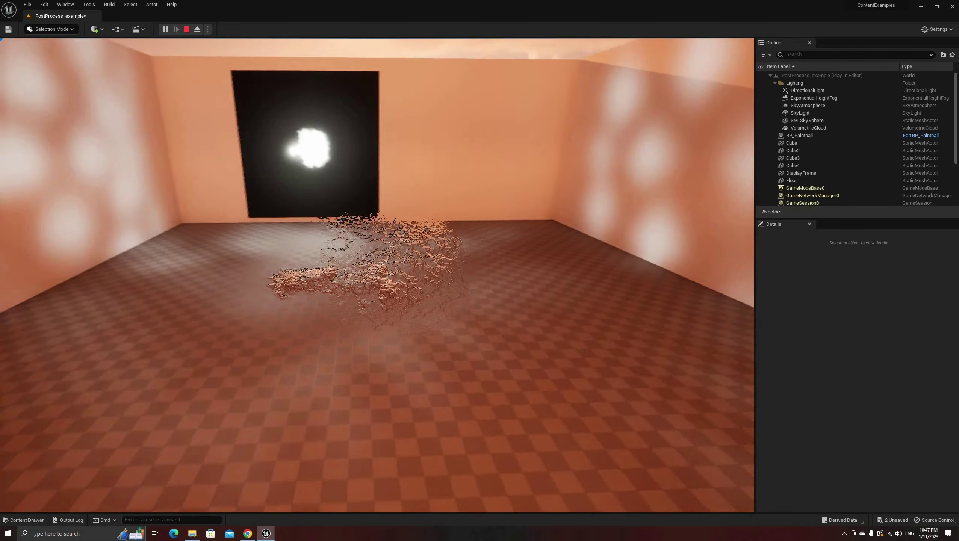
key("w")
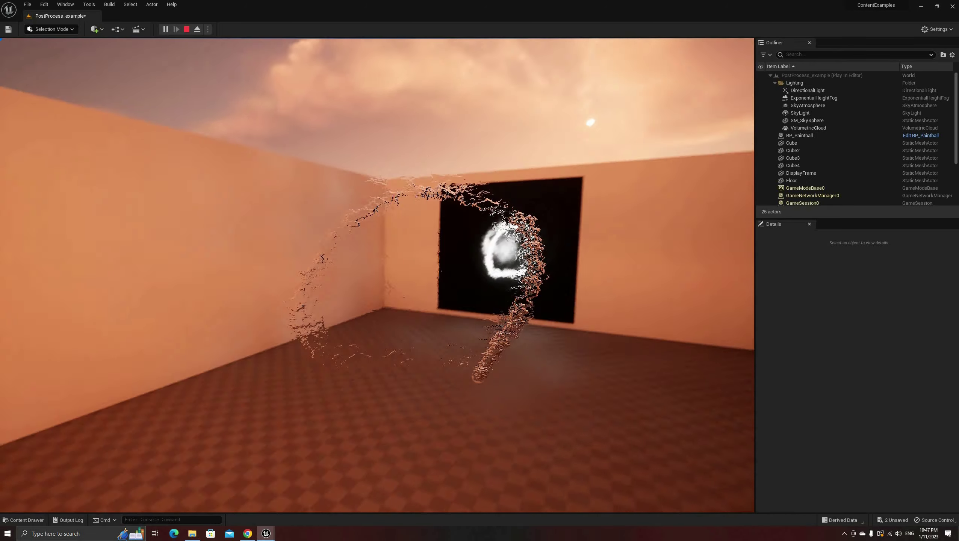
key("shift+F1")
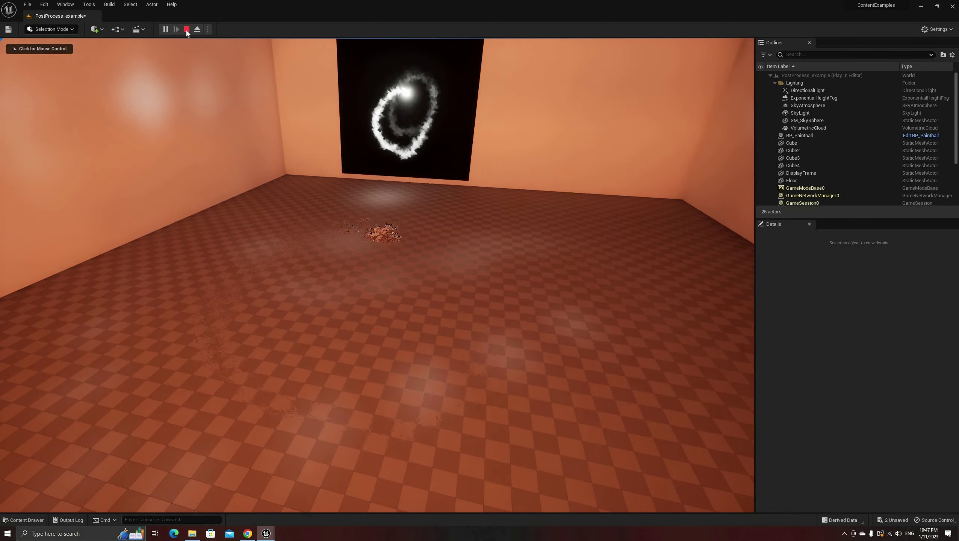
left_click(187, 30)
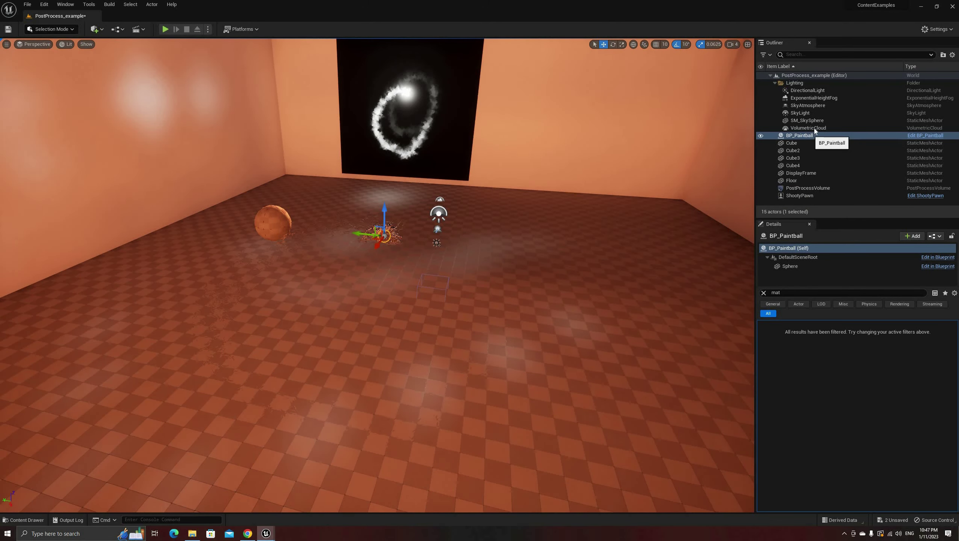
Scale the BP_Paintball actor uniformly to 3.0 and play the level with the larger ball.
left_click(763, 292)
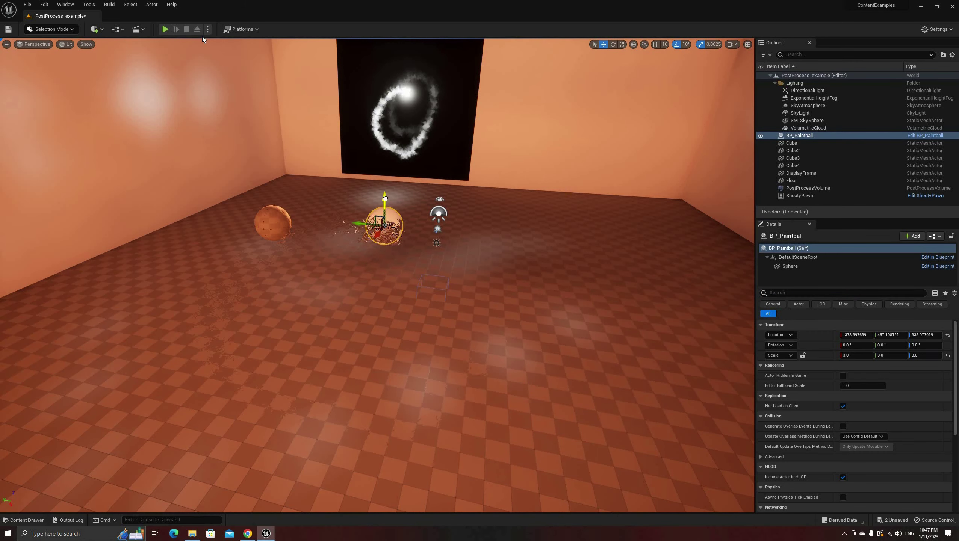
key("alt+p")
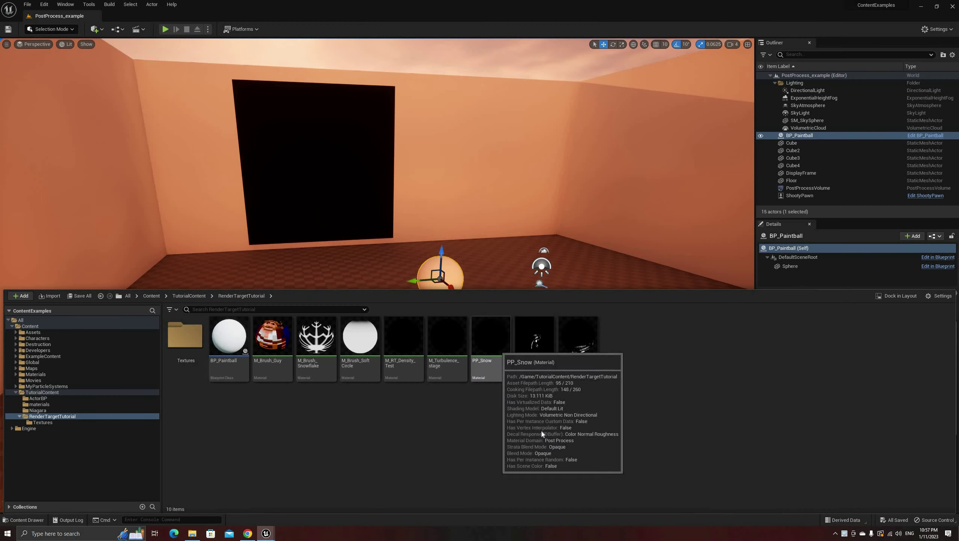
Duplicate the PP_Snow material in the RenderTargetTutorial folder and name the copy PP_Migraine.
key("ctrl+d")
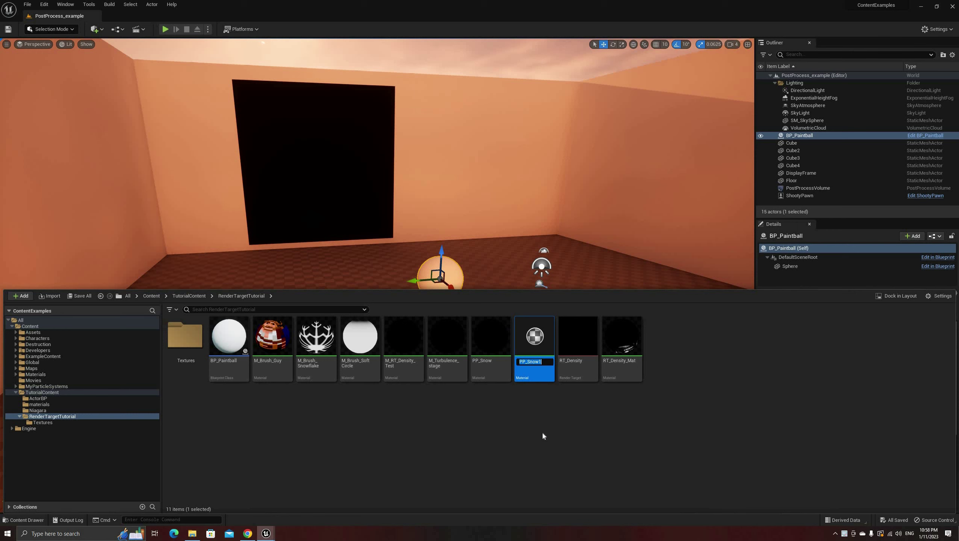
key("Right")
key("BackSpace")
key("BackSpace")
key("BackSpace")
key("BackSpace")
key("BackSpace")
type("Migraine")
key("Return")
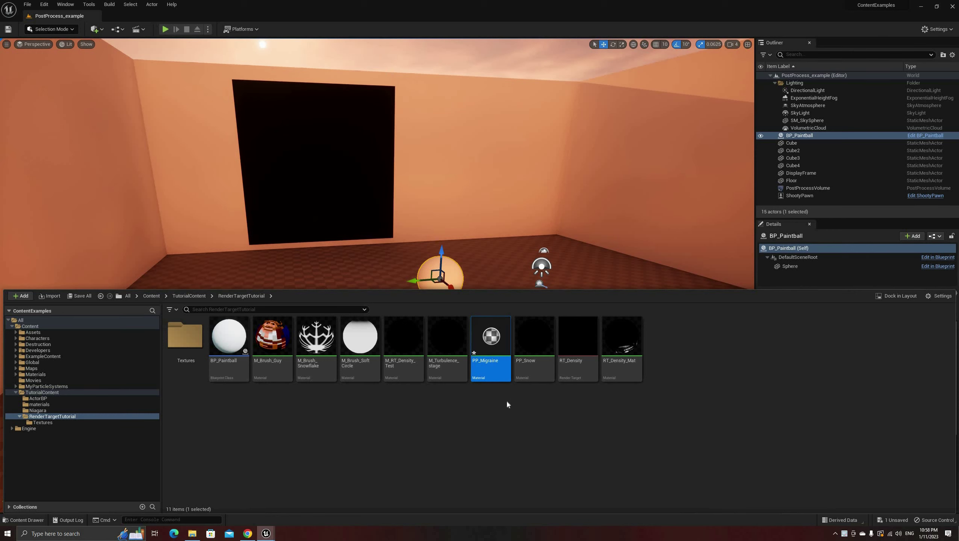
Open PP_Migraine and move its material result node farther from the SceneTexture node to make room between them.
double_click(491, 347)
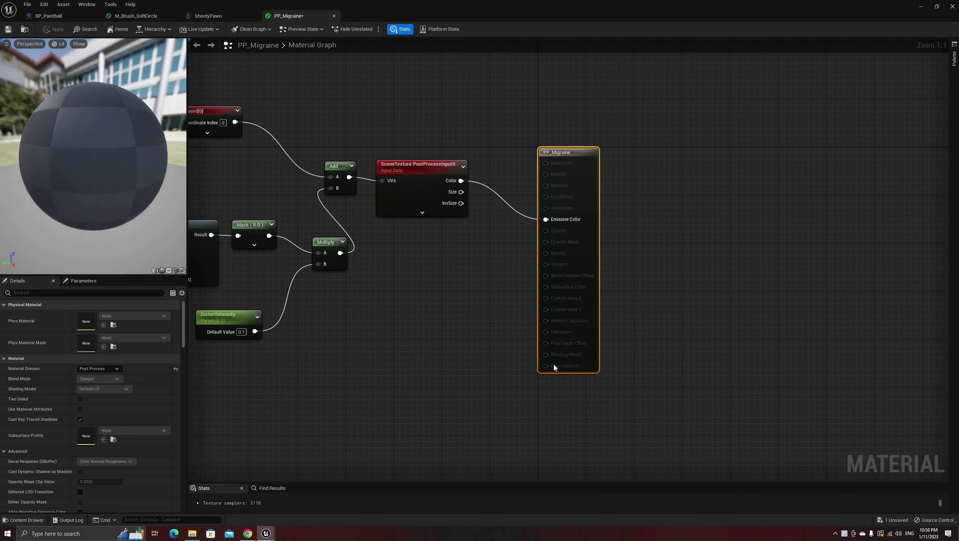
scroll(528, 372, "down", 1)
right_click_drag(528, 372, 670, 385)
scroll(669, 249, "down", 1)
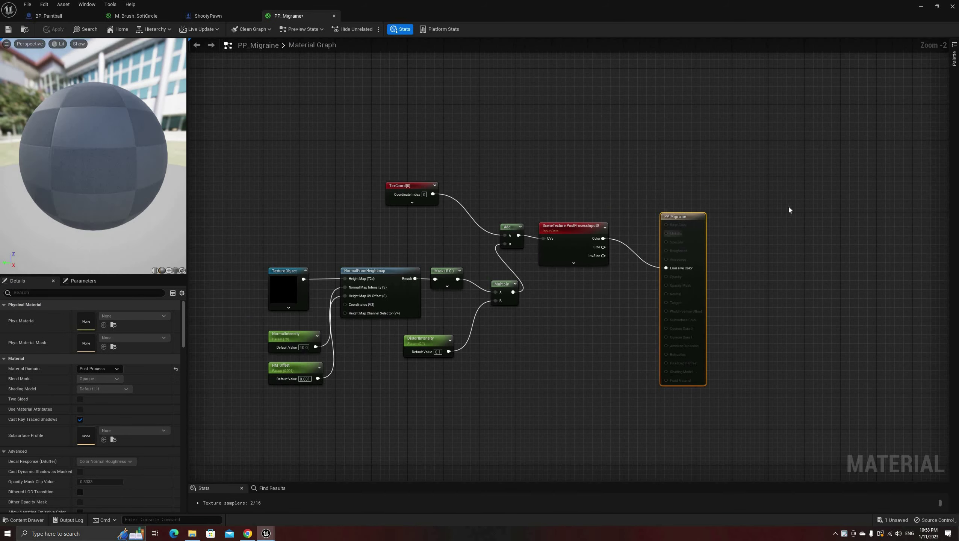
left_click_drag(684, 215, 861, 186)
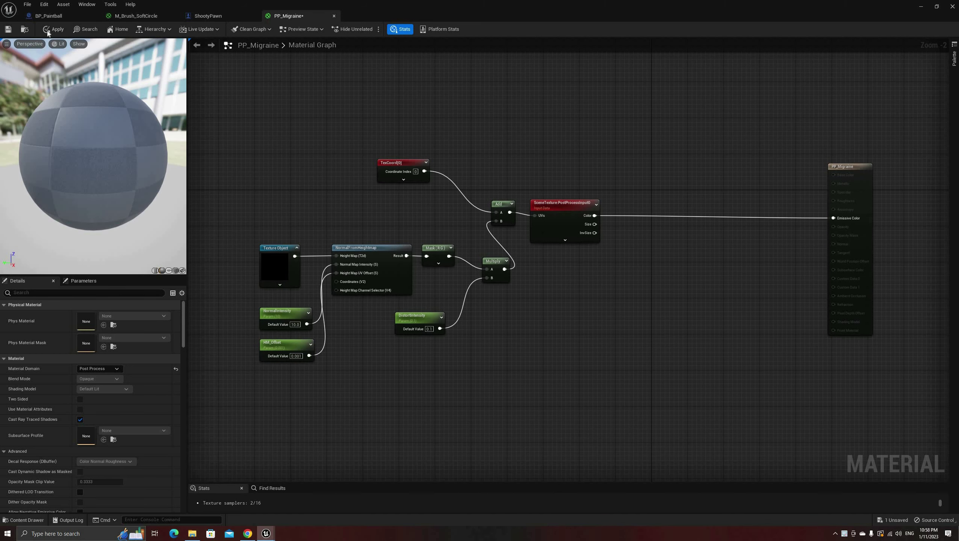
Save PP_Migraine and set it as the PostProcessVolume's post-process material in place of PP_Snow.
left_click(7, 30)
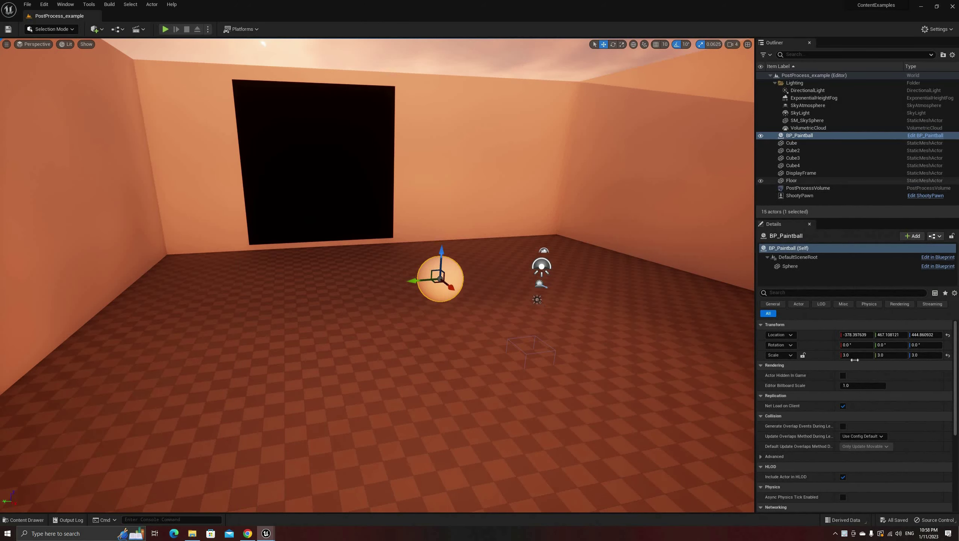
left_click(823, 188)
left_click(807, 294)
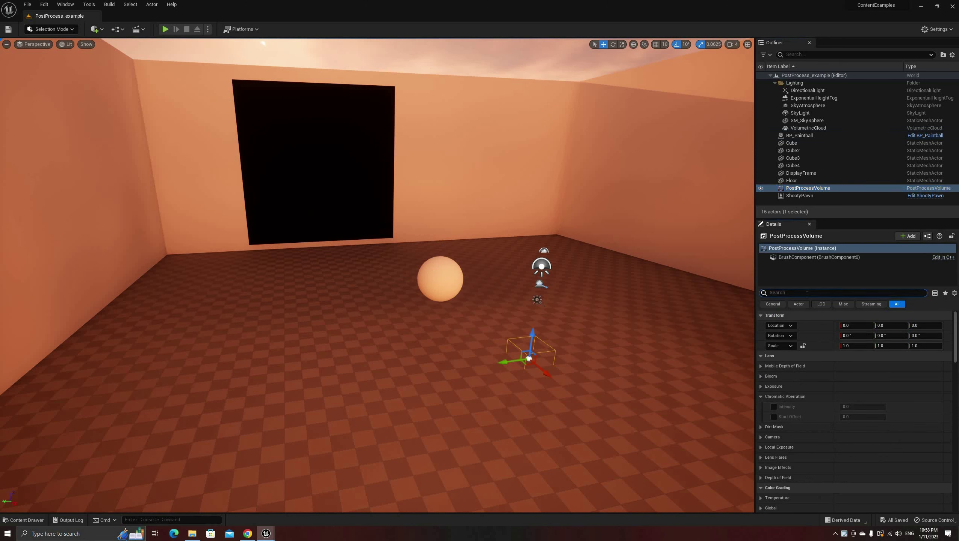
type("mater")
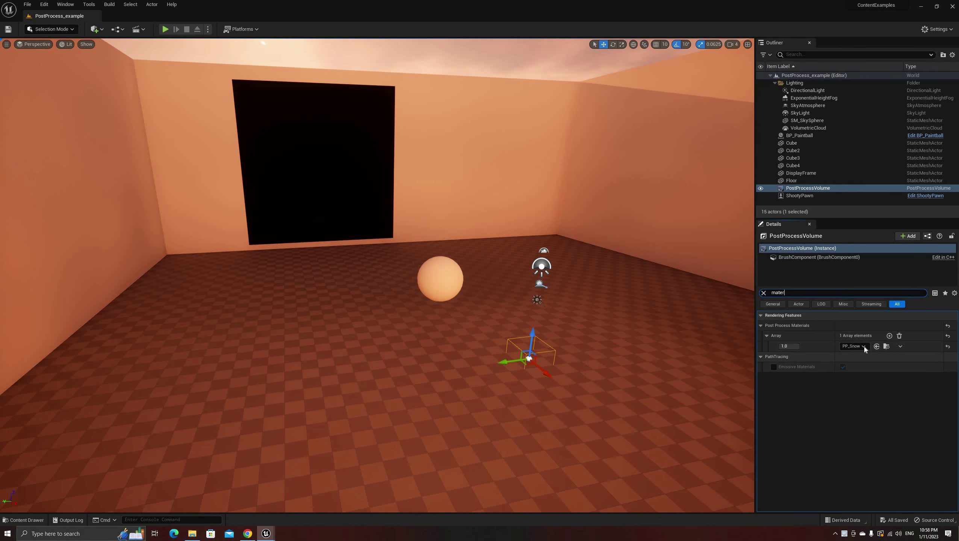
left_click(864, 346)
type("pp_mi")
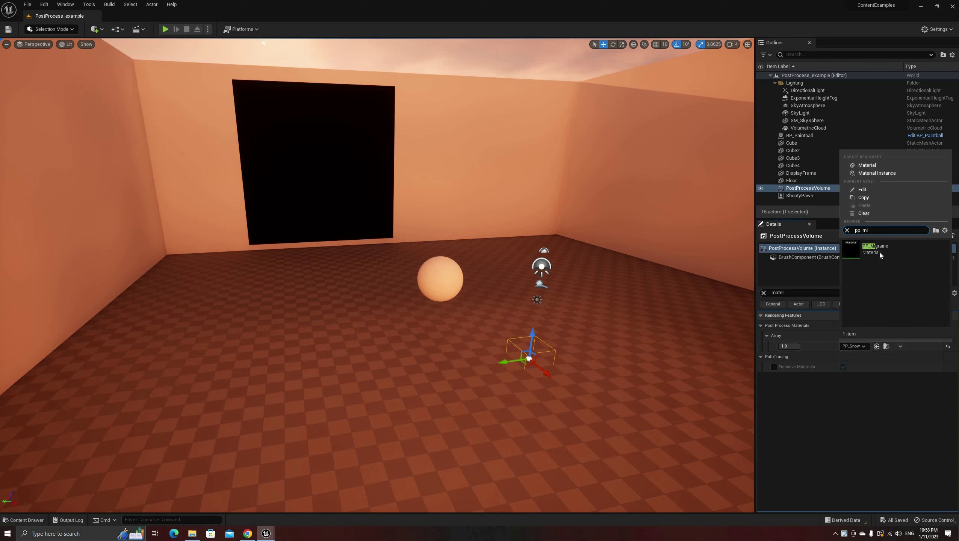
left_click(879, 251)
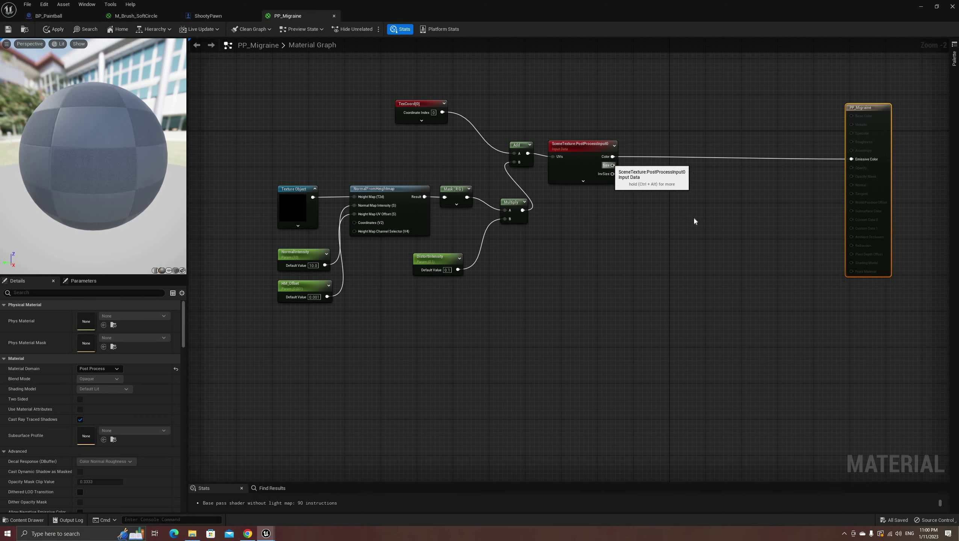
Insert an Add node between the SceneTexture's Color output and the PP_Migraine Emissive Color input, aligned with their wire.
left_click_drag(612, 156, 852, 159)
type("add")
left_click(737, 204)
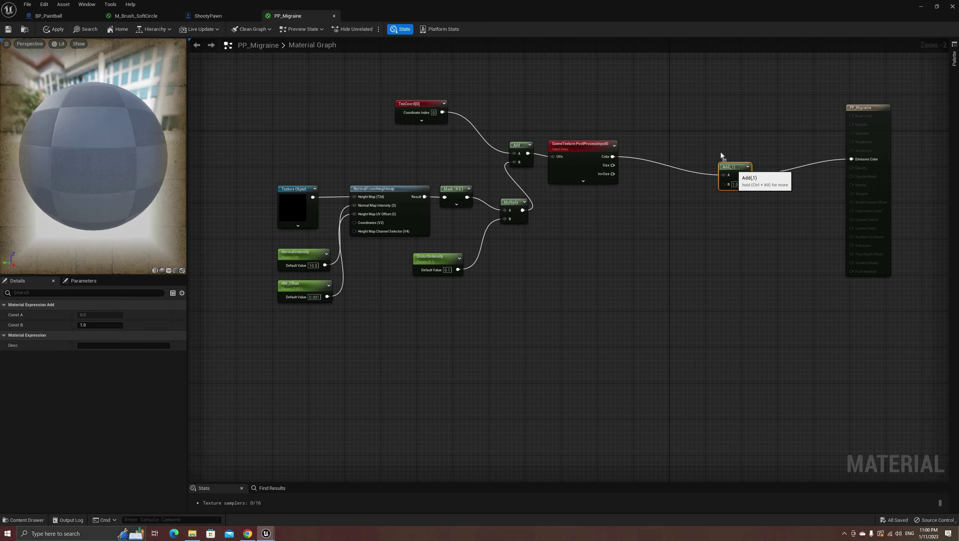
left_click_drag(734, 171, 721, 157)
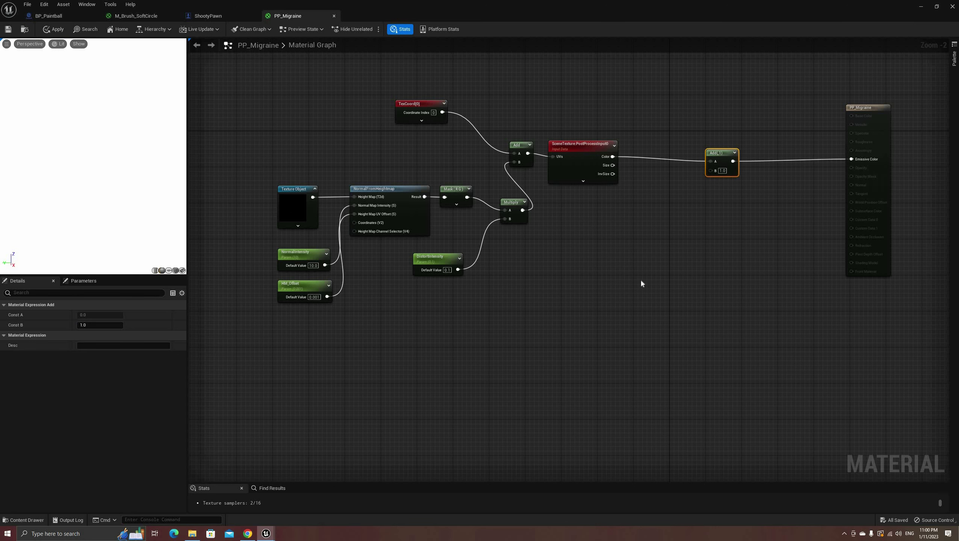
Move DistortIntensity closer to its Multiply node and feed NormalFromHeightmap's Result into a new Normalize node below.
right_click_drag(591, 292, 611, 289)
right_click_drag(475, 210, 517, 210)
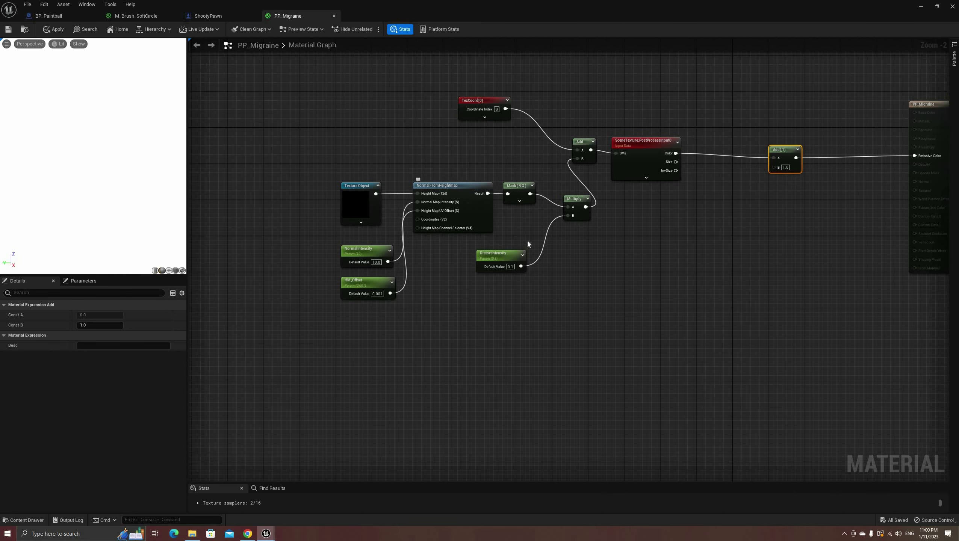
left_click_drag(500, 254, 527, 221)
left_click_drag(488, 193, 527, 327)
type("normal")
key("Return")
left_click(399, 326)
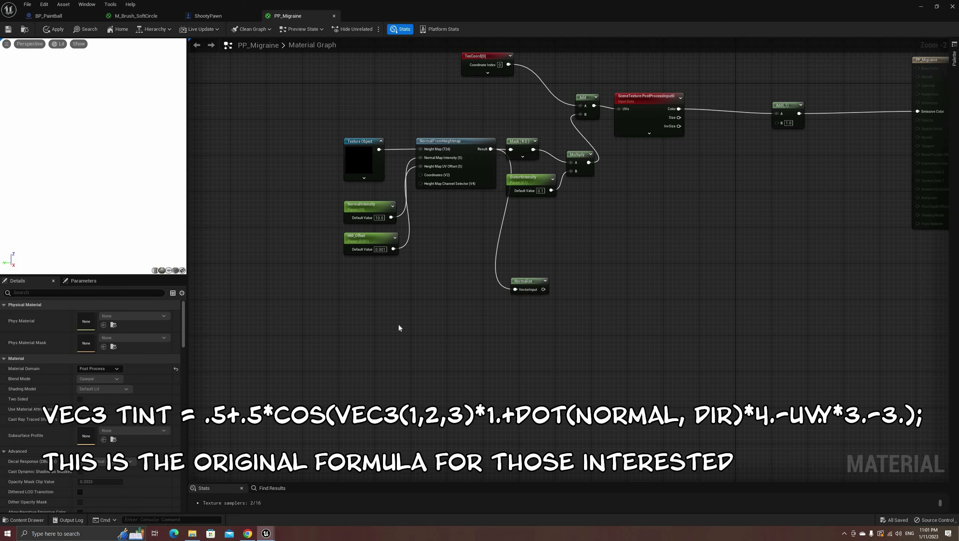
Add a vector parameter named Color1 and place a duplicate named Color2 beneath it.
right_click(399, 326)
type("vector pa")
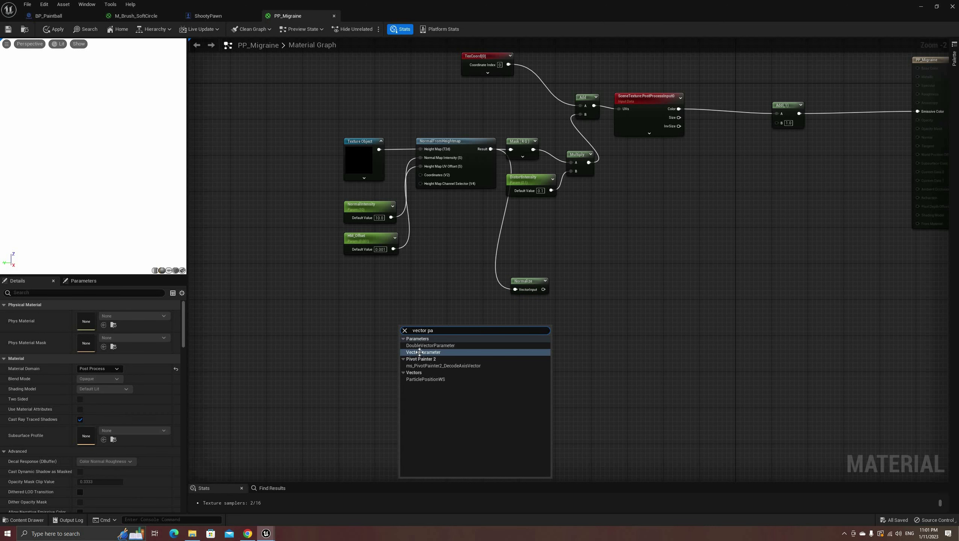
left_click(420, 352)
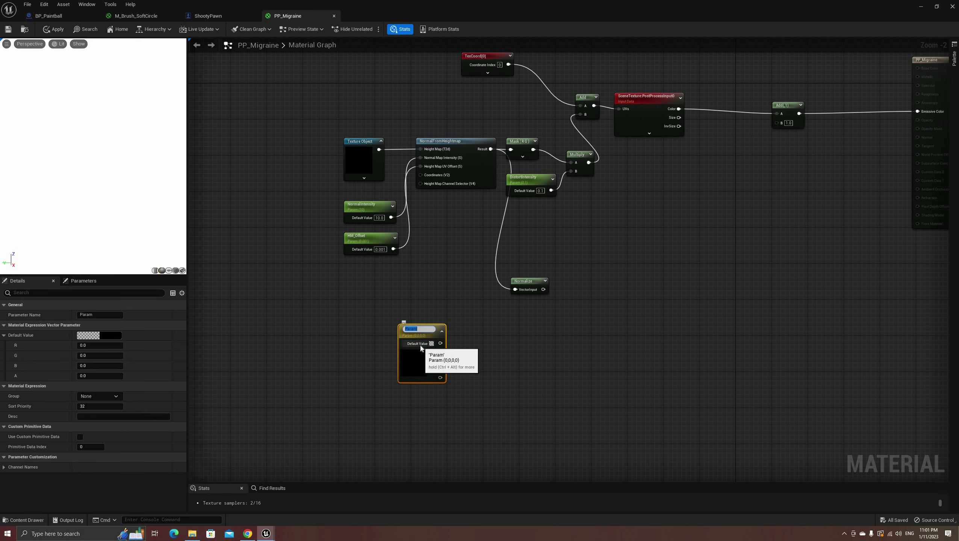
type("Color1")
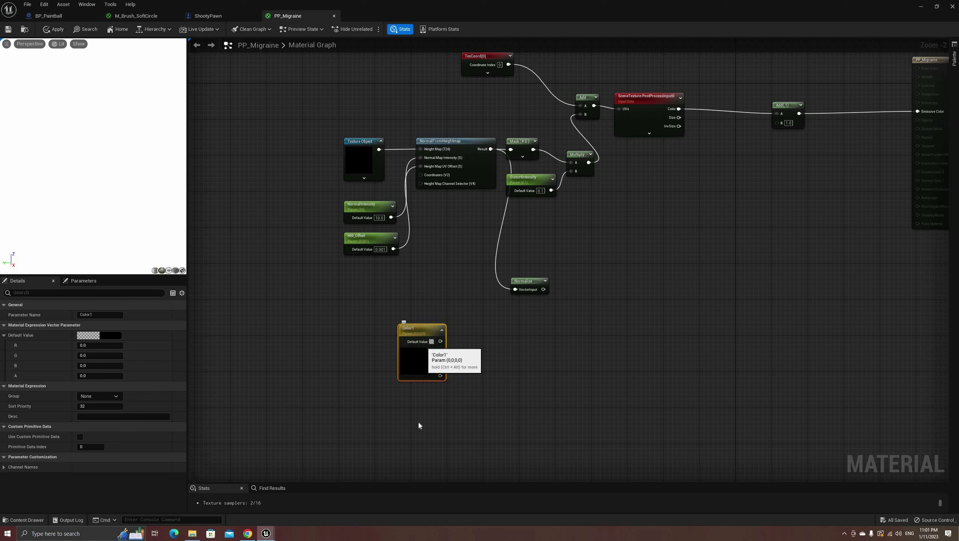
key("ctrl+d")
left_click_drag(428, 437, 417, 397)
left_click(102, 315)
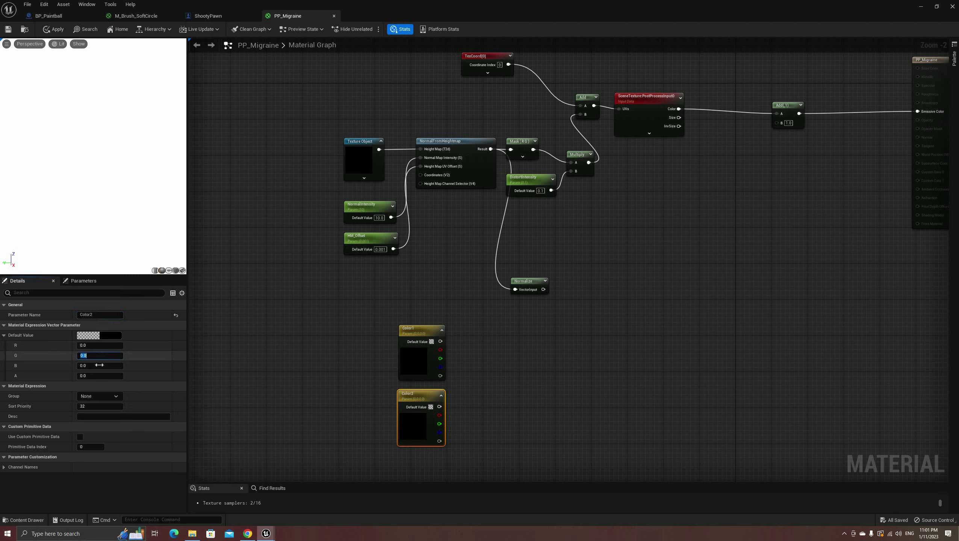
Set Color2's default value to G 3.0 and B 1.0.
type("1")
key("Tab")
type("1")
left_click(430, 387)
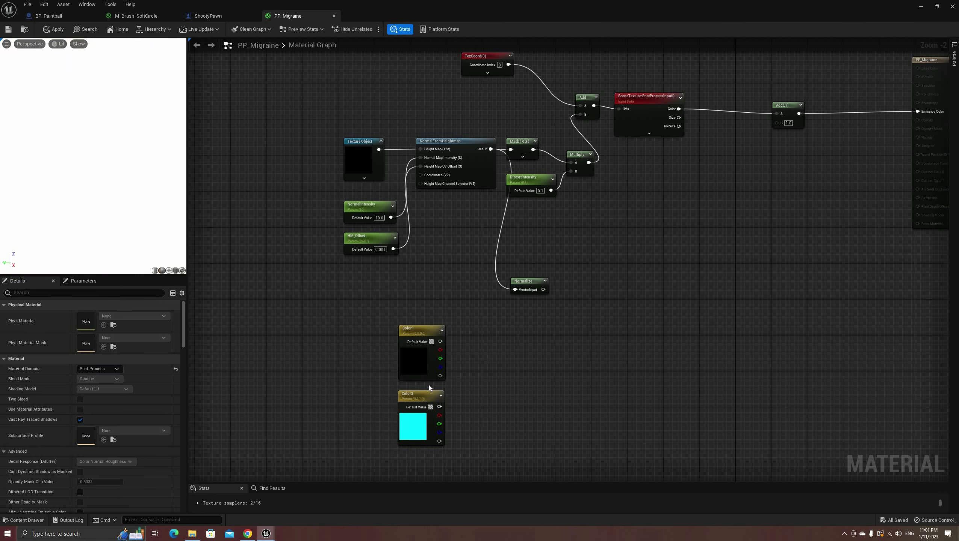
Set Color1's default value to G 3.0 and B 1.0.
left_click(415, 361)
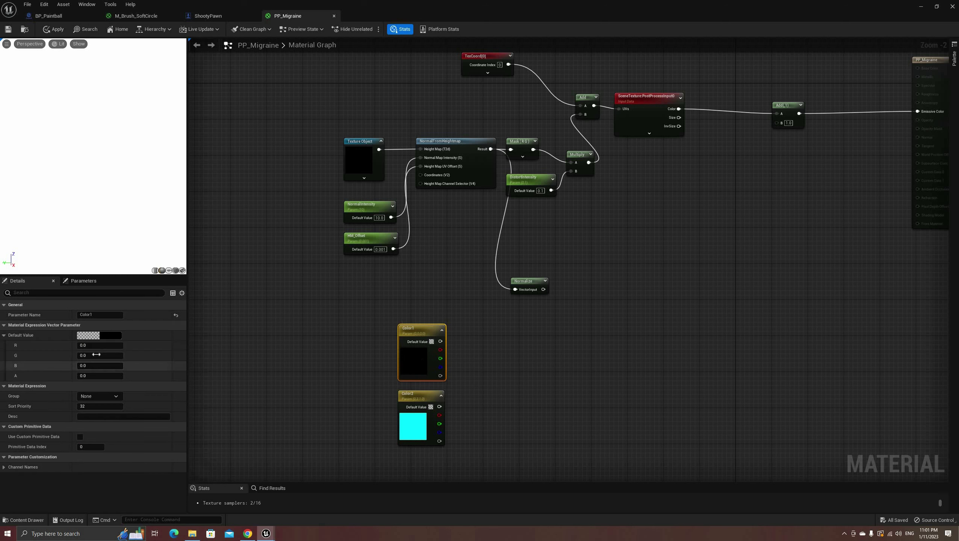
left_click(96, 356)
type("3")
key("Tab")
type("1")
left_click(287, 418)
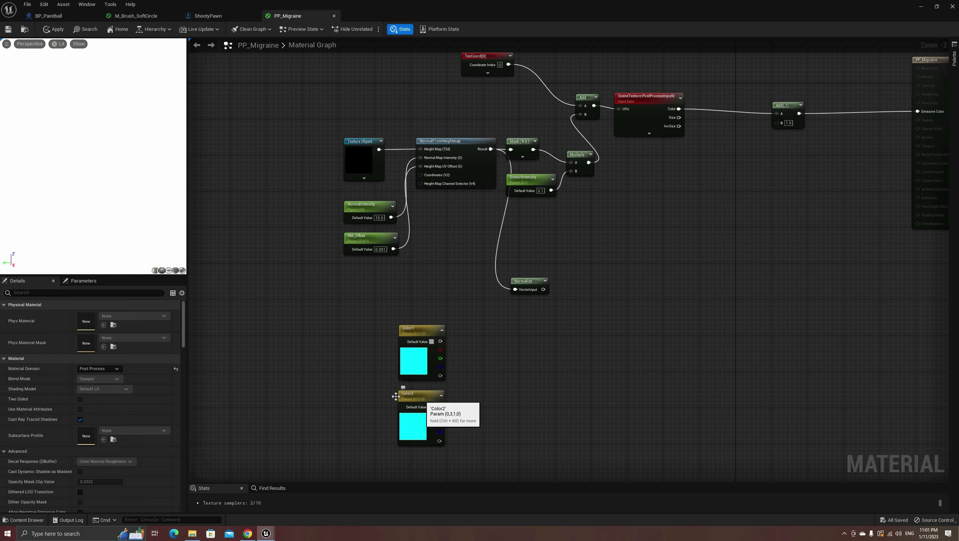
Set Color2's default value to R 0.1, G 0.2 and B 0.3.
left_click(404, 395)
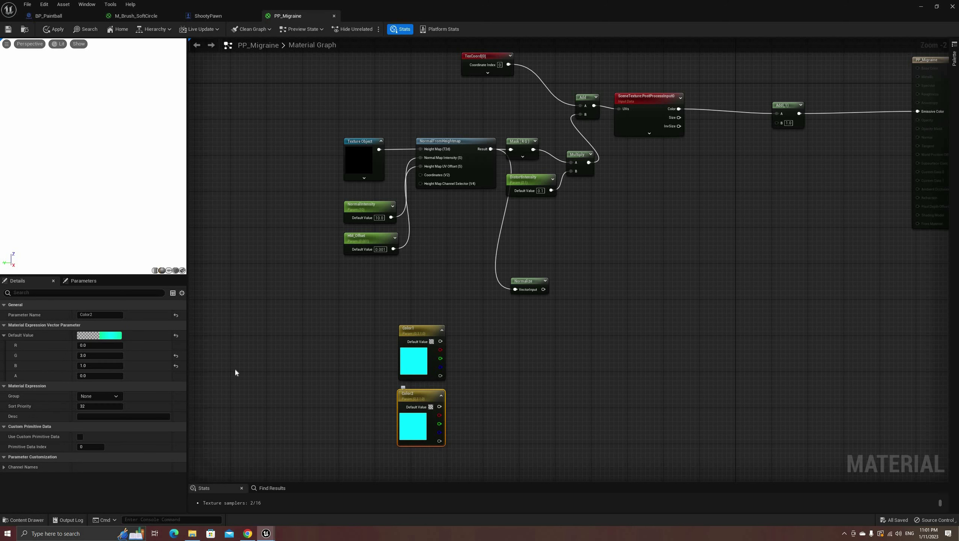
left_click(101, 346)
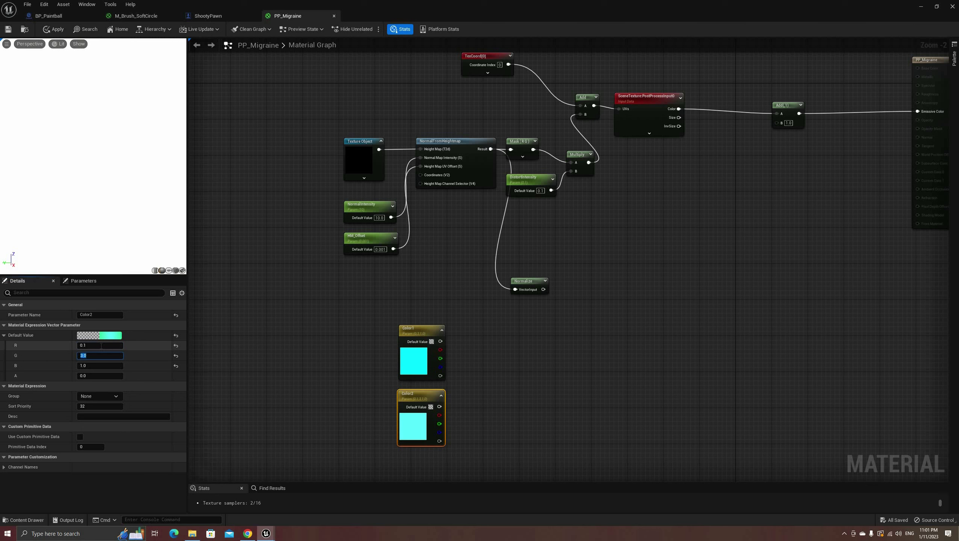
left_click(517, 327)
Add a second Normalize node fed by Color1's main output.
left_click_drag(440, 342, 529, 287)
type("norm")
left_click(530, 391)
Move the Color1 and Color2 nodes up beneath HM_Offset and line up the two Normalize nodes beside them.
scroll(525, 373, "up", 2)
left_click(390, 316)
left_click(391, 399, "shift")
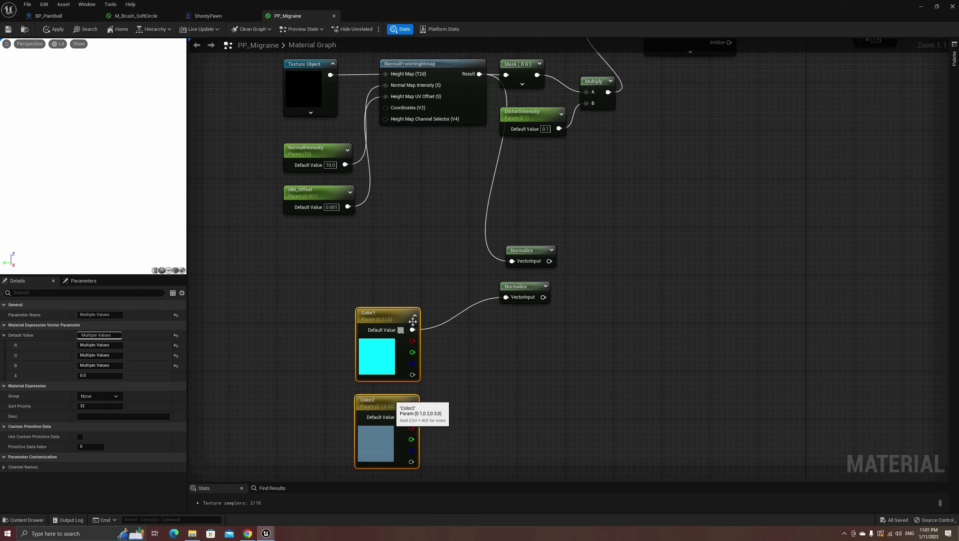
left_click_drag(391, 399, 409, 320)
left_click(317, 306)
left_click(398, 237)
right_click_drag(558, 347, 508, 421)
left_click(508, 421)
left_click_drag(478, 324, 466, 324)
right_click_drag(515, 358, 498, 367)
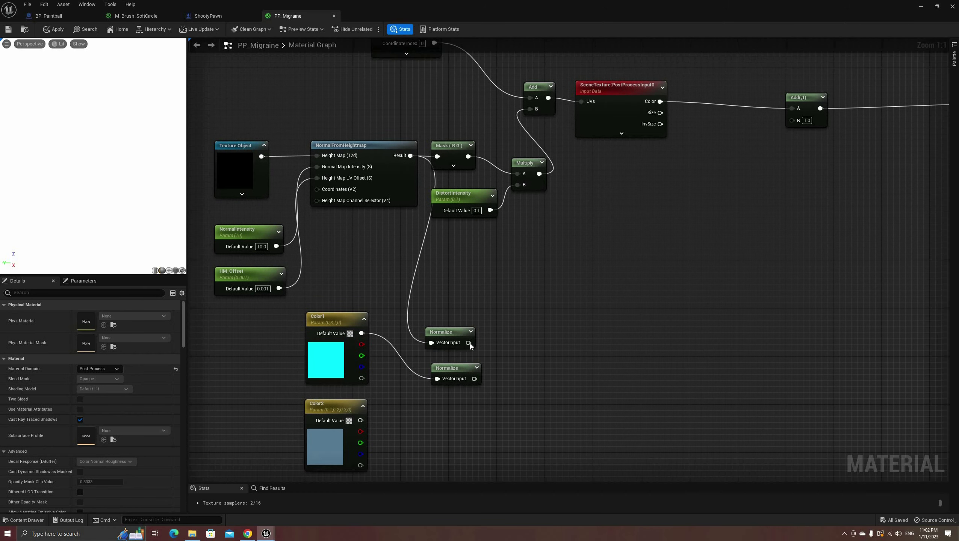
Add a DotProduct node and connect the two Normalize outputs to its A and B inputs.
left_click_drag(468, 343, 508, 340)
type("dot")
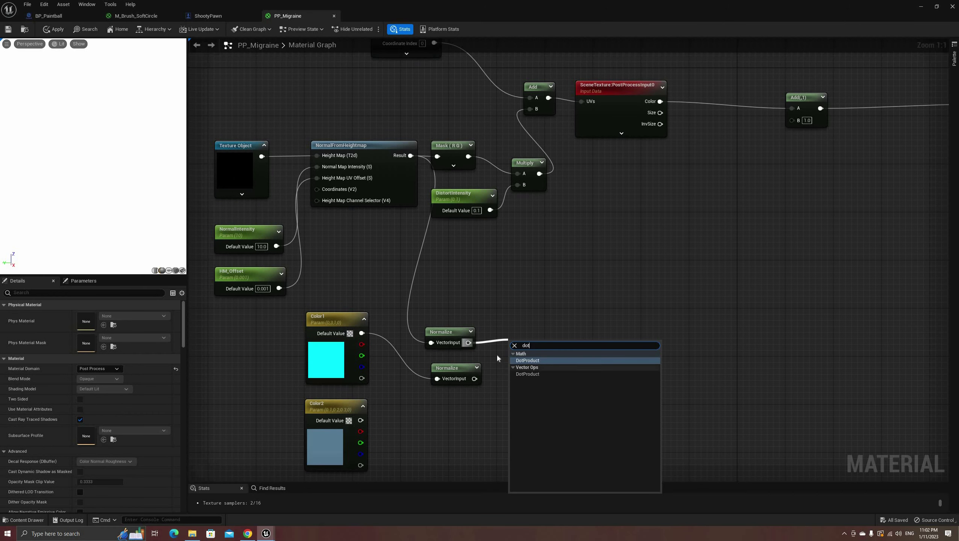
key("Return")
left_click_drag(475, 379, 534, 358)
Multiply the dot product by a constant of 4 and align the Multiply node with the Dot node.
left_click(565, 367)
type("mul")
key("Return")
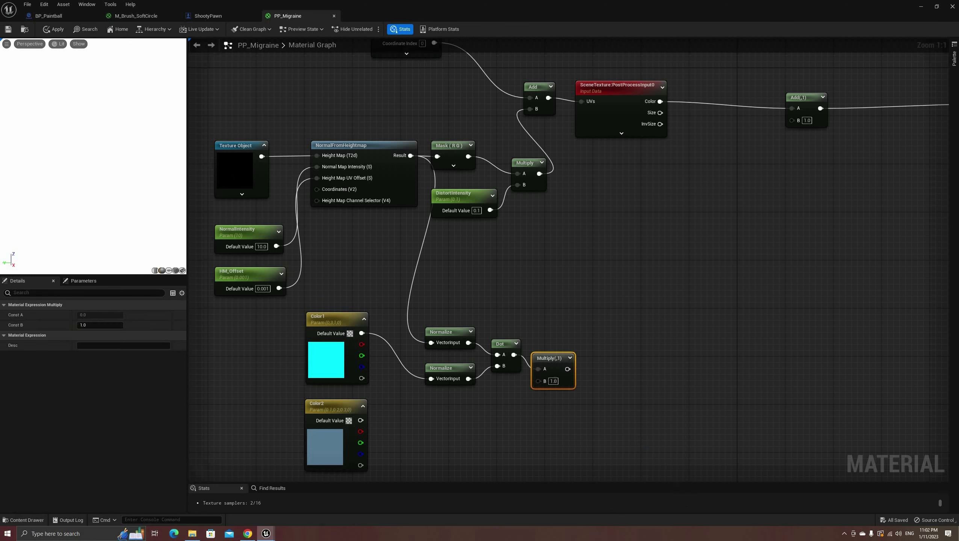
left_click(555, 381)
type("4")
key("Return")
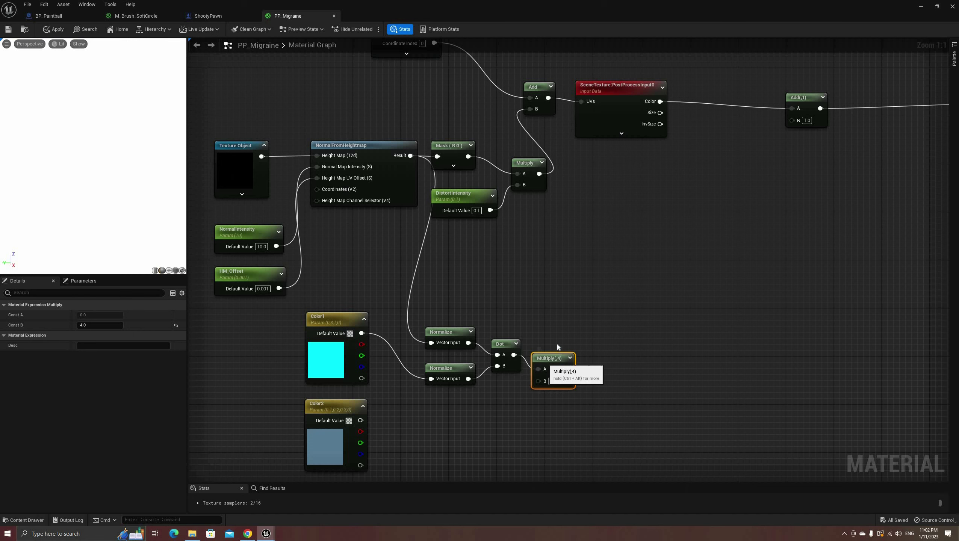
left_click_drag(554, 359, 562, 344)
left_click(415, 225)
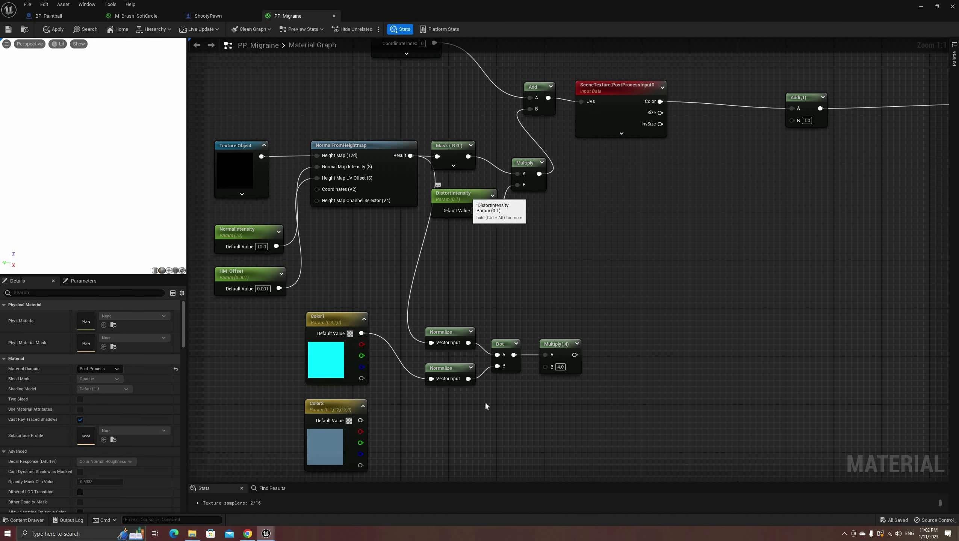
Paste a copy of the DistortIntensity parameter below the Dot node and rename it ColorScale.
left_click(468, 196)
key("ctrl+c")
key("ctrl+v")
key("F2")
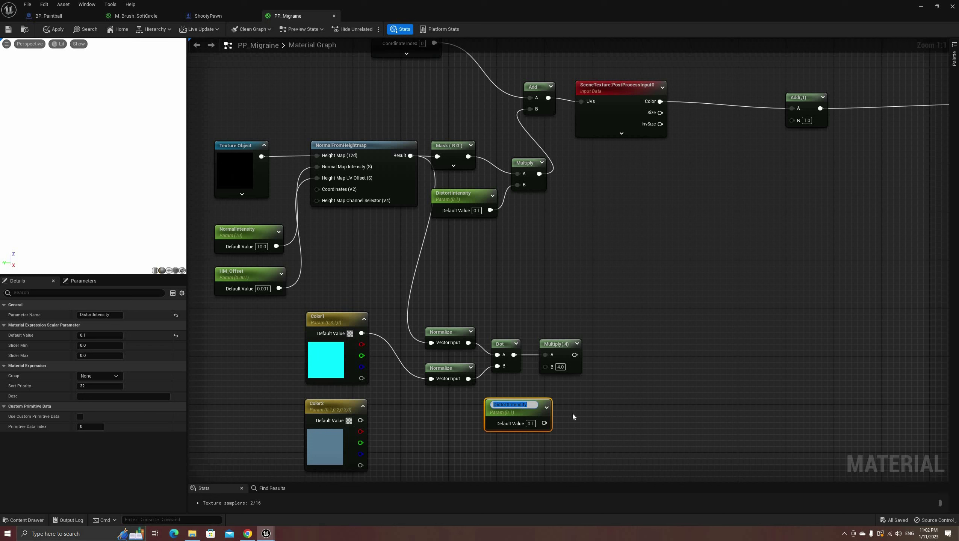
type("ColorScale")
key("Return")
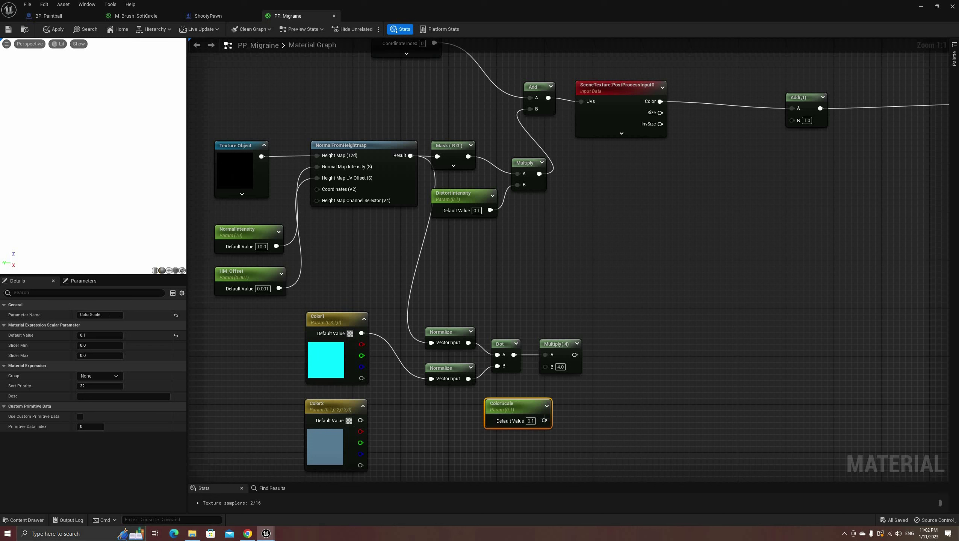
Connect ColorScale to the new Multiply's B input, set its default to 4.0 and place it beneath the Normalize nodes.
left_click_drag(545, 421, 546, 366)
left_click(532, 421)
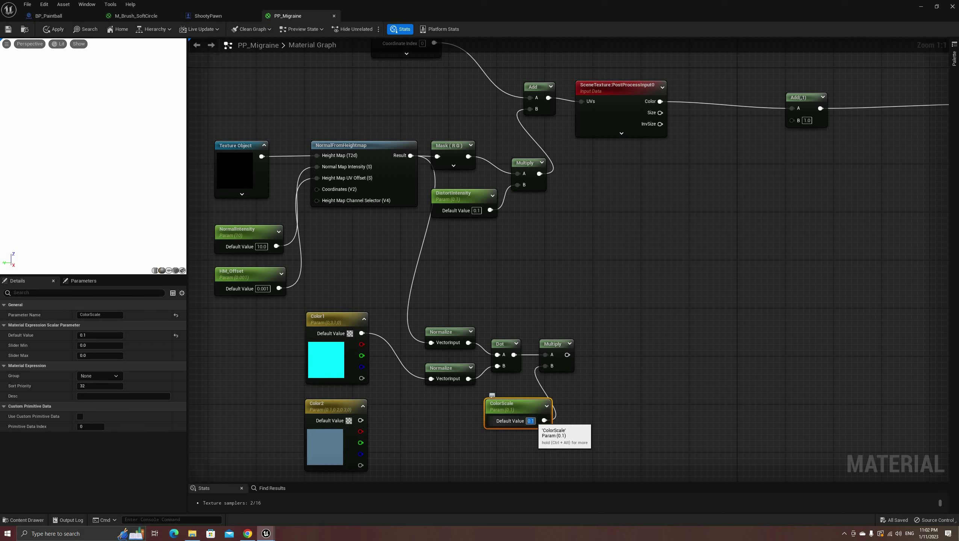
left_click_drag(516, 403, 456, 403)
left_click(582, 419)
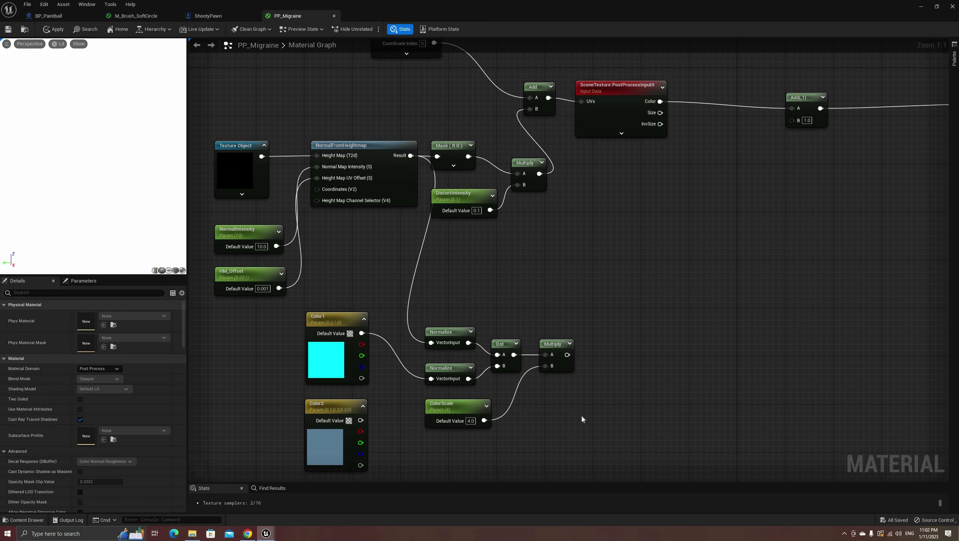
Add an Add node after the ColorScale Multiply and also connect that Multiply's output to the final Add's B input.
left_click_drag(567, 355, 621, 383)
type("add")
key("Return")
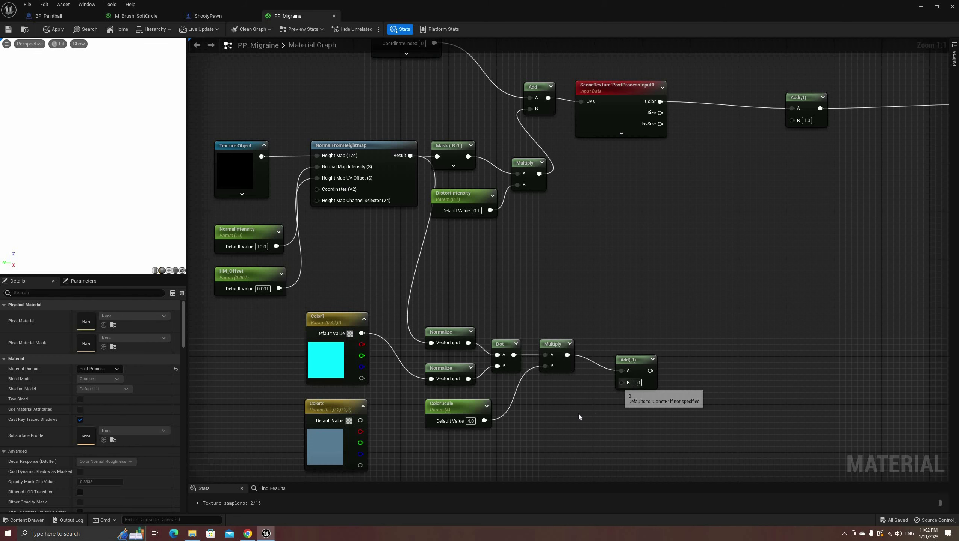
scroll(542, 366, "down", 1)
left_click_drag(538, 363, 733, 158)
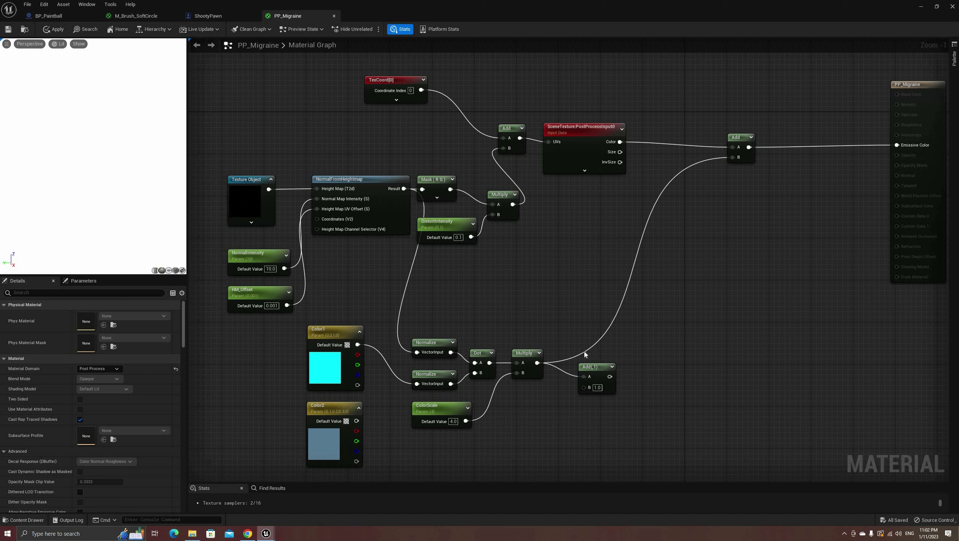
Align the new Add node with the Multiply node and connect Color2's main output to its B input.
left_click_drag(593, 367, 575, 350)
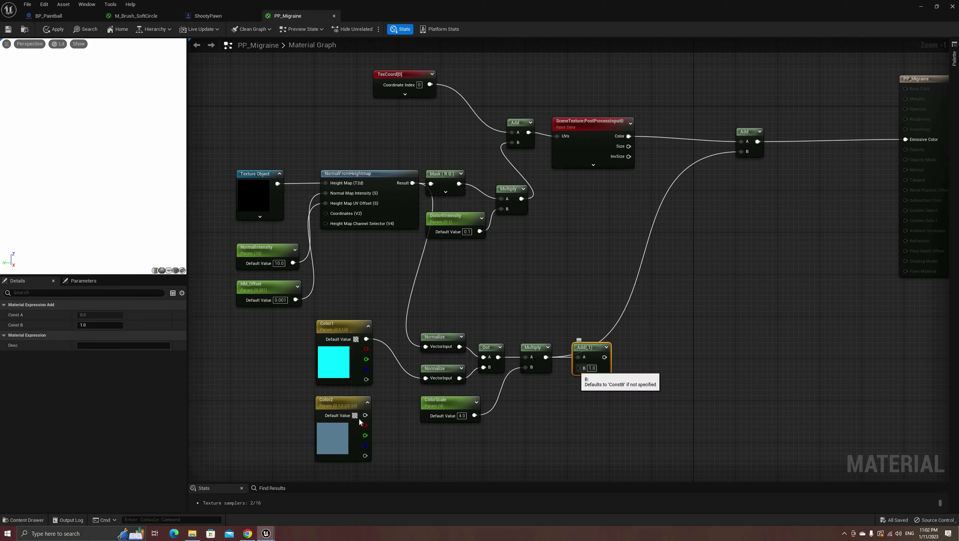
left_click_drag(365, 416, 578, 367)
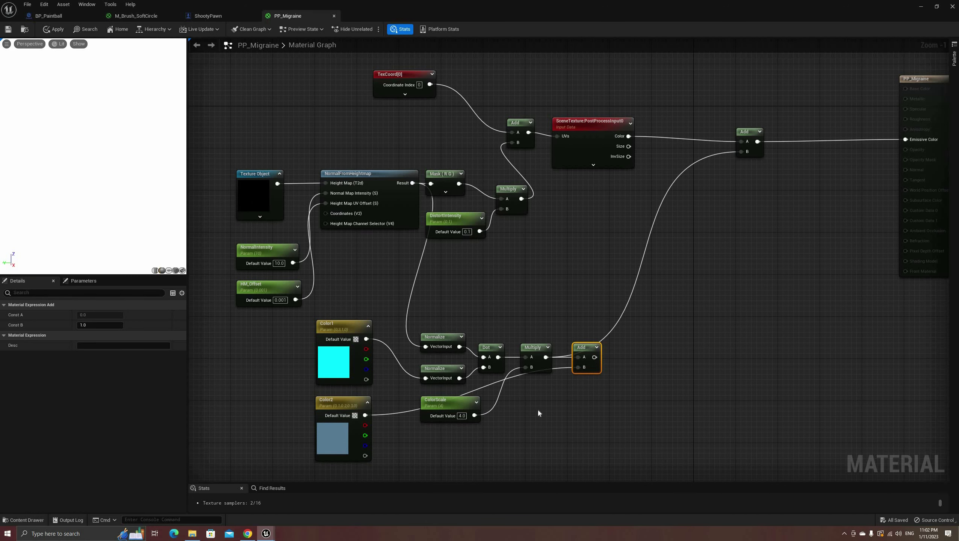
Add a Cosine node fed by the Color2 Add node and chain an AppendVector node from its output.
left_click(560, 399)
right_click_drag(560, 399, 522, 402)
left_click_drag(558, 361, 636, 357)
type("cos")
left_click(592, 397)
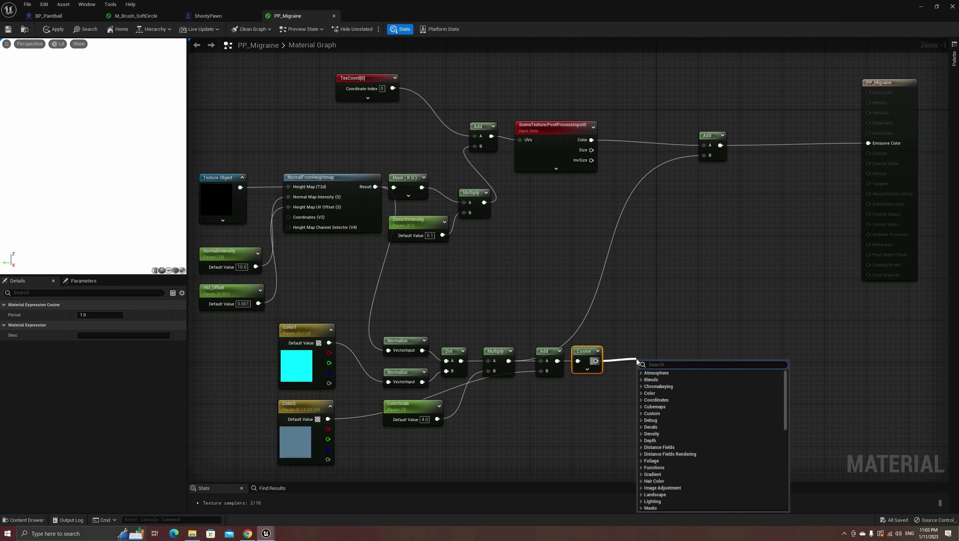
type("appe")
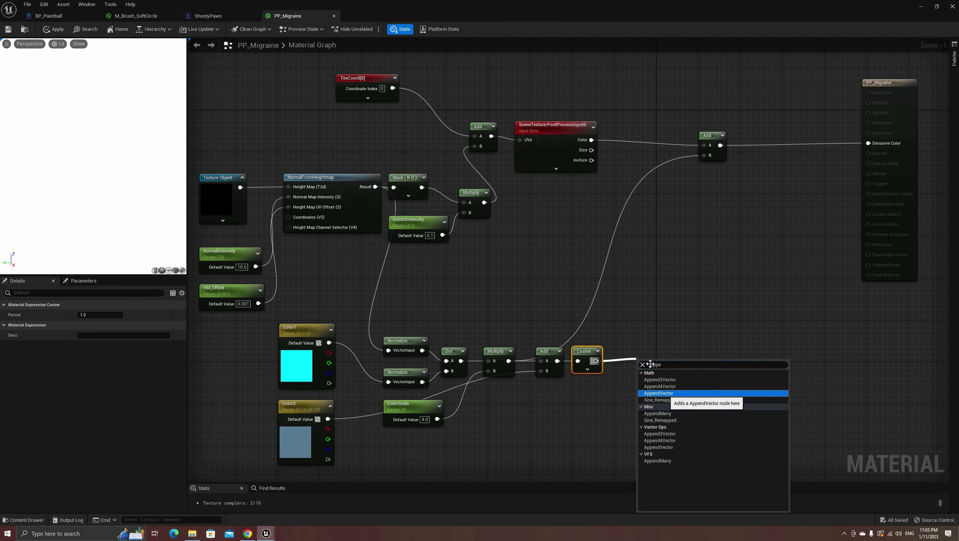
left_click(659, 394)
Feed a 0.0 Constant into the Append's B input, connect the Append's output to the final Add's B input and apply the material.
right_click(554, 411)
type("const")
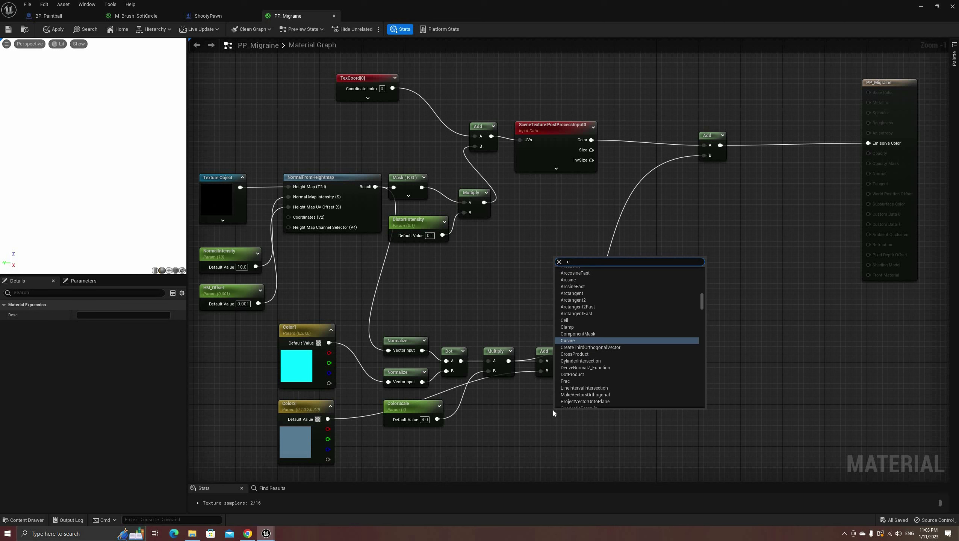
key("Return")
left_click_drag(593, 425, 625, 371)
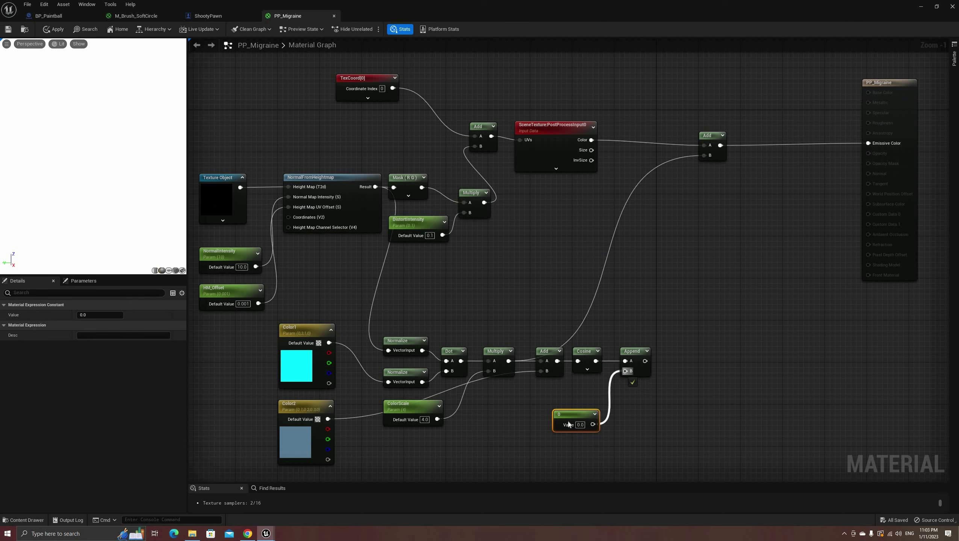
left_click_drag(574, 417, 582, 391)
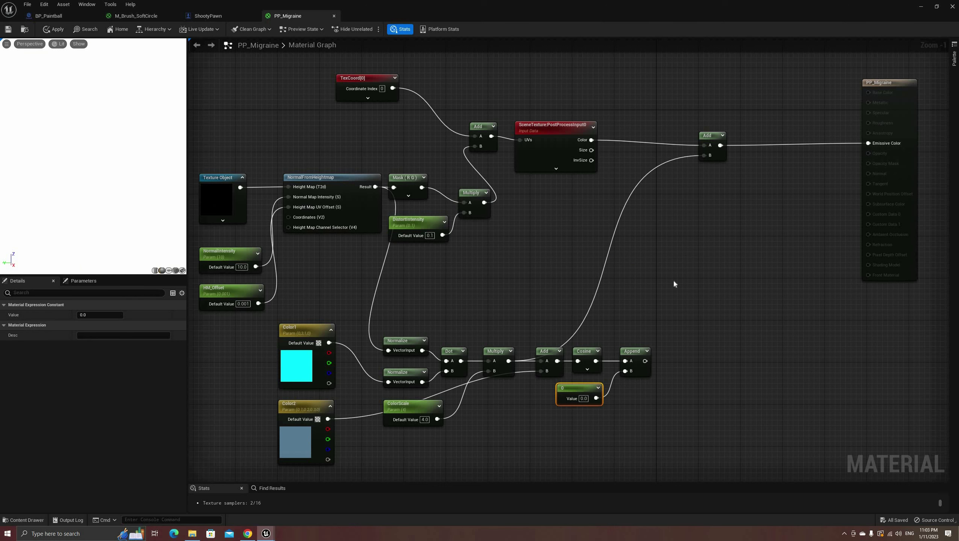
left_click_drag(645, 361, 704, 156)
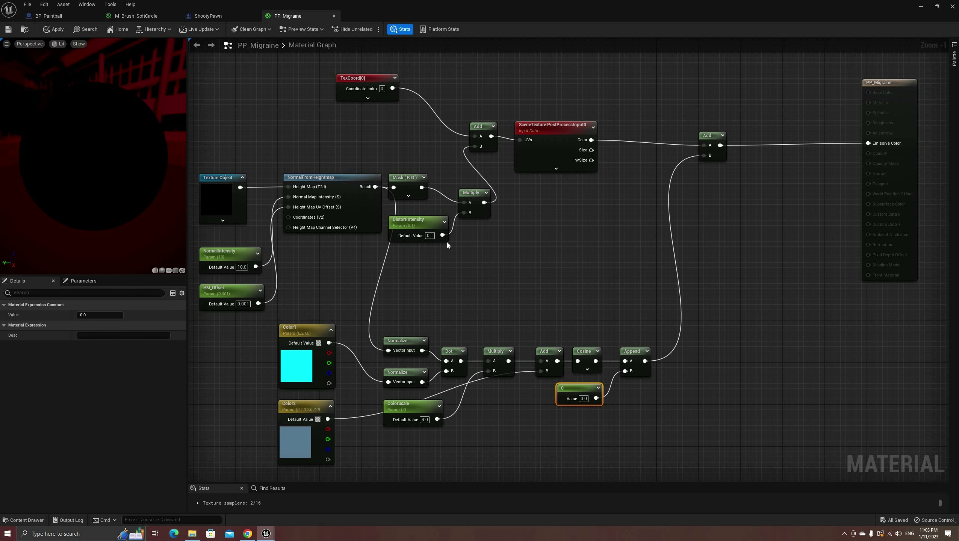
left_click(57, 33)
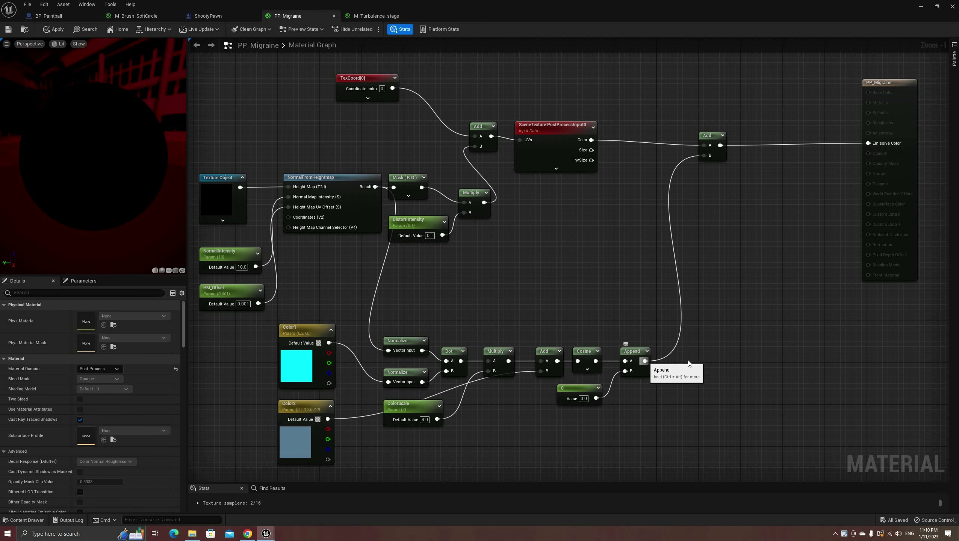
Insert a Max node with B set to 0.0 between the Append and the final Add's B input, align it and apply the material.
left_click_drag(645, 361, 688, 360)
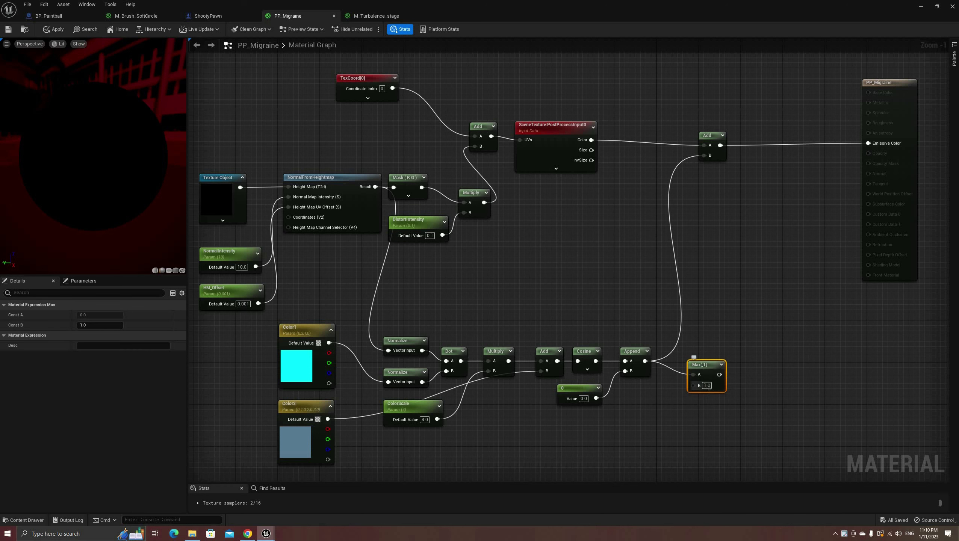
left_click(707, 386)
scroll(717, 375, "up", 1)
left_click_drag(716, 370, 699, 119)
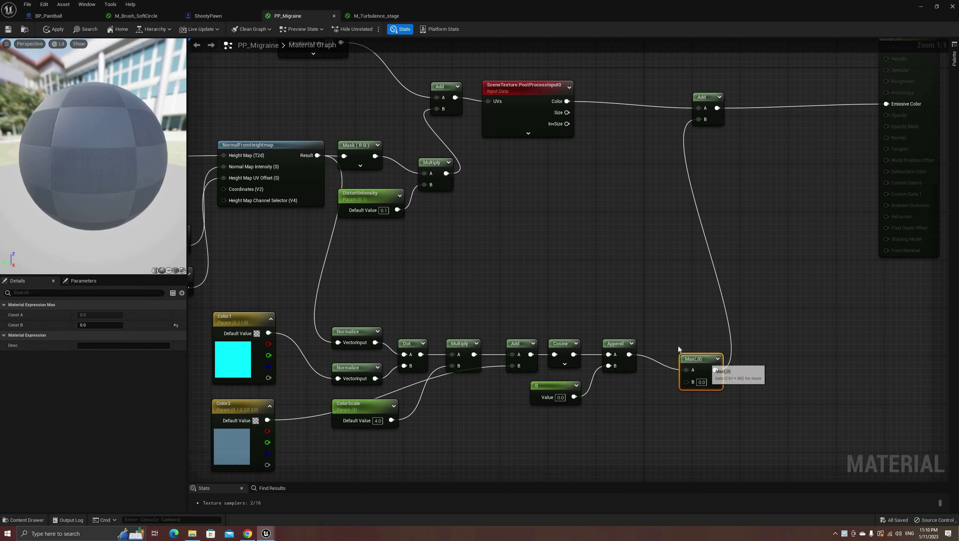
left_click_drag(693, 359, 664, 343)
left_click(53, 30)
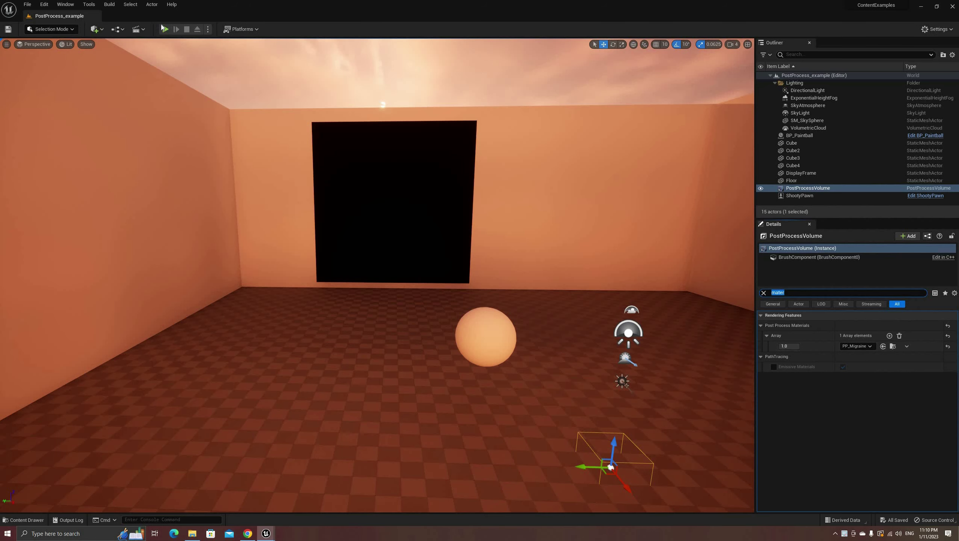
Play the level to test the coloured distortion, open the BP_Paintball blueprint and stop the simulation.
left_click(166, 29)
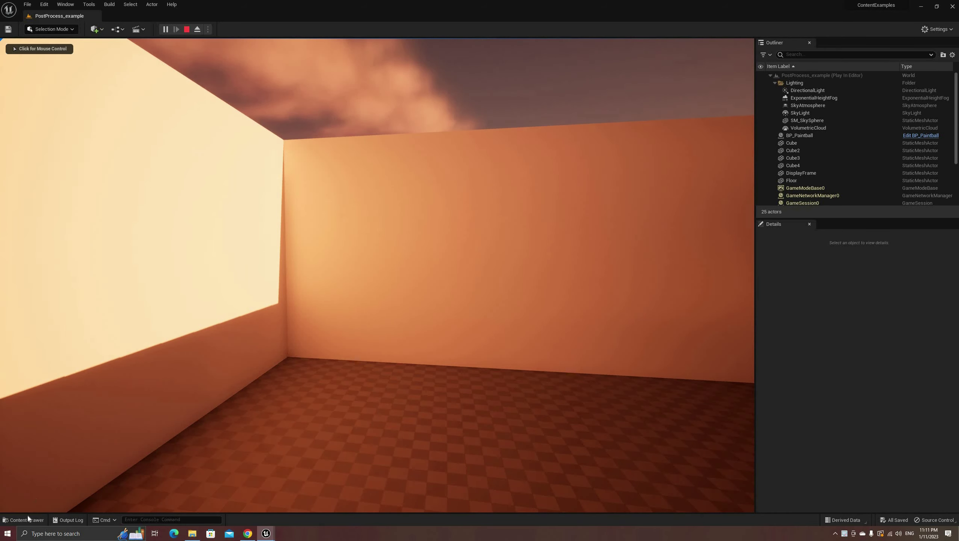
left_click(26, 520)
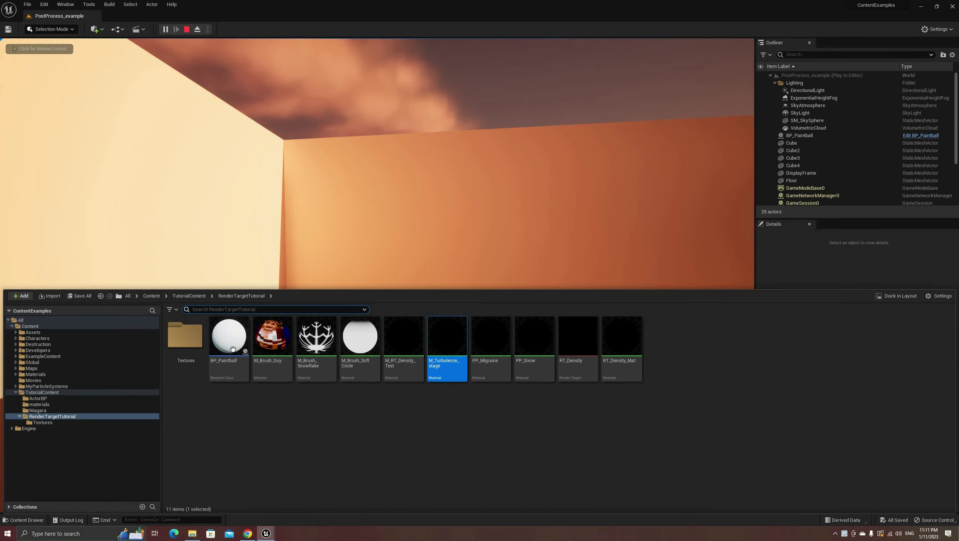
double_click(229, 342)
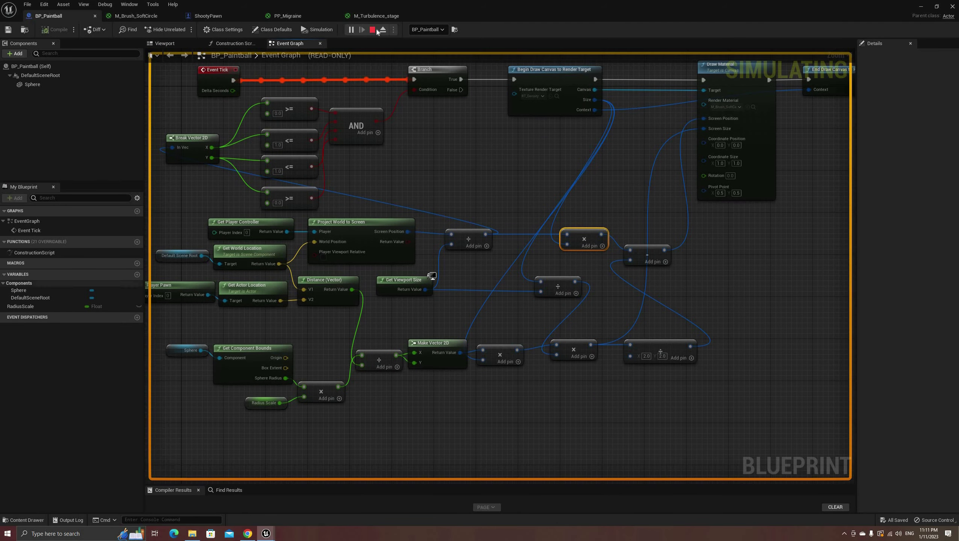
key("Escape")
Set the RadiusScale variable's default value to 2.3 in BP_Paintball, compile and save the blueprint.
left_click(23, 307)
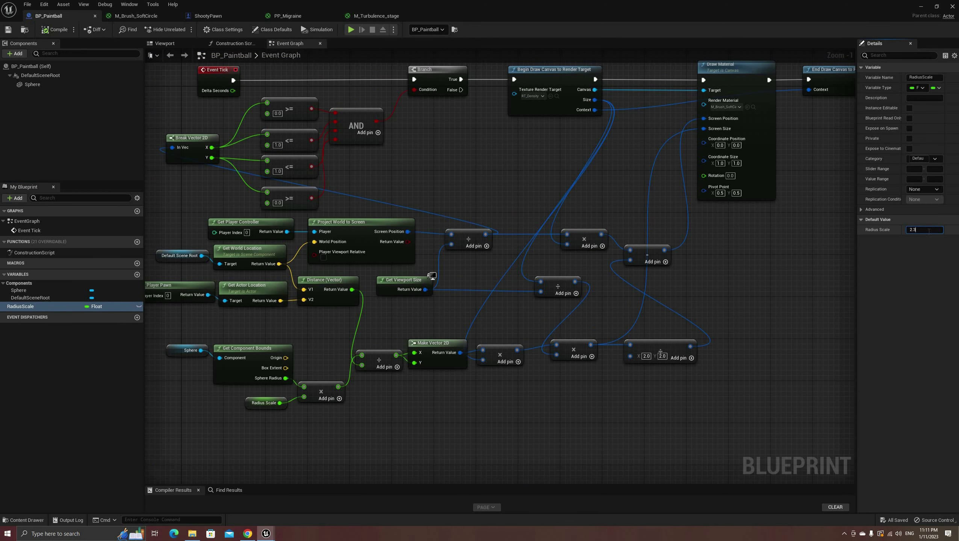
left_click(55, 29)
left_click(8, 29)
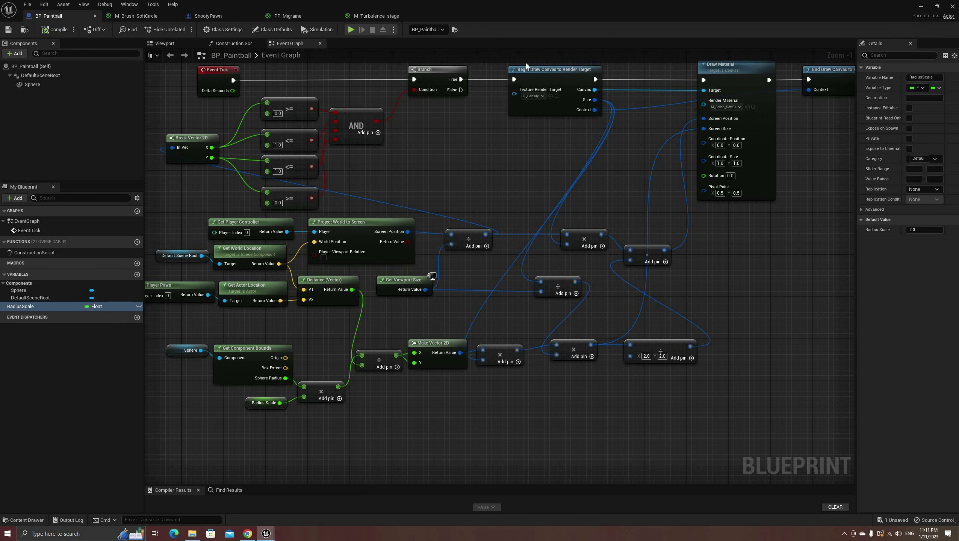
Return to the level, play it and paint the word "Subscribe" with a zigzag underline beneath it using the distortion effect.
key("alt+Tab")
key("alt+p")
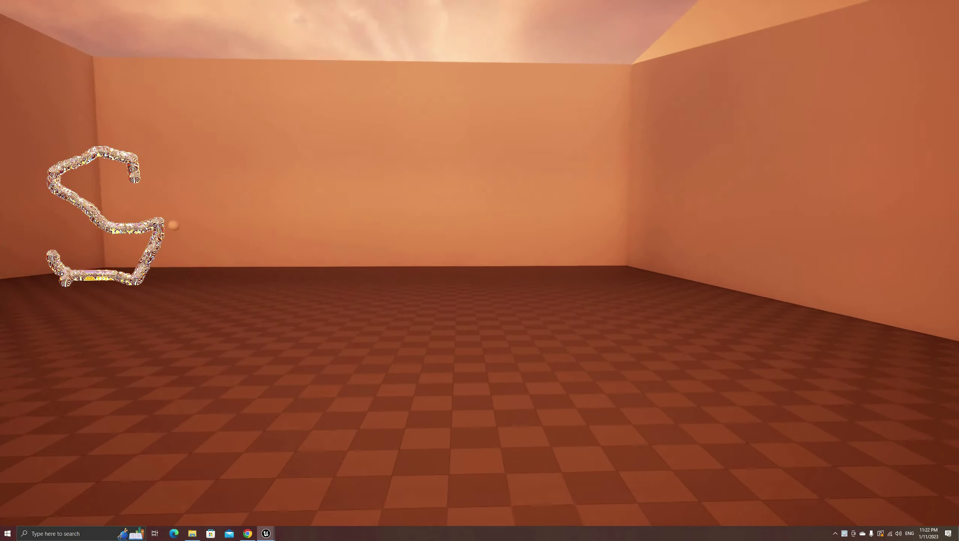
mouse_move(189, 211)
left_mouse_down()
mouse_move(207, 256)
mouse_move(244, 213)
mouse_move(301, 246)
mouse_move(280, 200)
left_mouse_up()
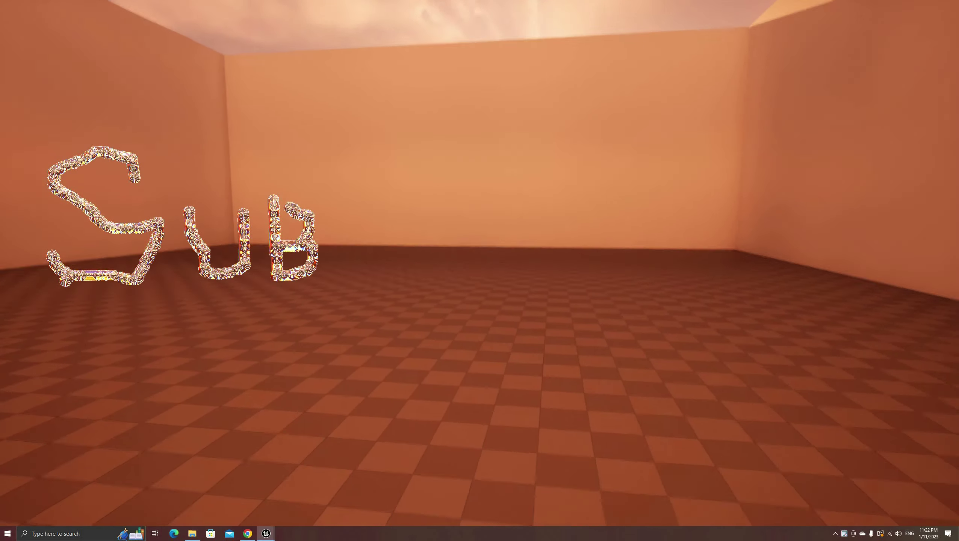
left_click_drag(370, 208, 338, 265)
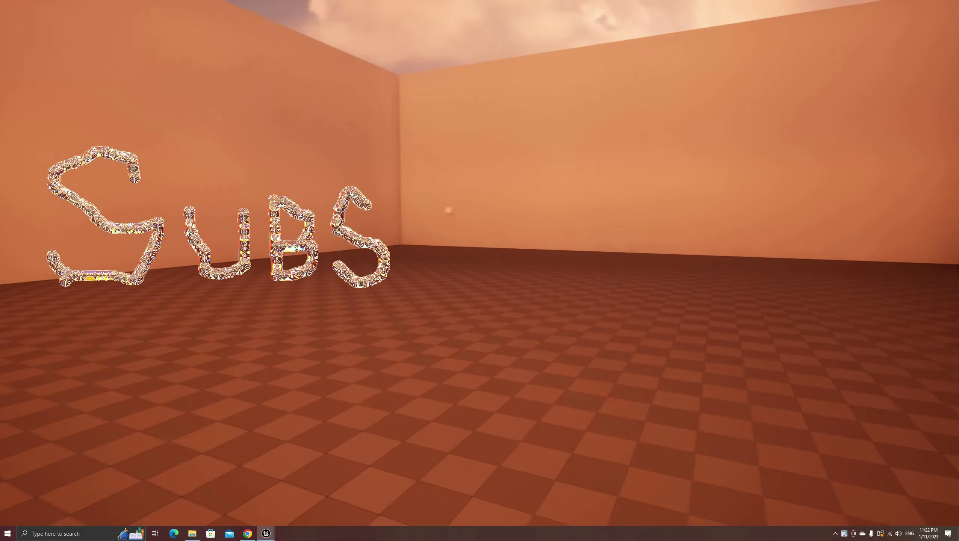
mouse_move(452, 209)
left_mouse_down()
mouse_move(415, 265)
mouse_move(464, 260)
mouse_move(487, 271)
mouse_move(514, 205)
mouse_move(488, 243)
left_mouse_up()
left_click_drag(563, 211, 563, 286)
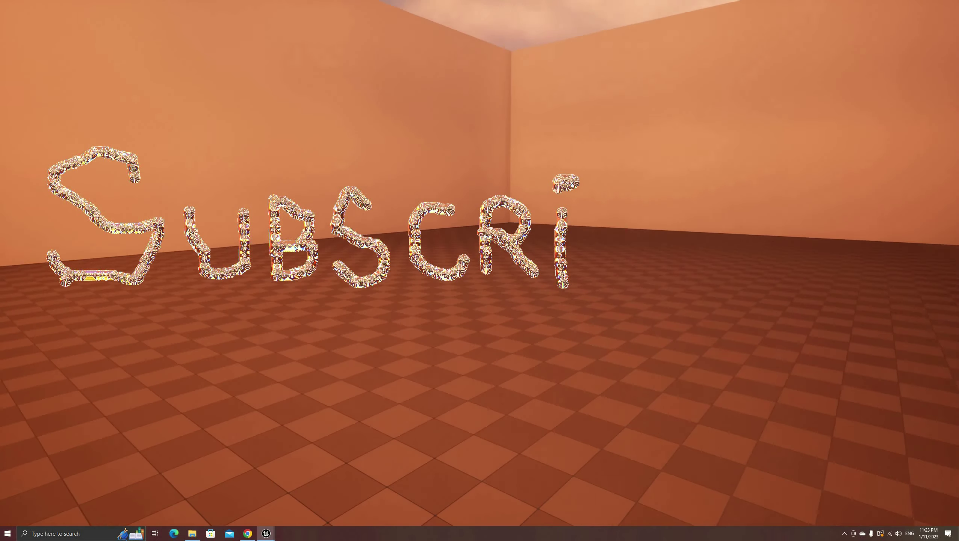
mouse_move(558, 189)
left_mouse_down()
mouse_move(597, 268)
mouse_move(619, 189)
mouse_move(602, 188)
left_mouse_up()
left_click_drag(701, 198, 752, 206)
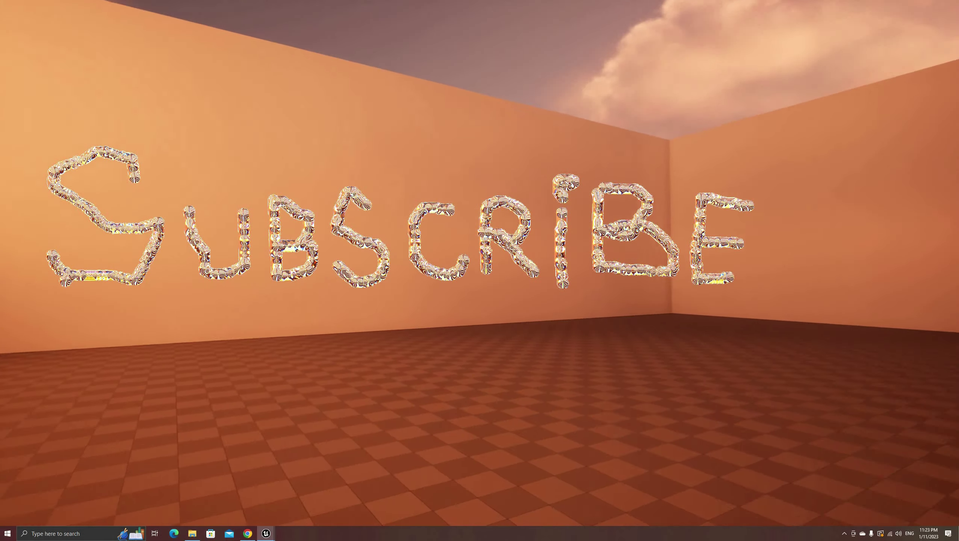
left_click_drag(729, 278, 759, 278)
mouse_move(747, 317)
left_mouse_down()
mouse_move(693, 312)
mouse_move(621, 333)
mouse_move(253, 320)
mouse_move(53, 336)
left_mouse_up()
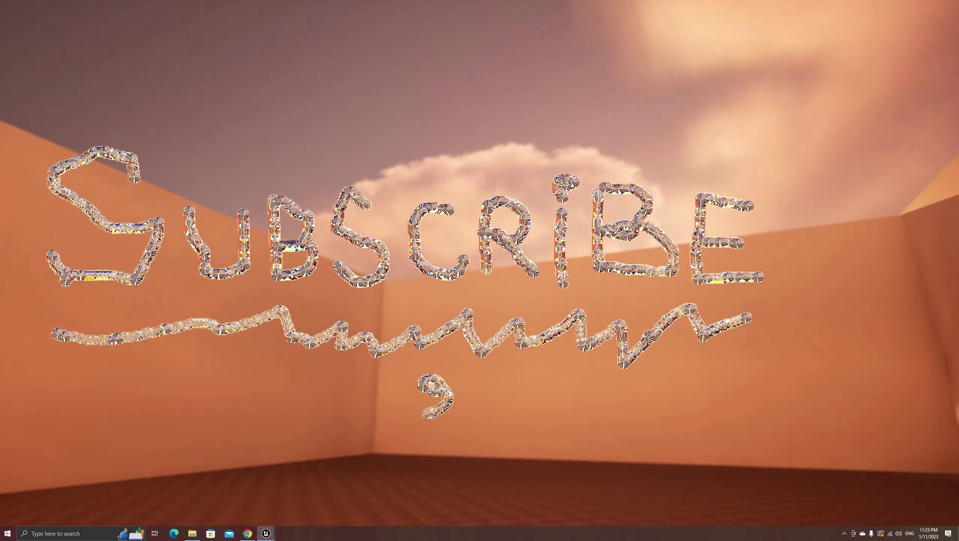